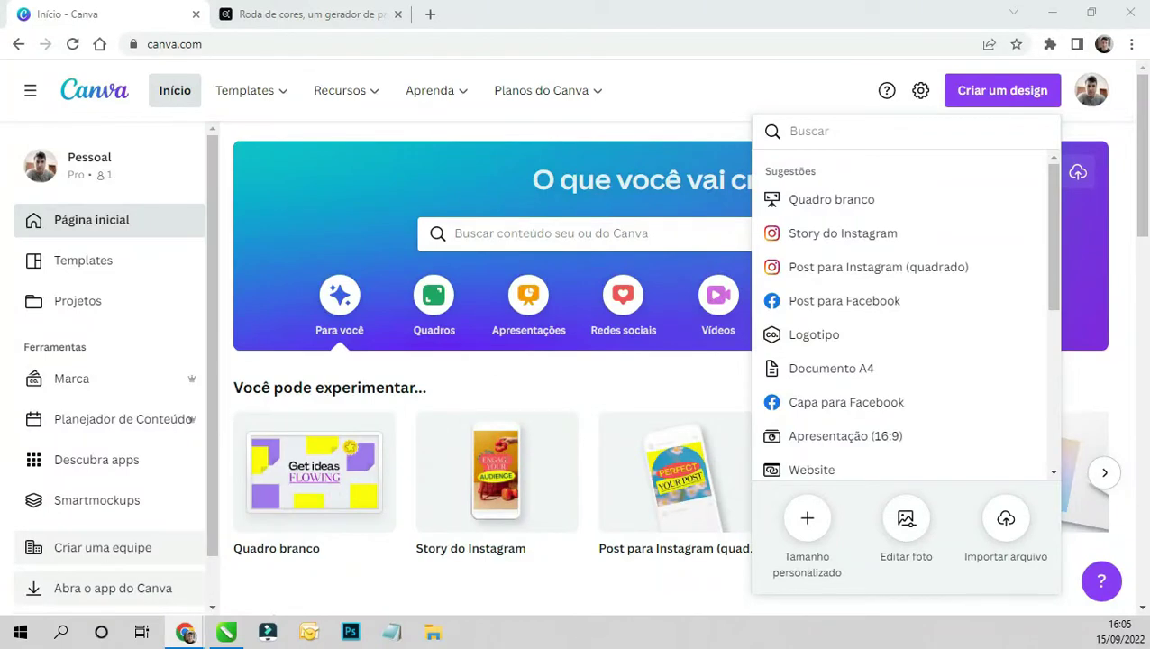
- Create a new blank 'Post para Instagram (quadrado)' design
key("Escape")
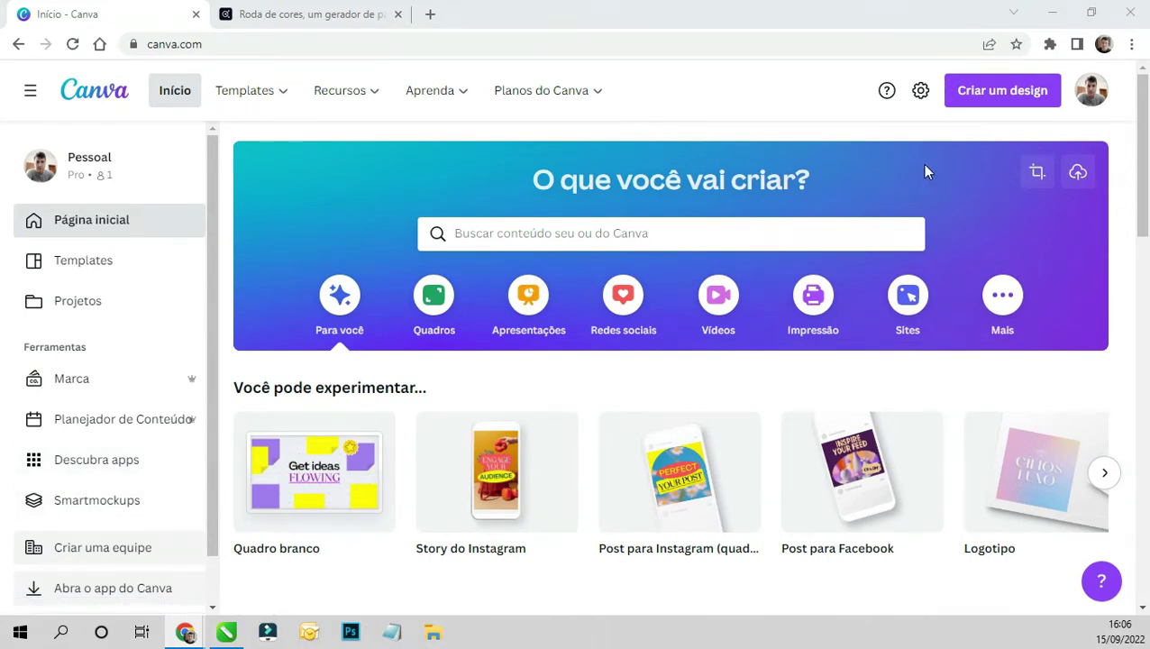
left_click(980, 93)
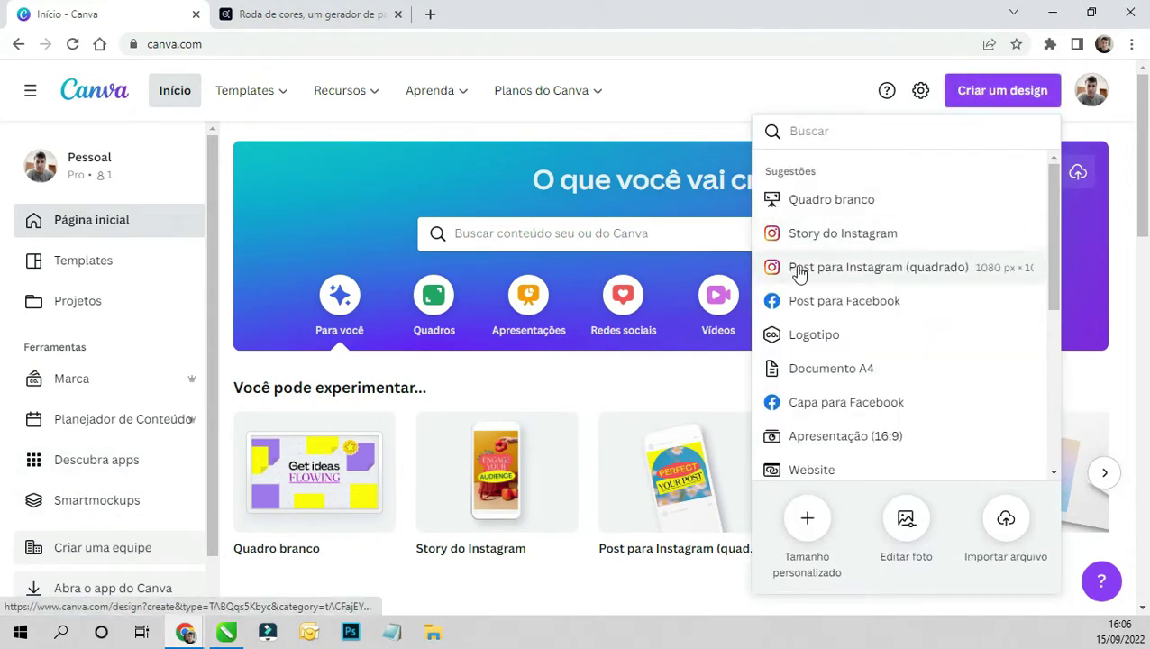
left_click(827, 271)
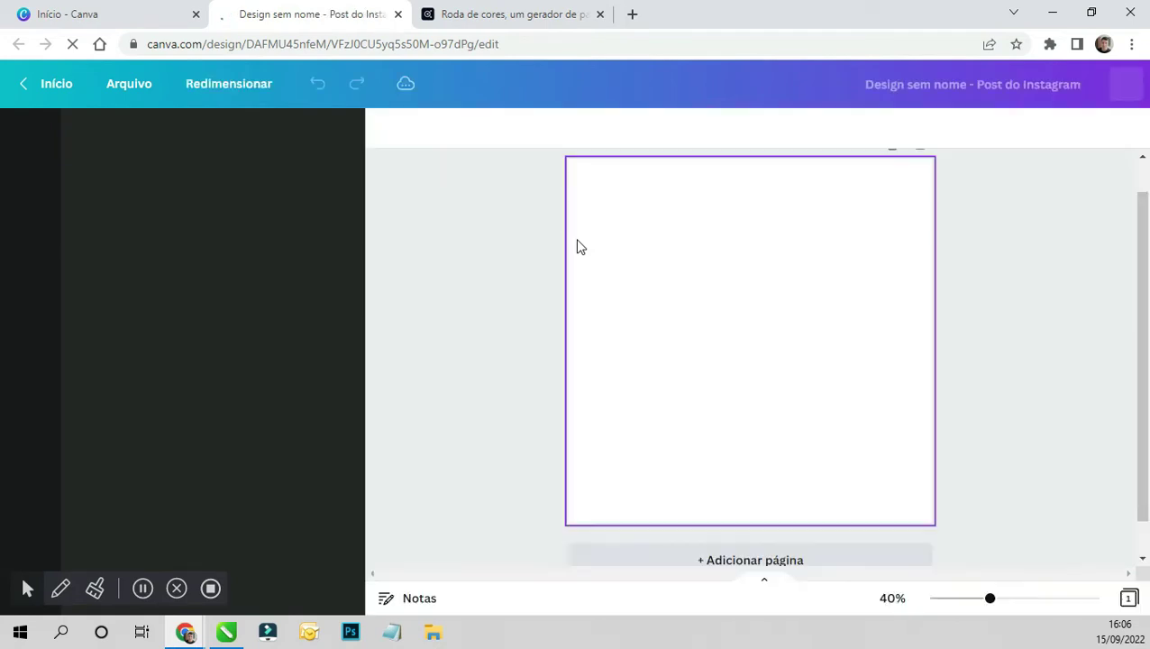
- Search Adobe Color's Explorar palettes for the term 'tecnologia'
left_click(491, 13)
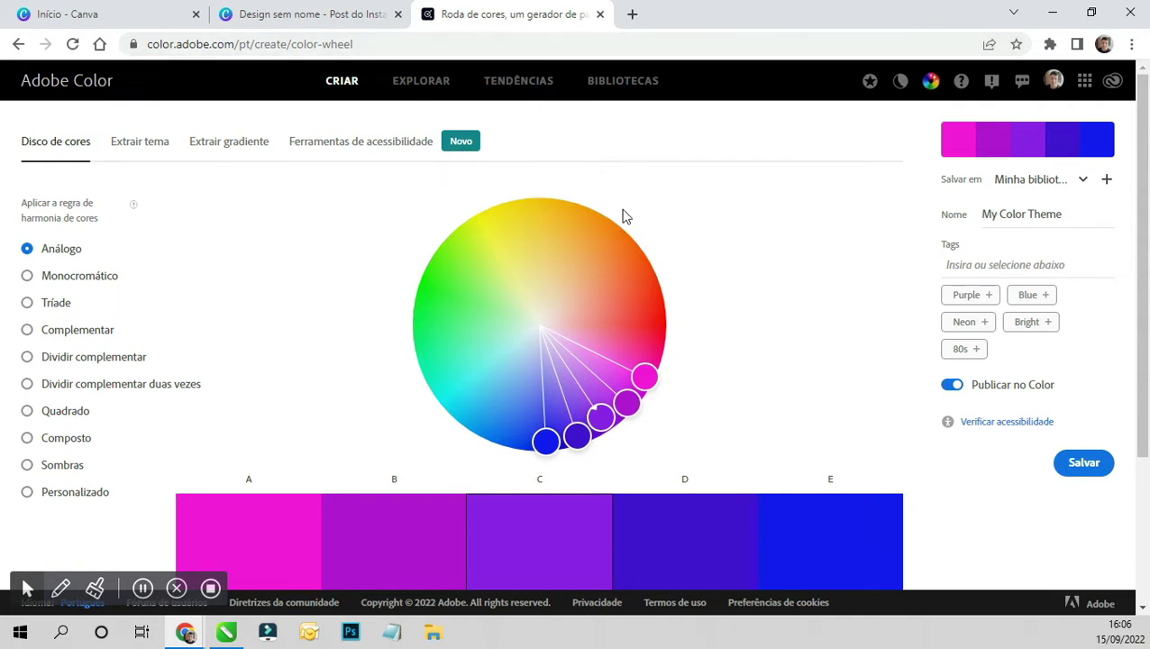
left_click(425, 87)
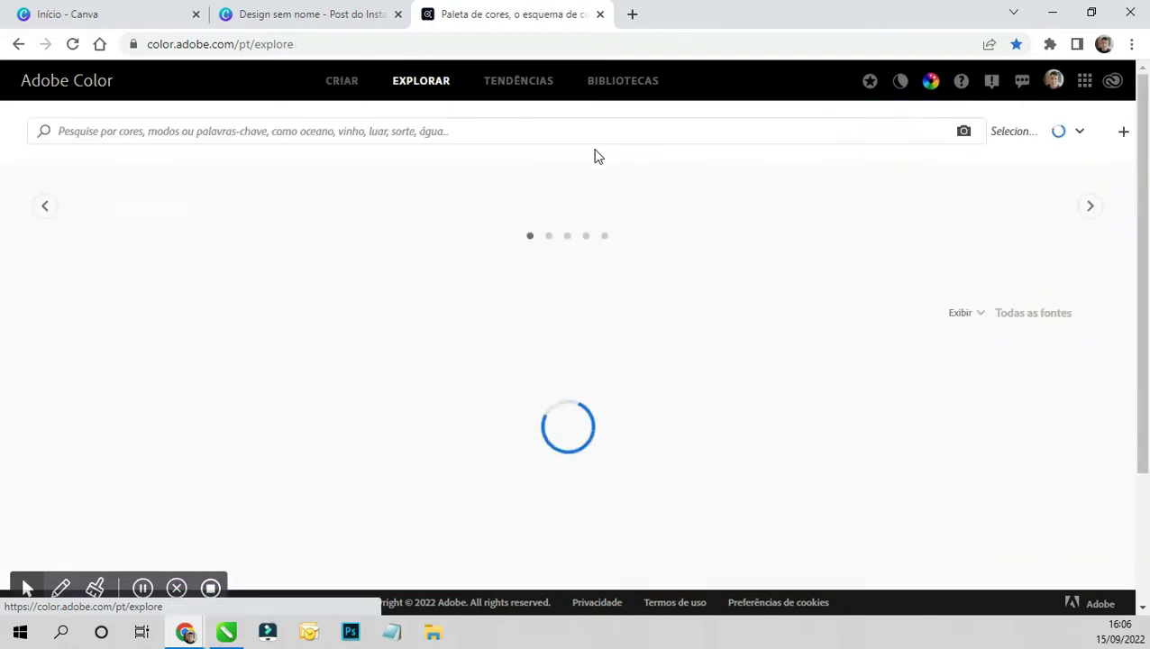
left_click(445, 133)
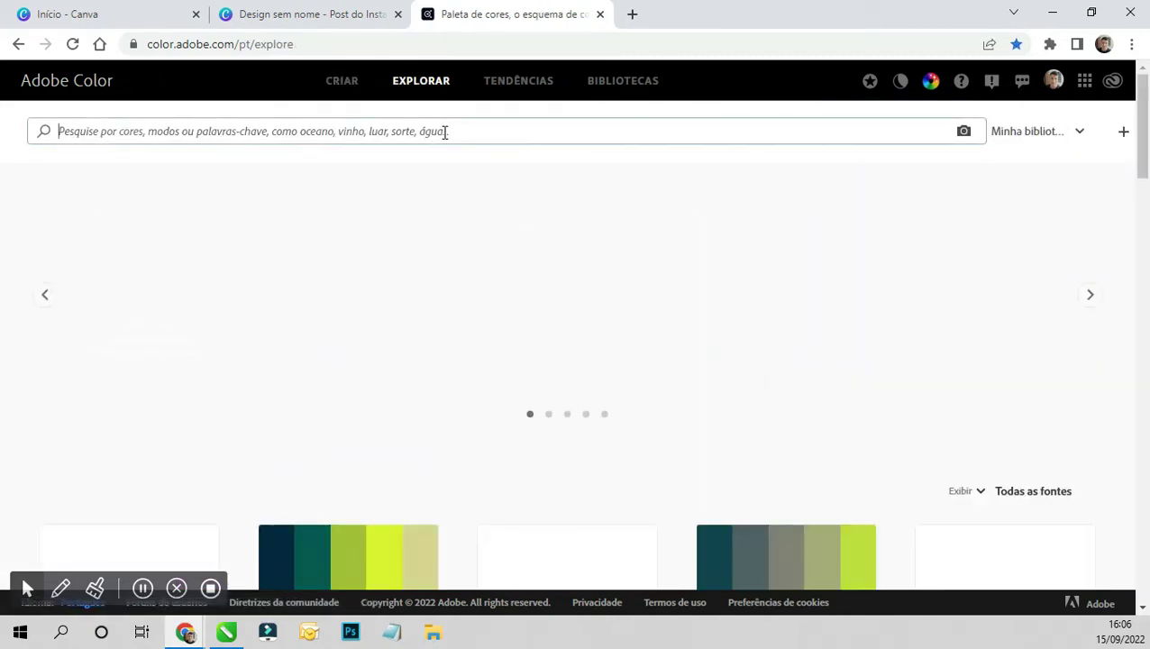
type("tec")
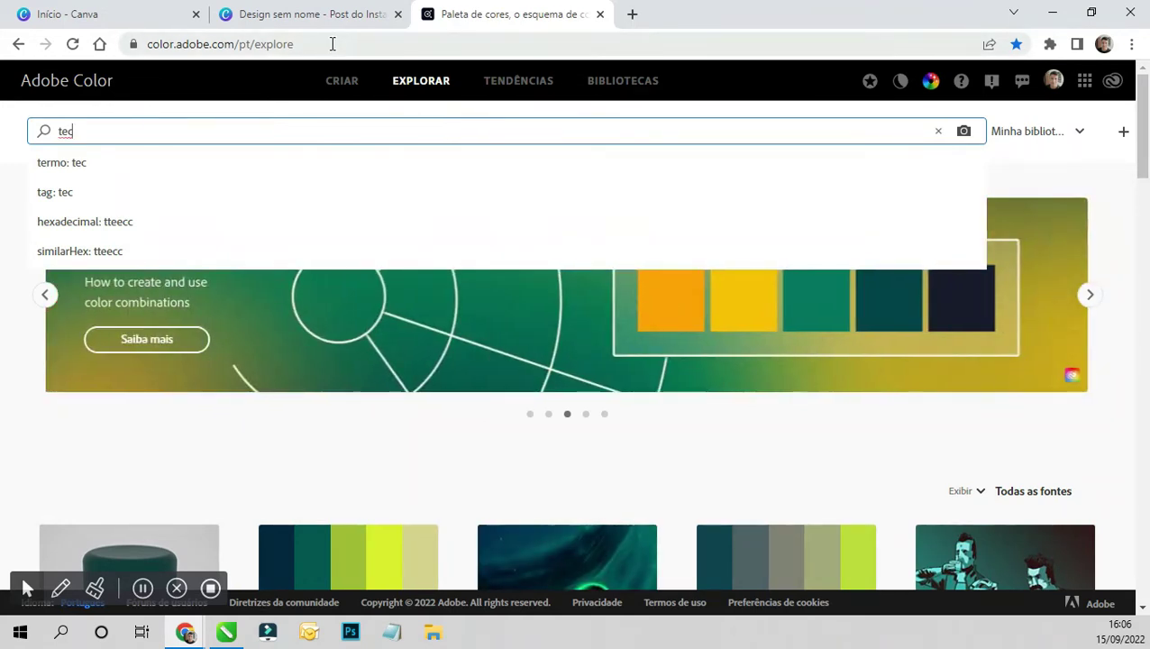
left_click(331, 44)
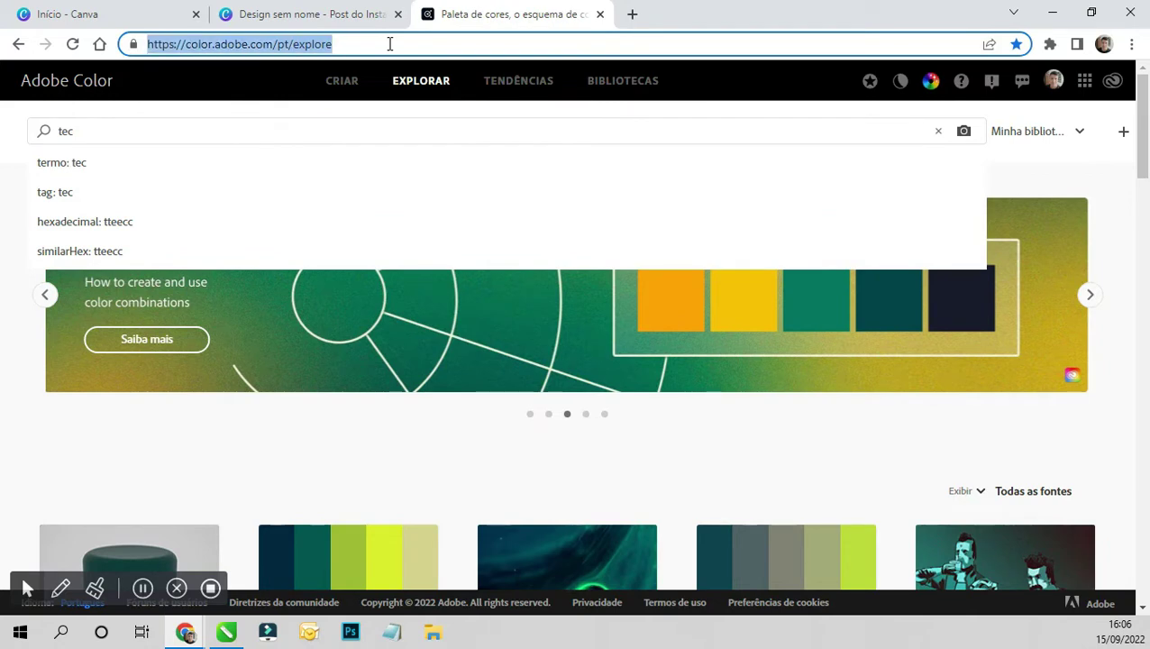
left_click(357, 136)
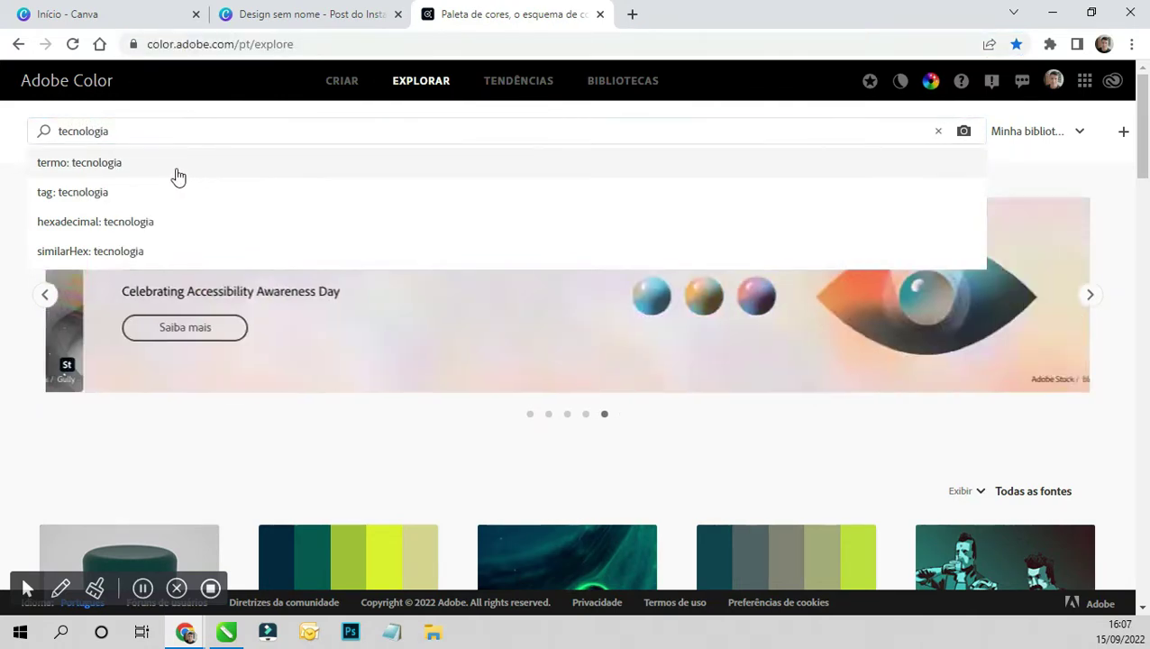
left_click(177, 165)
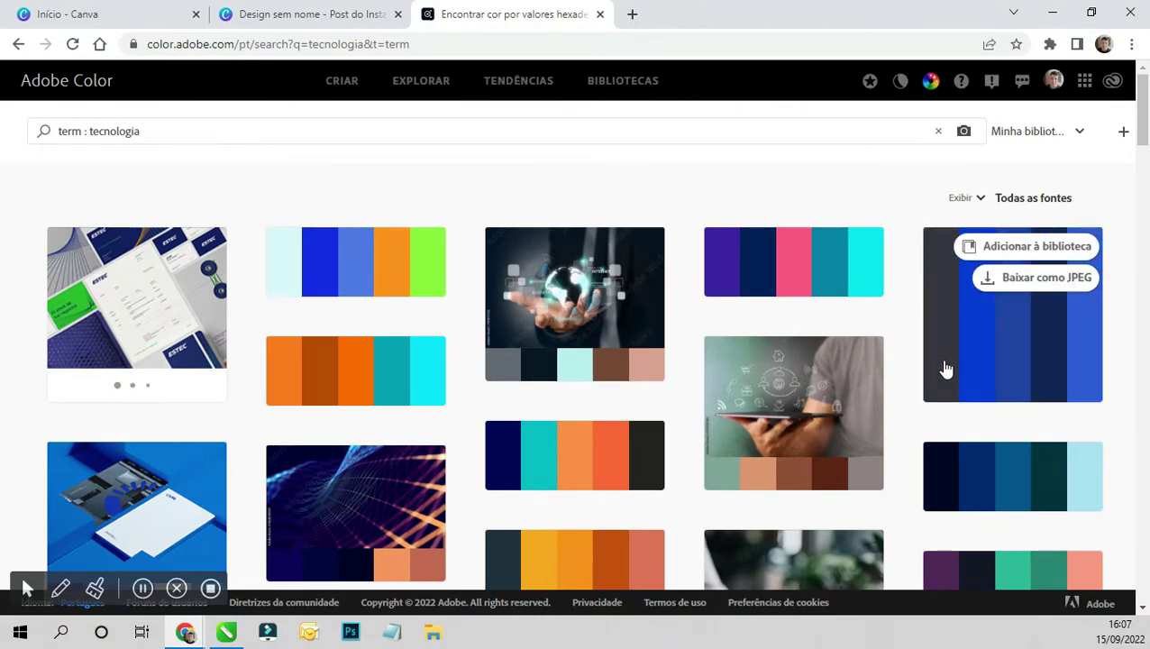
scroll(948, 368, "down", 2)
- Download the pink-and-dark-purple tecnologia palette as JPEG and return to the Canva editor
scroll(934, 320, "down", 1)
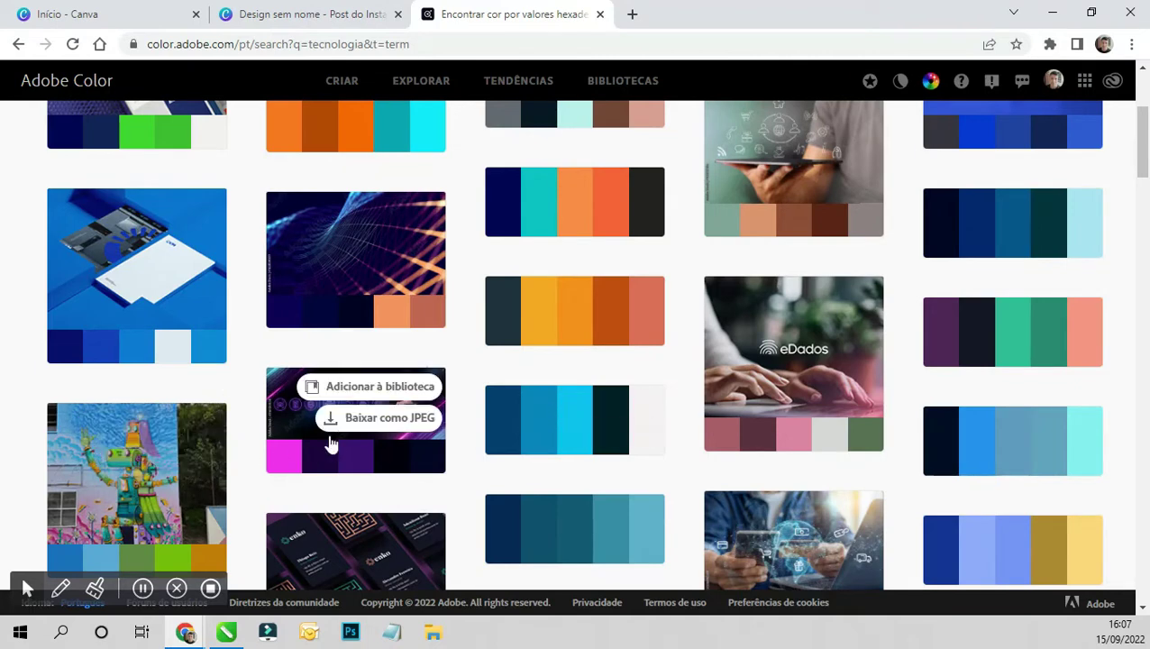
mouse_move(355, 420)
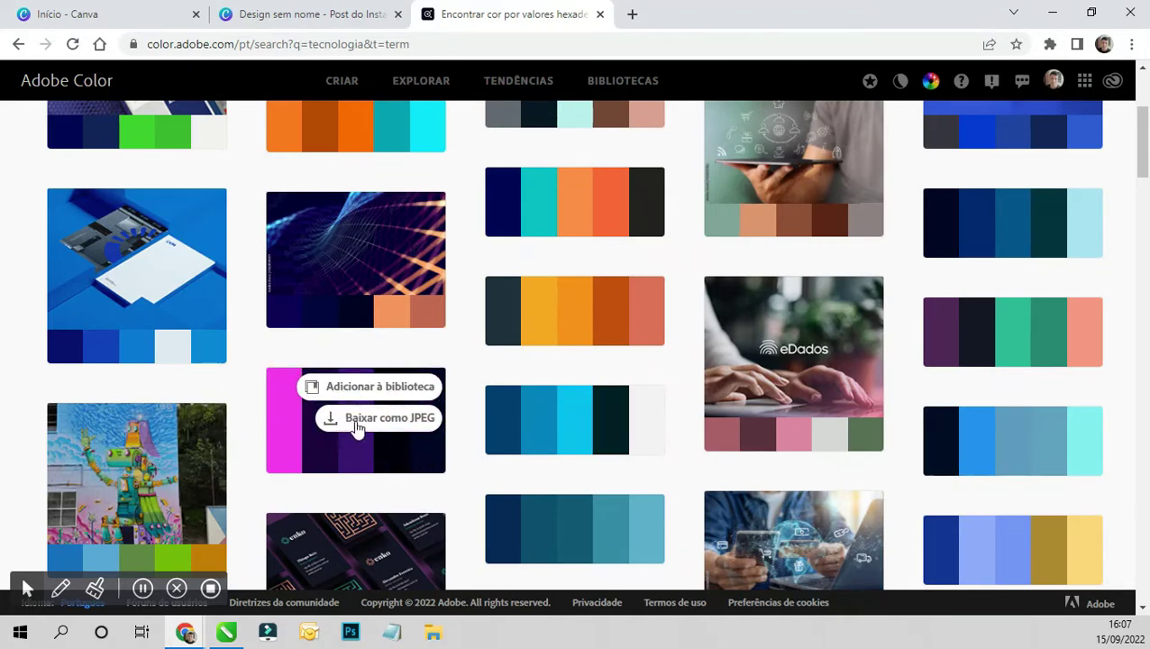
left_click(424, 422)
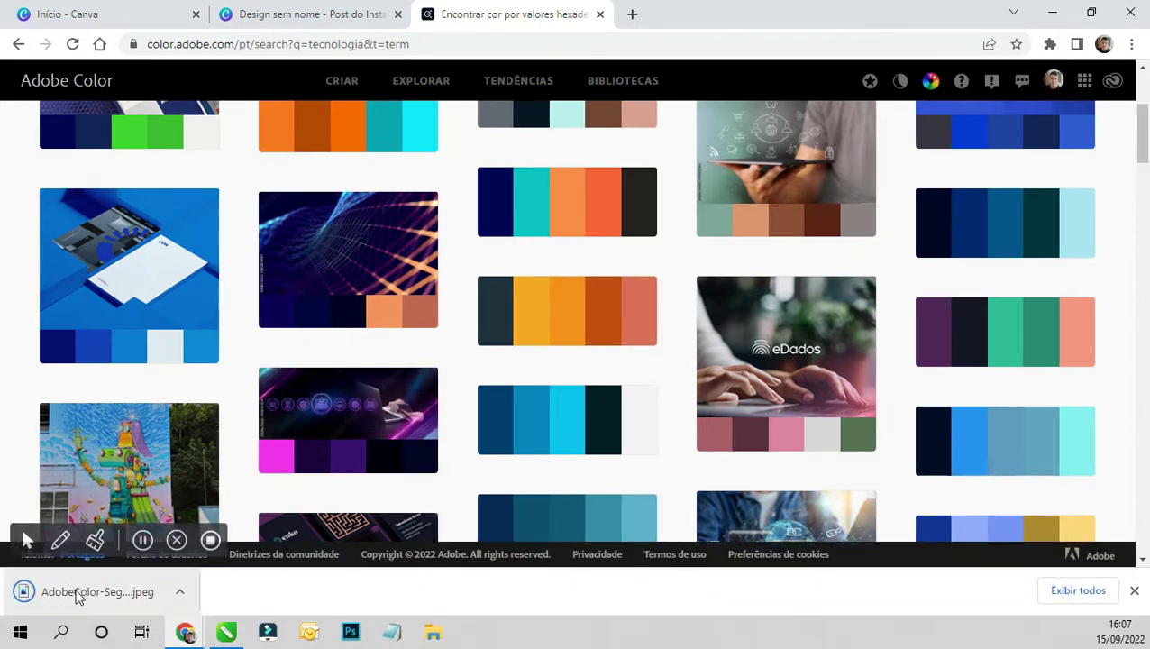
left_click_drag(77, 593, 286, 18)
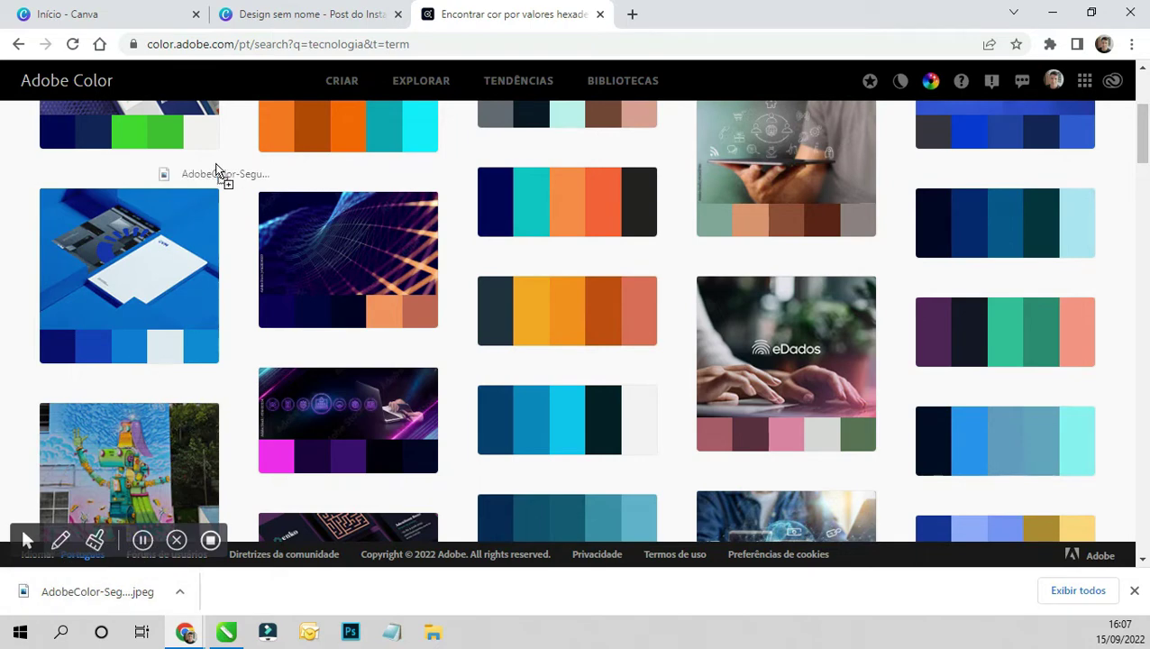
key("alt+Left")
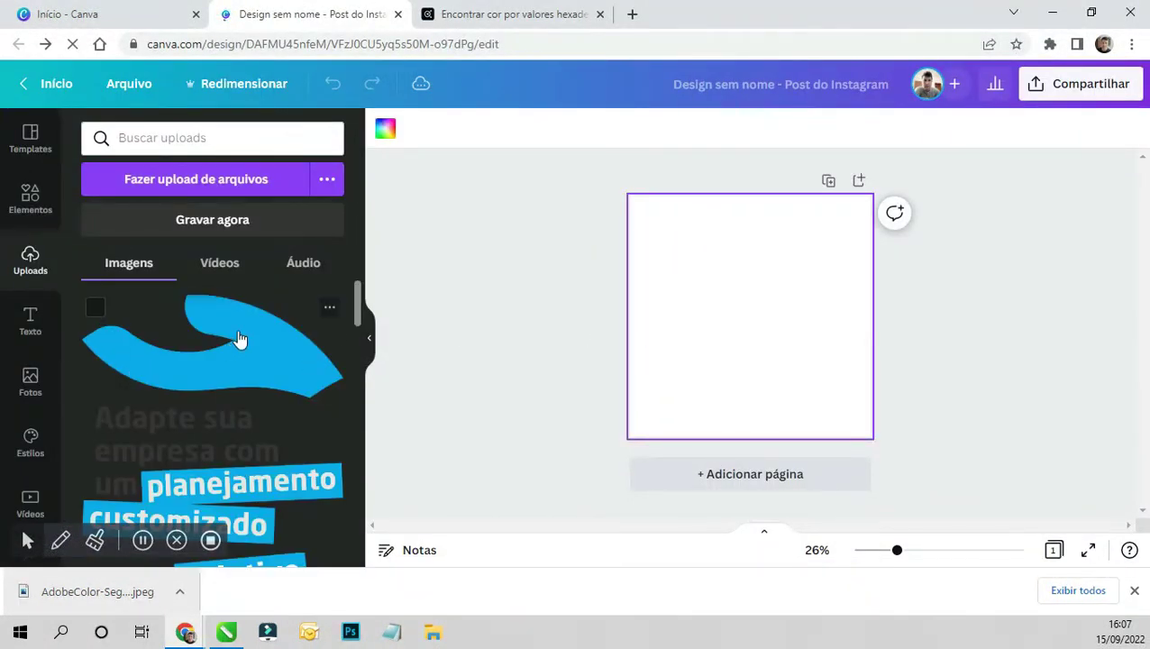
- Add the downloaded palette JPEG from uploads onto the Instagram post
left_click(30, 208)
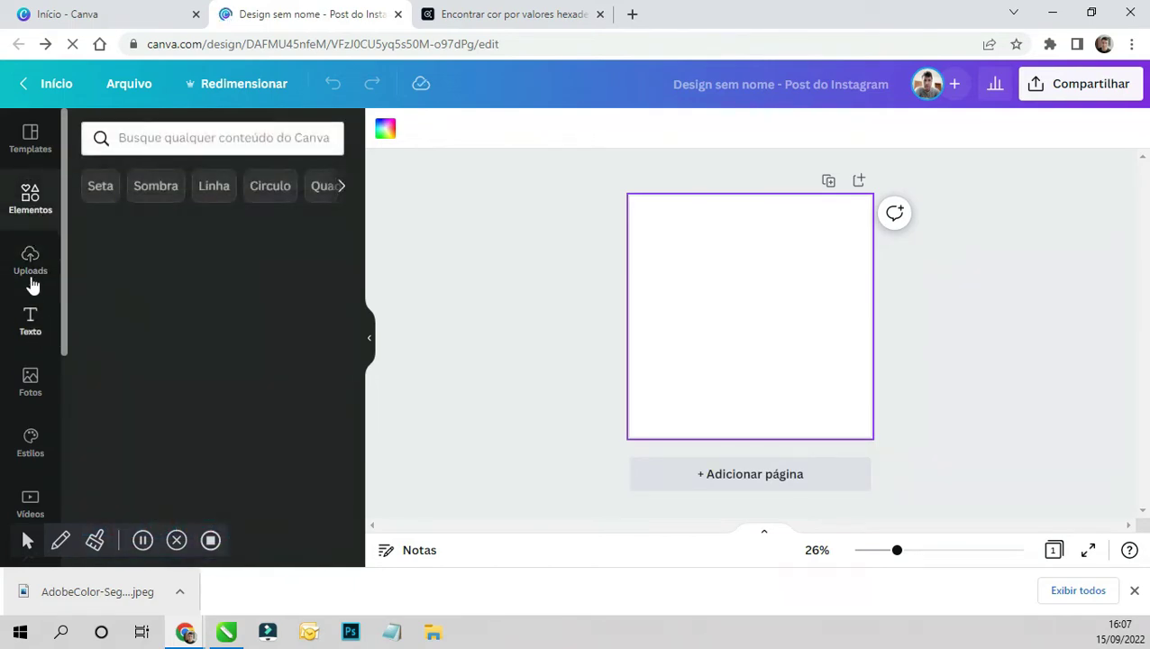
left_click(31, 271)
left_click_drag(86, 593, 756, 307)
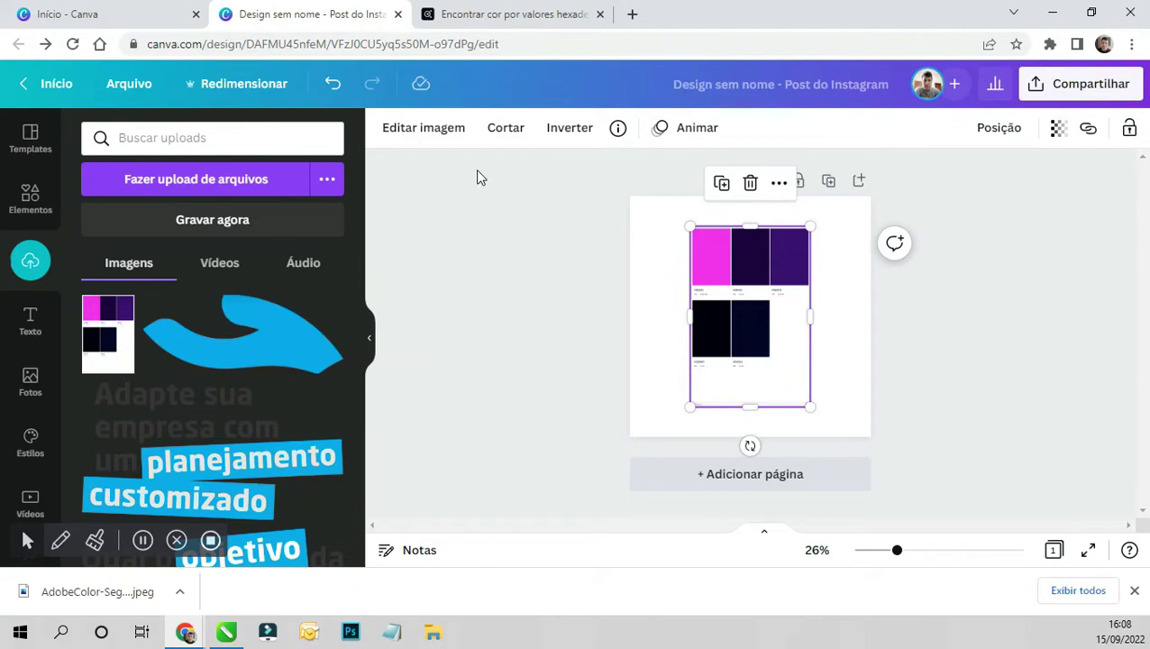
- Set the page background to the palette's dark purple colour
left_click(651, 260)
left_click(383, 135)
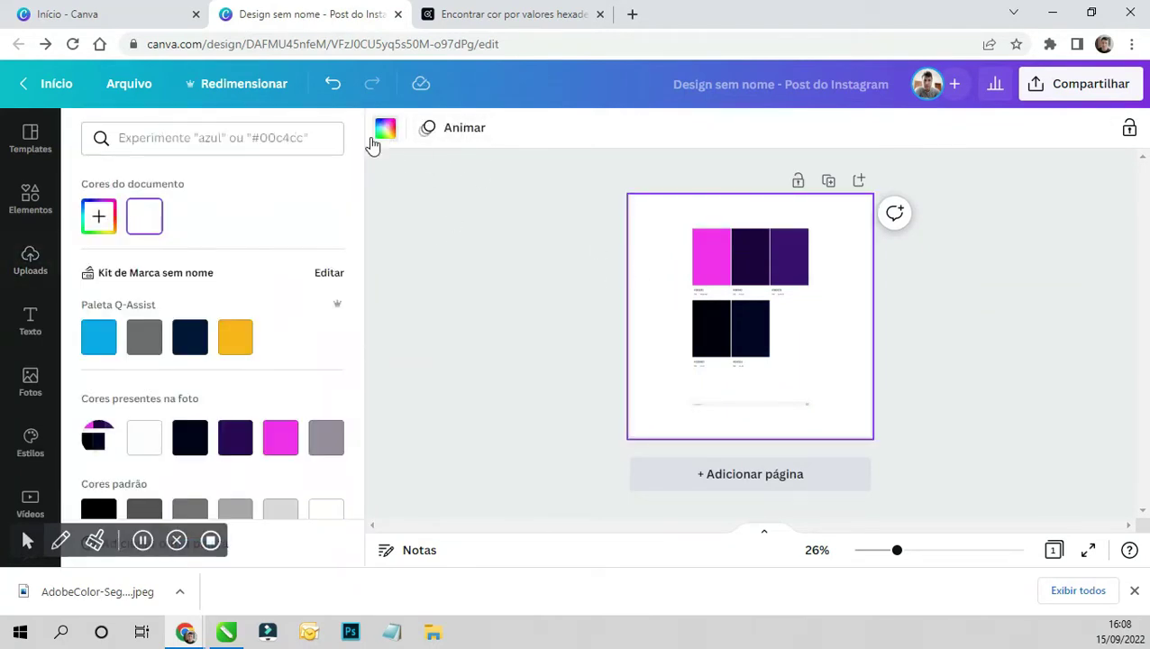
scroll(216, 342, "down", 2)
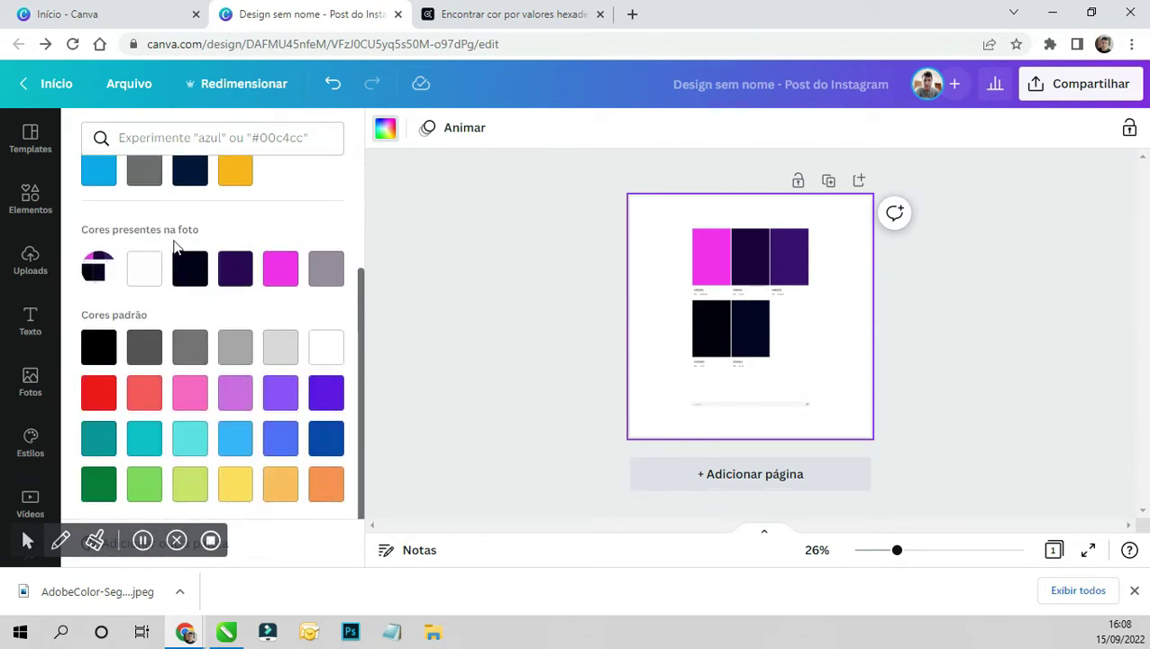
left_click(520, 344)
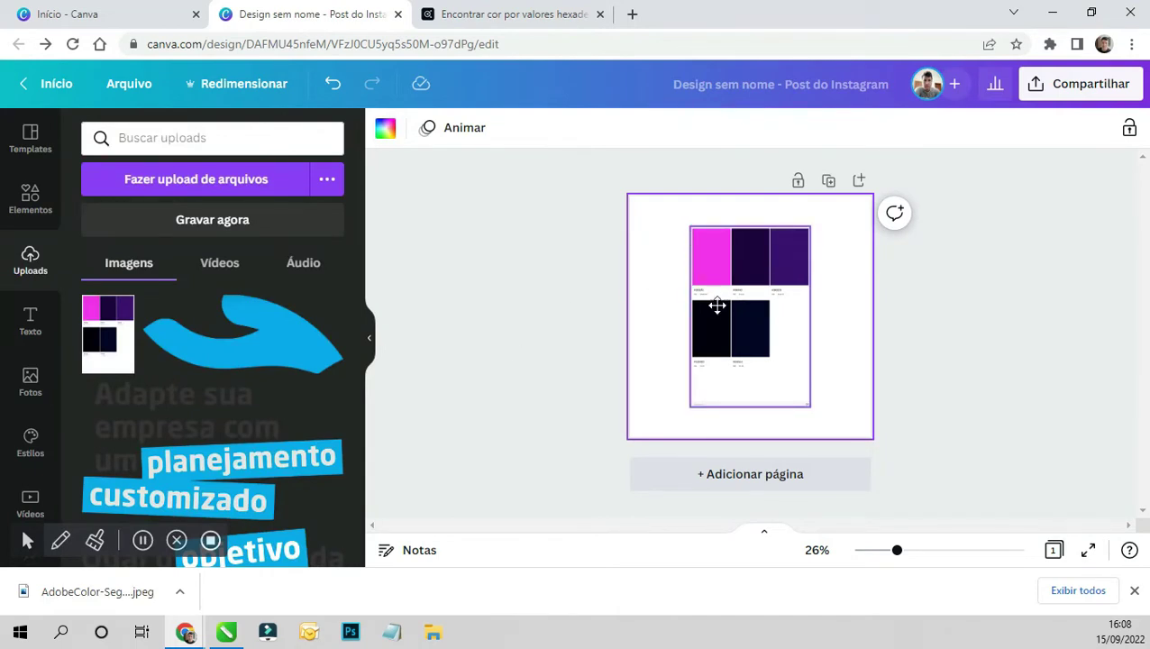
left_click_drag(721, 303, 757, 367)
left_click(670, 403)
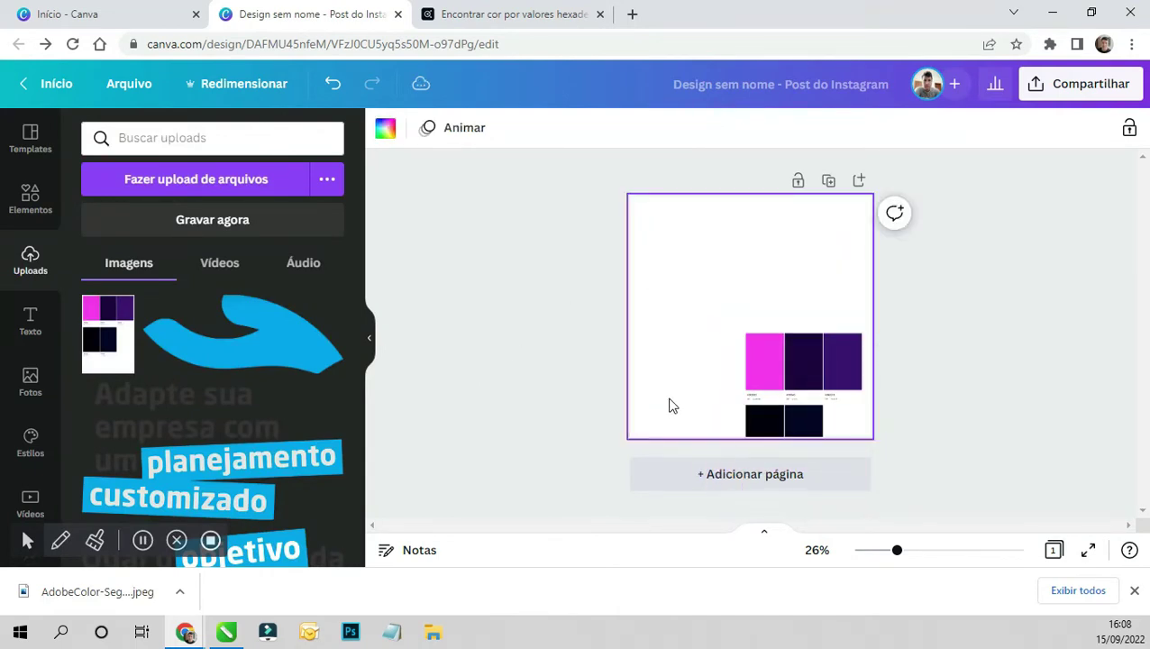
left_click(385, 128)
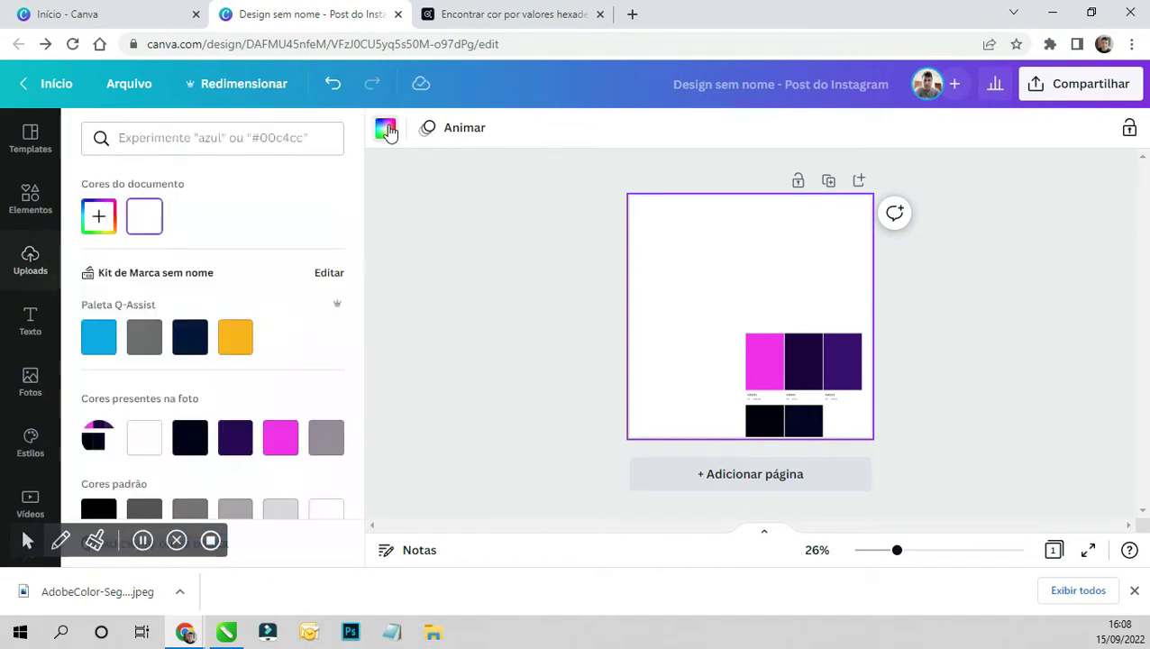
left_click(237, 454)
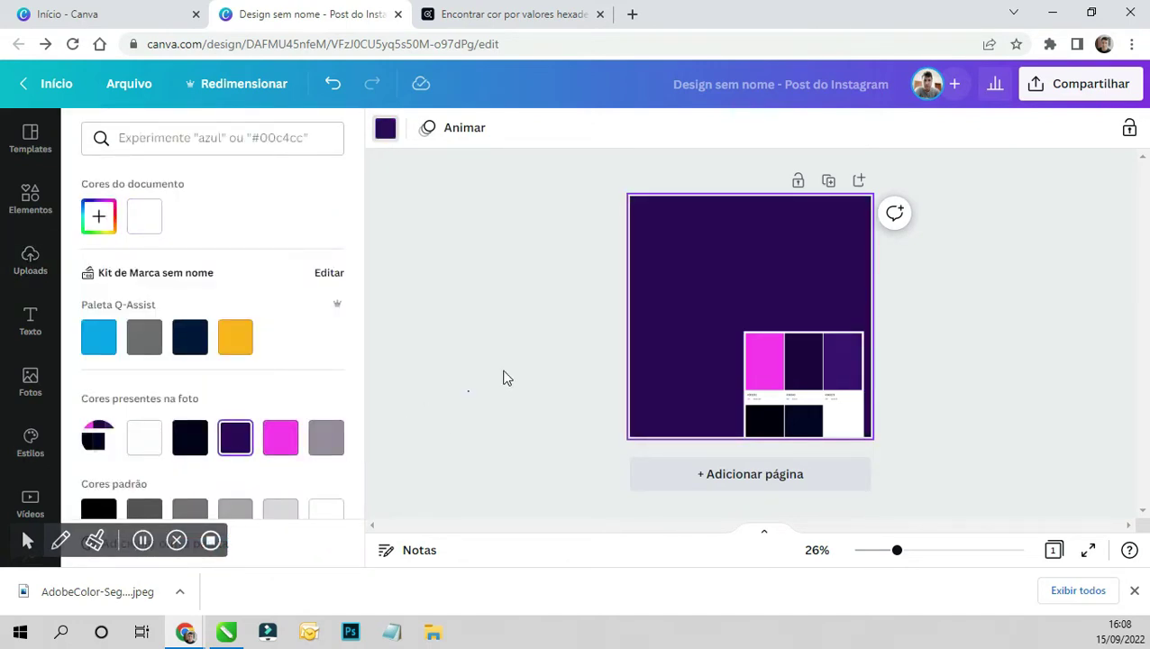
- Shrink the palette image into the post's bottom-right corner
left_click(775, 374)
left_click_drag(782, 383, 780, 355)
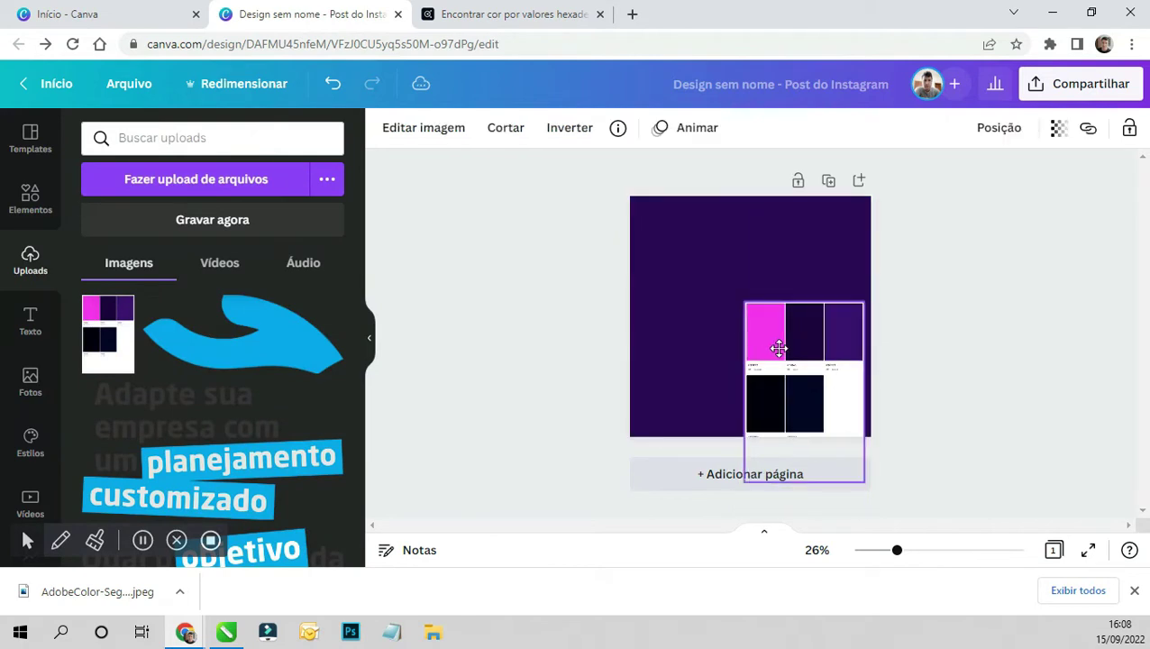
mouse_move(744, 303)
left_mouse_down()
mouse_move(785, 358)
mouse_move(781, 343)
left_mouse_up()
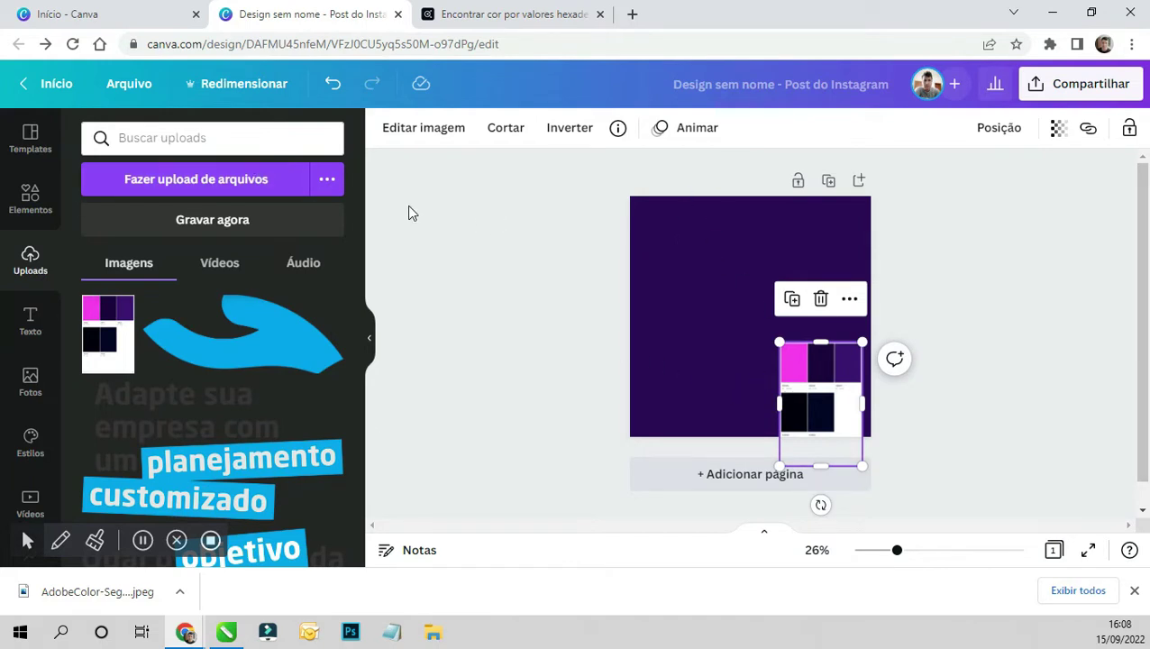
left_click(31, 197)
left_click(180, 137)
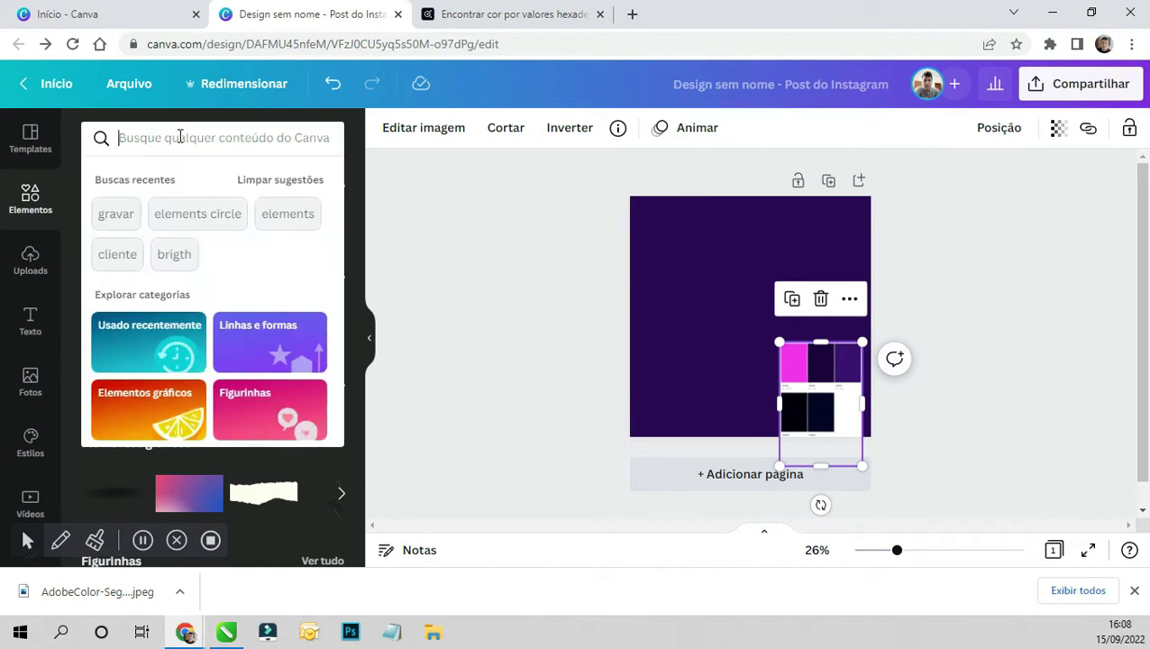
- Add a large radial 'sombra' shadow element and send it behind the palette image
type("sombra")
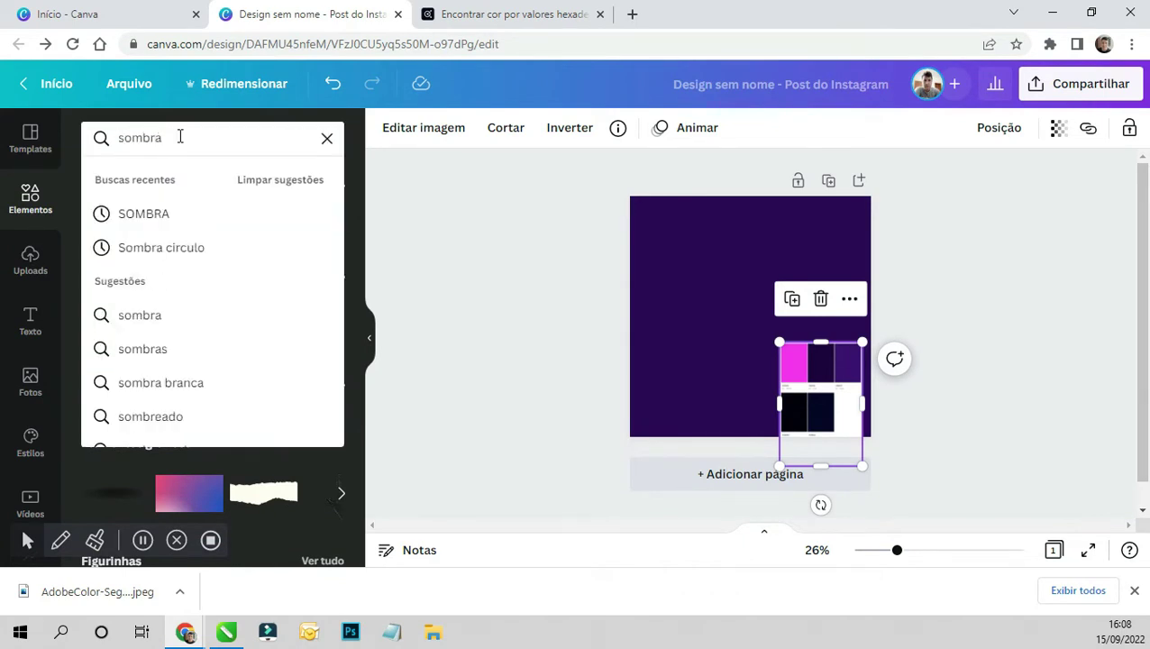
key("Return")
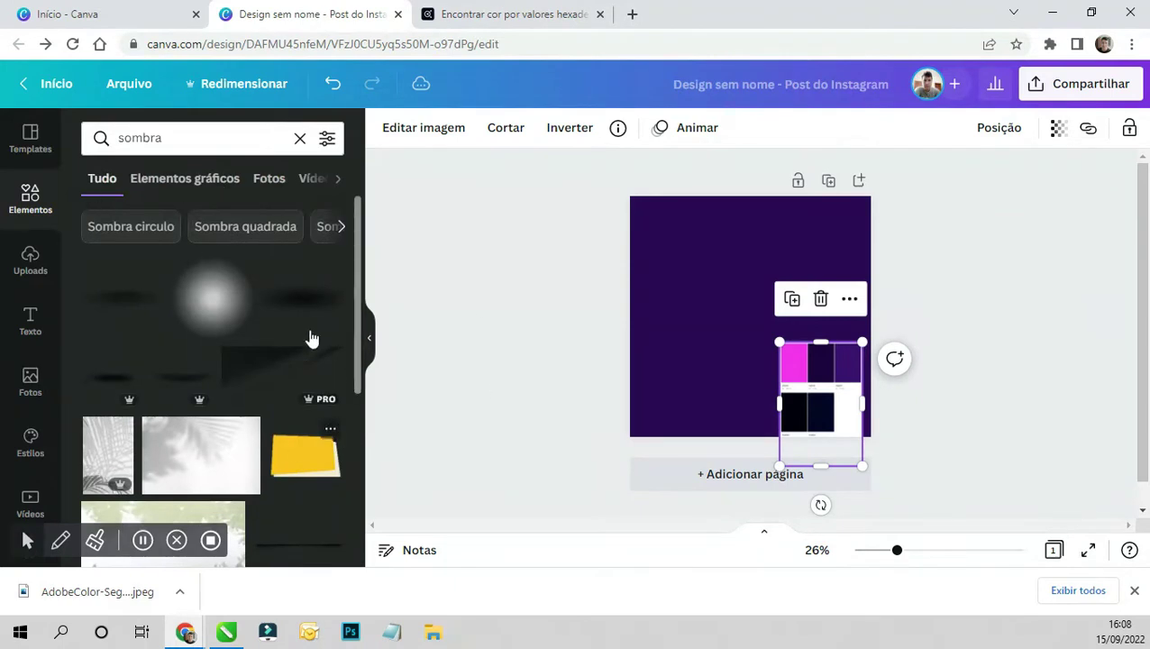
scroll(311, 360, "down", 2)
scroll(313, 390, "down", 2)
scroll(200, 426, "down", 2)
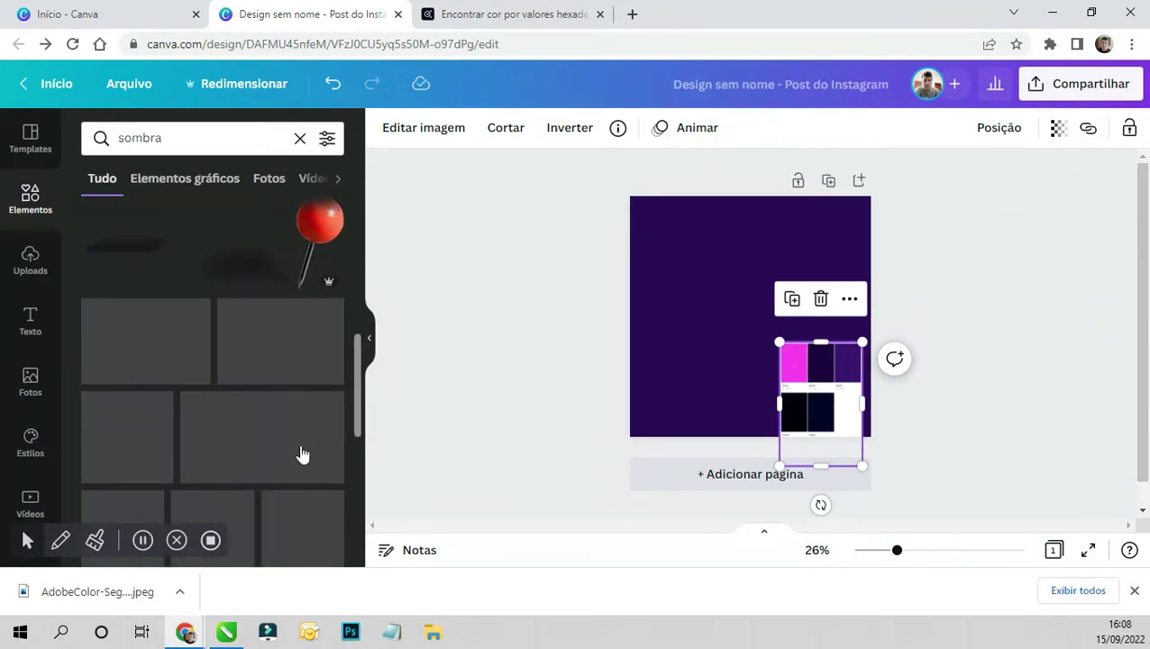
scroll(197, 379, "up", 5)
left_click(213, 310)
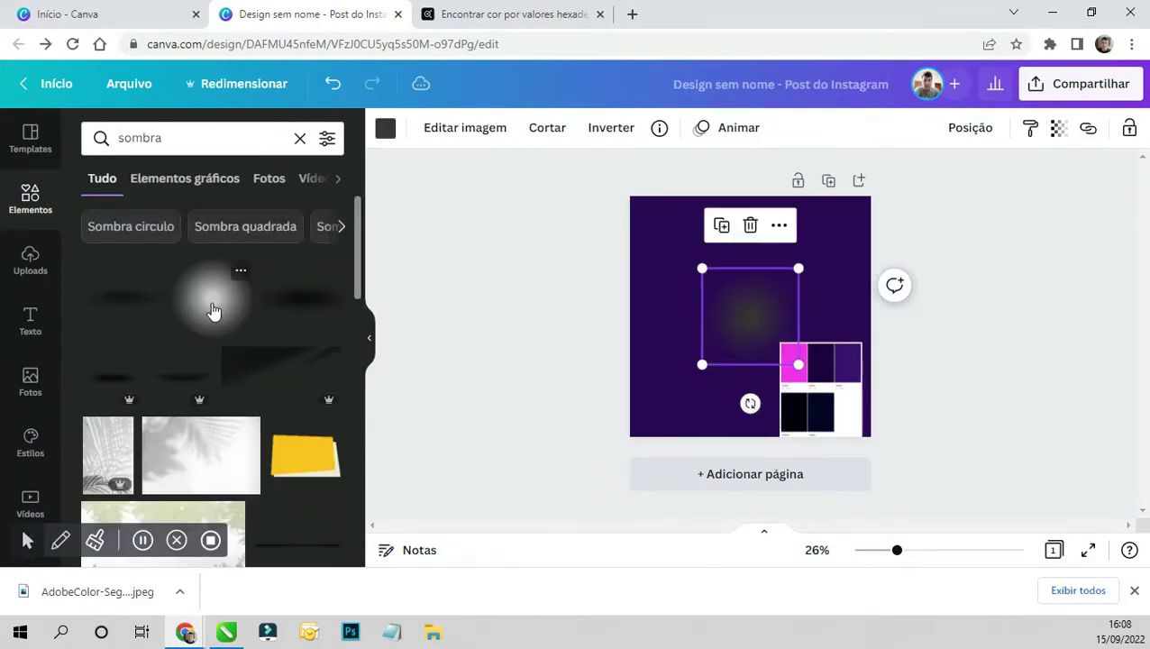
left_click_drag(797, 268, 847, 220)
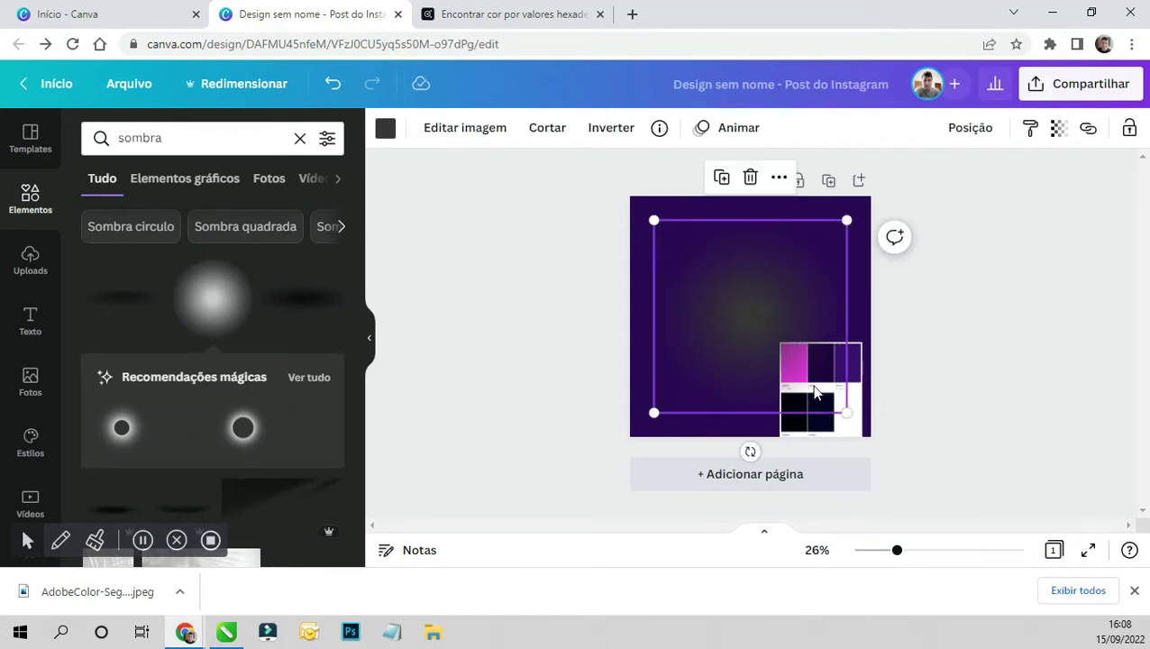
right_click(769, 316)
left_click(830, 323)
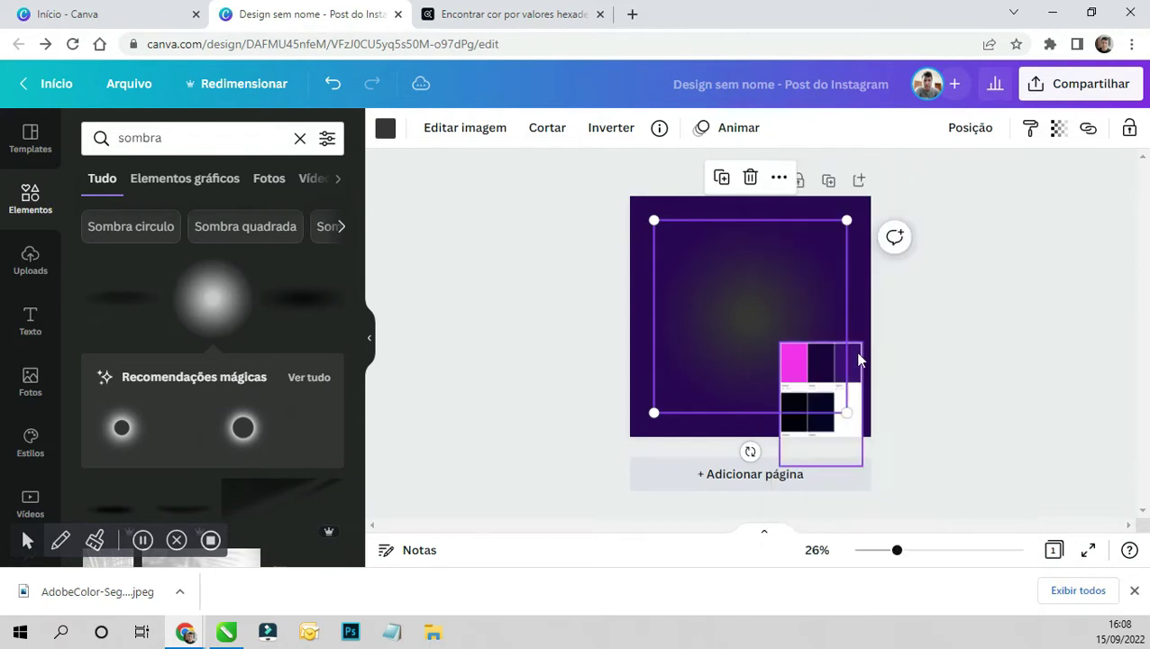
- Recolour the shadow deep violet and enlarge it to reach the page edges
left_click(384, 131)
left_click(280, 440)
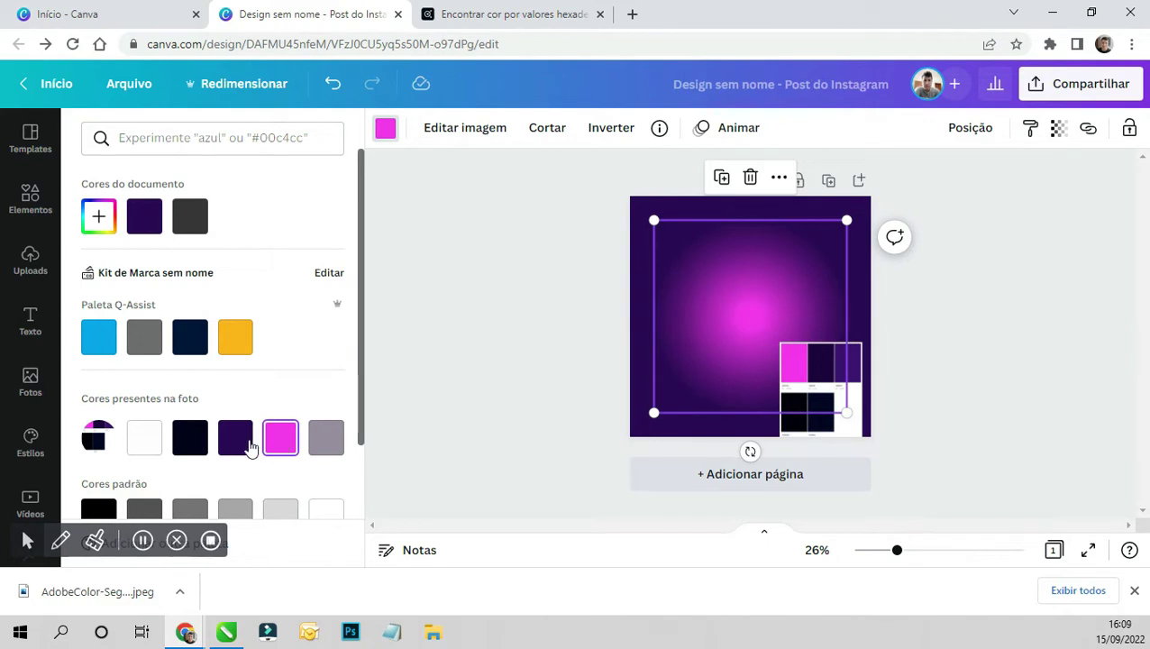
left_click(238, 442)
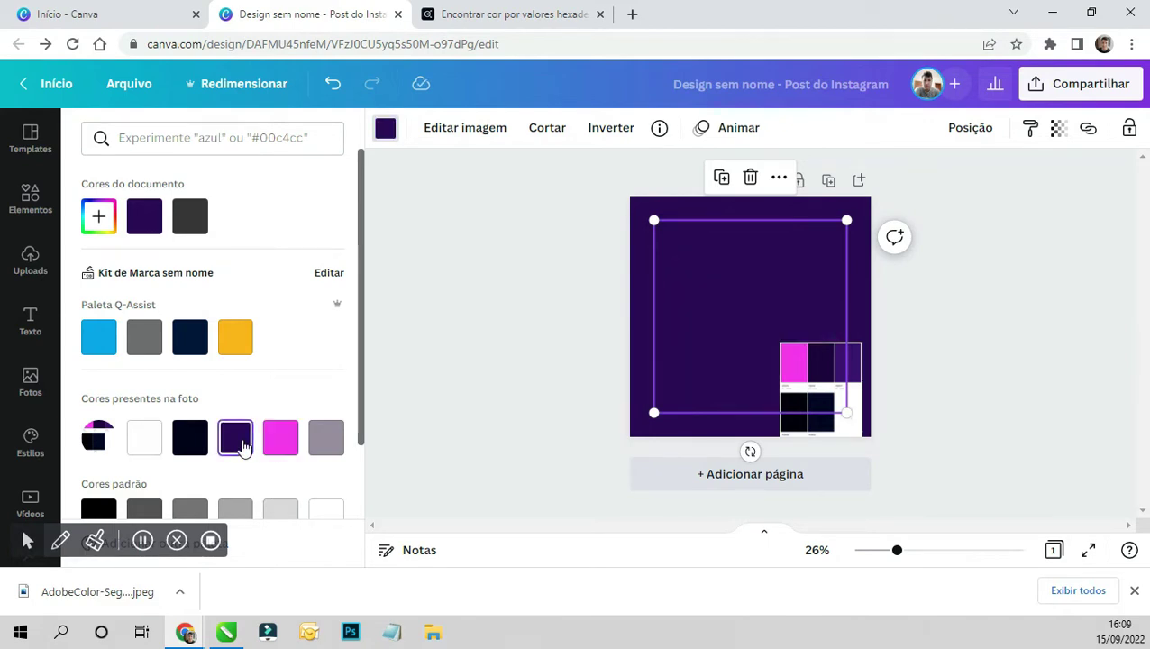
left_click(204, 451)
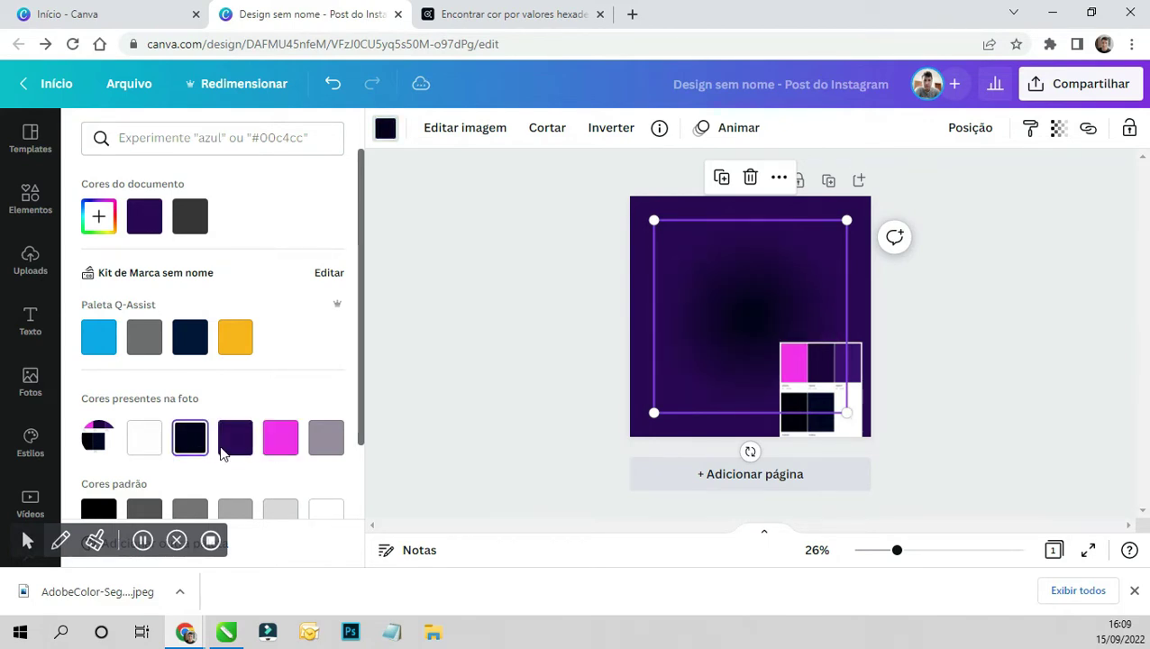
left_click(240, 443)
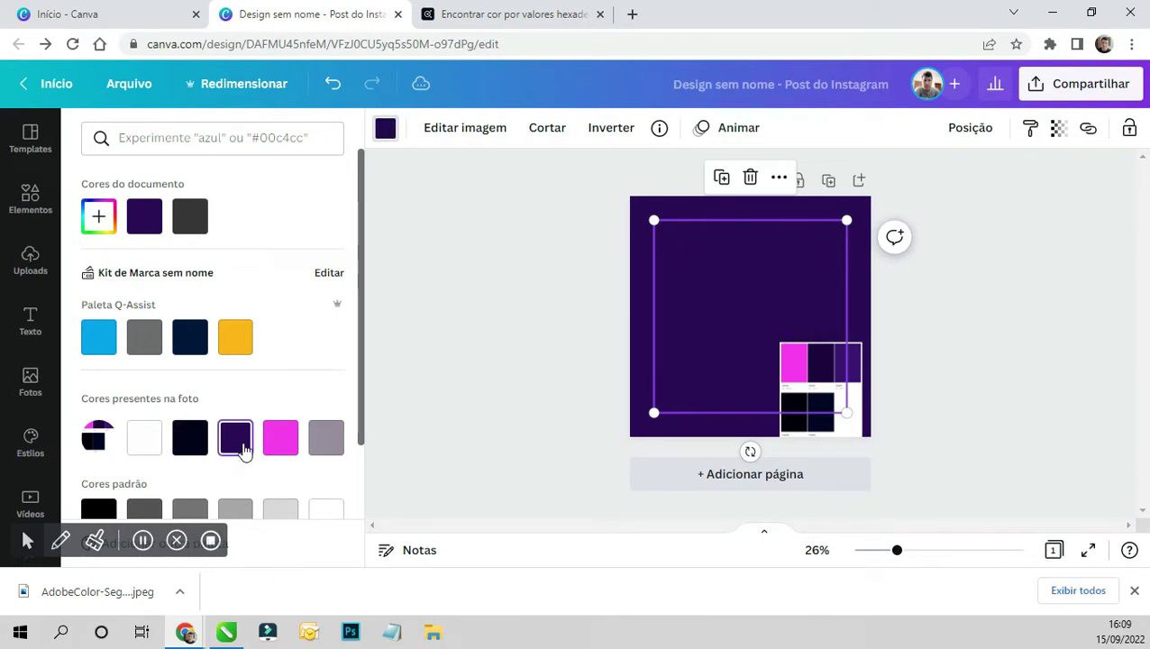
scroll(291, 412, "down", 2)
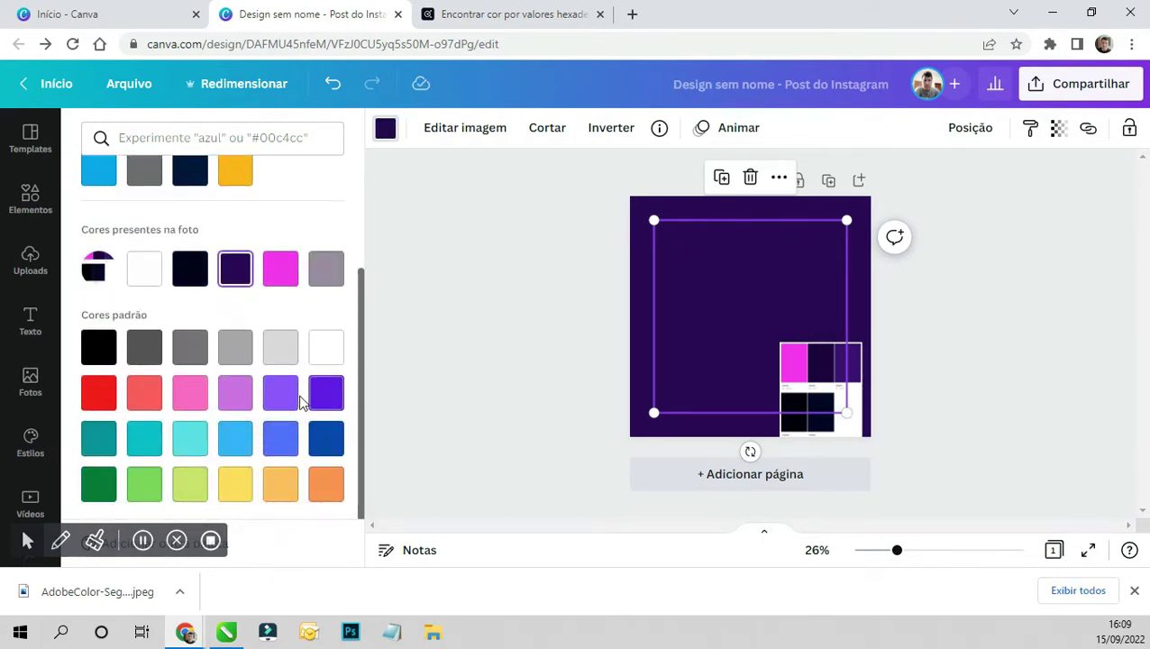
left_click(286, 402)
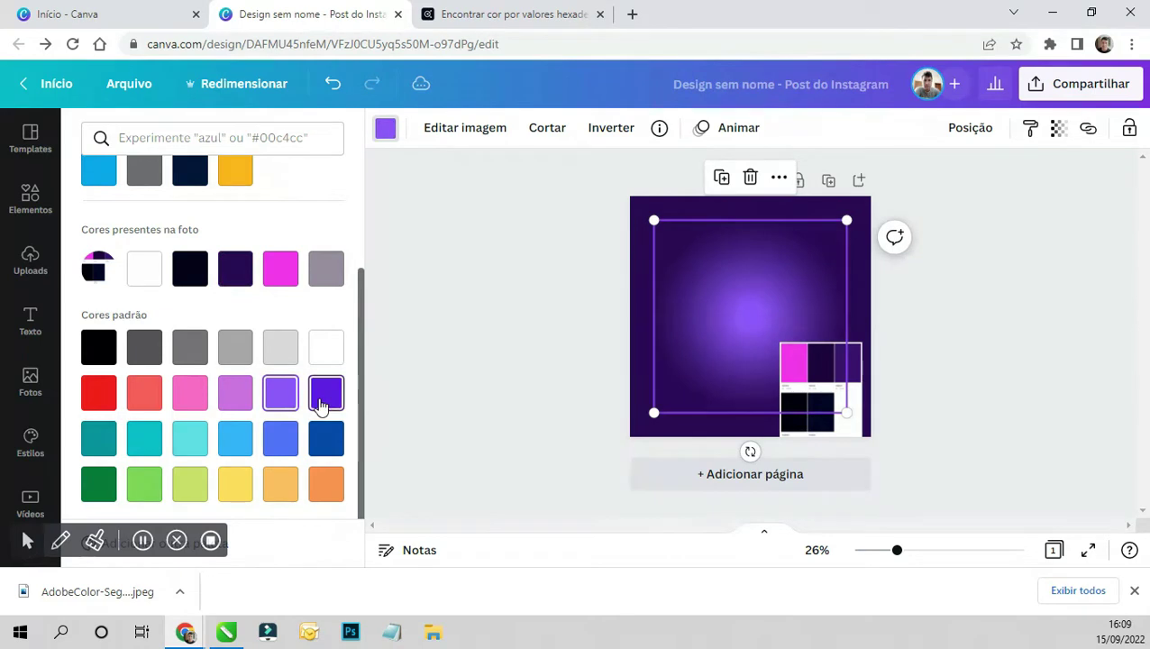
left_click(321, 402)
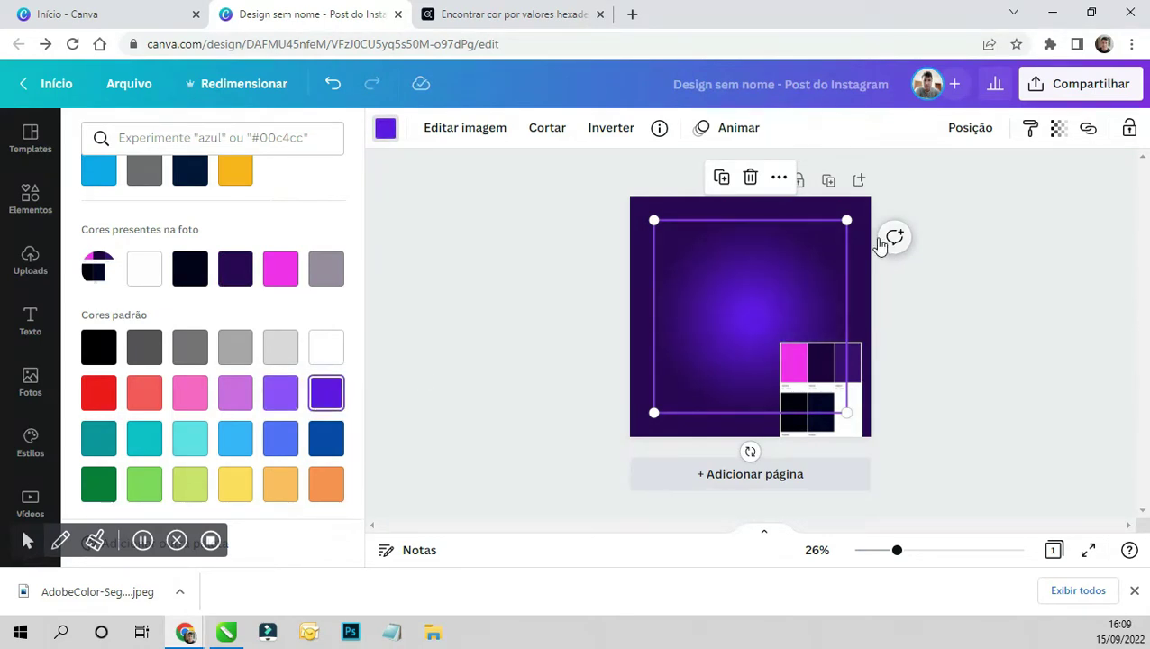
left_click_drag(847, 220, 866, 201)
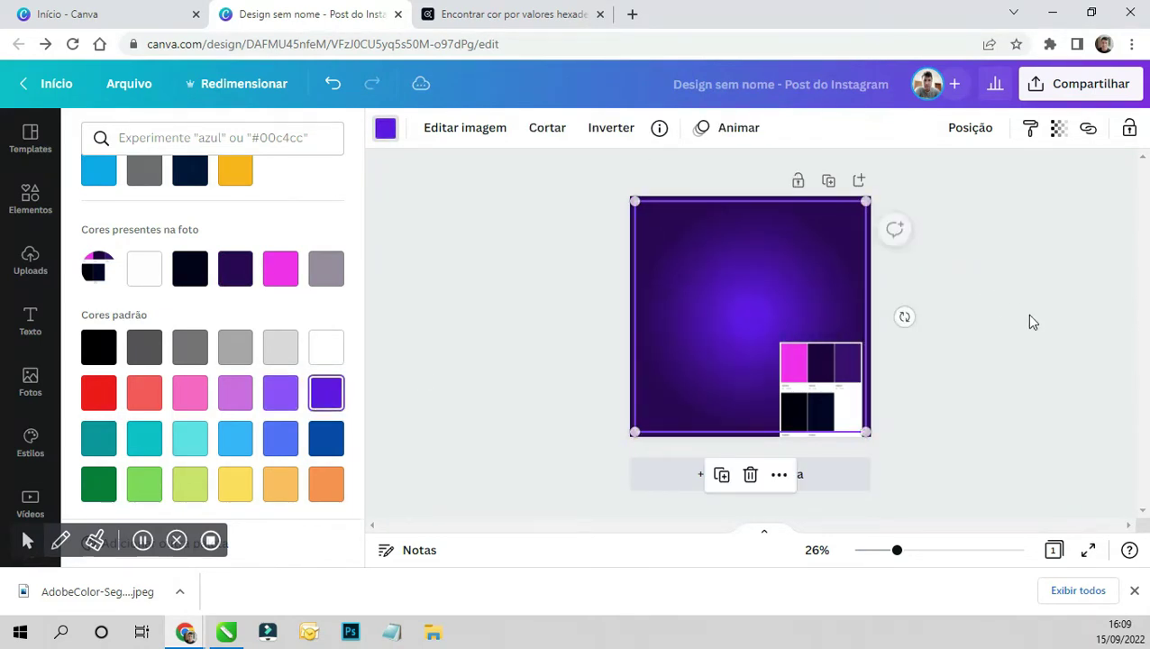
left_click(1027, 356)
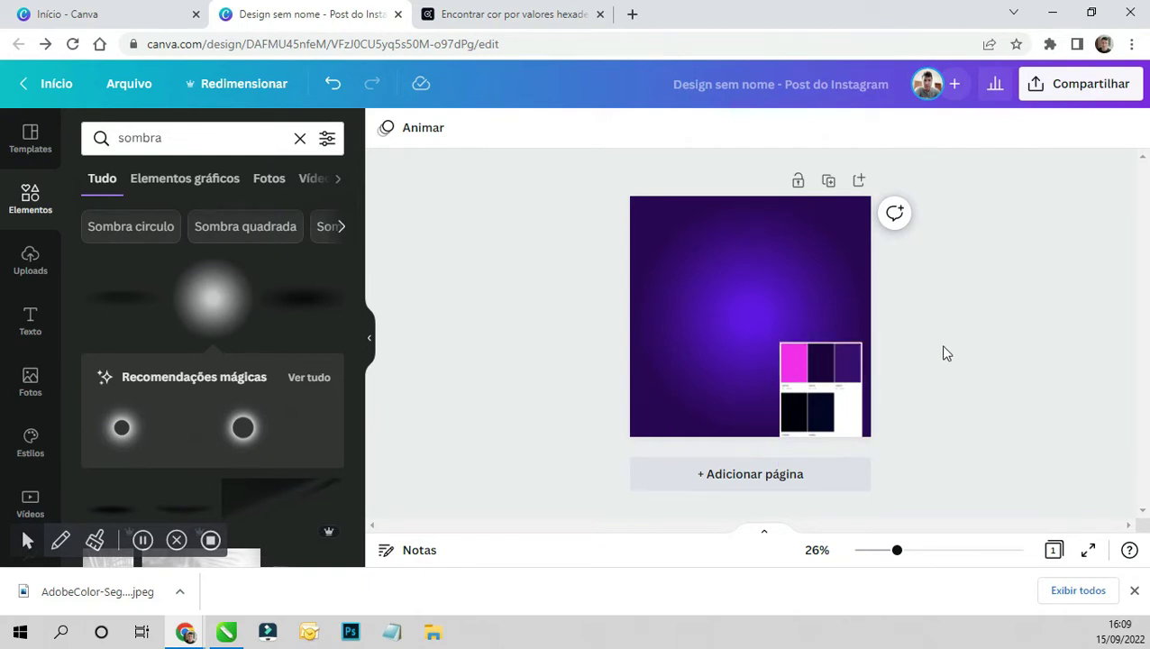
- Search elements for 'business 3d' and add the standing 3D businessman to the post
left_click(237, 137)
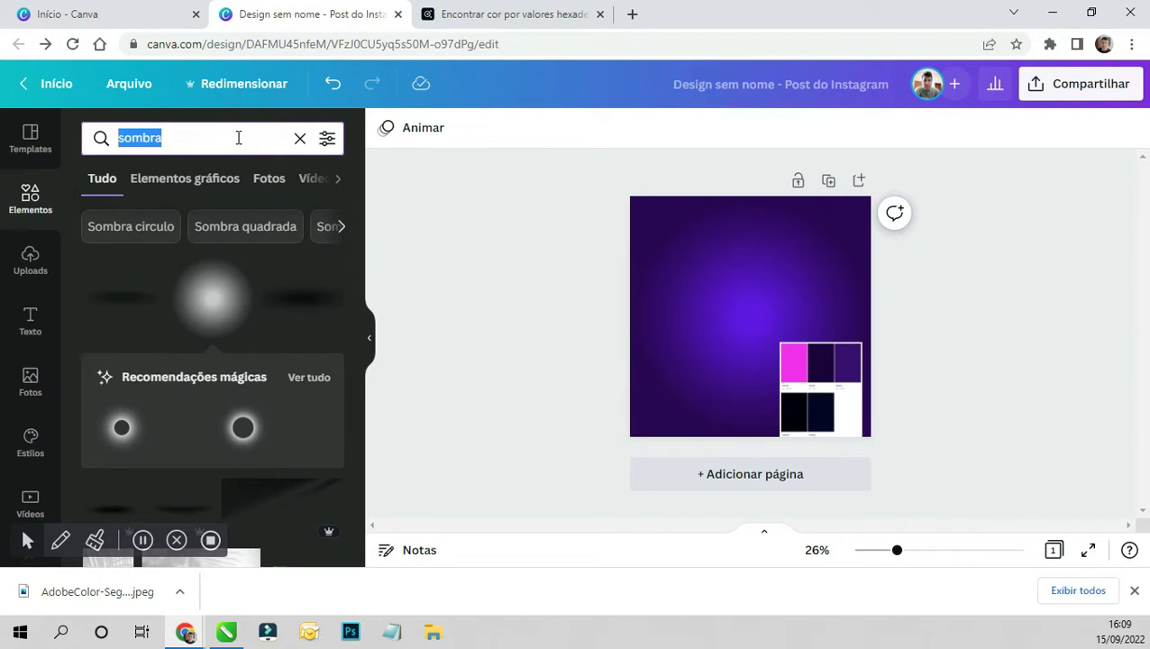
type("business 3d")
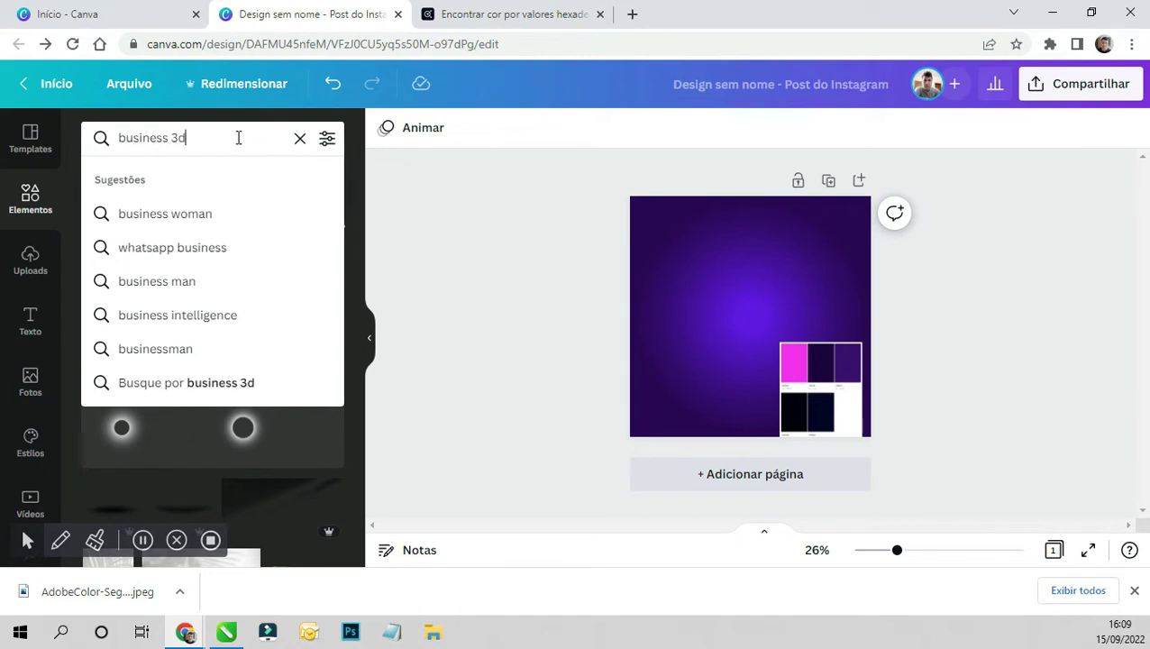
key("Return")
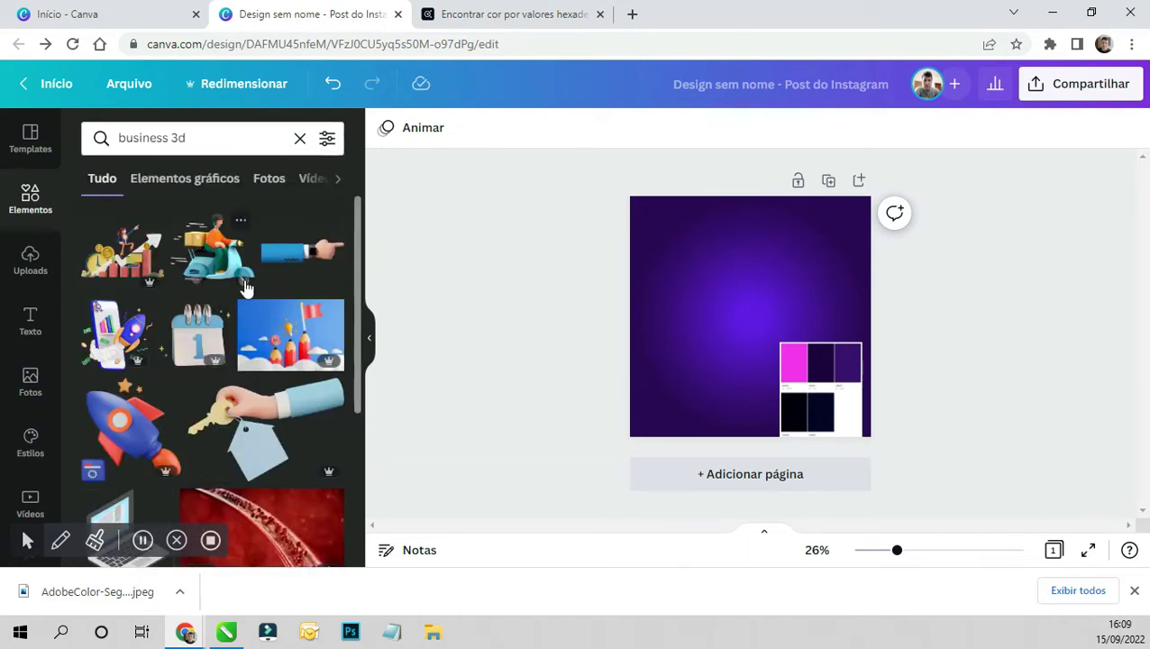
mouse_move(122, 250)
scroll(178, 426, "down", 2)
scroll(225, 414, "down", 2)
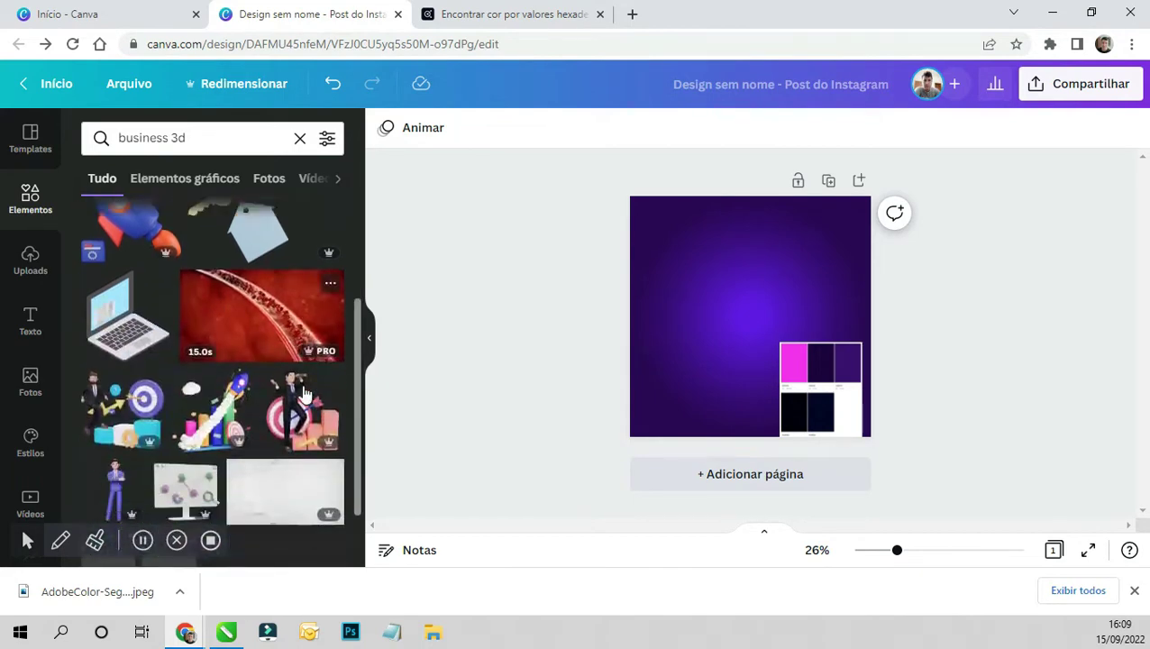
scroll(329, 394, "down", 3)
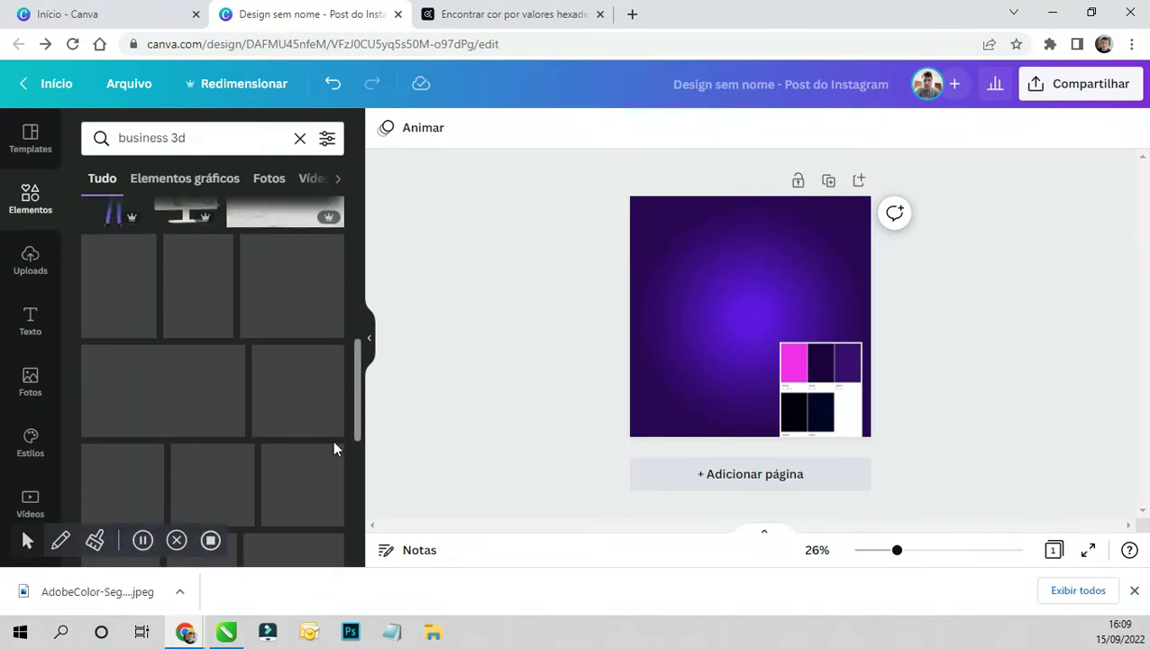
scroll(333, 440, "up", 3)
scroll(238, 446, "down", 1)
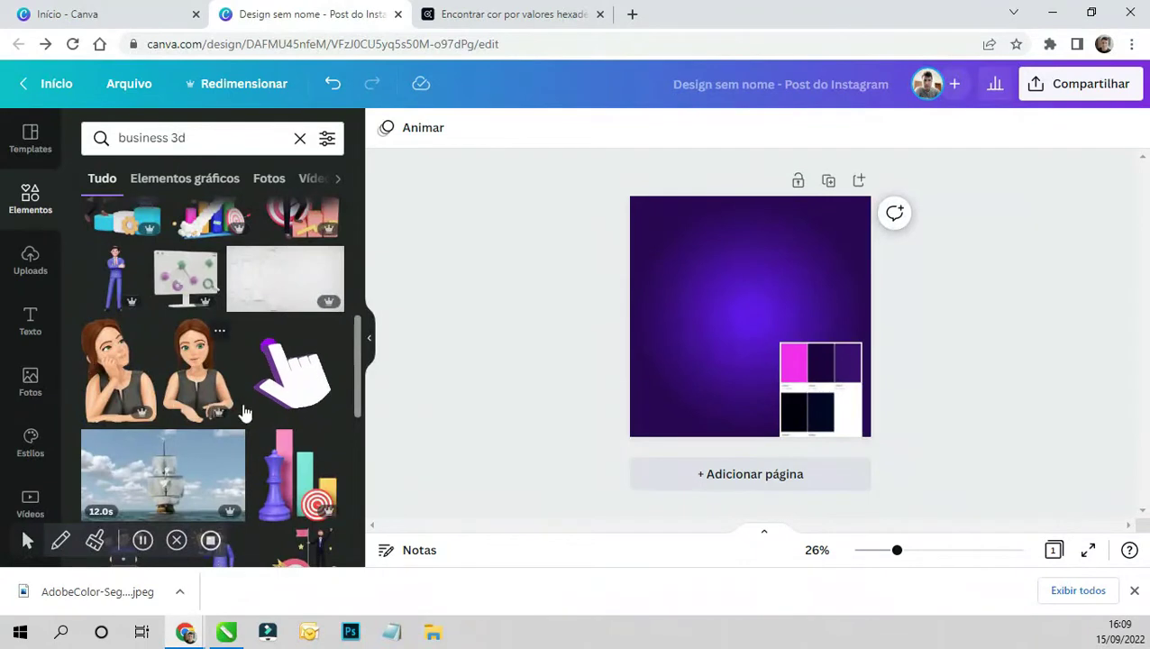
scroll(230, 433, "up", 1)
scroll(219, 468, "up", 1)
scroll(219, 468, "down", 2)
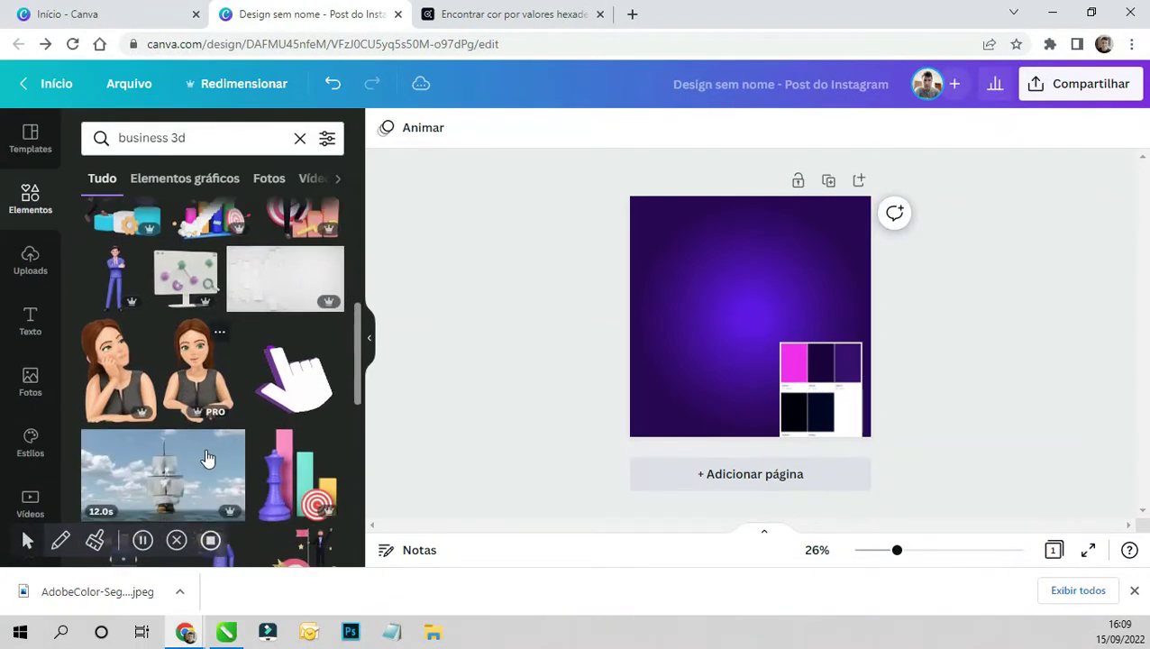
left_click(105, 287)
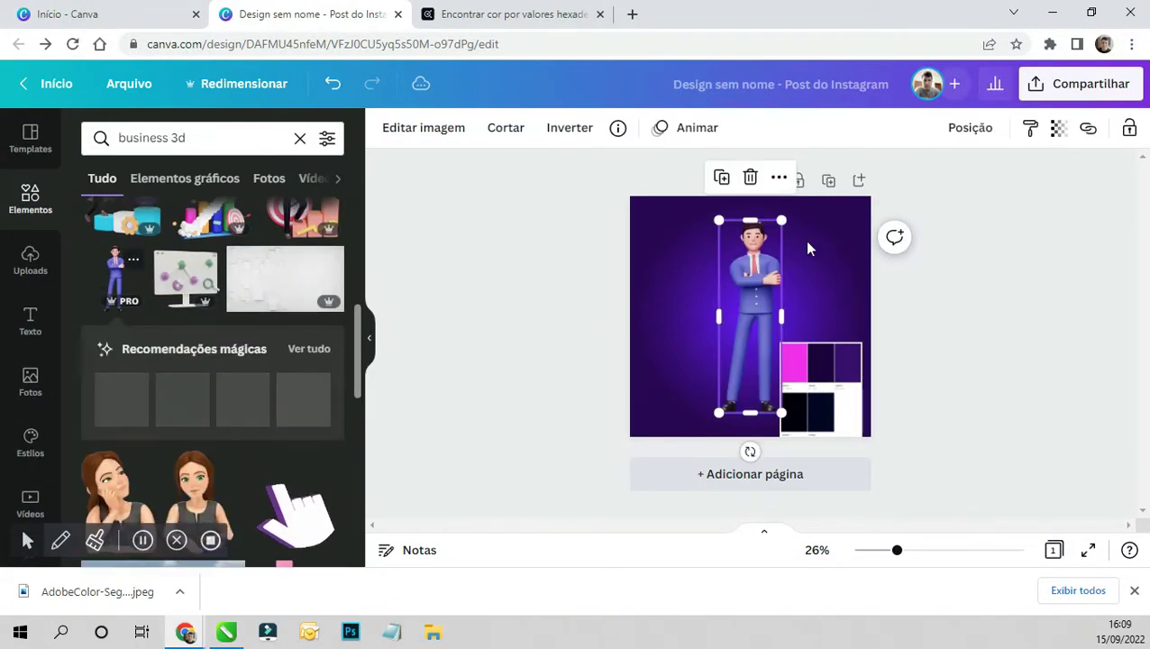
- Try a thumbs-up woman element beside him, then delete it
scroll(306, 450, "down", 1)
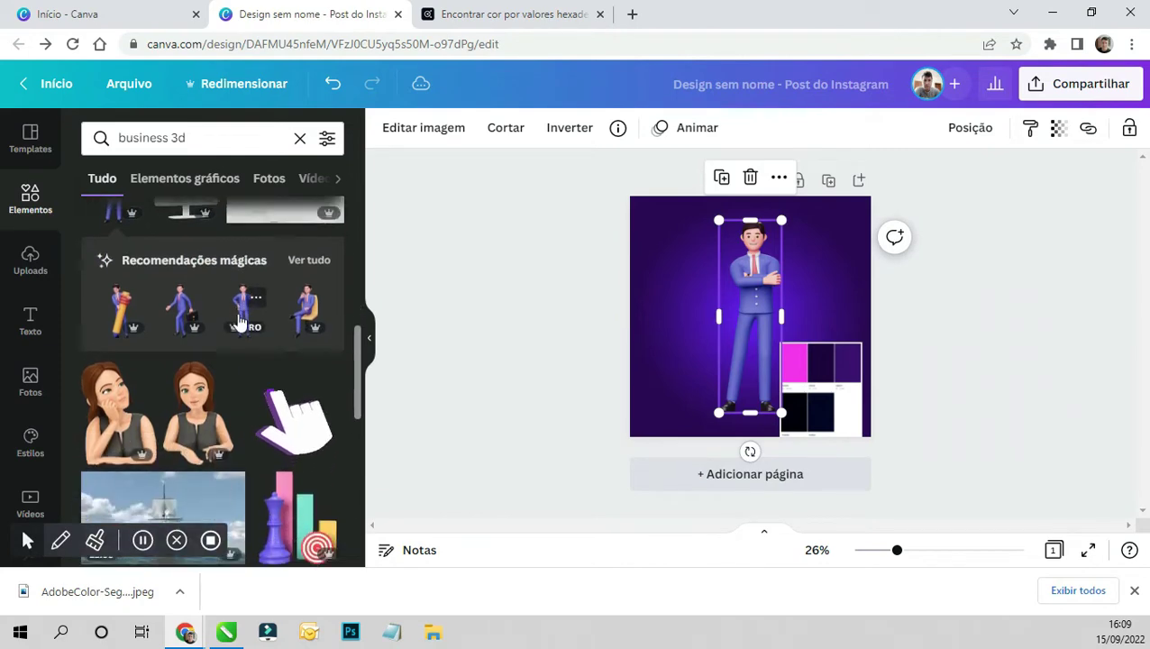
scroll(280, 396, "down", 3)
scroll(277, 390, "down", 3)
scroll(277, 390, "up", 2)
scroll(246, 371, "up", 1)
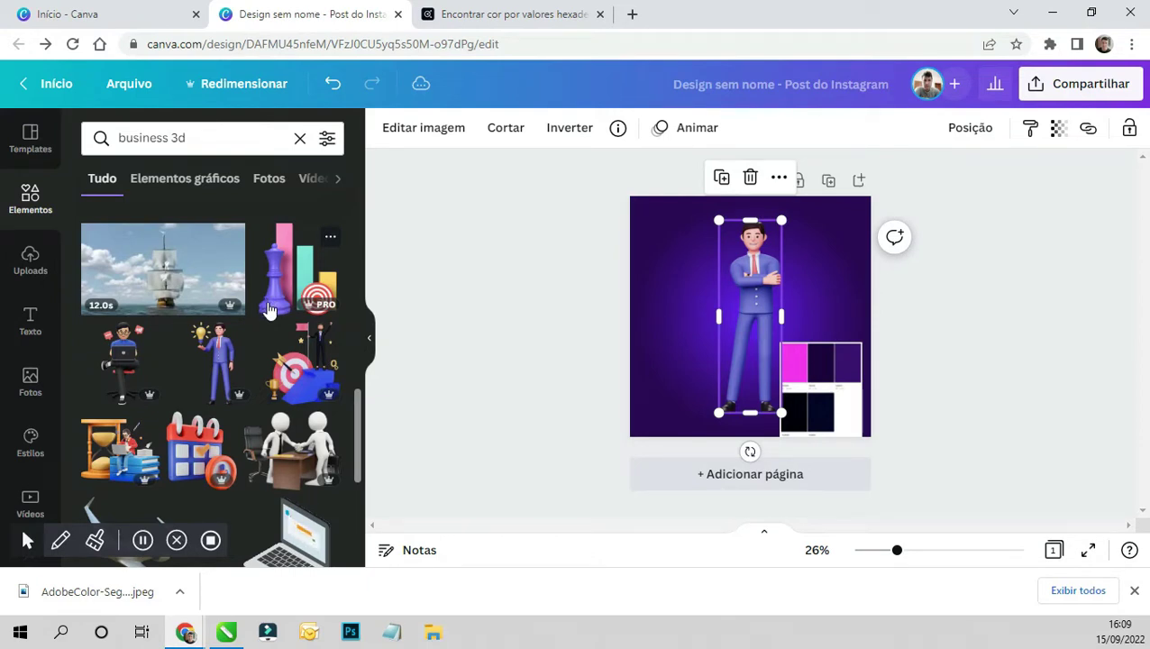
scroll(243, 325, "down", 1)
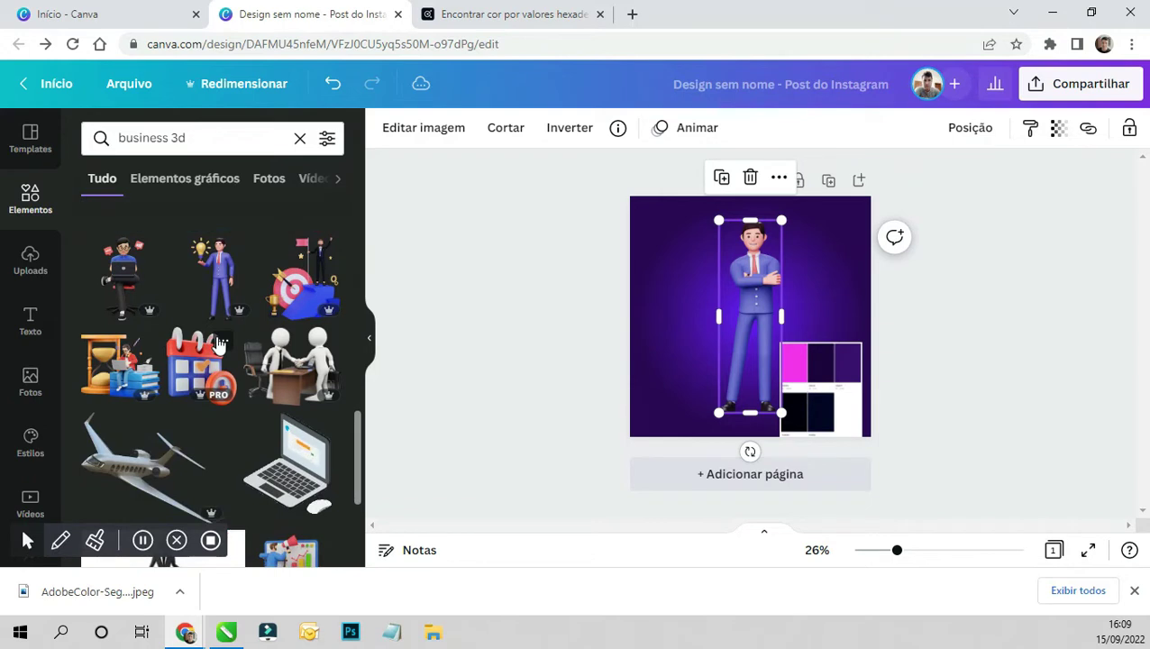
scroll(218, 341, "down", 1)
scroll(218, 333, "down", 1)
scroll(228, 293, "down", 2)
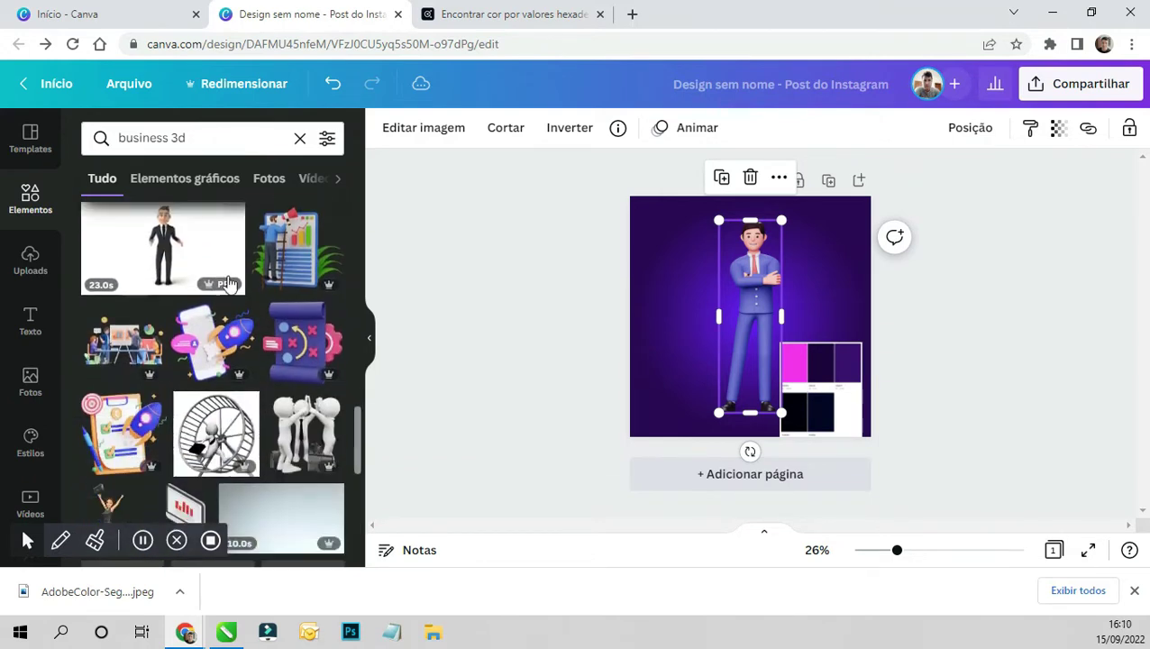
scroll(230, 298, "down", 2)
scroll(244, 325, "down", 2)
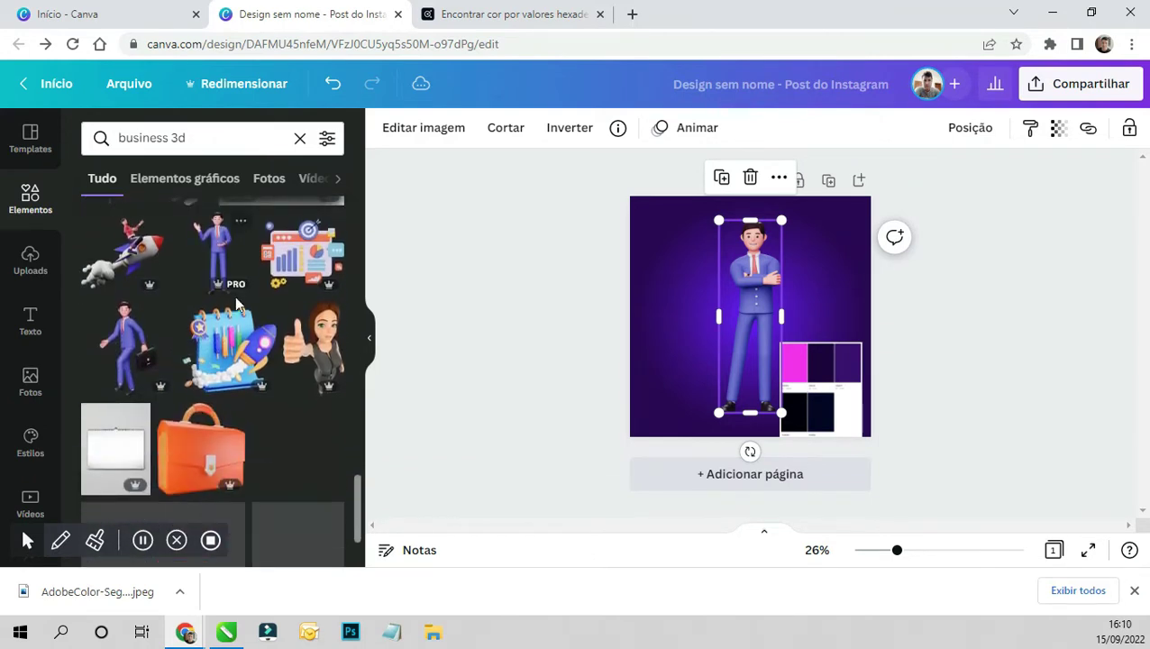
left_click(315, 347)
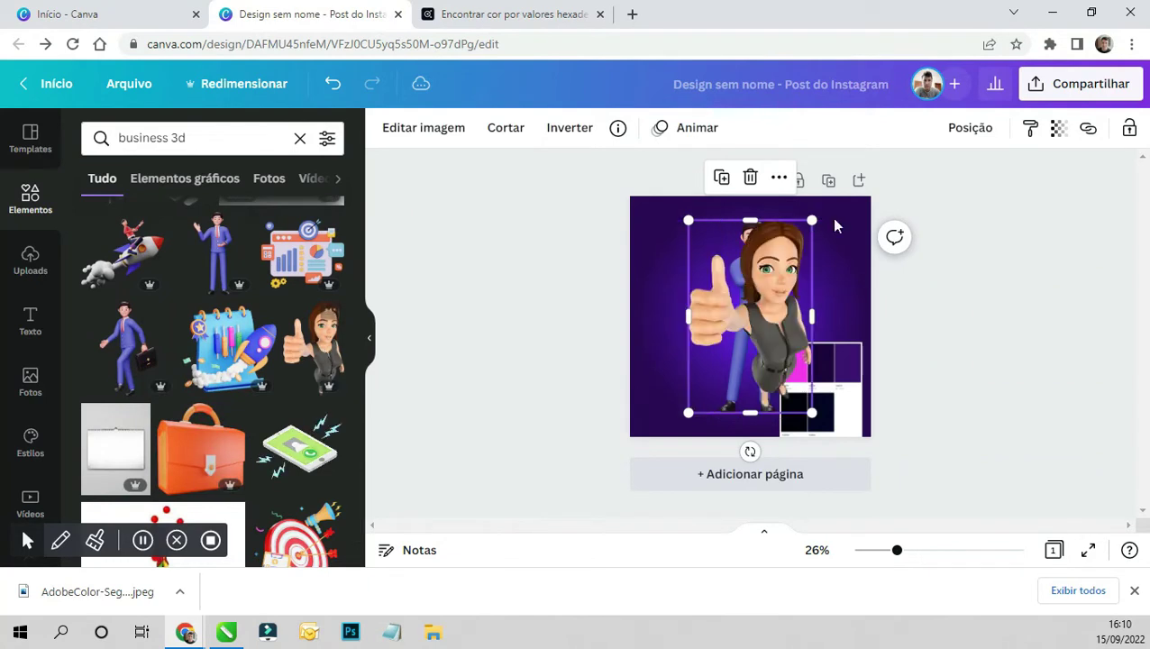
left_click_drag(794, 314, 740, 314)
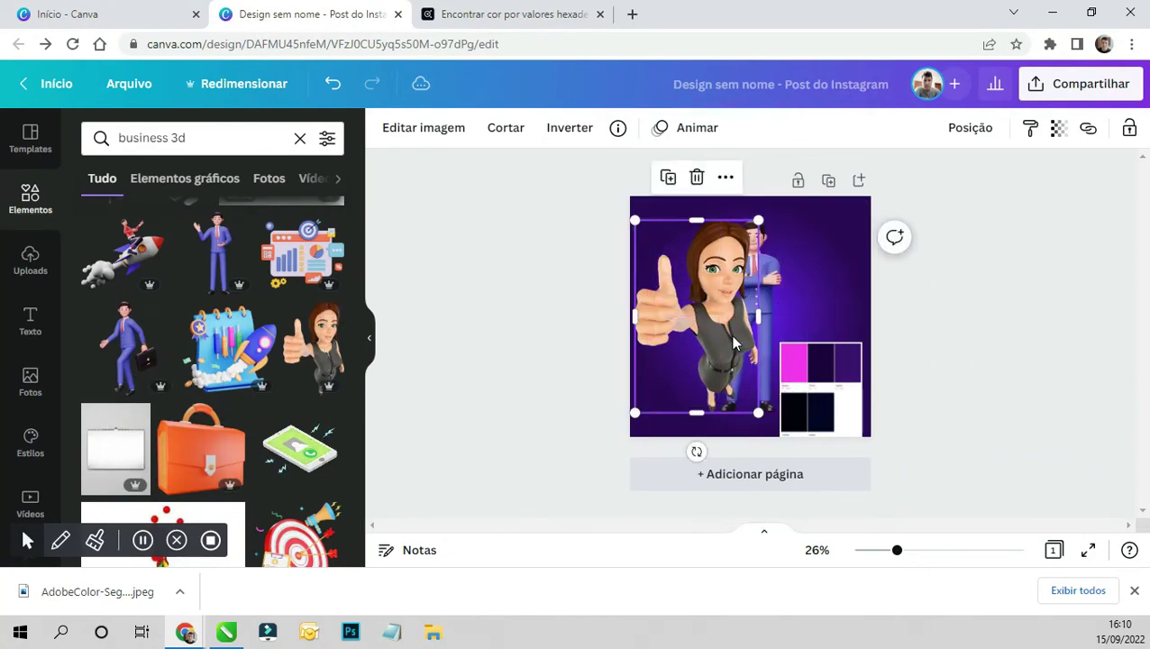
key("Delete")
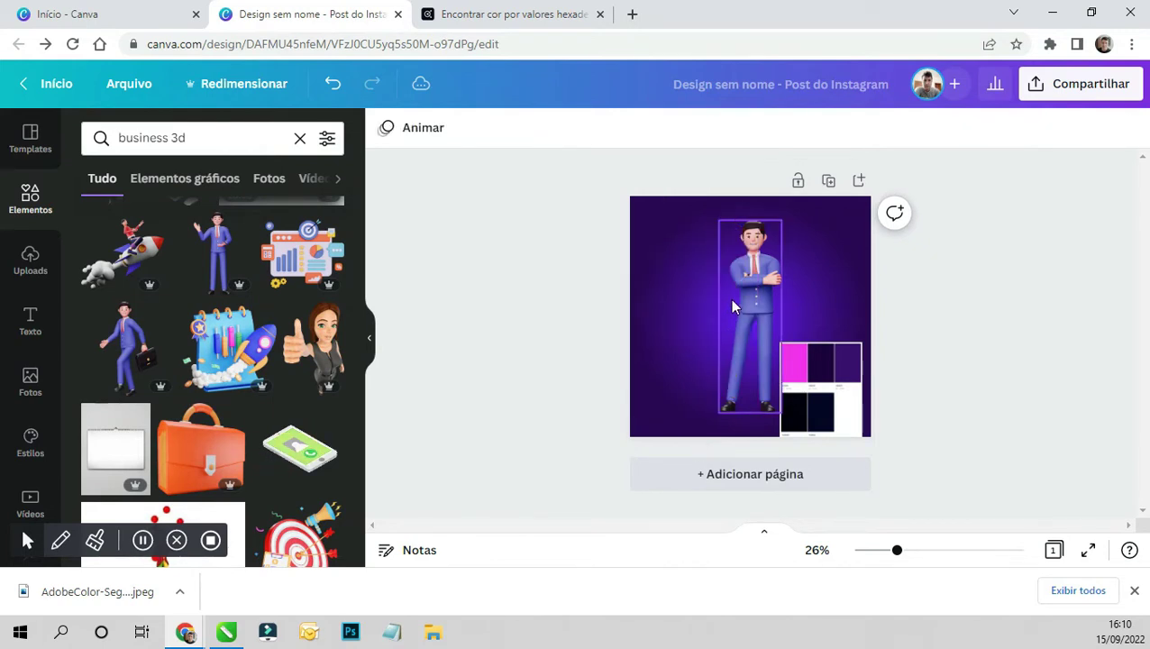
- Shift the businessman slightly left on the page
left_click_drag(725, 305, 707, 307)
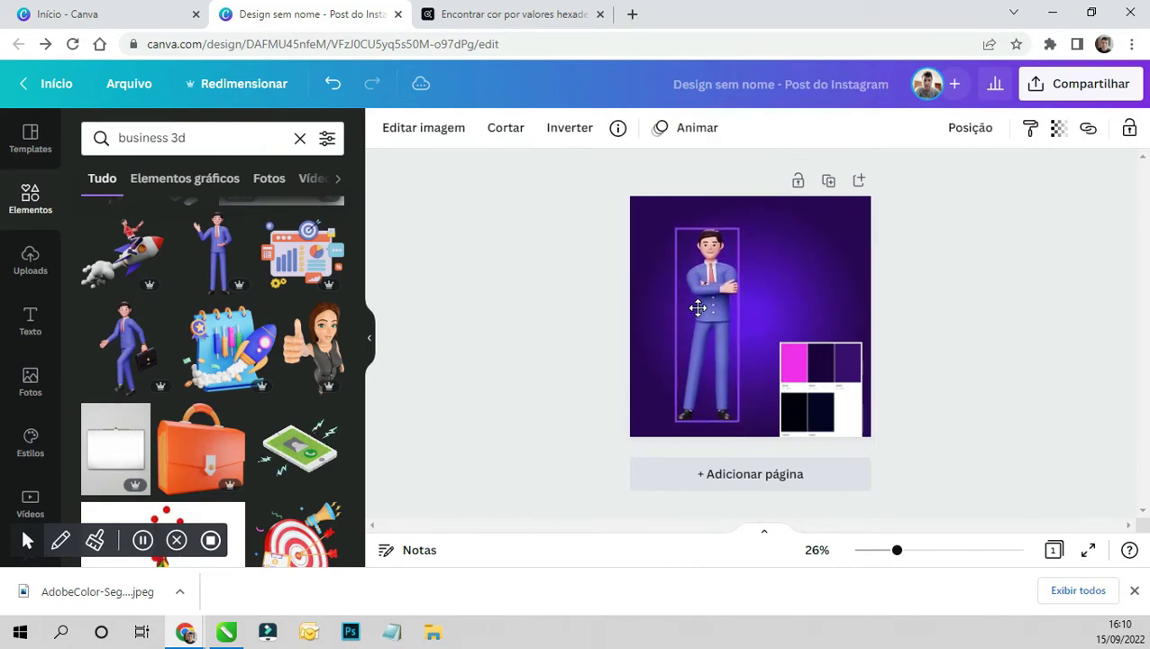
left_click_drag(708, 307, 701, 308)
left_click(941, 349)
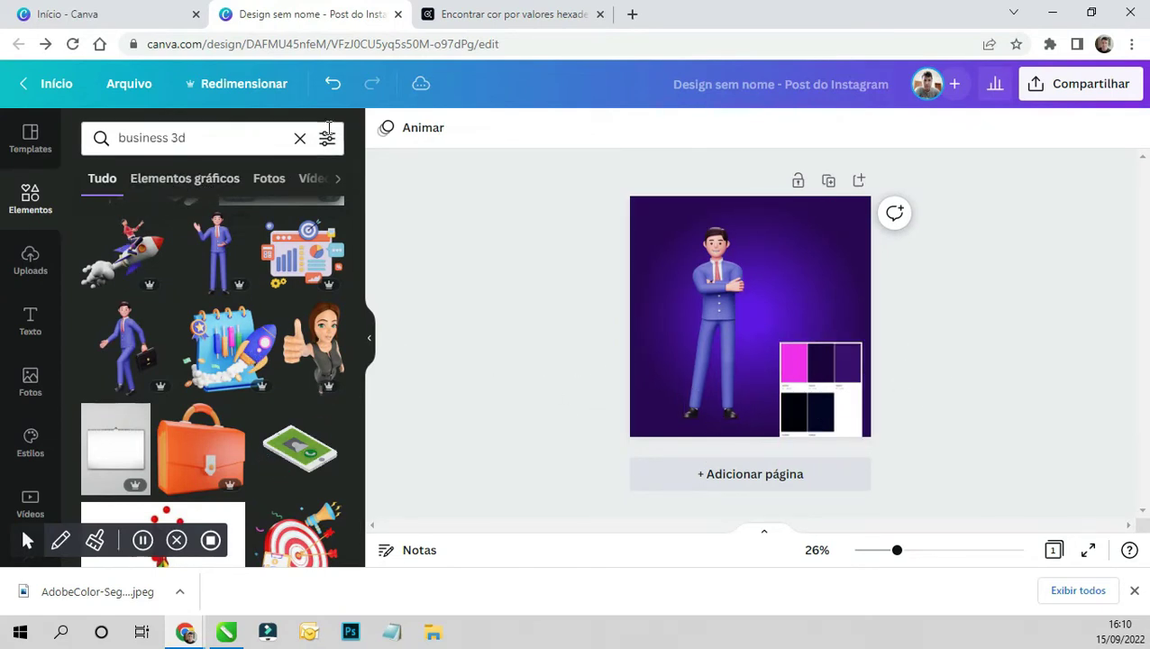
left_click(296, 139)
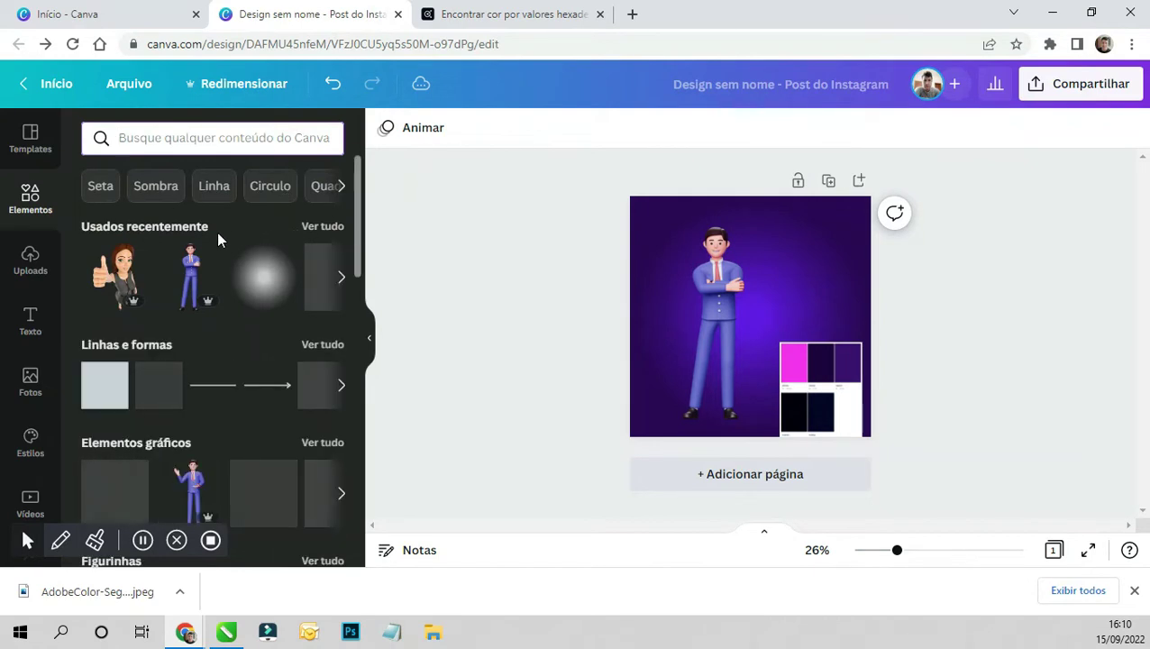
- Scroll Elementos down to Quadros and open the full frames collection
scroll(251, 264, "down", 1)
scroll(251, 264, "down", 2)
scroll(256, 271, "down", 2)
scroll(256, 271, "down", 2)
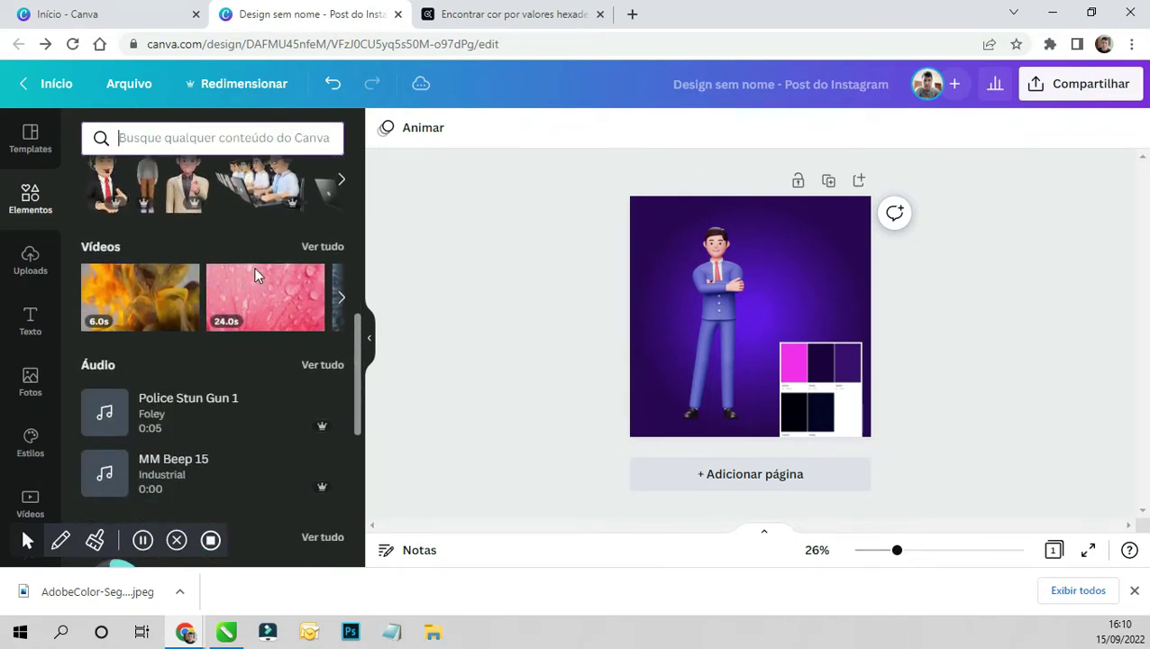
scroll(257, 274, "down", 3)
scroll(257, 274, "down", 3)
scroll(257, 282, "down", 2)
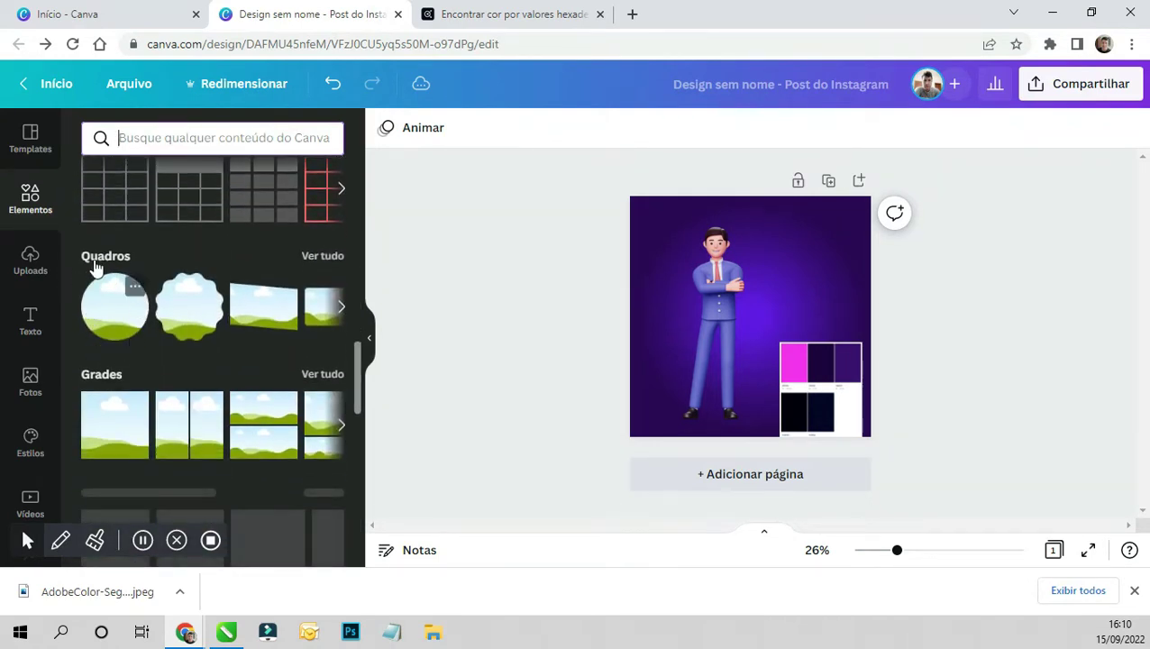
left_click(316, 256)
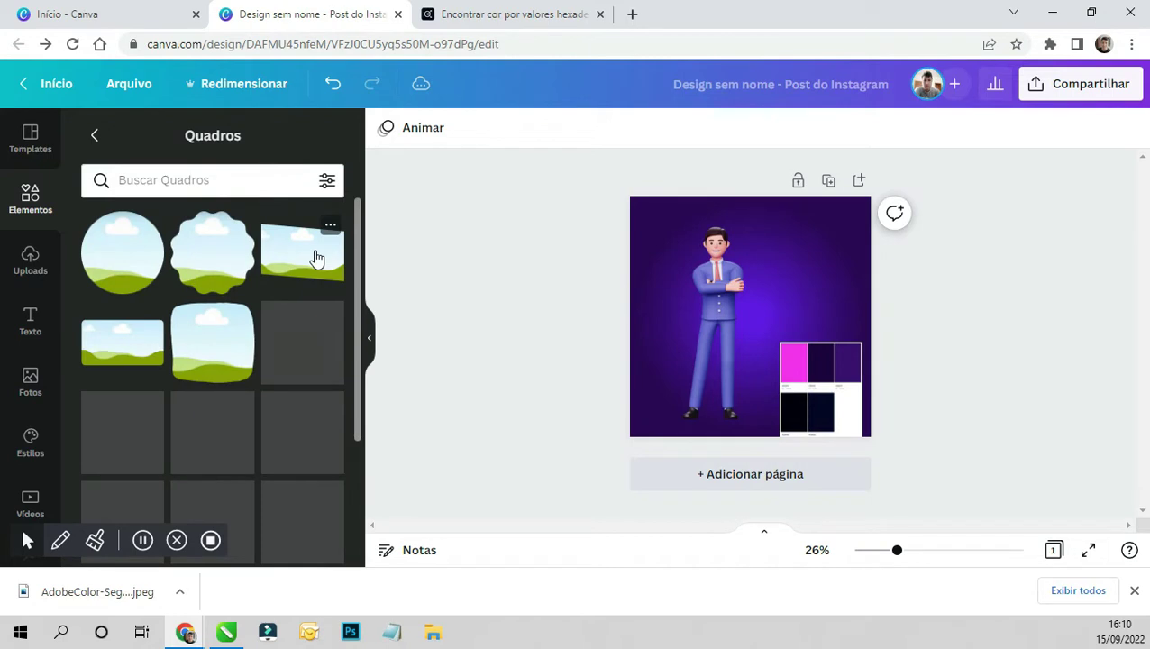
- Scroll through the frames collection down toward the circular frames
scroll(316, 258, "down", 2)
scroll(315, 258, "down", 1)
scroll(315, 256, "up", 2)
scroll(316, 256, "up", 1)
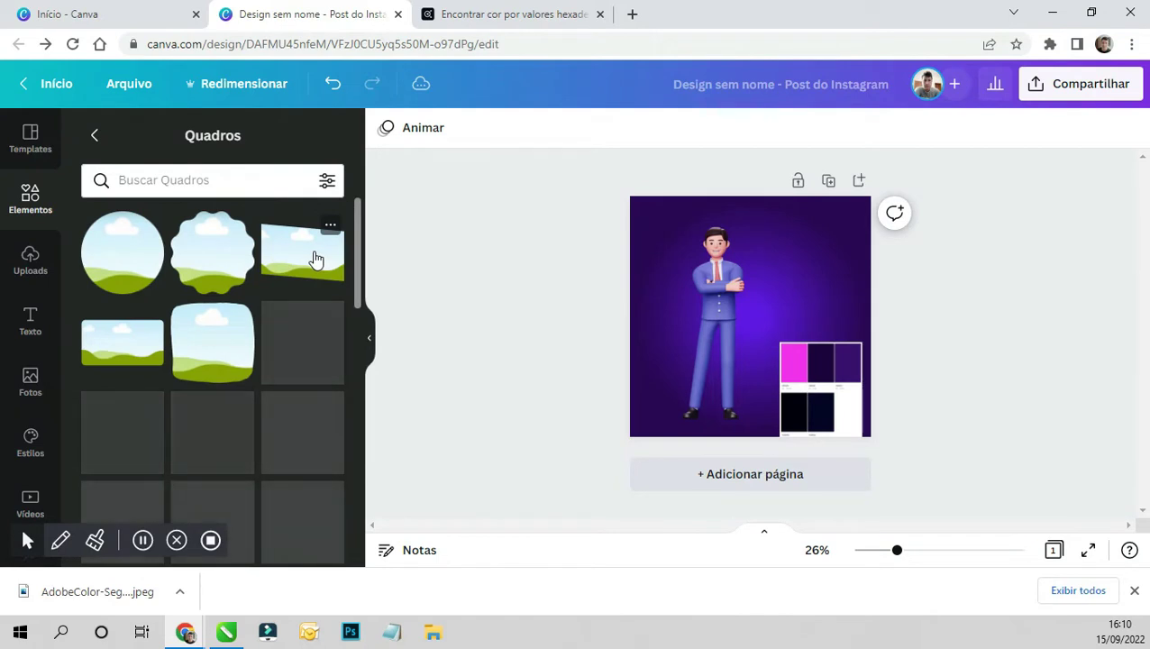
scroll(316, 258, "down", 3)
scroll(316, 259, "down", 2)
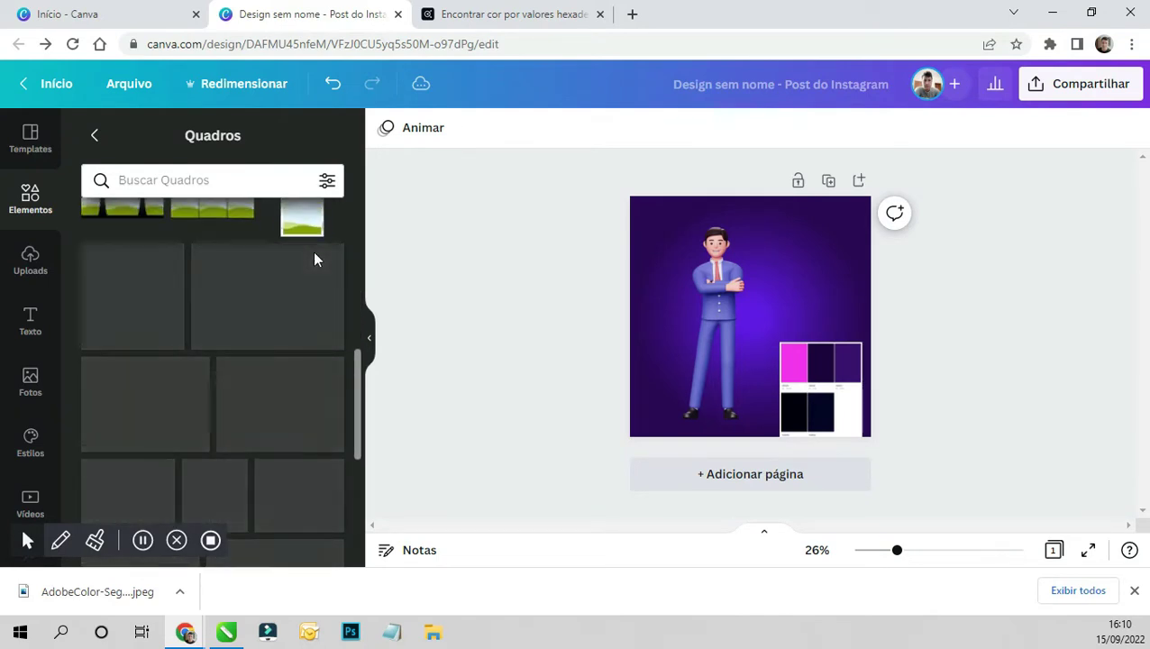
scroll(315, 259, "down", 2)
scroll(319, 272, "down", 2)
scroll(317, 271, "down", 1)
scroll(318, 268, "down", 2)
scroll(318, 270, "down", 1)
scroll(318, 282, "down", 1)
scroll(311, 336, "down", 2)
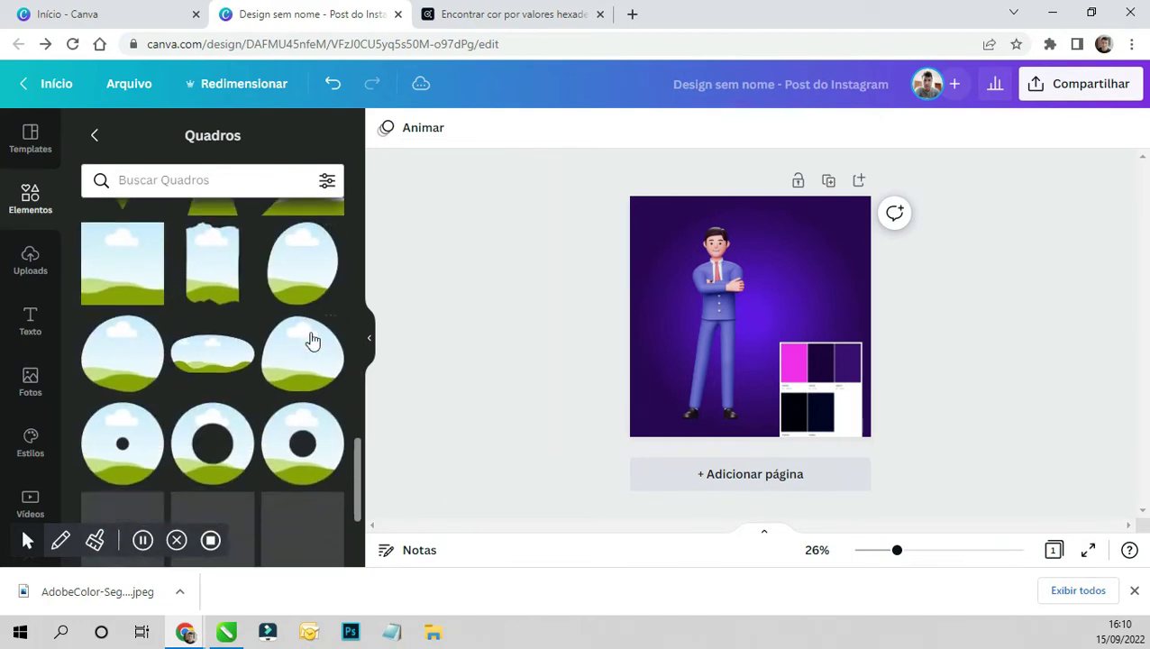
scroll(311, 336, "down", 2)
scroll(311, 337, "down", 1)
scroll(322, 342, "down", 2)
scroll(320, 343, "down", 1)
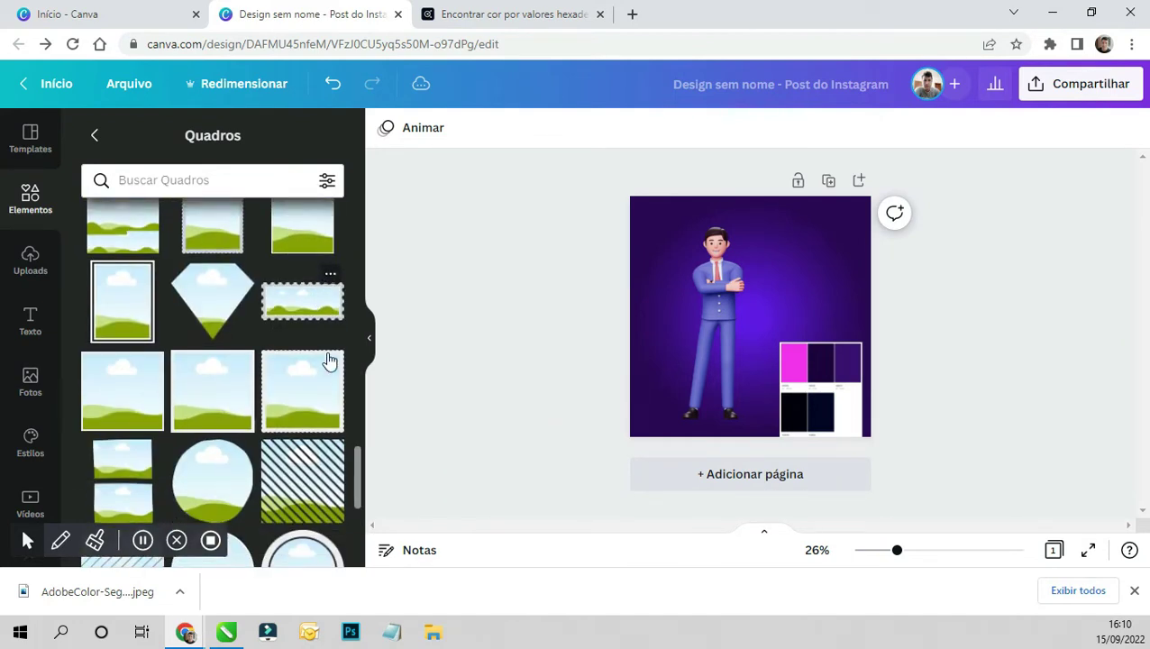
scroll(324, 347, "down", 2)
scroll(324, 347, "down", 1)
scroll(326, 349, "down", 1)
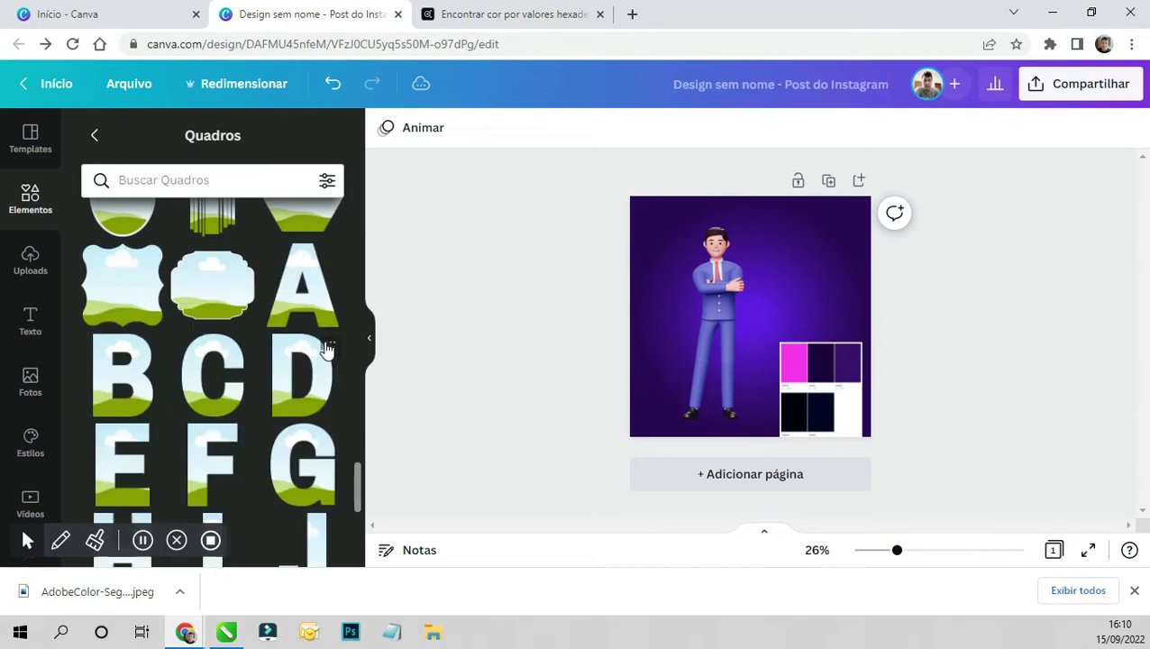
scroll(327, 351, "down", 2)
scroll(327, 352, "down", 3)
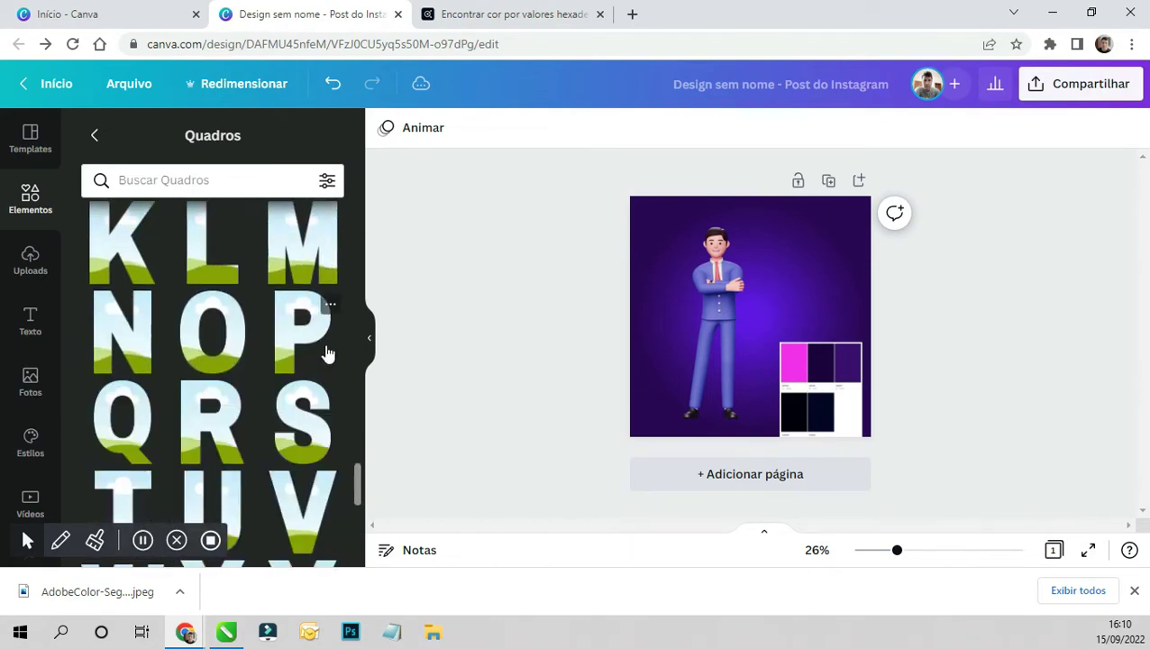
scroll(327, 352, "down", 5)
scroll(327, 352, "down", 1)
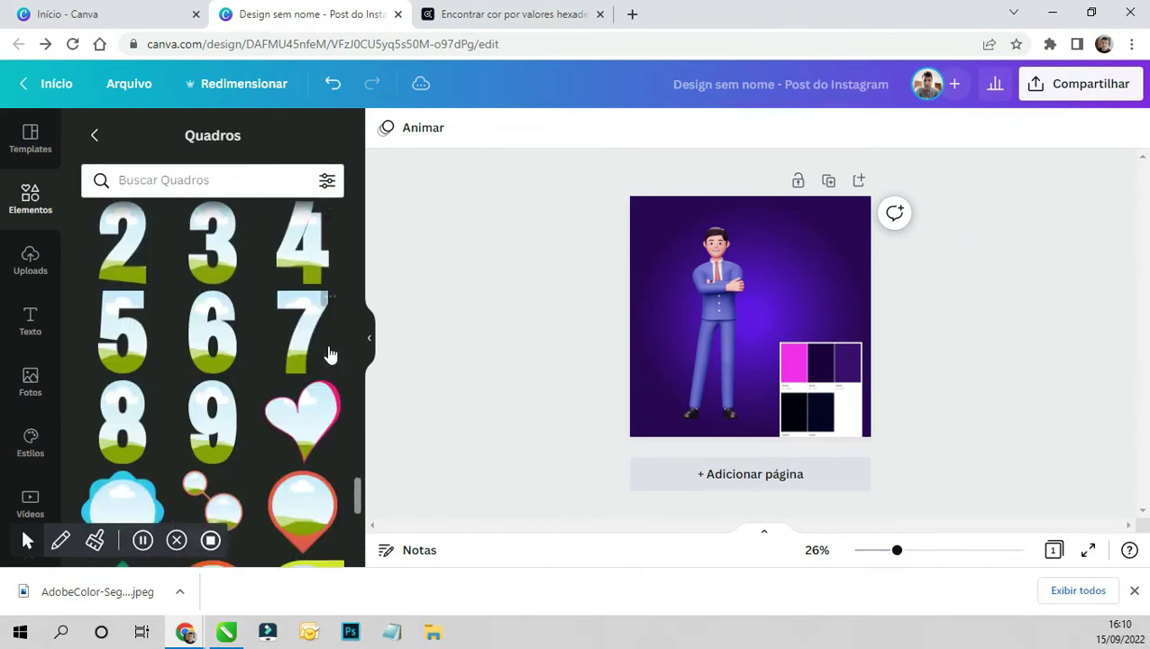
scroll(328, 353, "down", 4)
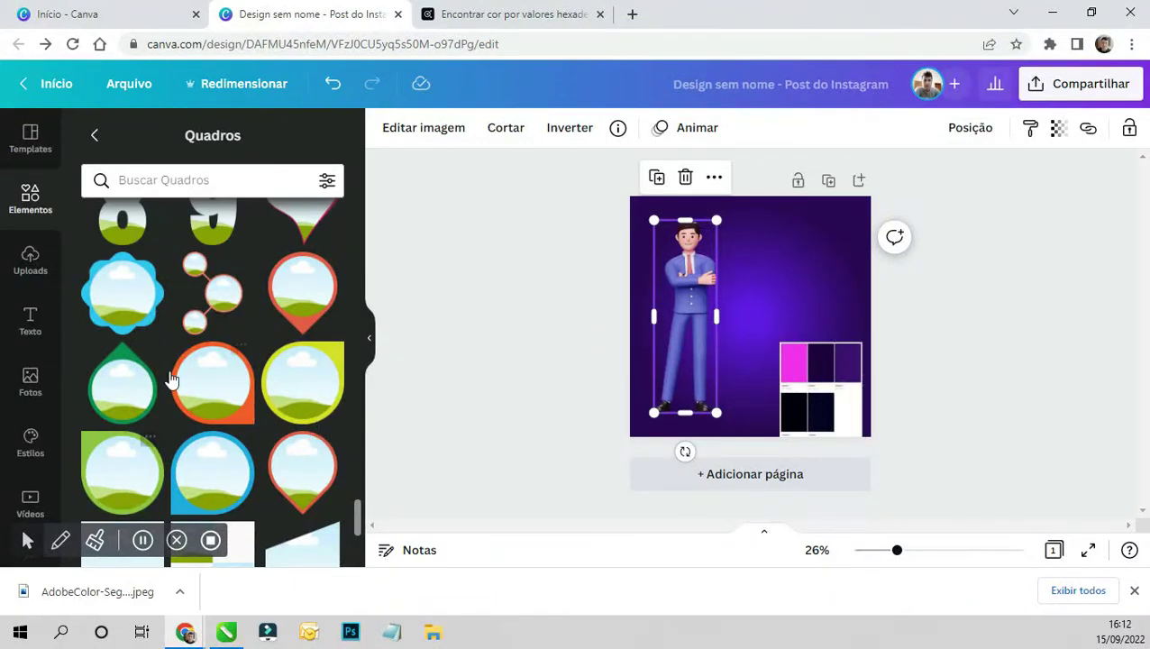
- Add a circle frame, make its ring magenta, and enlarge it
left_click(198, 499)
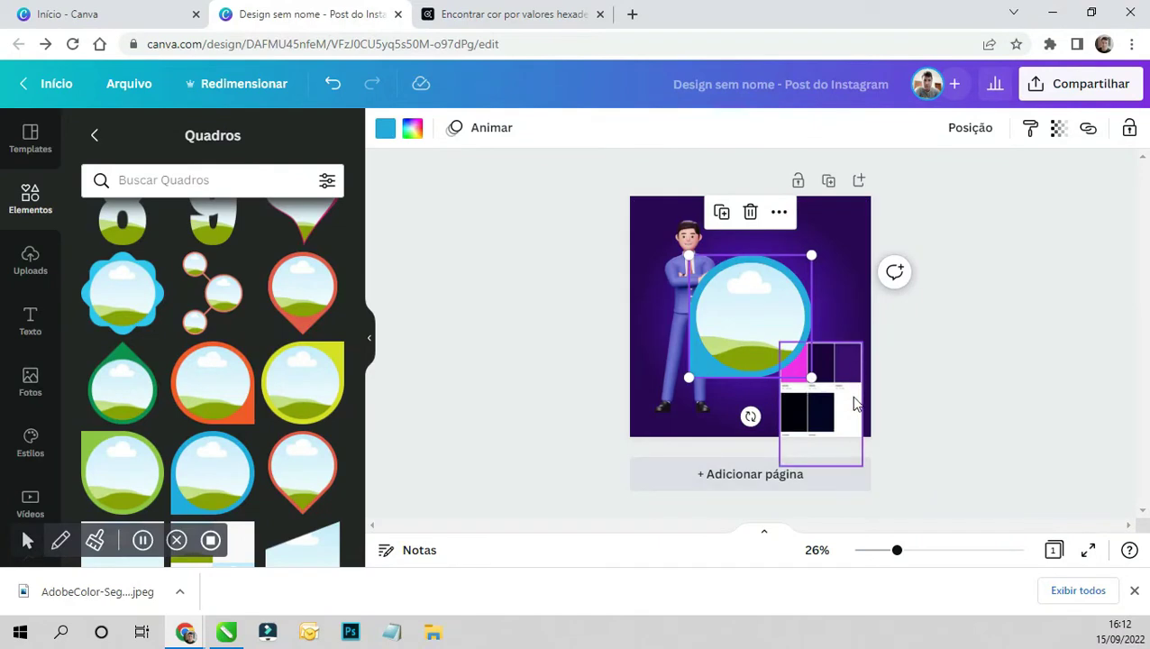
left_click_drag(854, 404, 879, 413)
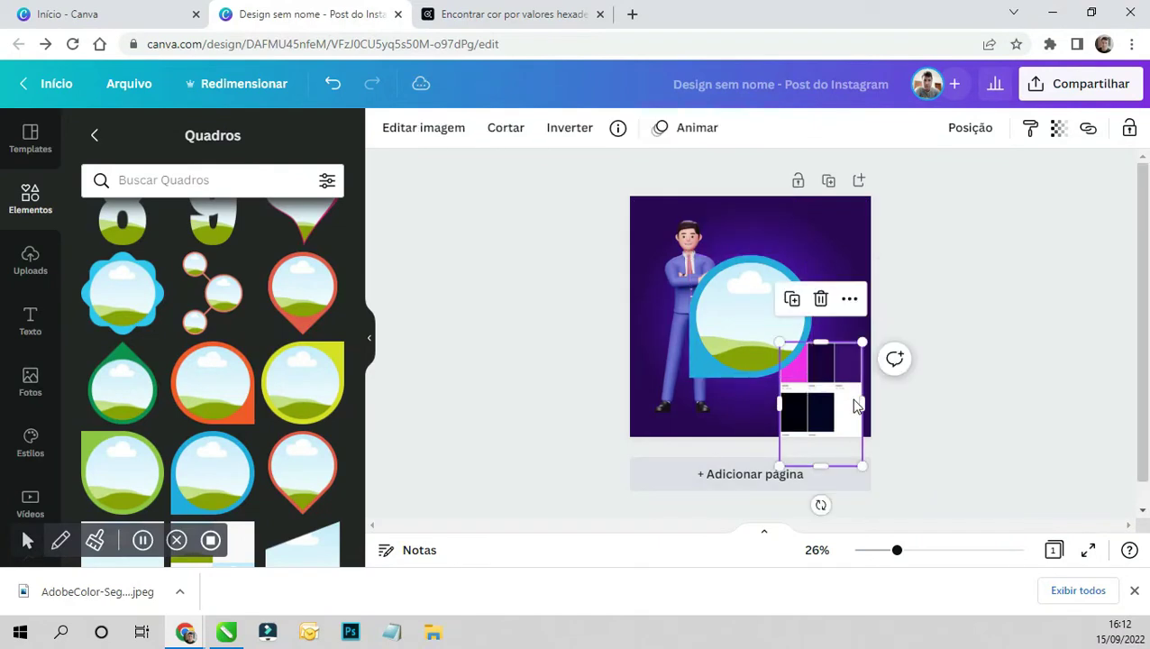
left_click(694, 365)
left_click(386, 135)
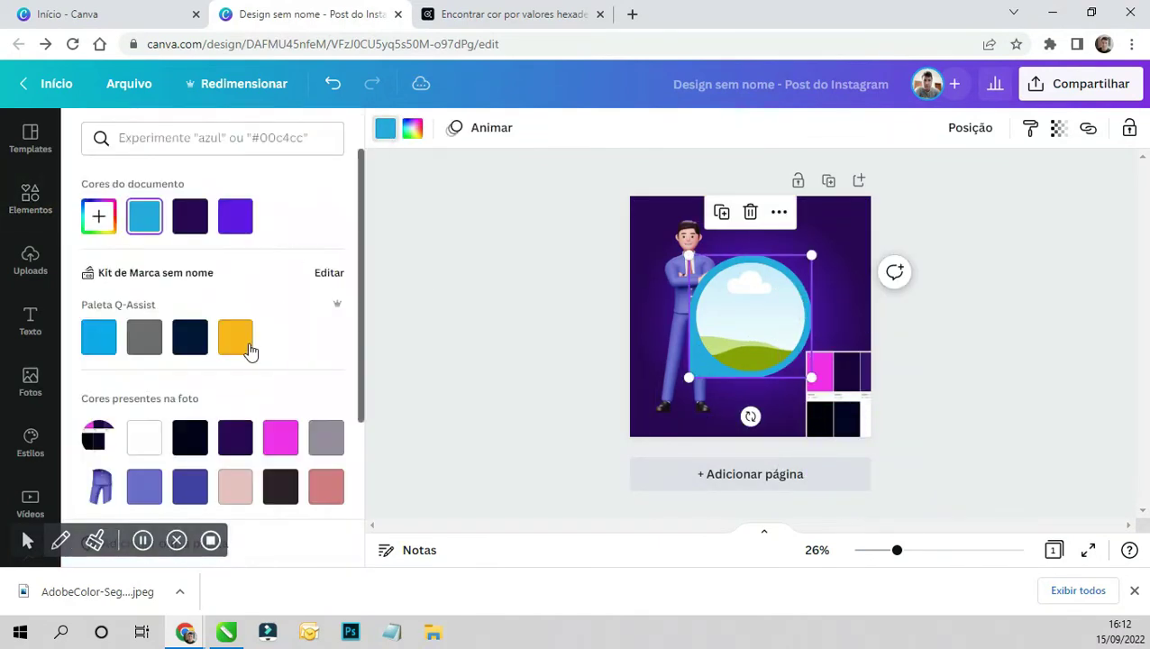
scroll(305, 422, "down", 2)
left_click(280, 353)
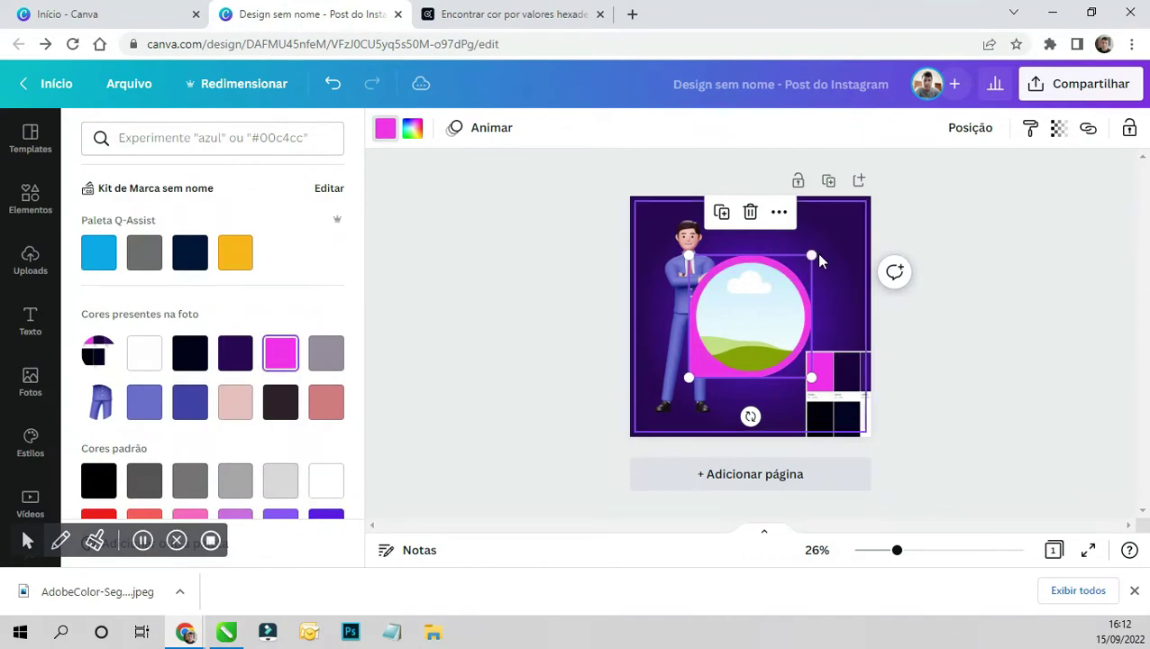
left_click_drag(811, 256, 850, 224)
- Delete the palette image and bring the businessman in front of the frame
left_click(839, 405)
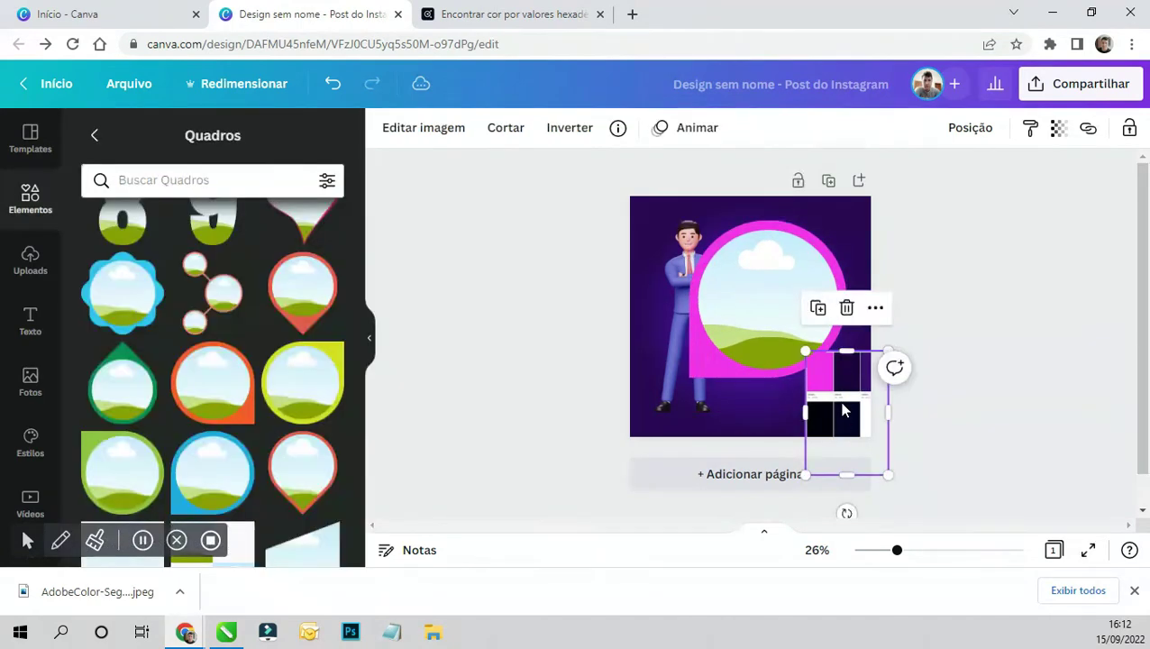
key("Delete")
left_click_drag(778, 329, 799, 363)
left_click(665, 293)
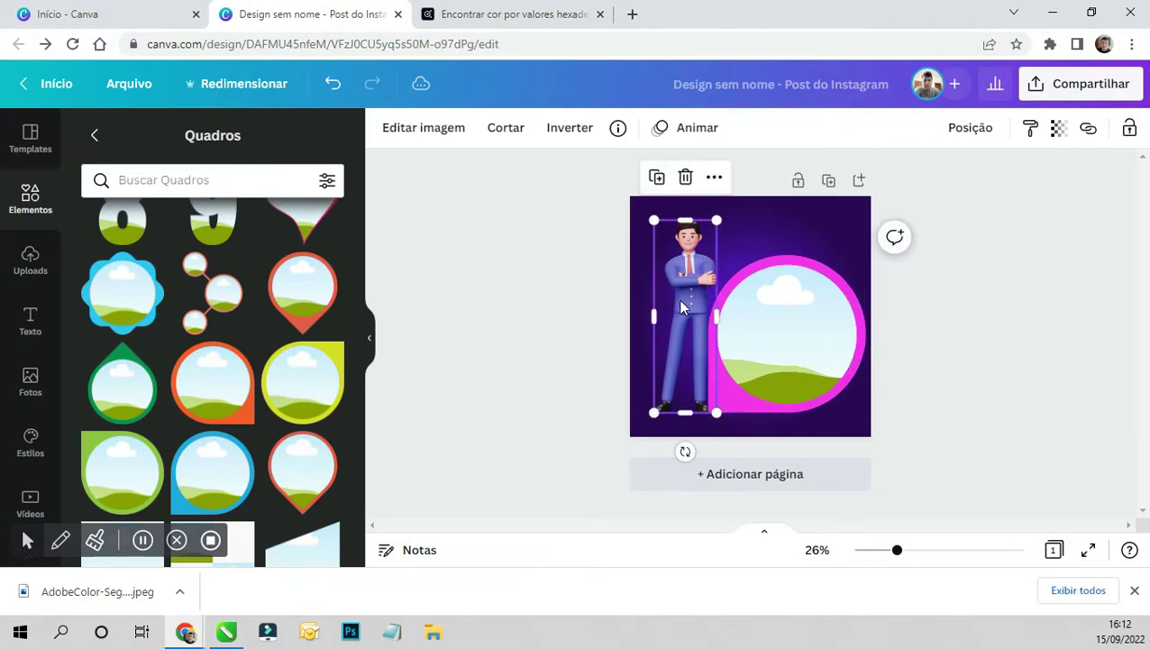
right_click(678, 299)
left_click(746, 340)
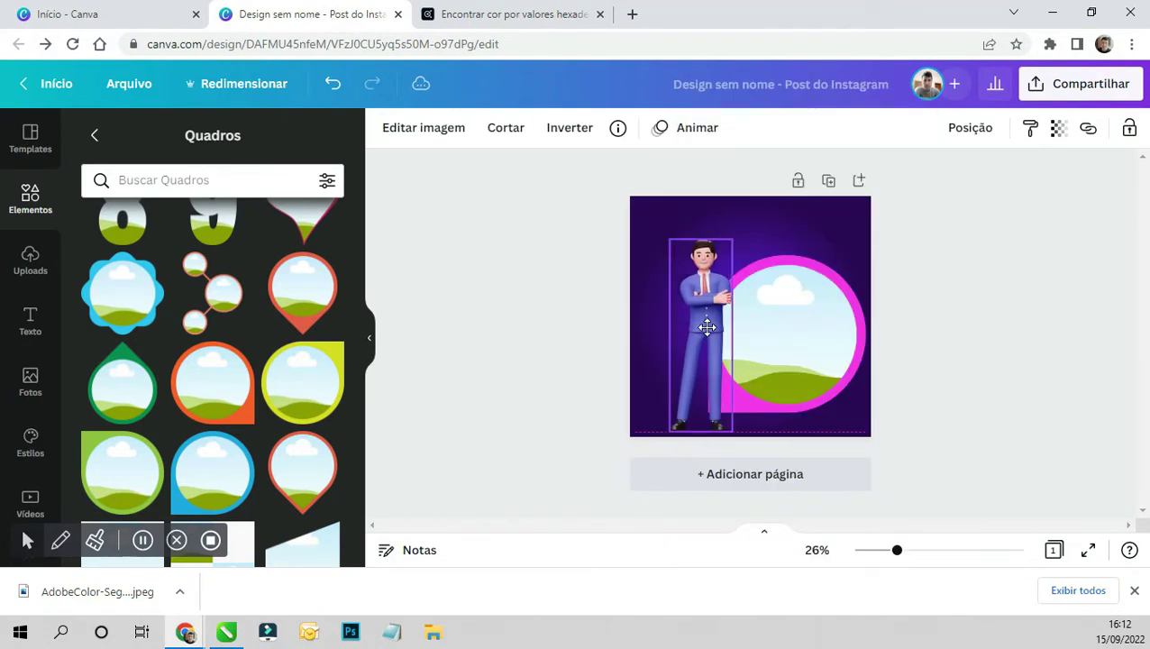
- Shrink the magenta circle frame and position it beside the businessman
left_click(817, 346)
left_click_drag(863, 256, 847, 274)
left_click_drag(806, 321, 811, 336)
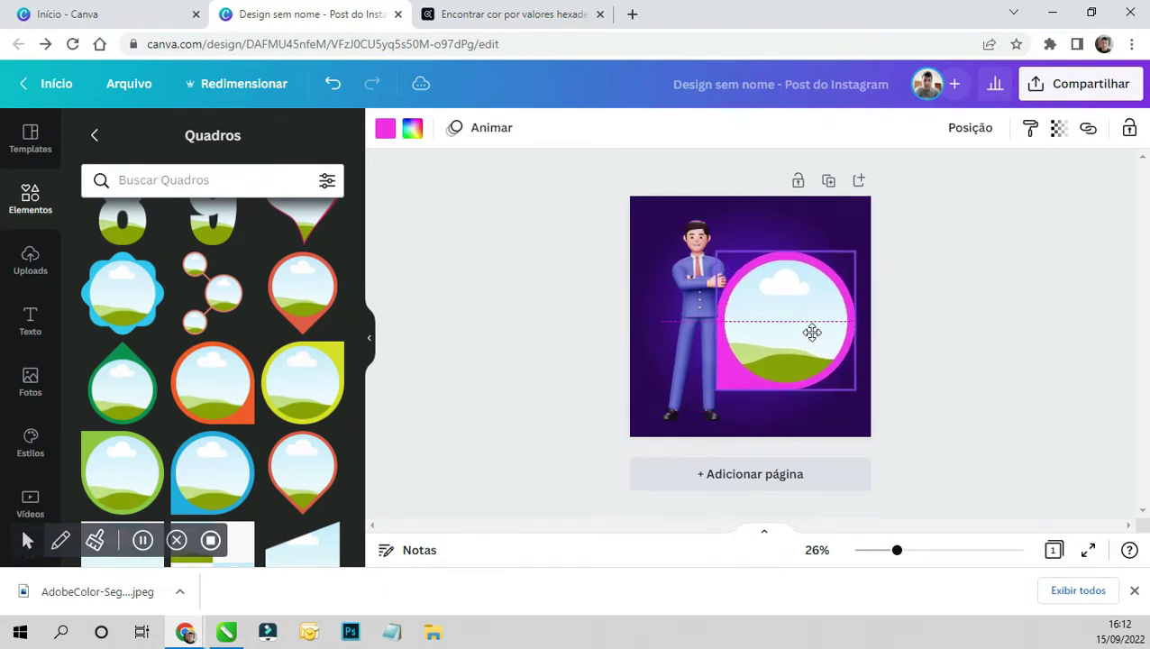
left_click(1063, 305)
left_click(801, 375)
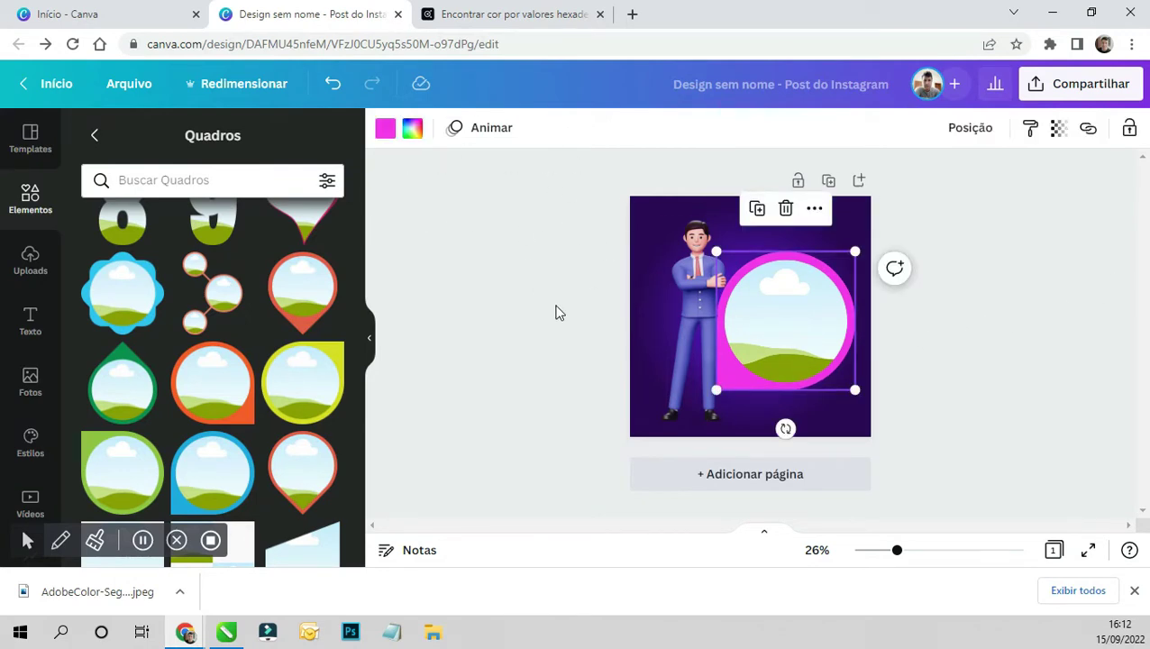
- Replace the magenta circle with an enlarged orange-ringed circle frame recoloured pink
key("Delete")
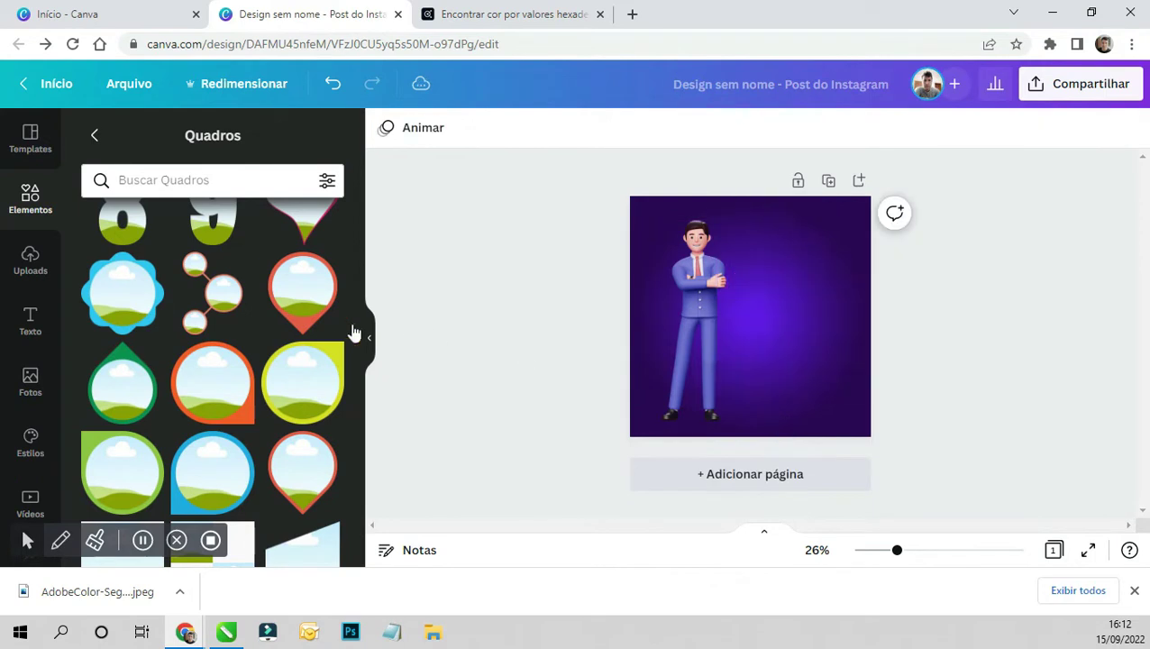
left_click(212, 388)
mouse_move(809, 382)
left_mouse_down()
mouse_move(837, 405)
mouse_move(831, 384)
left_mouse_up()
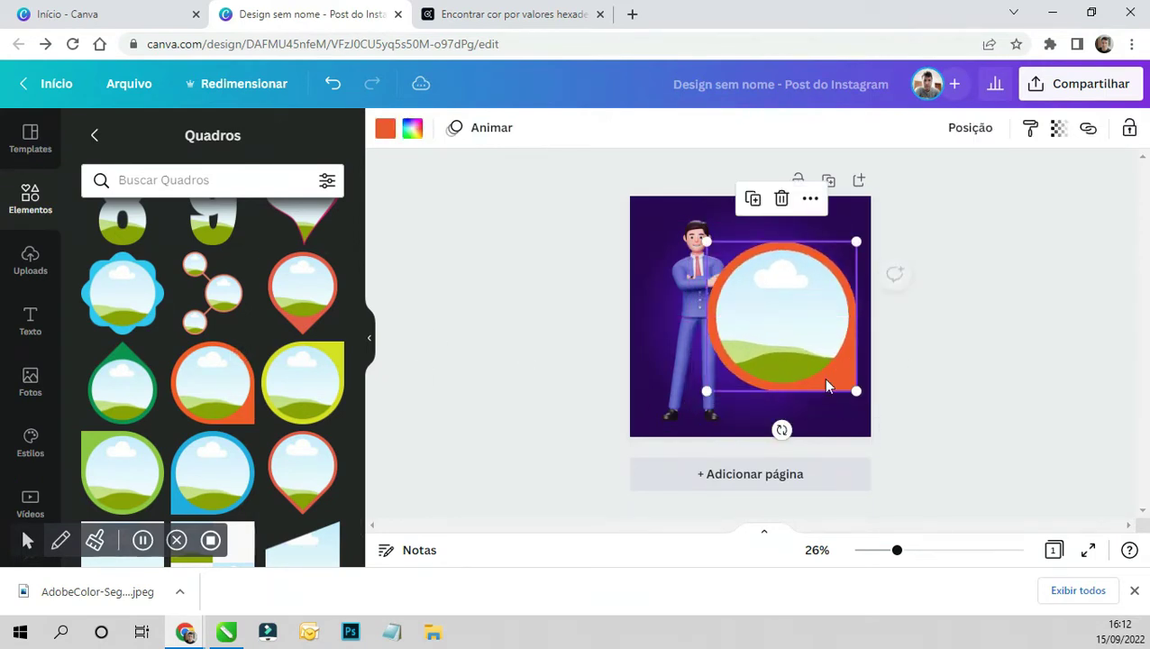
left_click(385, 129)
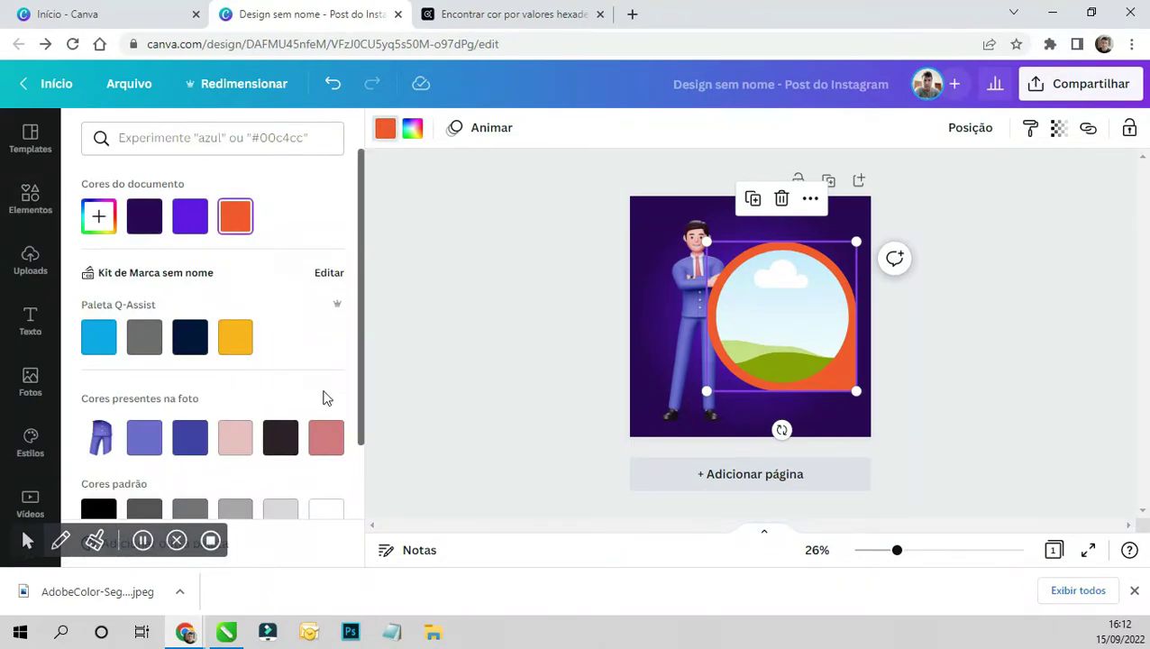
scroll(320, 401, "down", 2)
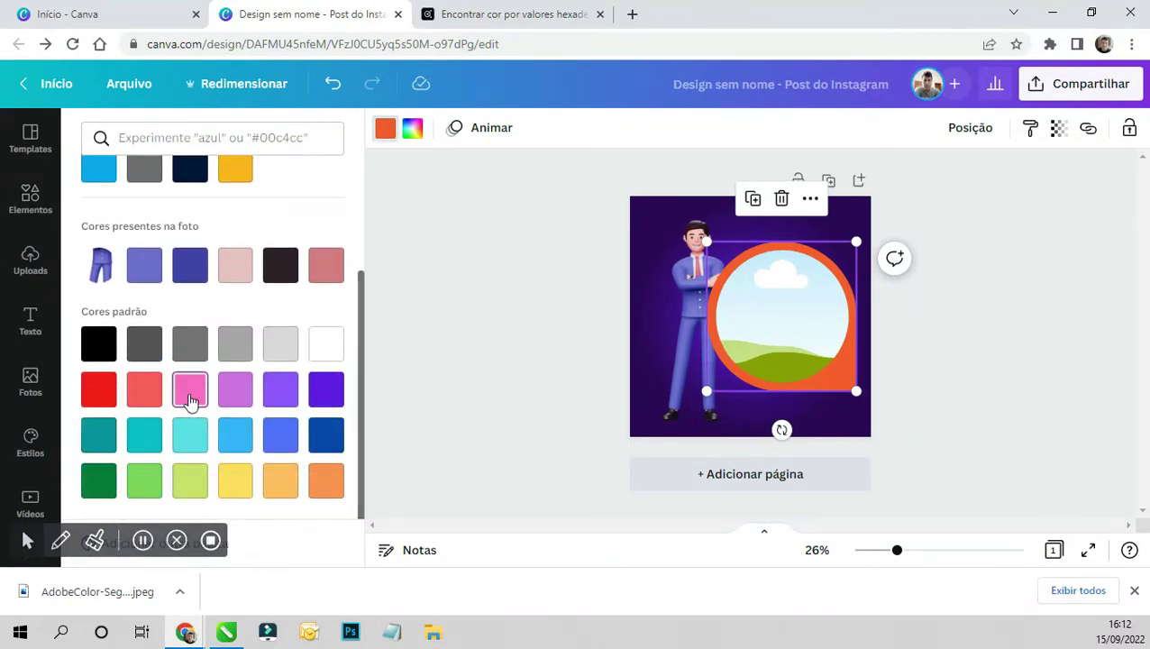
left_click(190, 401)
key("Escape")
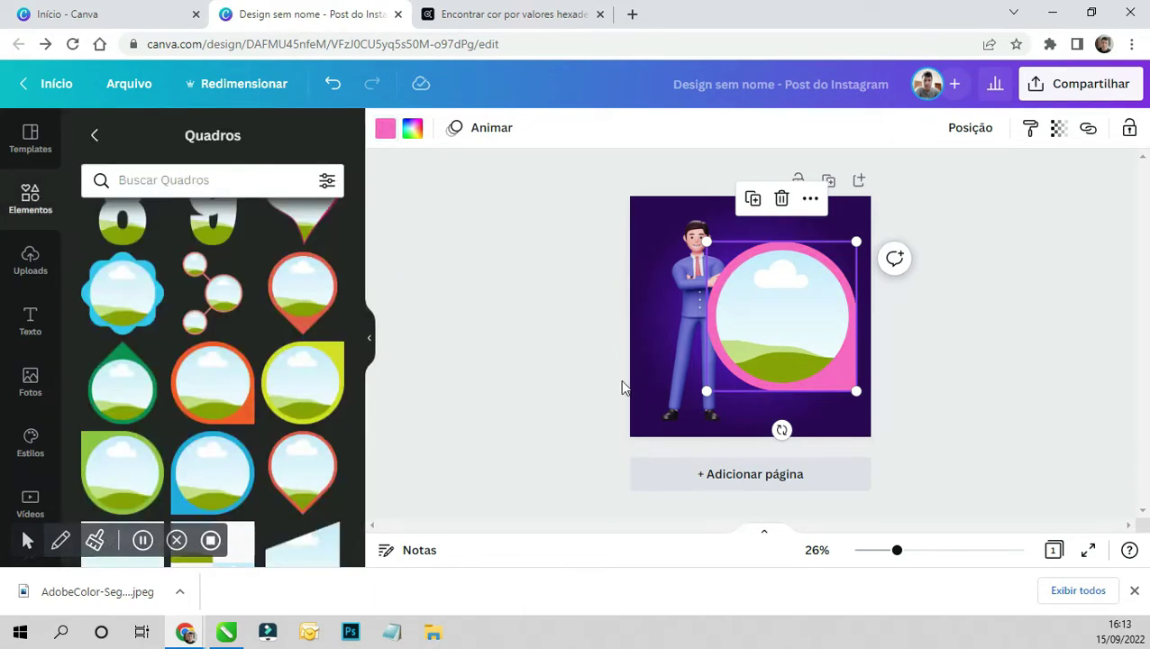
- Bring the businessman in front so the pink frame sits partly behind him
key("Escape")
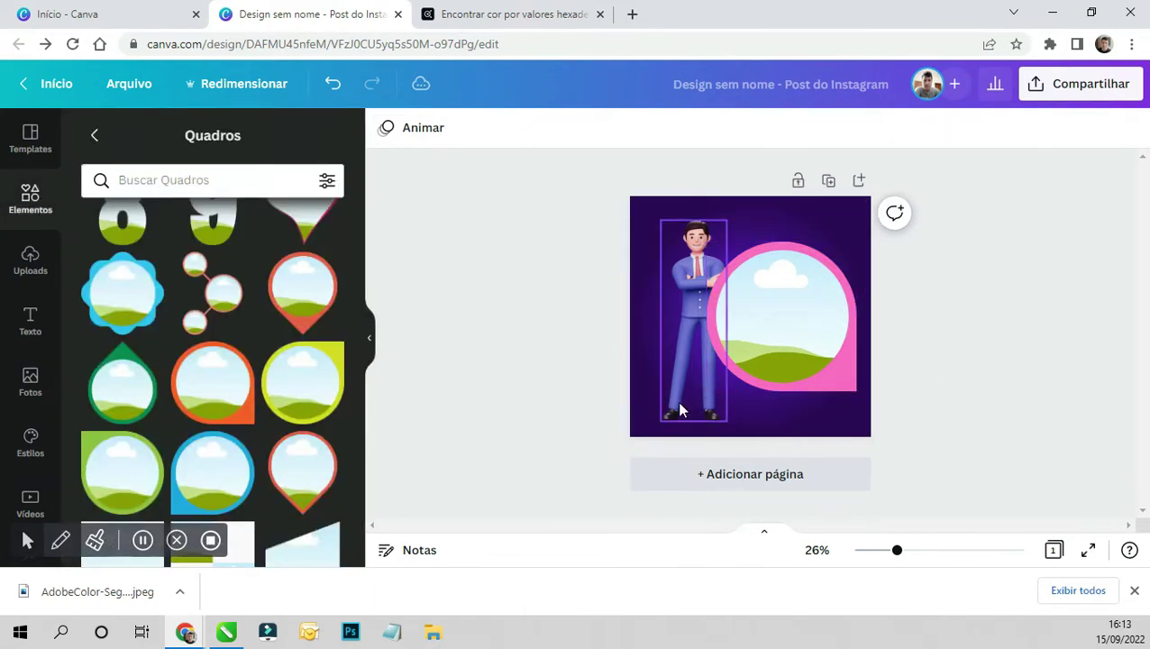
right_click(678, 401)
left_click(728, 339)
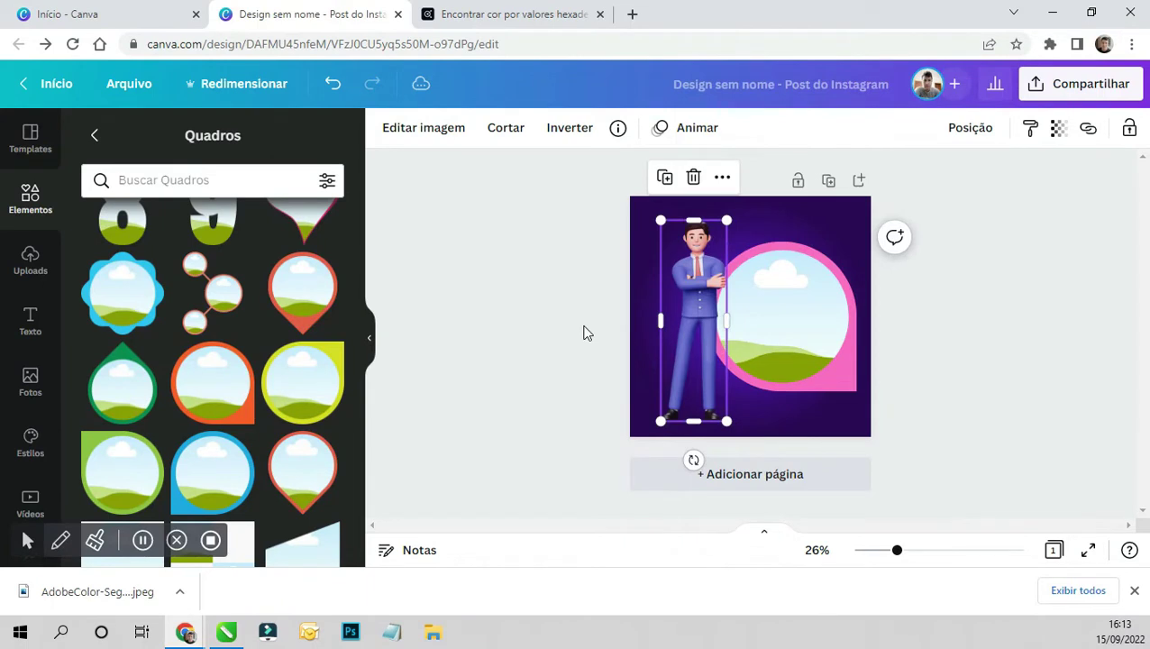
left_click_drag(832, 372, 822, 387)
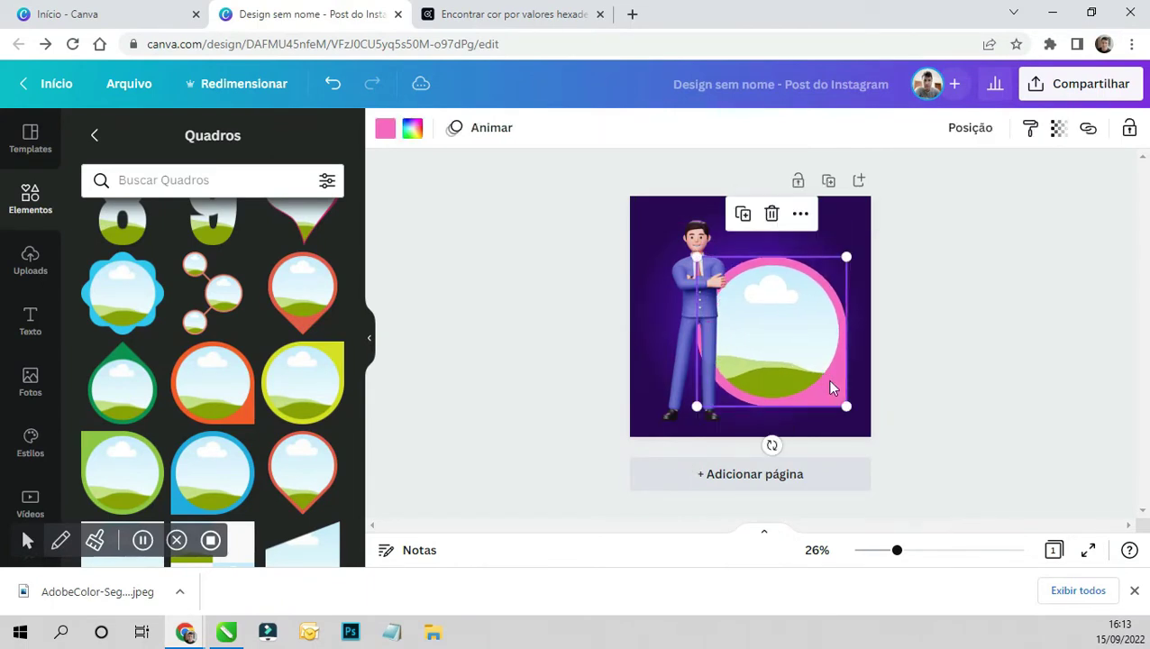
left_click(981, 328)
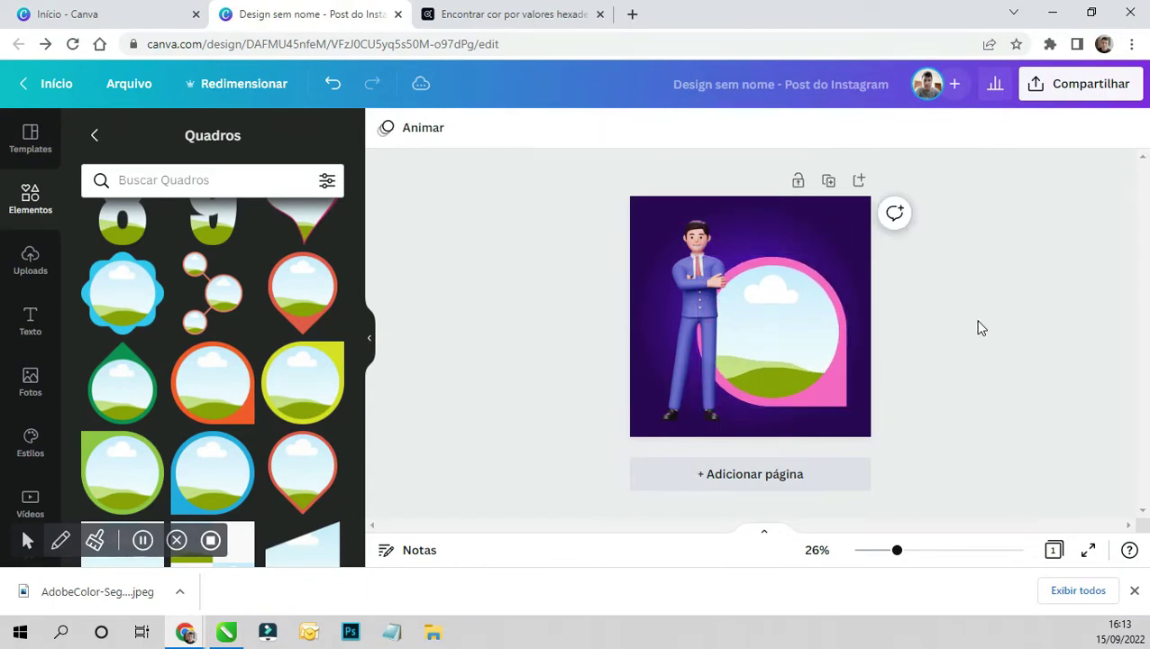
left_click(827, 400)
left_click(1052, 307)
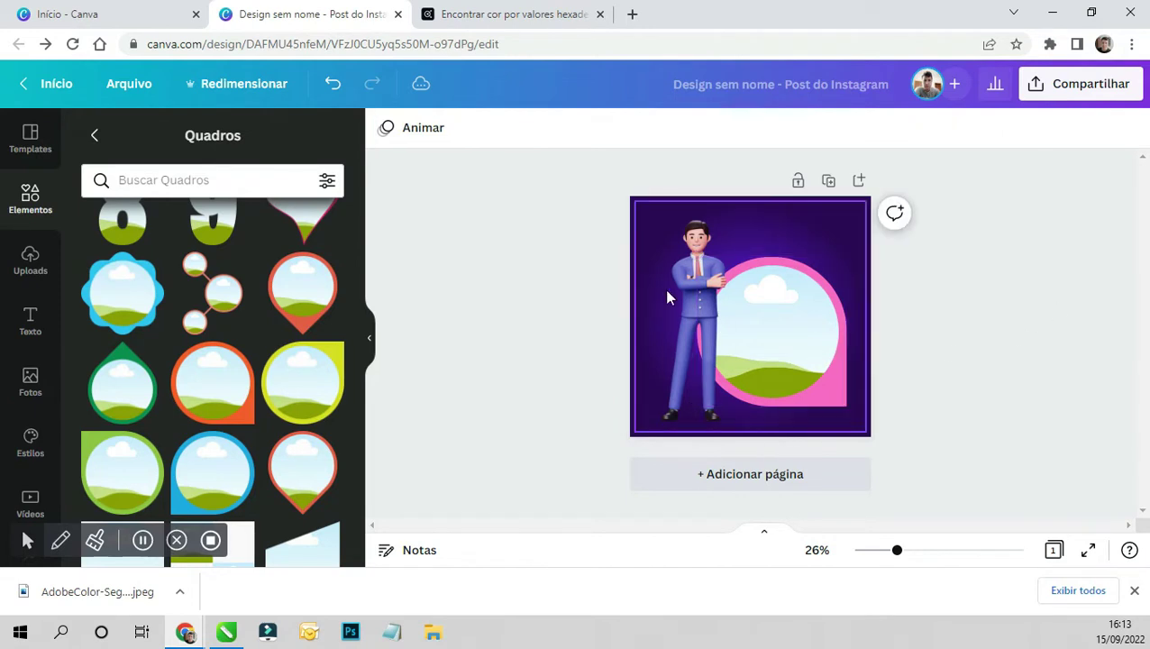
- Shrink the businessman slightly and nudge him a little to the left
left_click(721, 248)
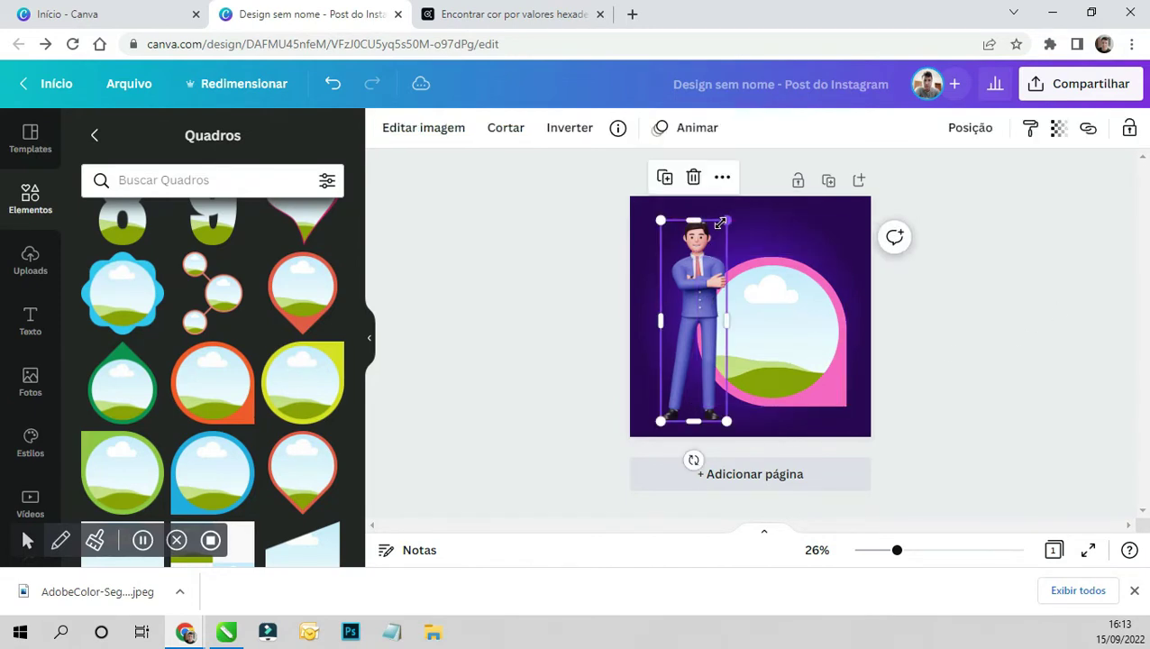
left_click_drag(720, 221, 717, 226)
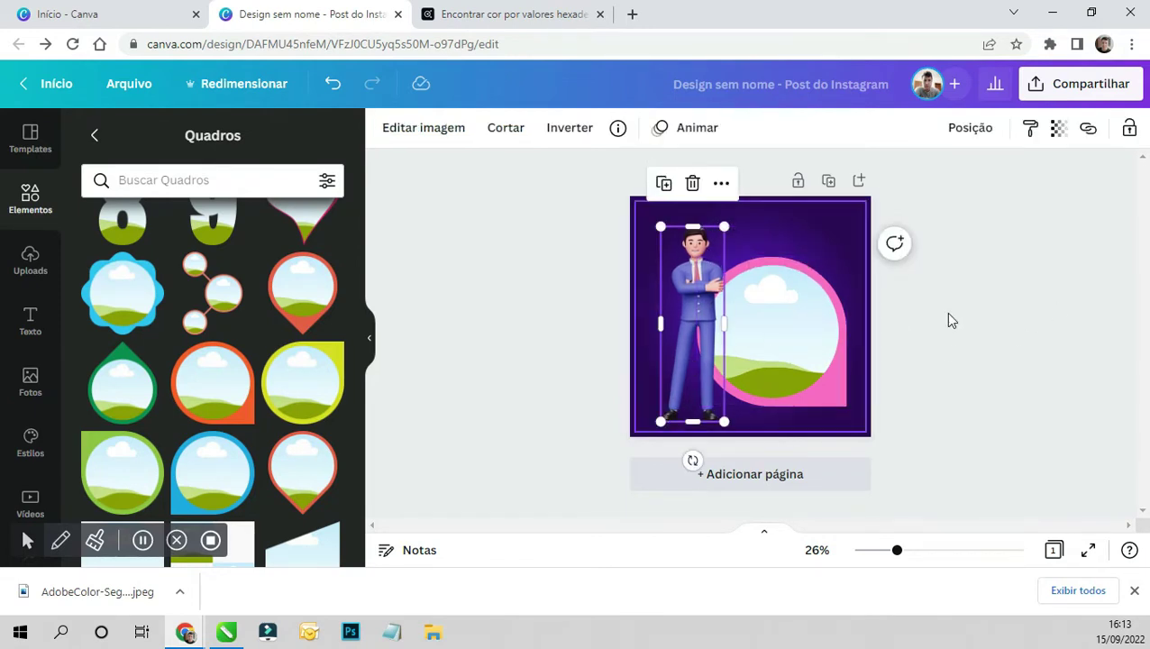
left_click_drag(708, 308, 701, 310)
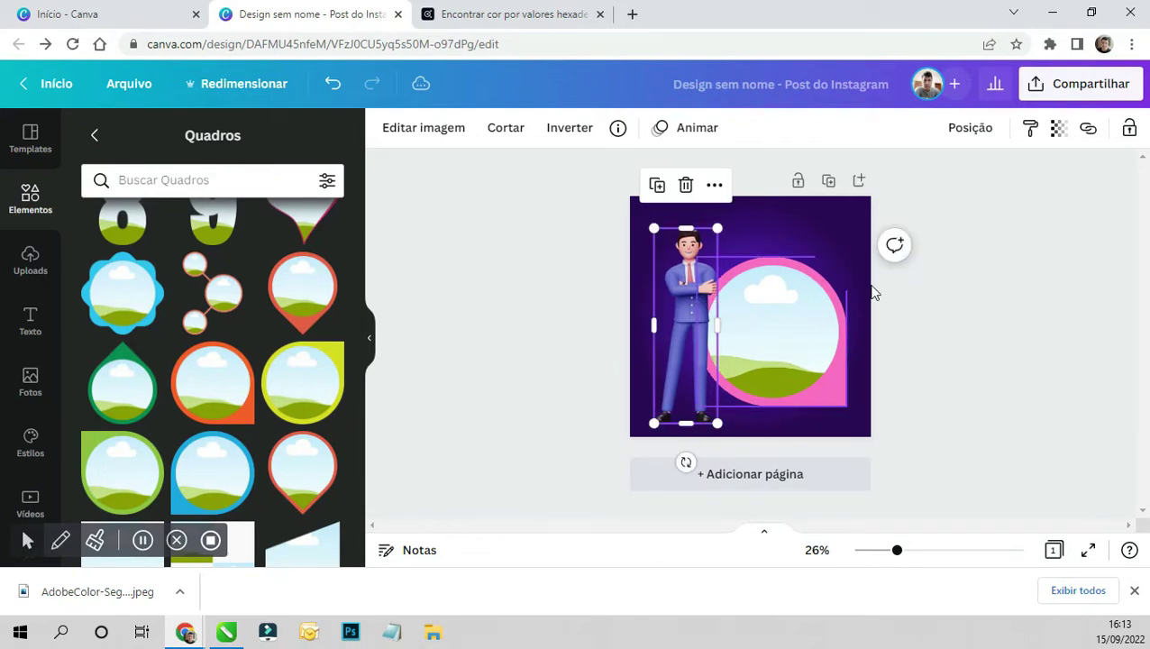
- Recolour the circular frame's ring from pink to dark teal from the default colours
left_click(806, 346)
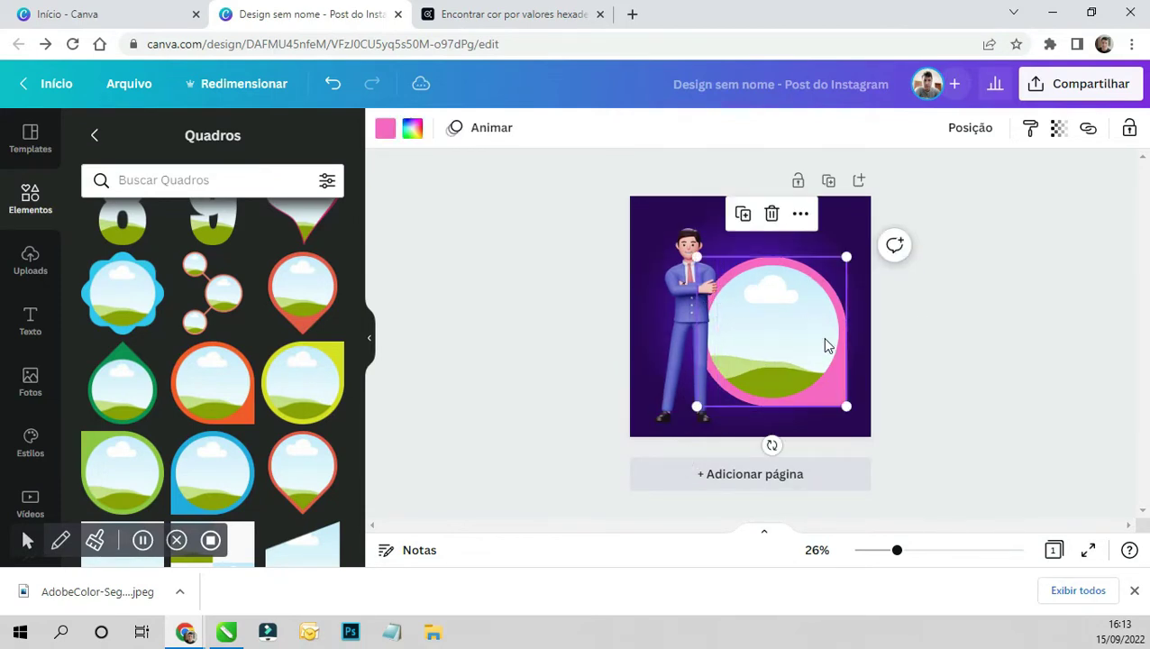
left_click(383, 129)
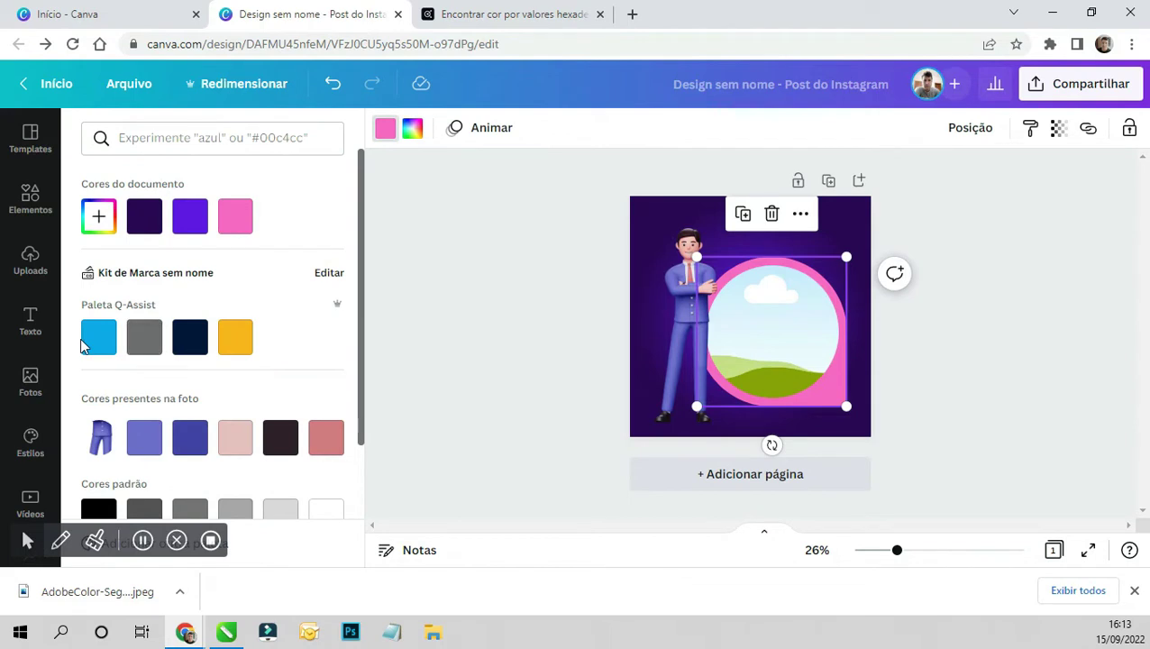
scroll(157, 343, "down", 2)
left_click(193, 442)
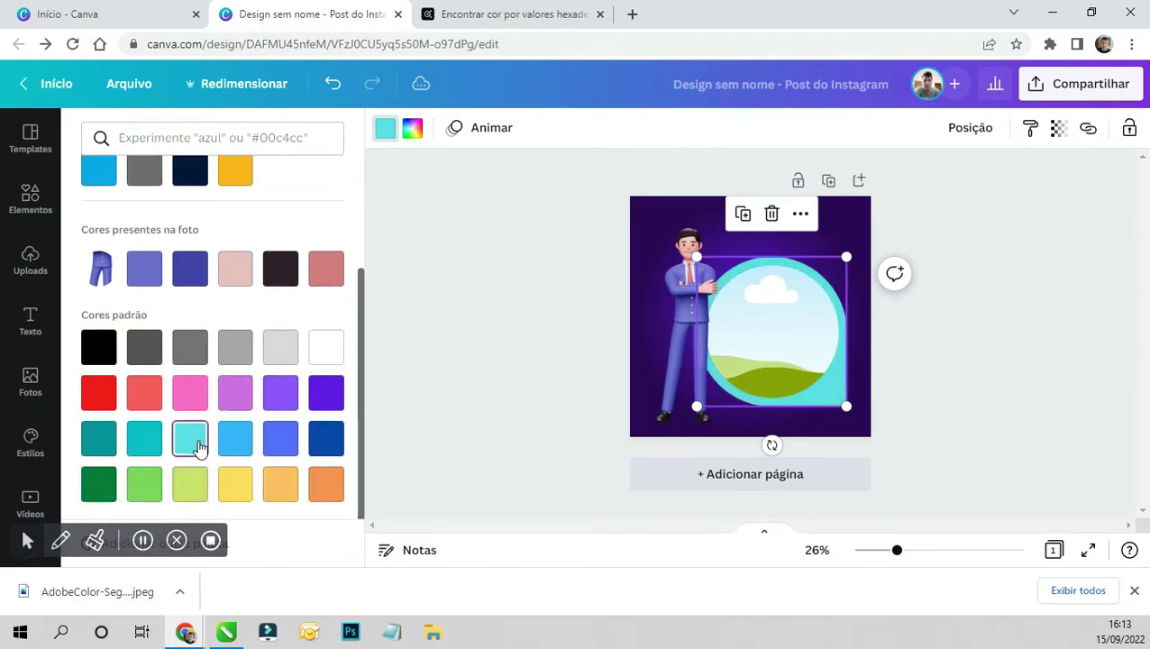
left_click(146, 448)
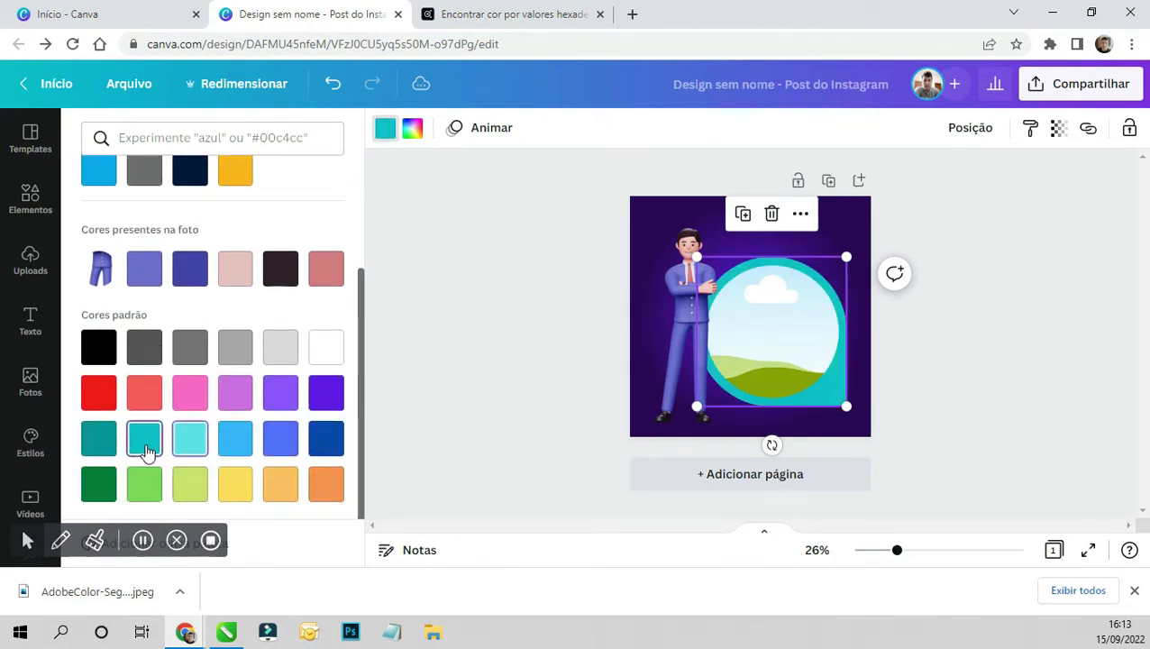
left_click(449, 307)
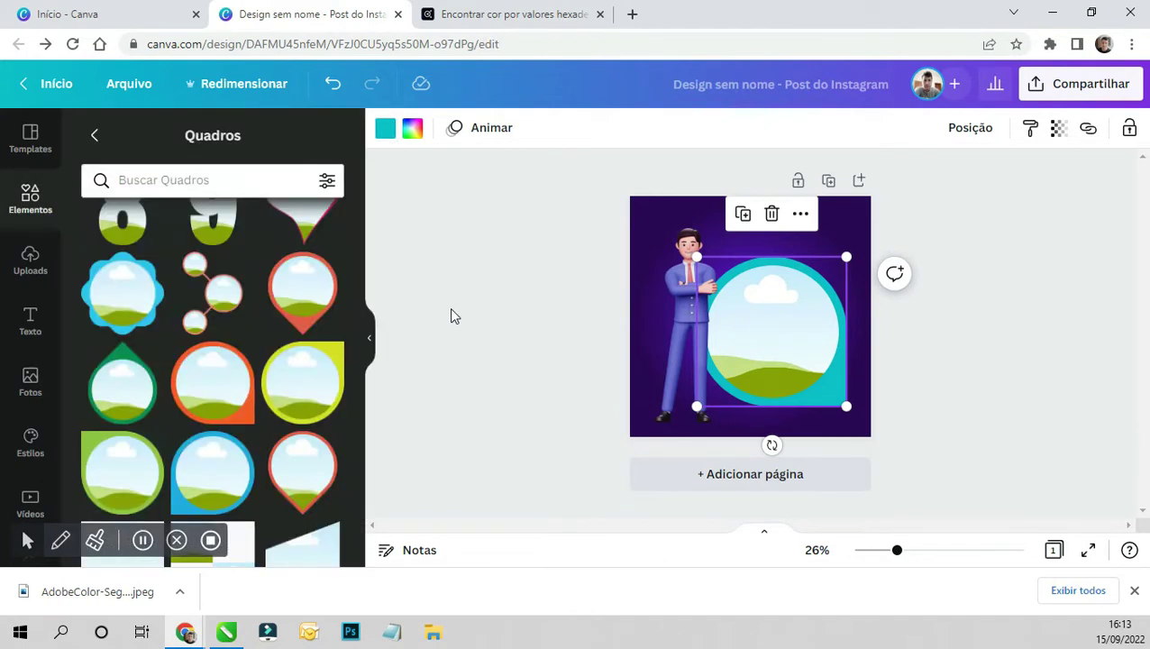
left_click(232, 186)
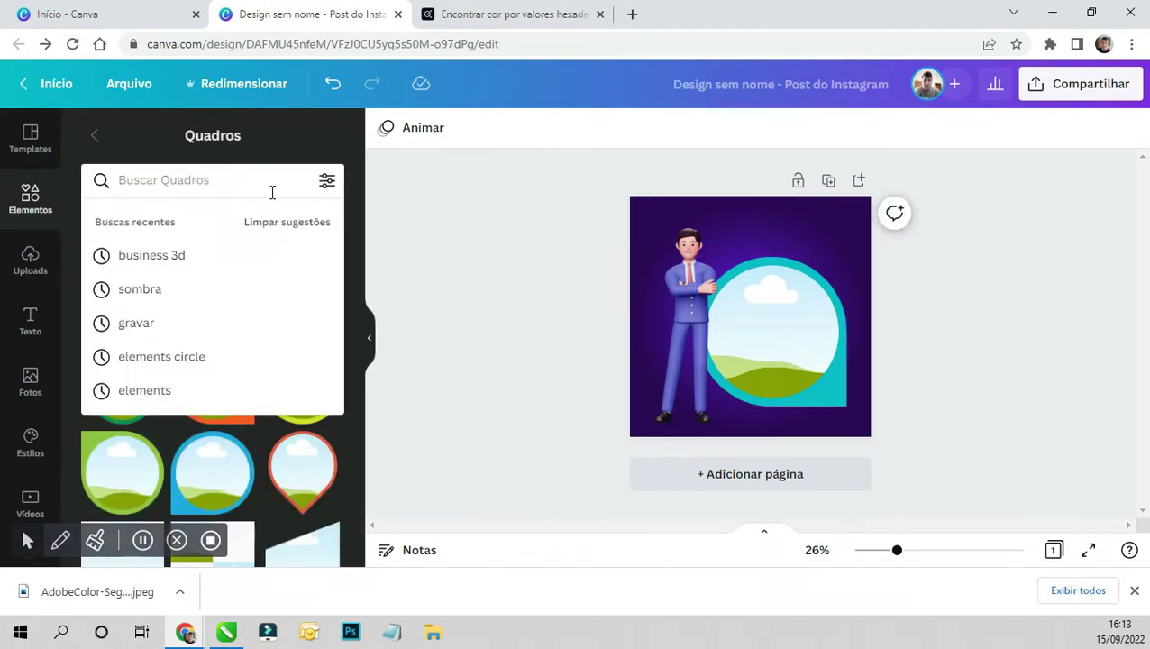
left_click(187, 185)
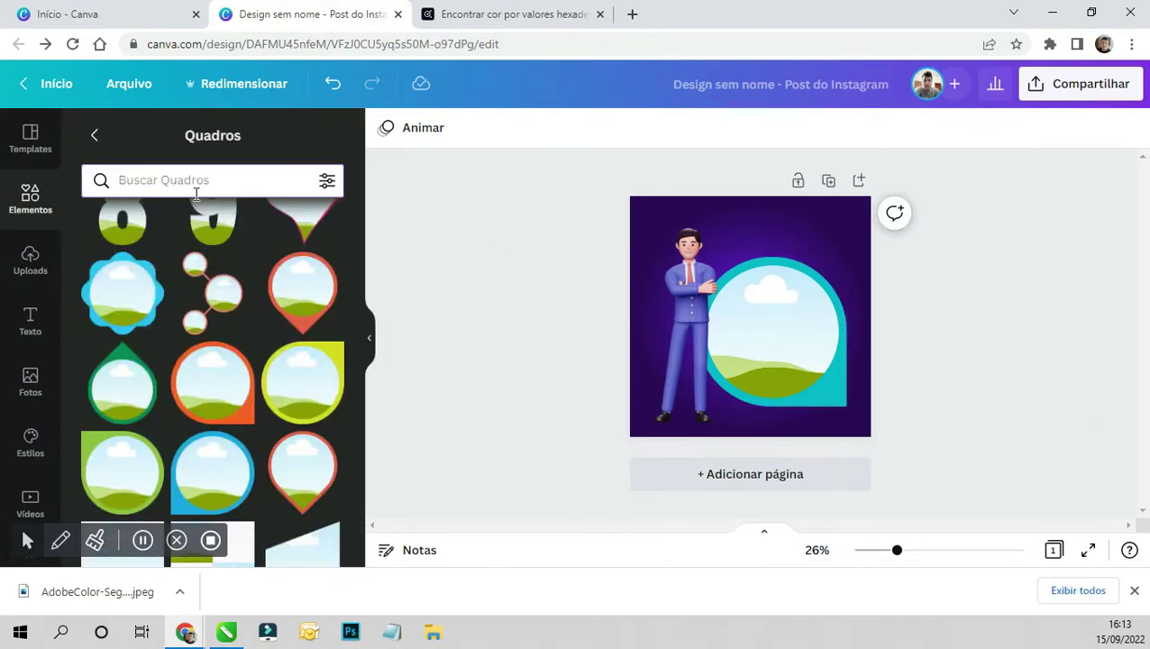
type("escritóriuo")
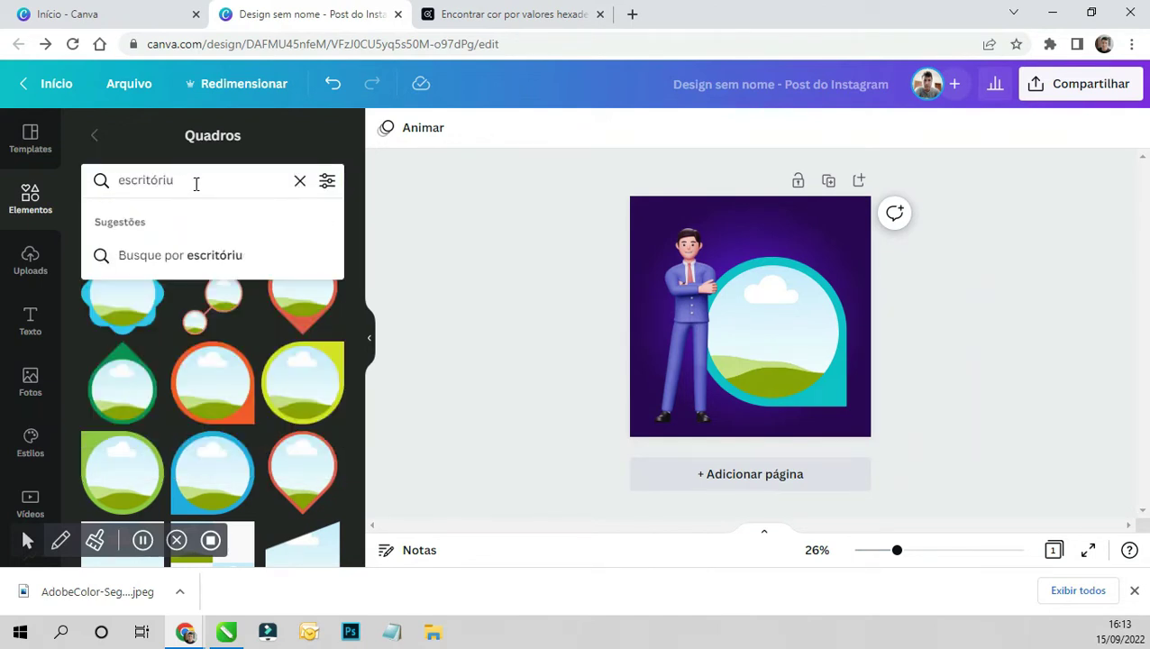
key("BackSpace")
key("Return")
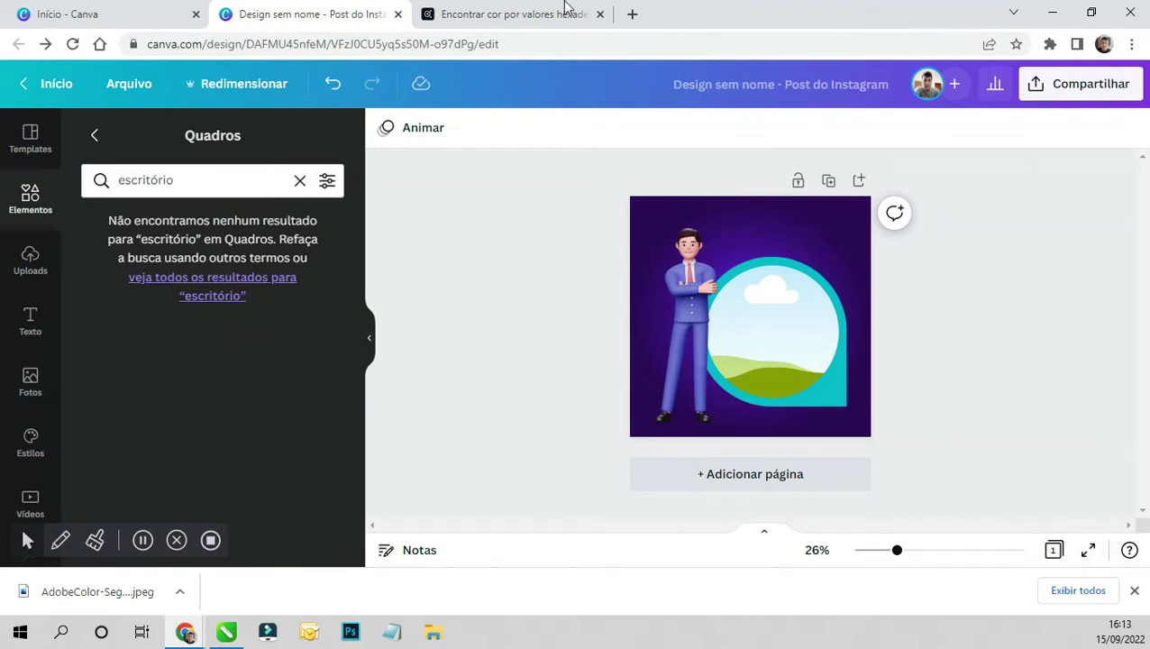
left_click(300, 183)
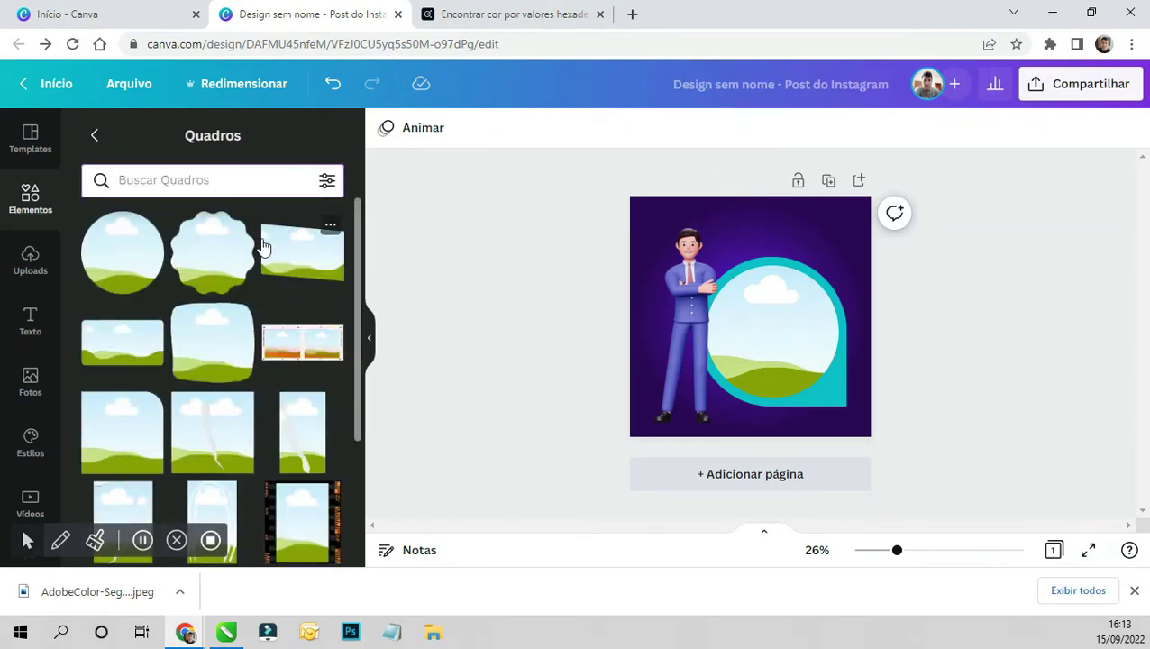
left_click(29, 377)
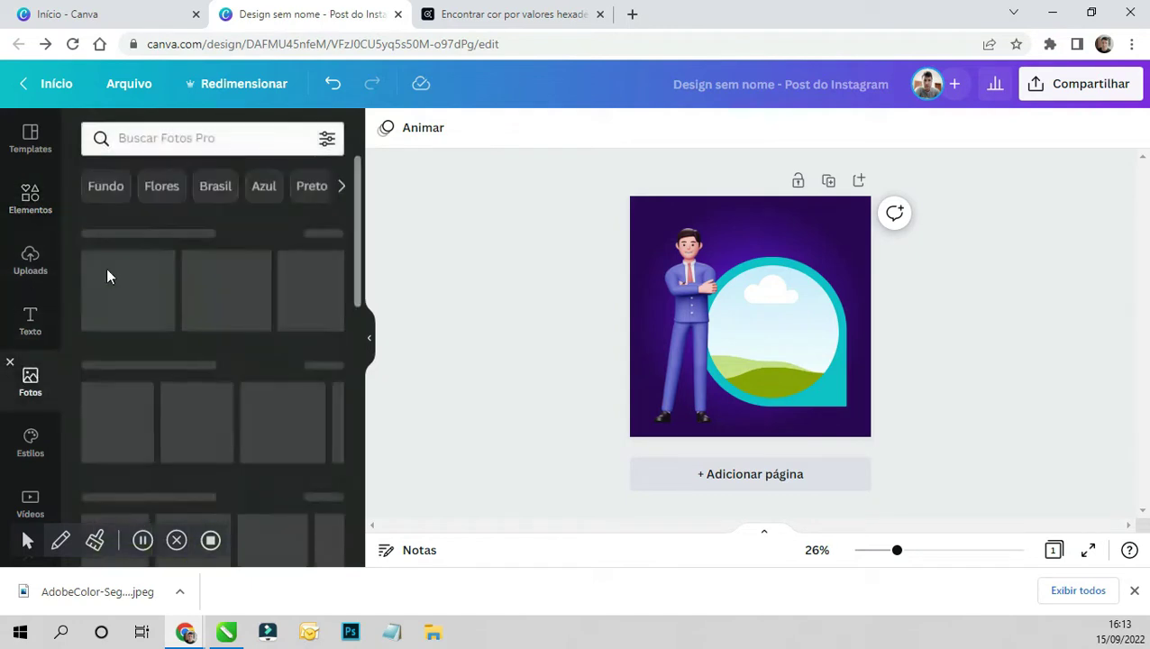
- Search photos for 'office' and add the office photo with large windows
left_click(159, 135)
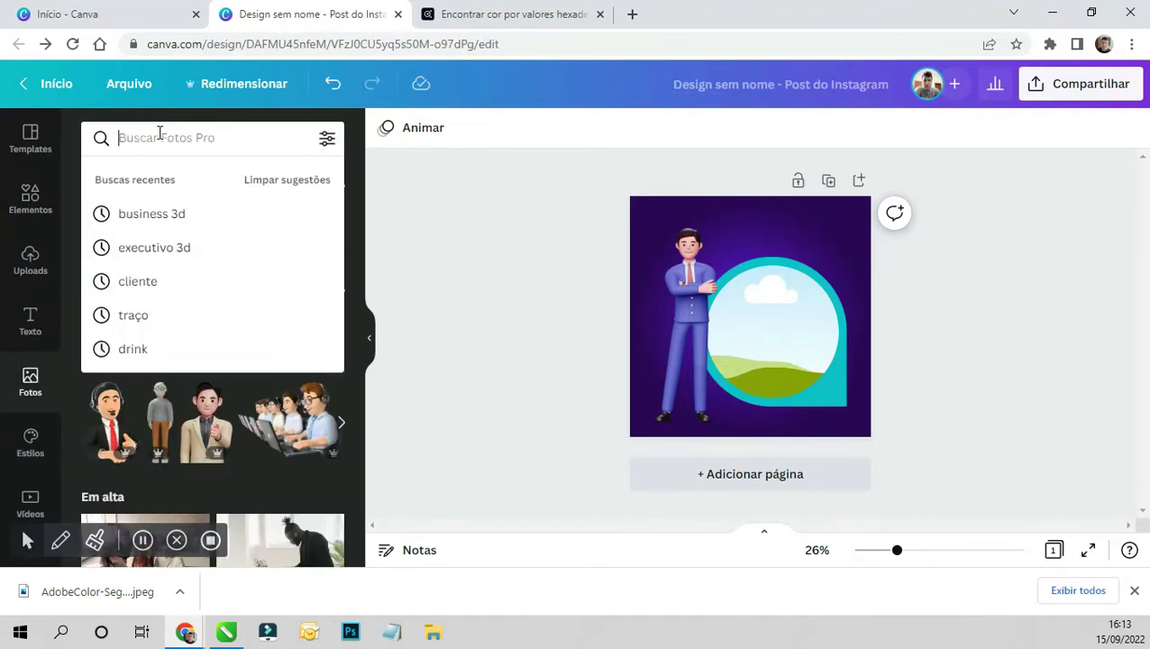
type("of")
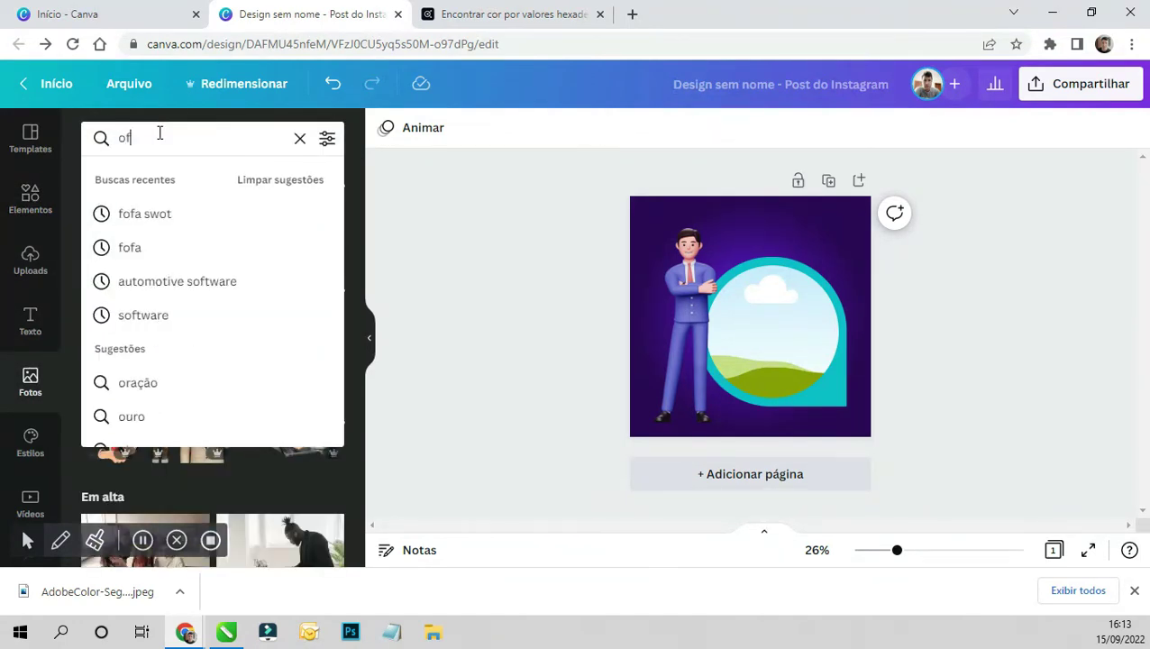
type("fice")
key("Return")
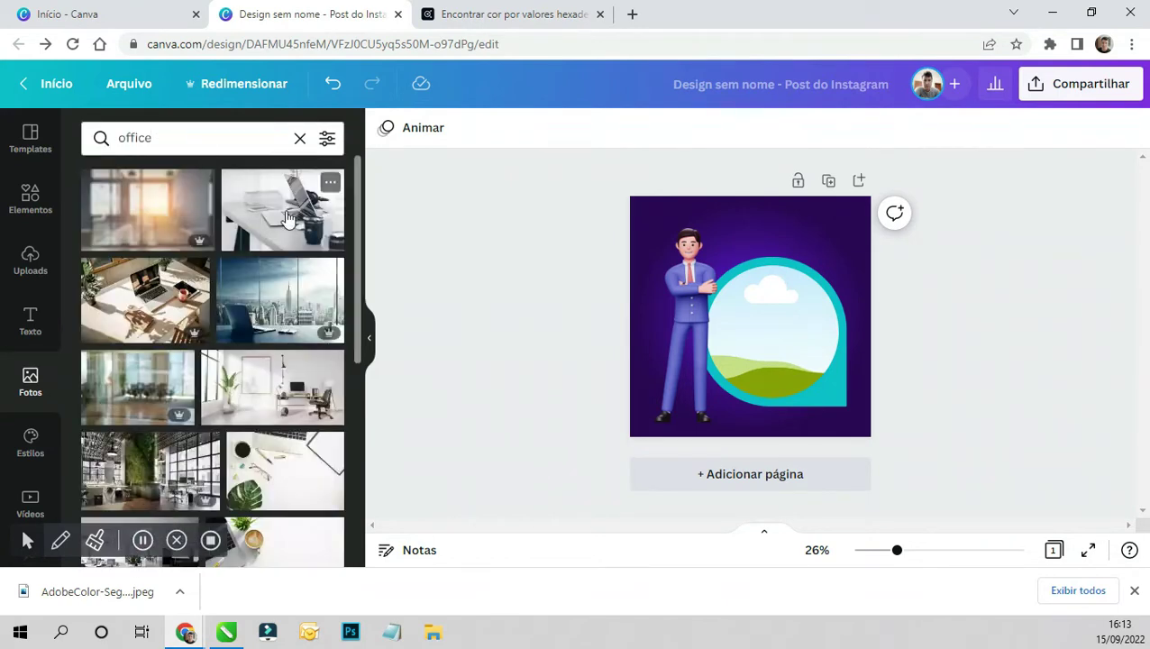
mouse_move(272, 387)
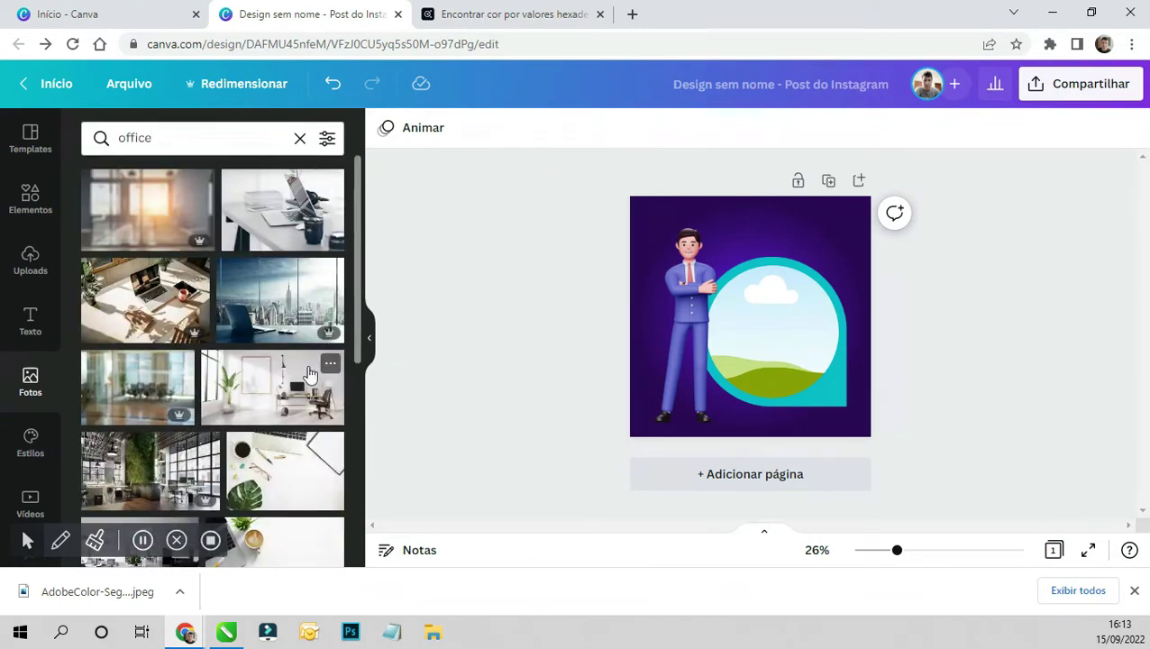
scroll(301, 413, "down", 1)
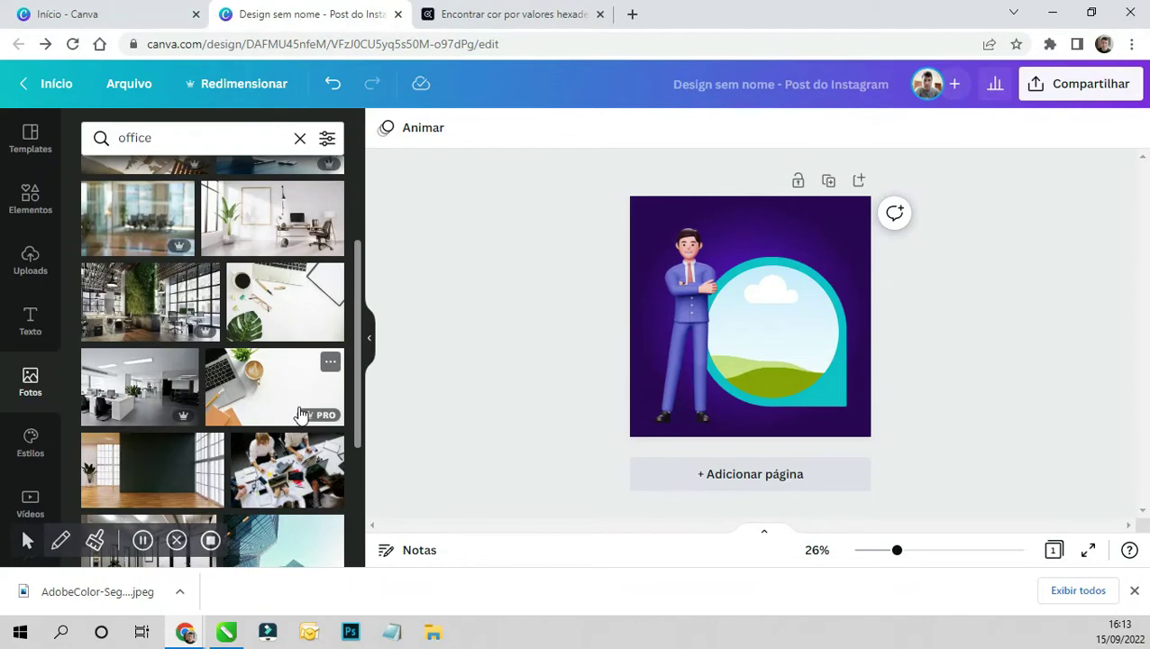
scroll(300, 413, "down", 1)
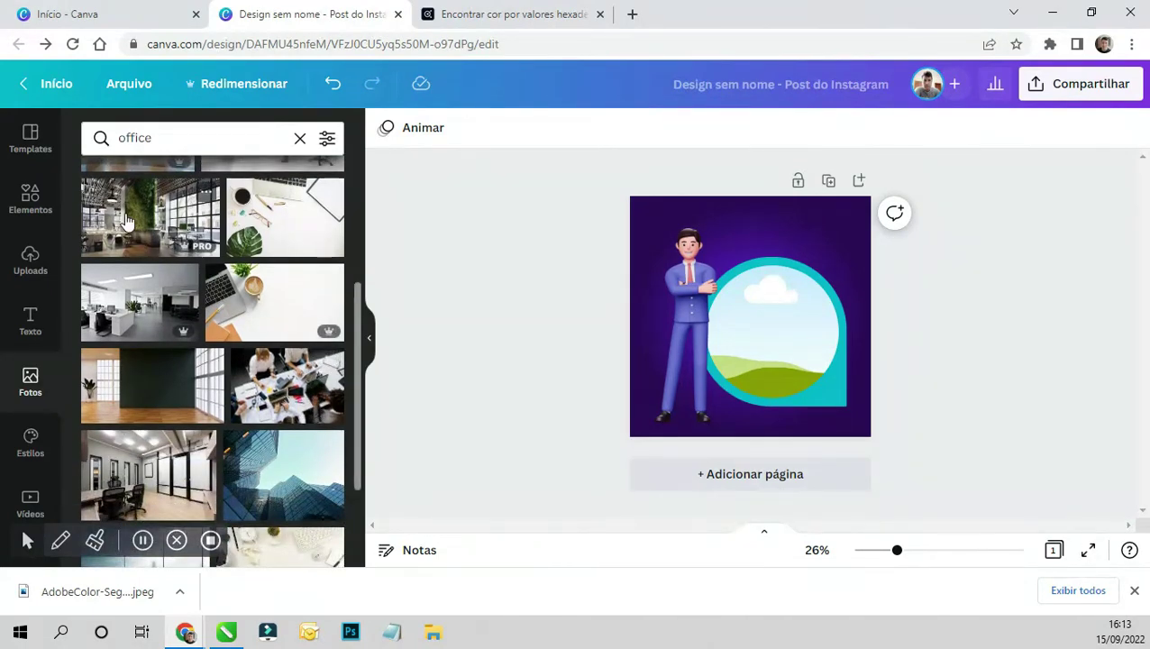
left_click(126, 221)
- Drop the office photo into the teal circle frame and reposition it inside
left_click_drag(847, 262, 911, 224)
mouse_move(773, 307)
left_mouse_down()
mouse_move(769, 359)
mouse_move(758, 354)
left_mouse_up()
double_click(783, 361)
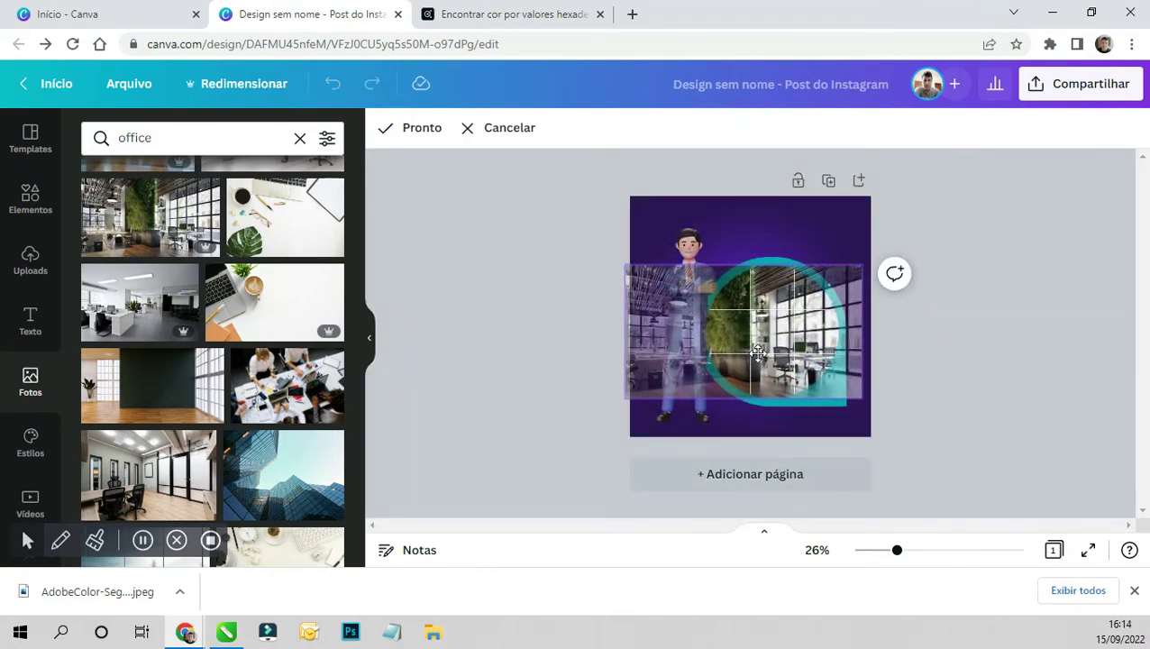
left_click(492, 222)
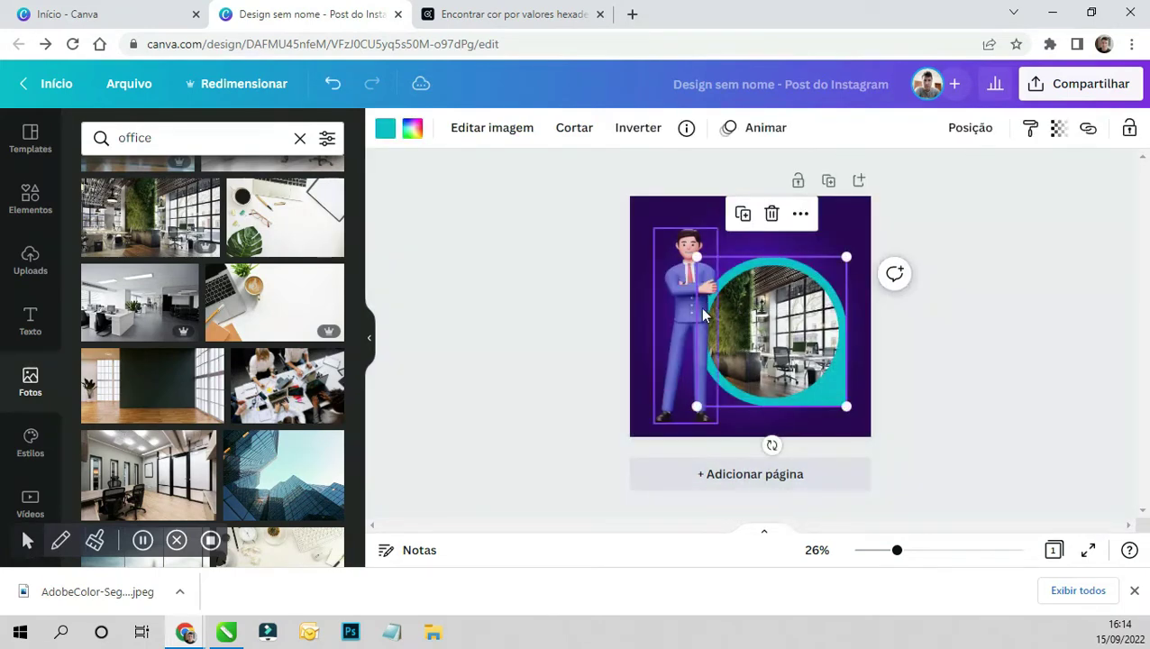
- Slightly resize the circular photo frame and lock the purple background
left_click(577, 365)
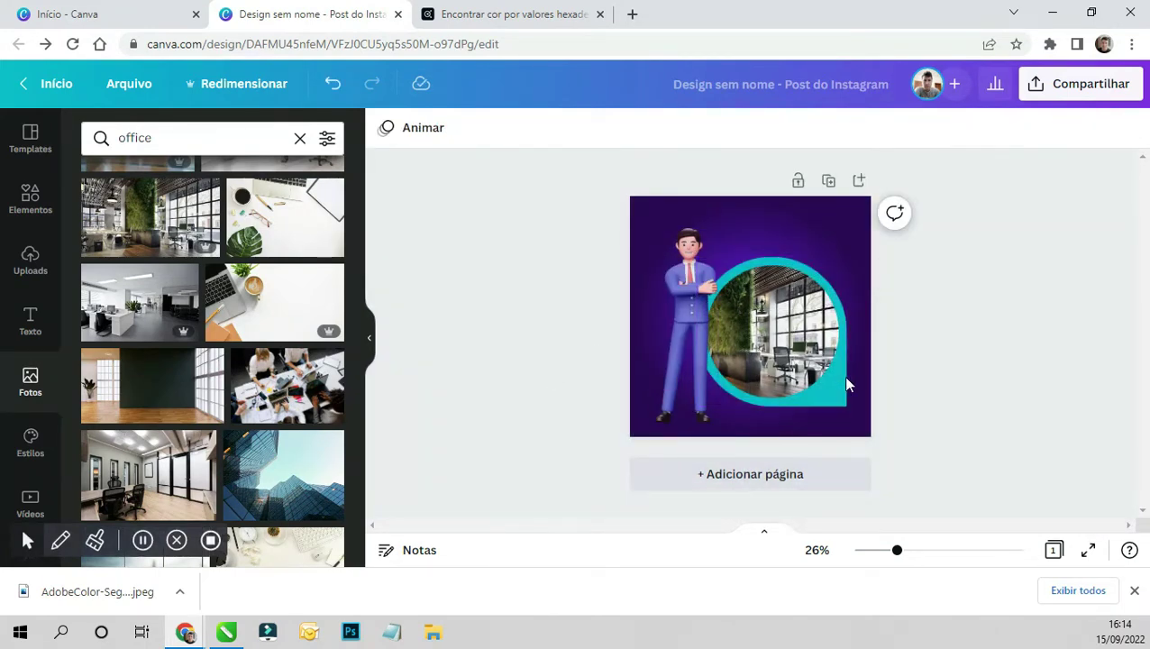
left_click(841, 411)
left_click(838, 307)
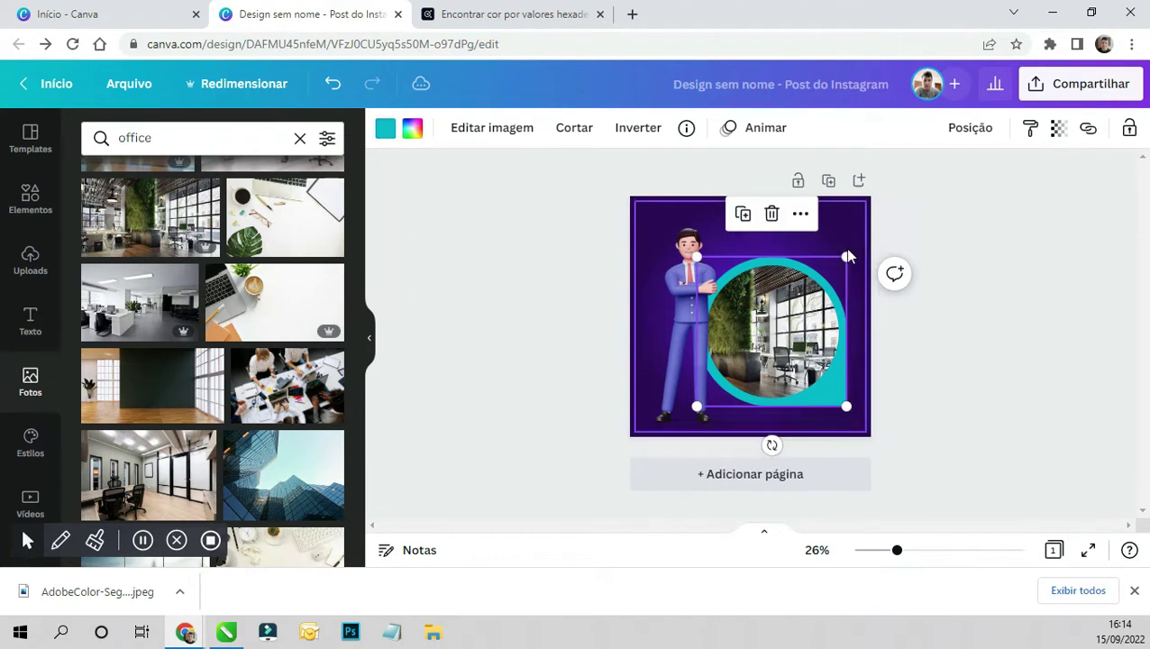
left_click_drag(840, 258, 839, 263)
left_click(797, 221)
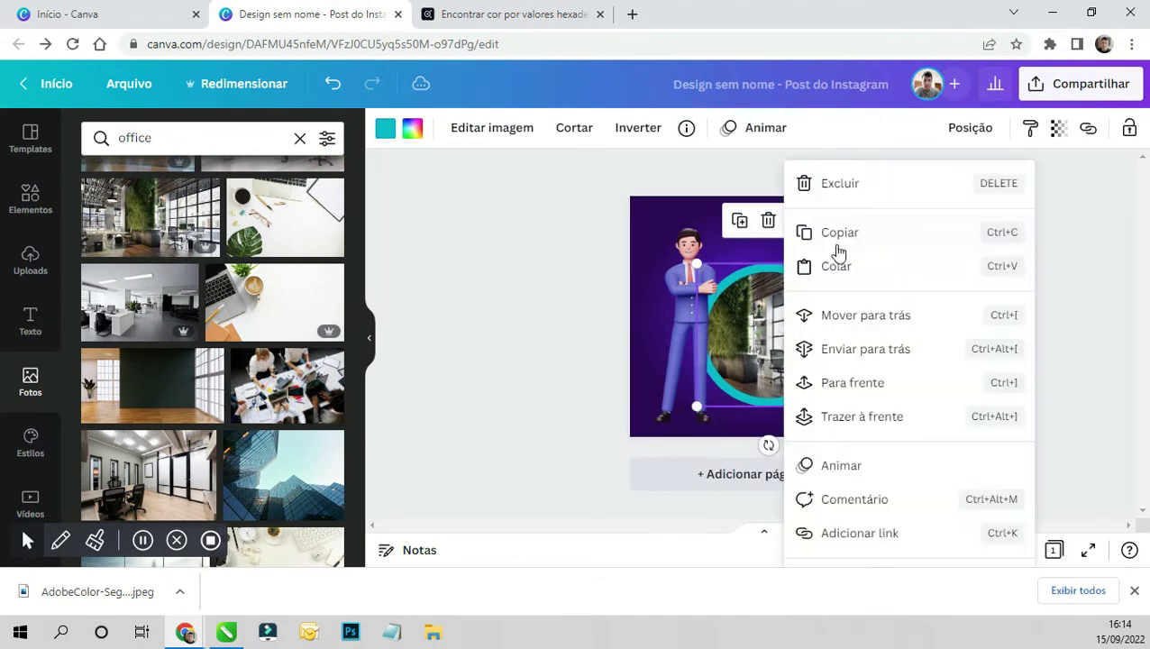
left_click(654, 225)
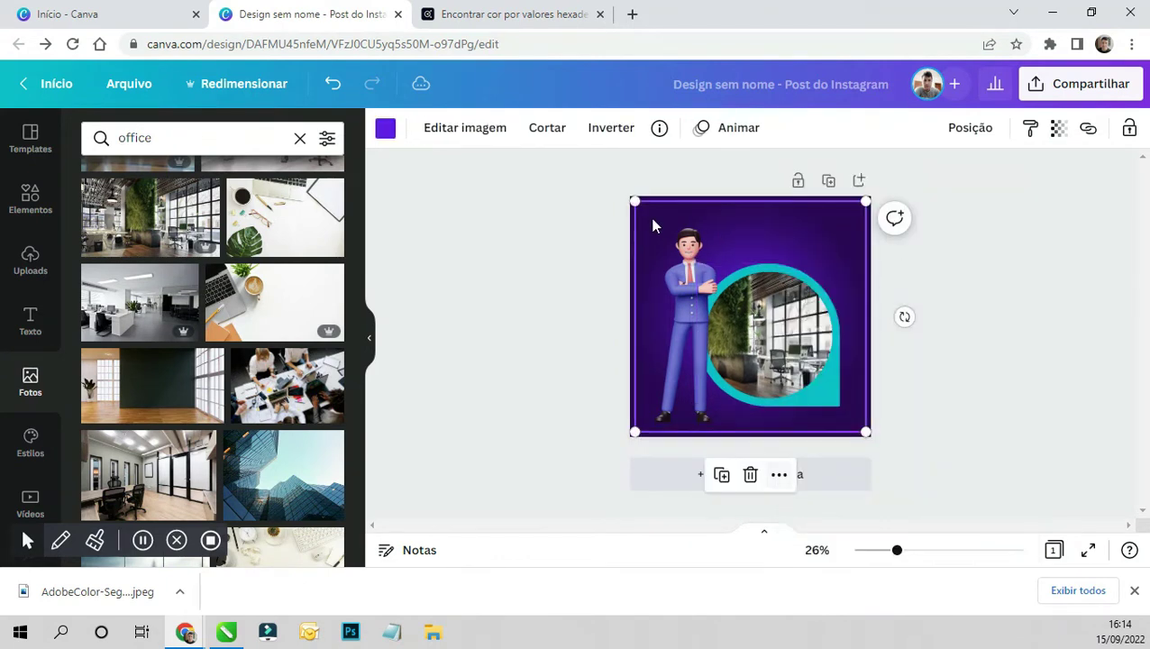
left_click(1132, 135)
left_click(1035, 273)
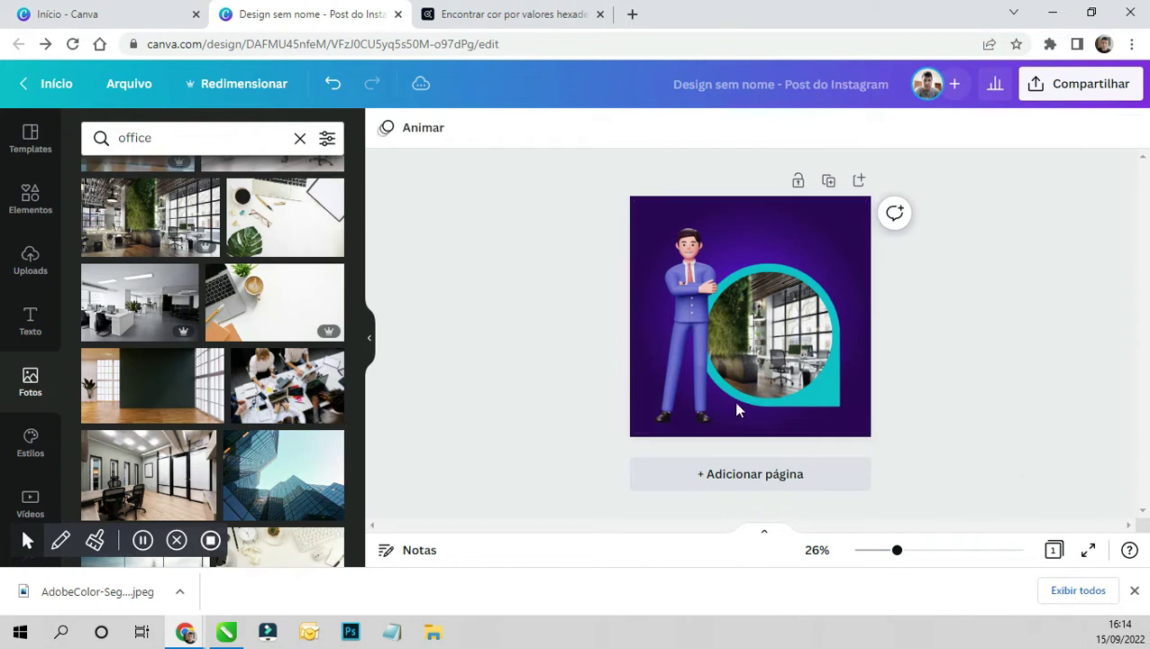
- Lock the businessman, then nudge and slightly enlarge the office photo and lock it
left_click(685, 270)
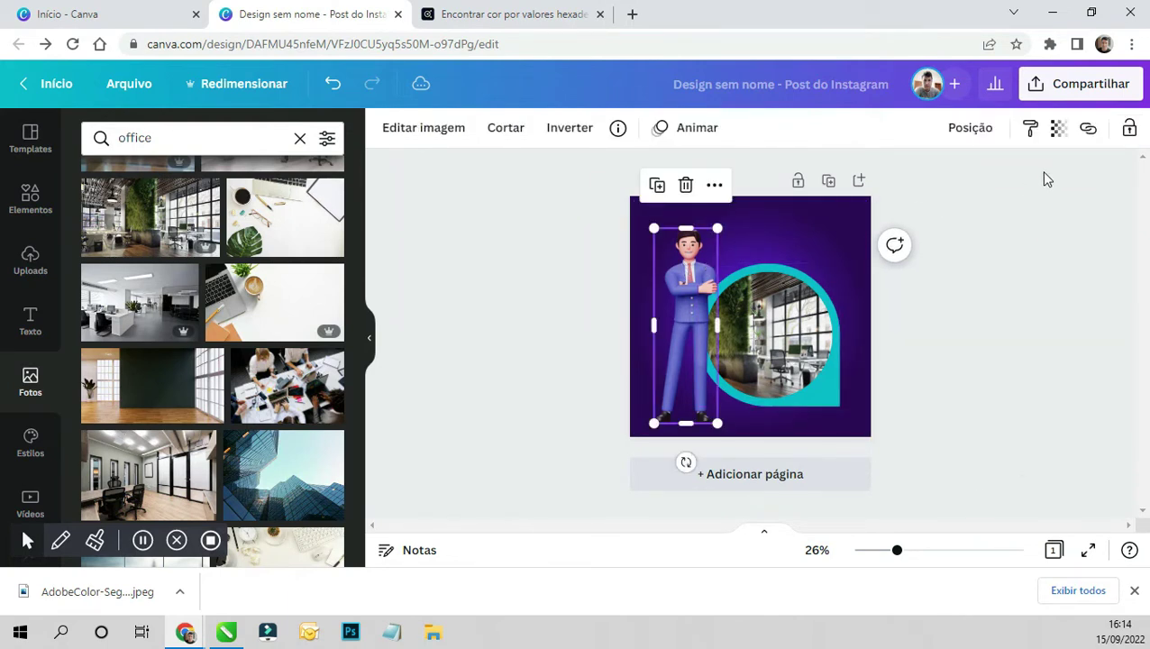
left_click(1132, 130)
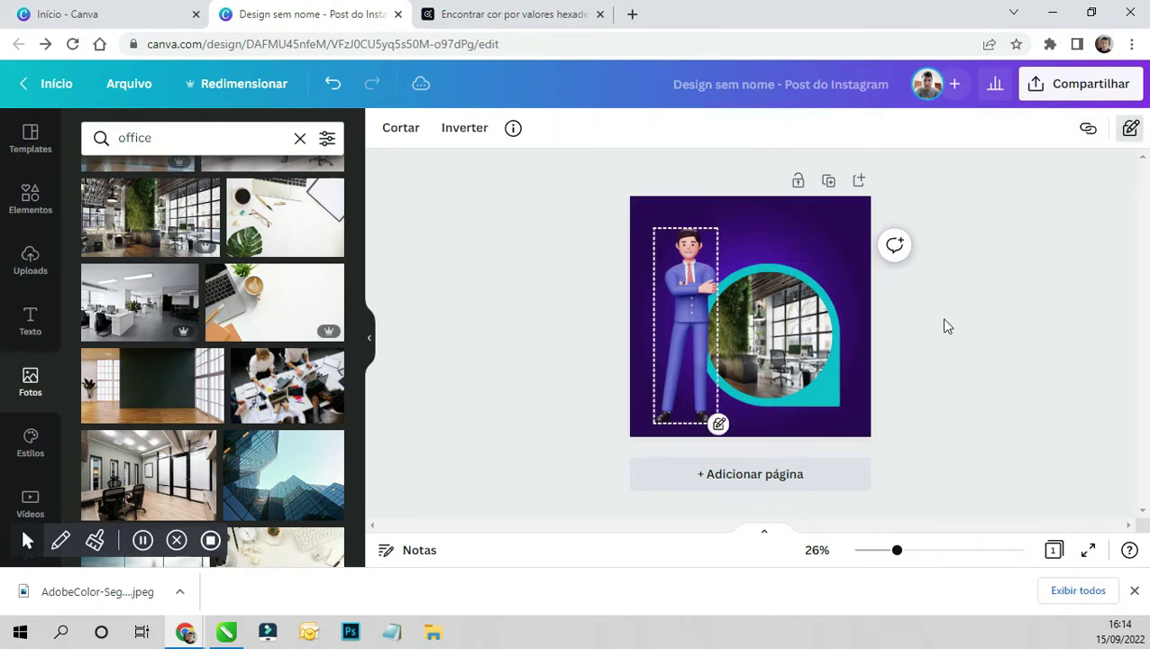
left_click(818, 394)
mouse_move(818, 394)
left_mouse_down()
mouse_move(809, 375)
mouse_move(824, 388)
left_mouse_up()
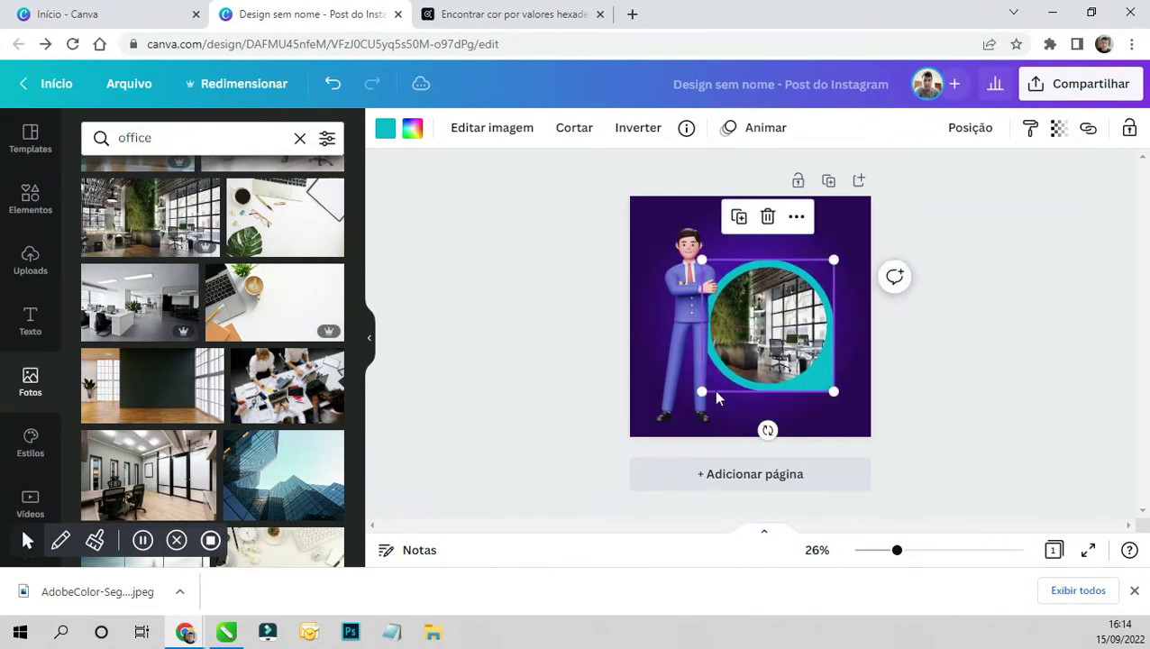
left_click_drag(703, 393, 696, 399)
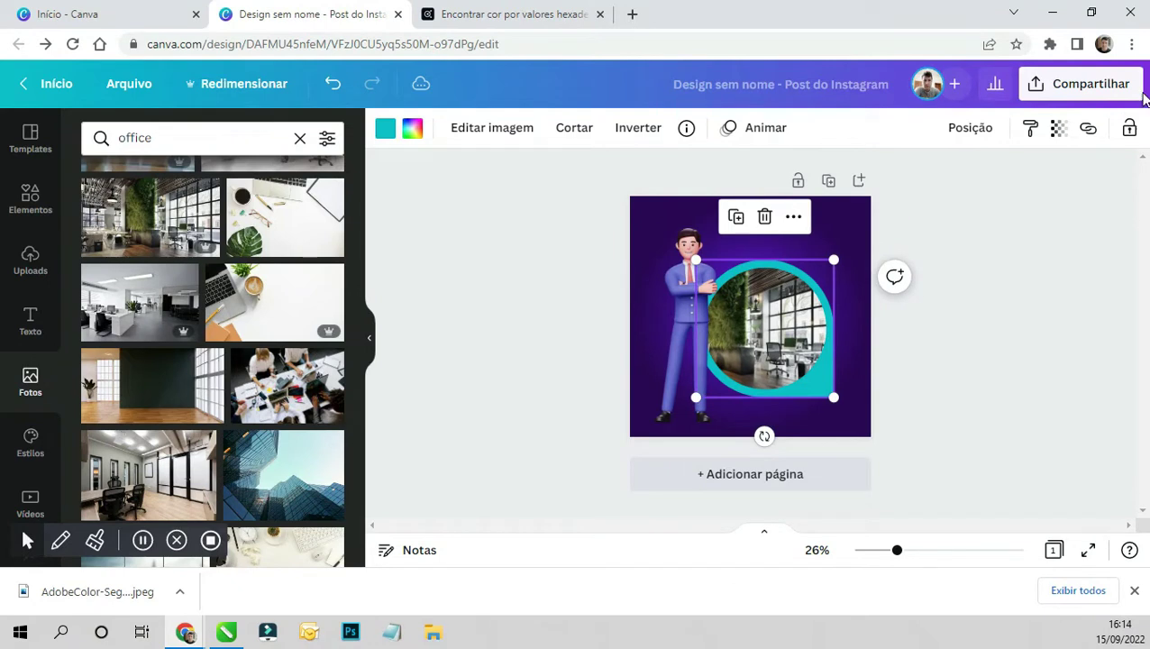
left_click(1129, 130)
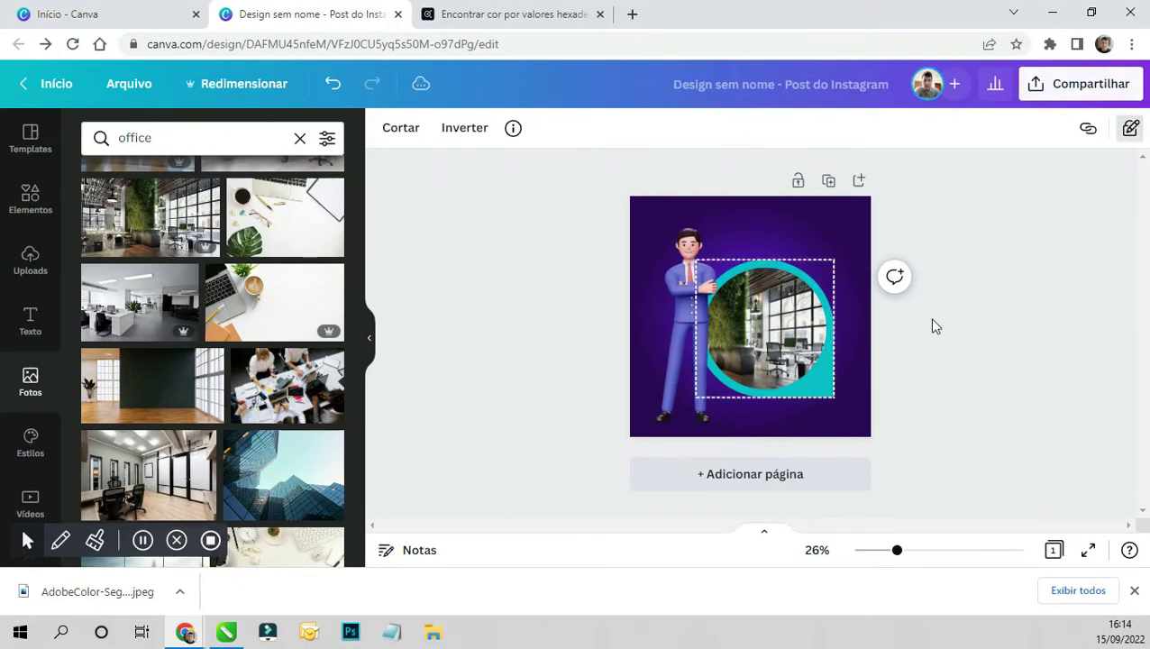
- Unlock the office photo, shift it right, refine its size, and lock it in place
left_click(786, 378)
left_click_drag(786, 379, 799, 375)
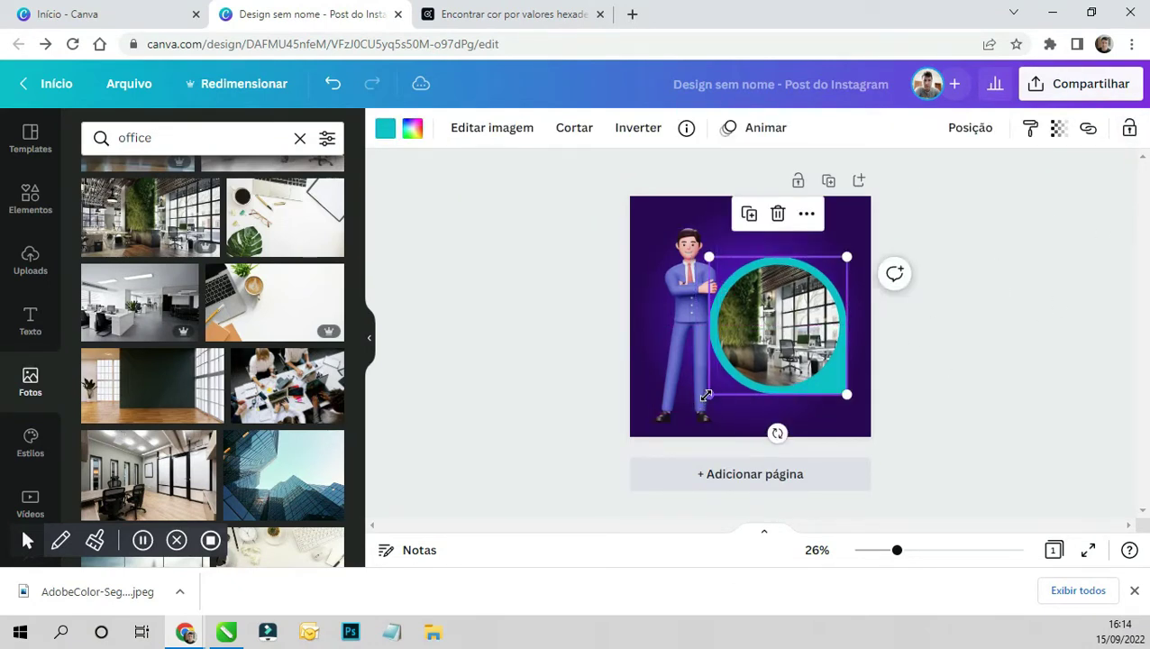
left_click_drag(705, 394, 700, 403)
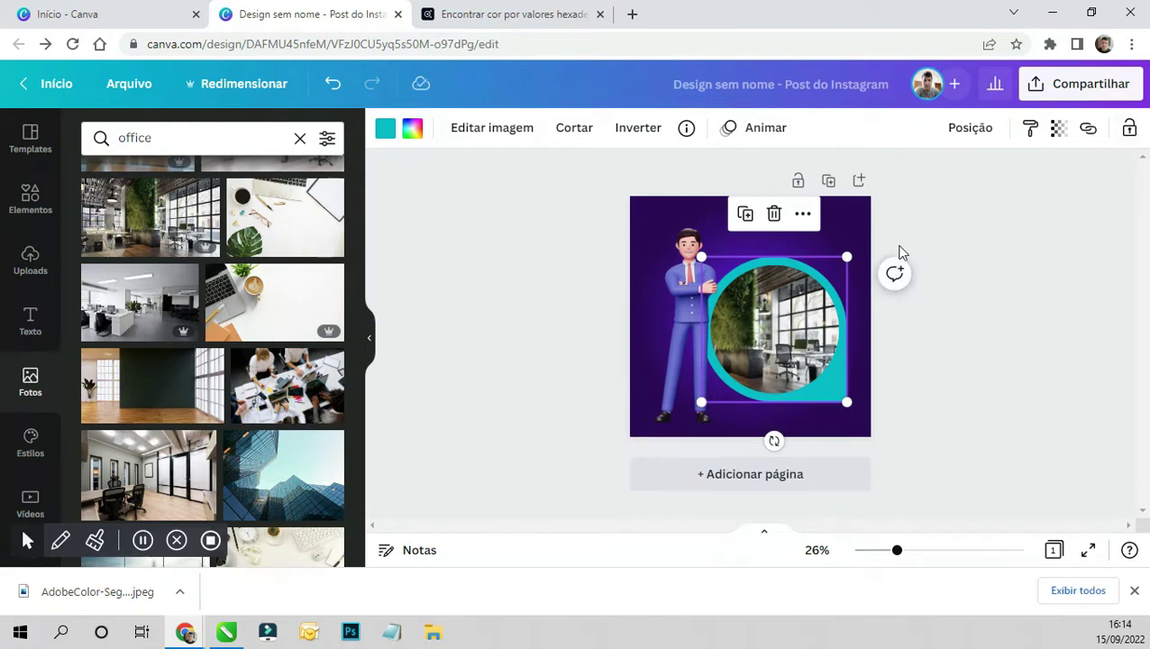
left_click_drag(846, 257, 838, 264)
left_click_drag(807, 337, 808, 329)
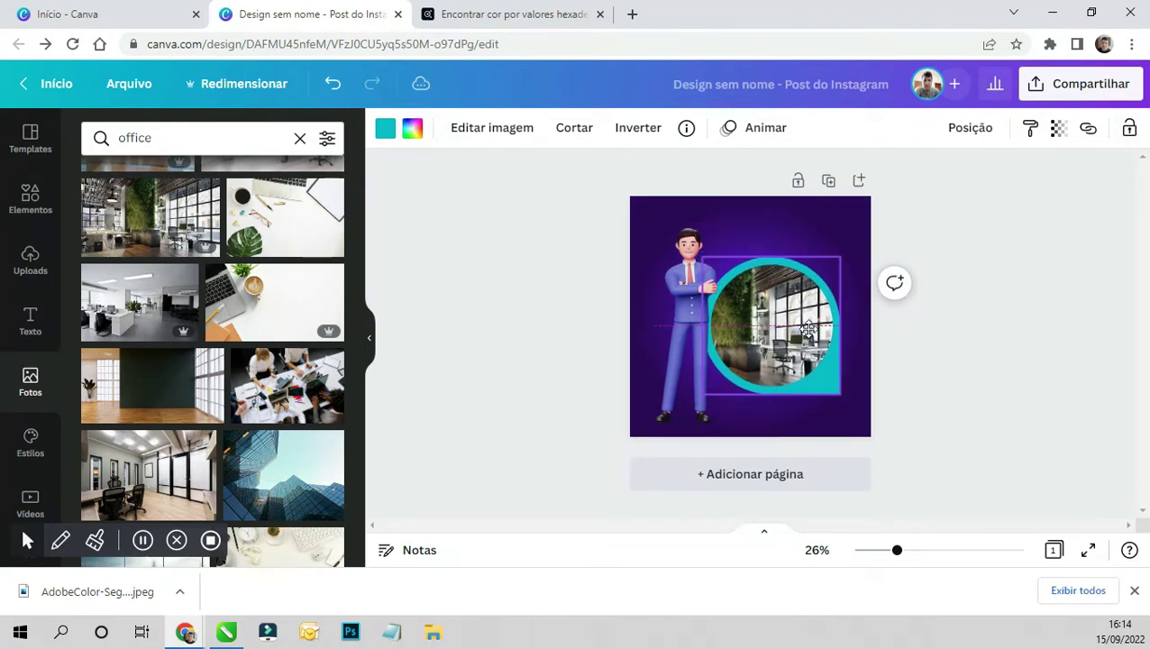
left_click(1135, 153)
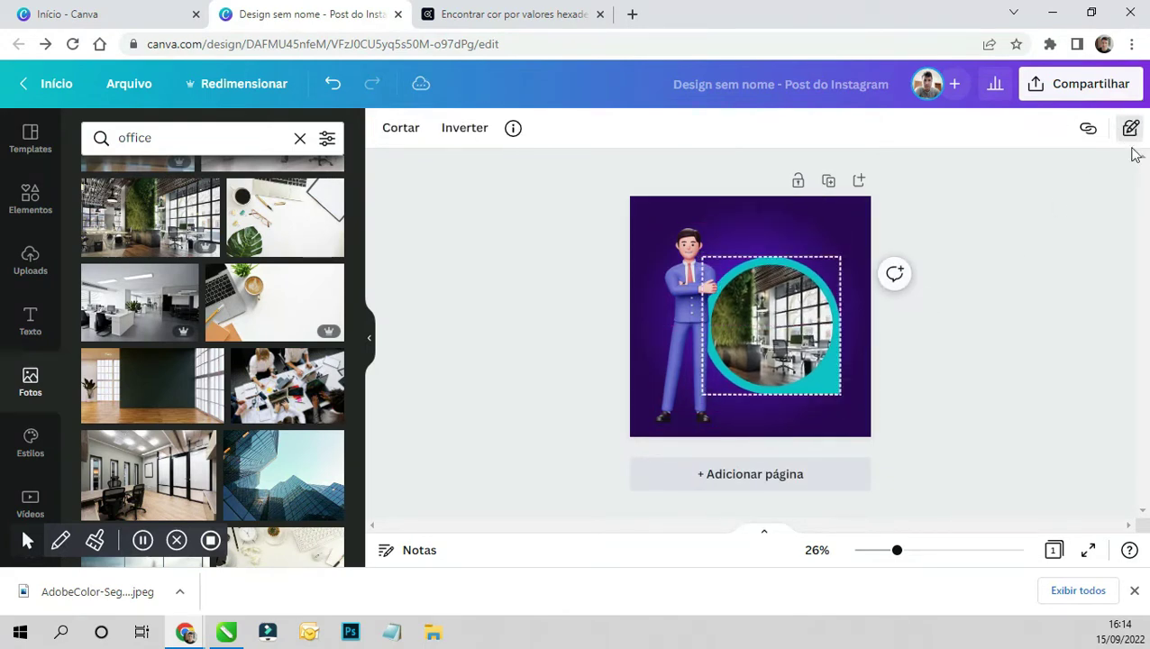
left_click(1077, 284)
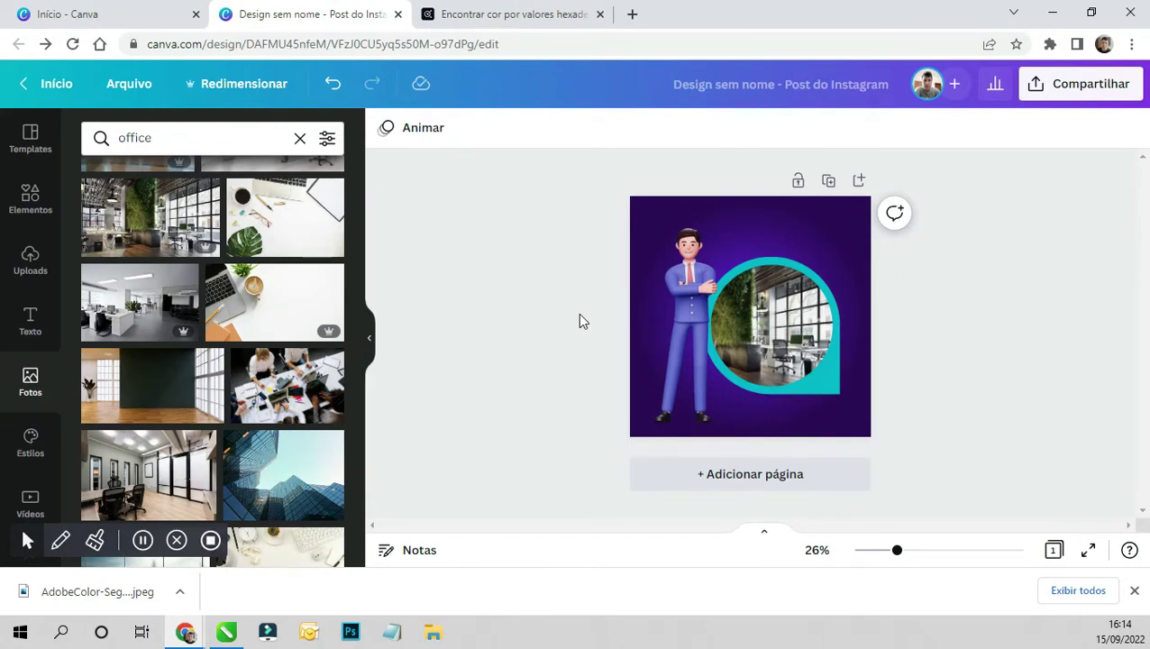
mouse_move(31, 382)
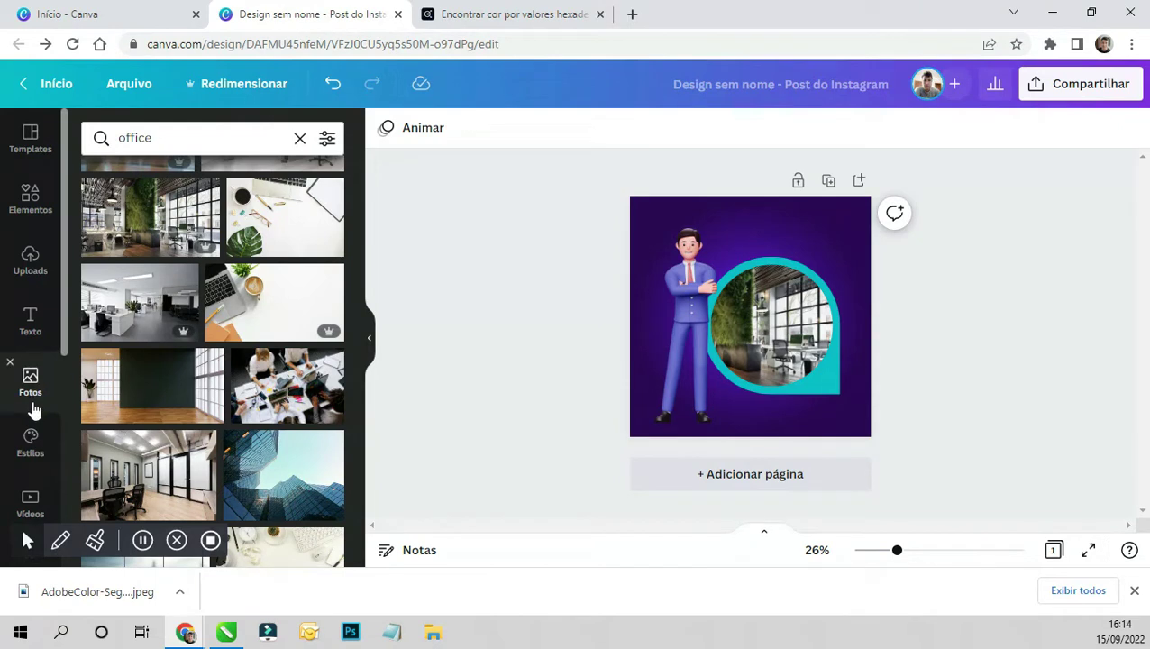
- Replace the office search with a 'logotipo' photo search
scroll(31, 392, "down", 1)
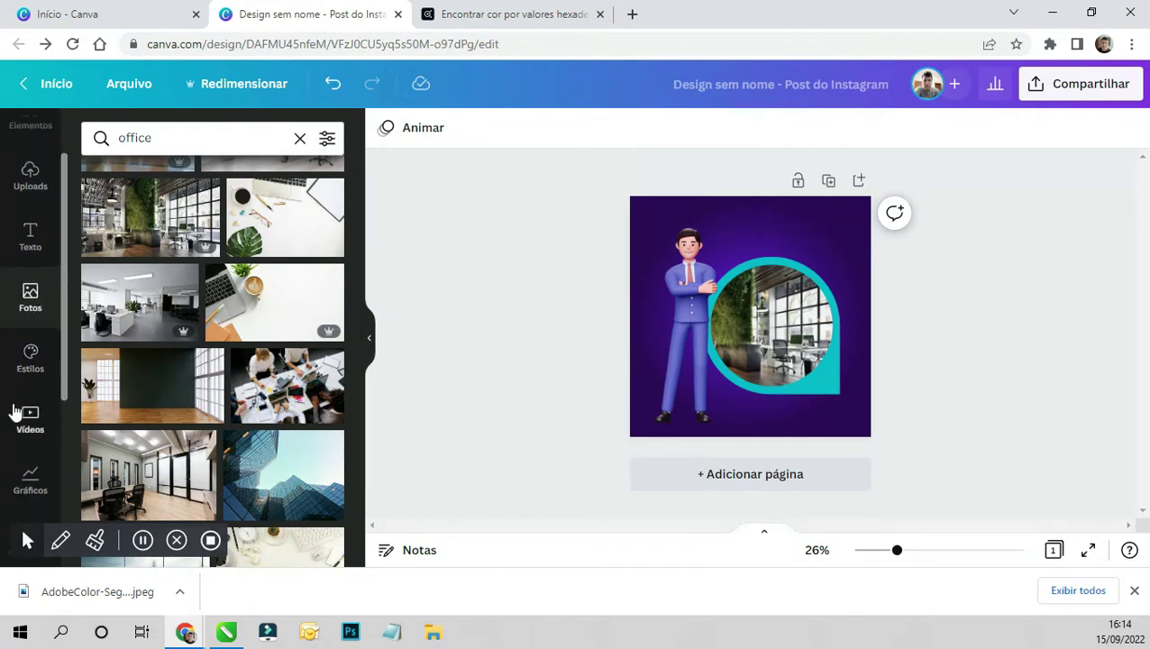
scroll(38, 422, "down", 1)
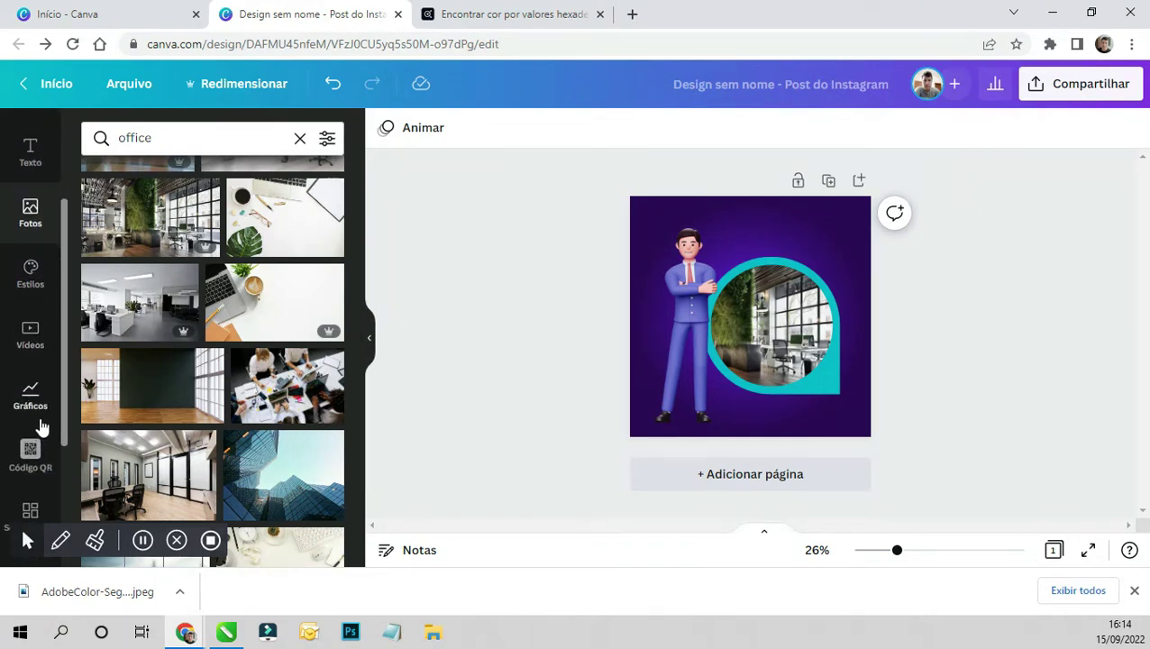
scroll(41, 426, "down", 1)
left_click(300, 137)
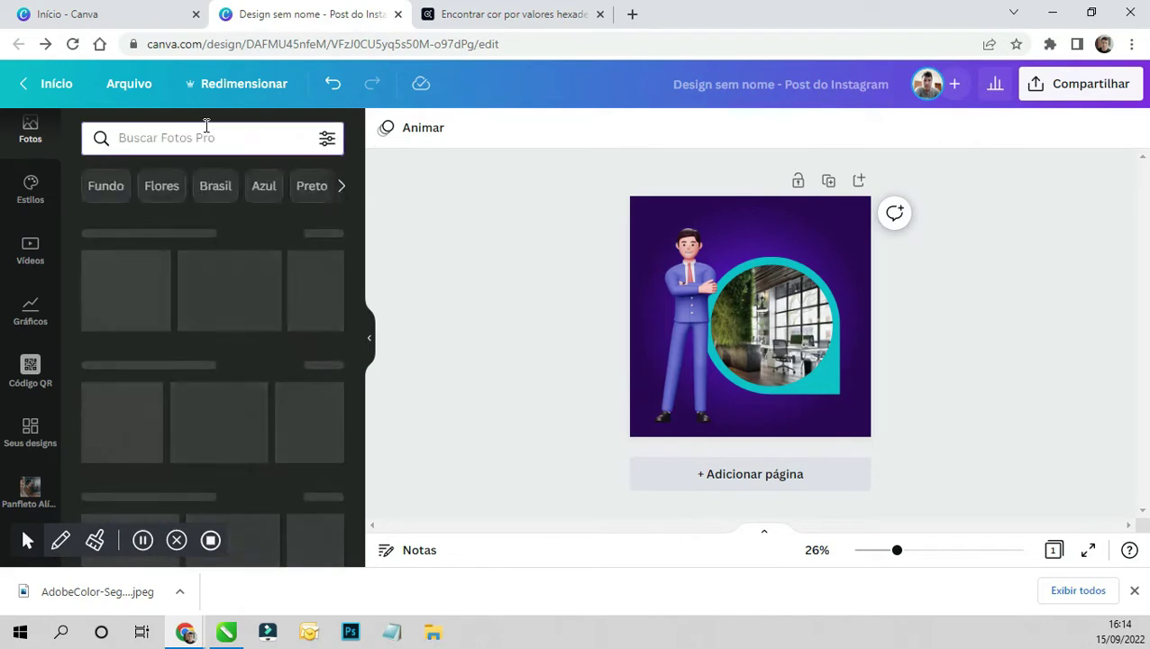
type("logotipo")
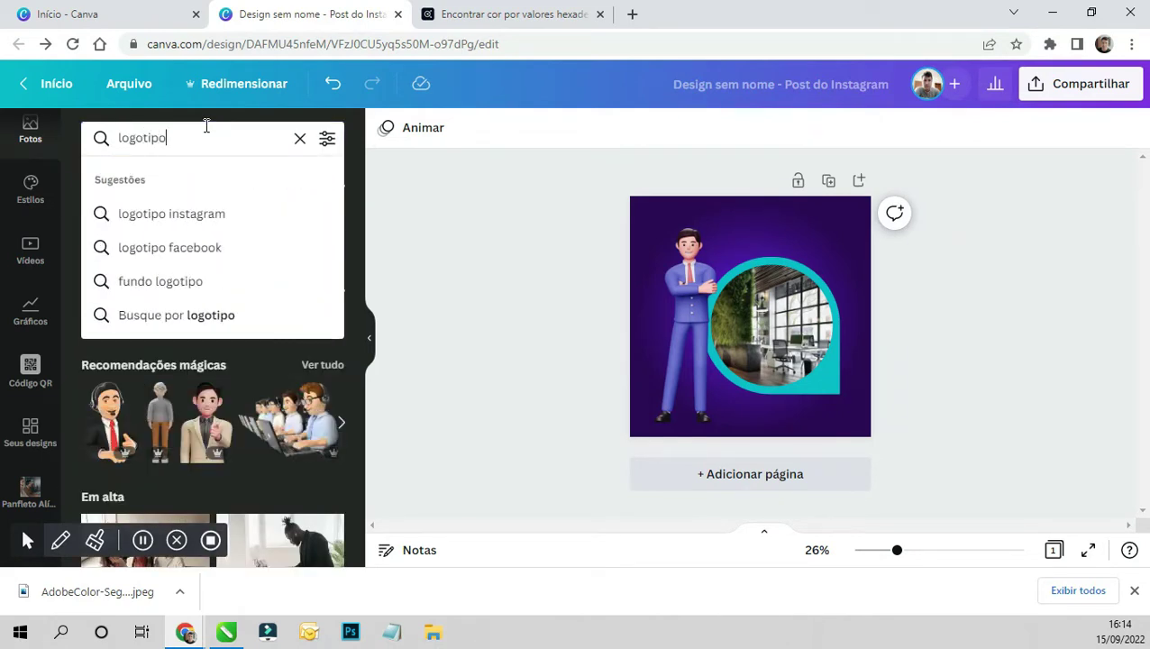
key("Return")
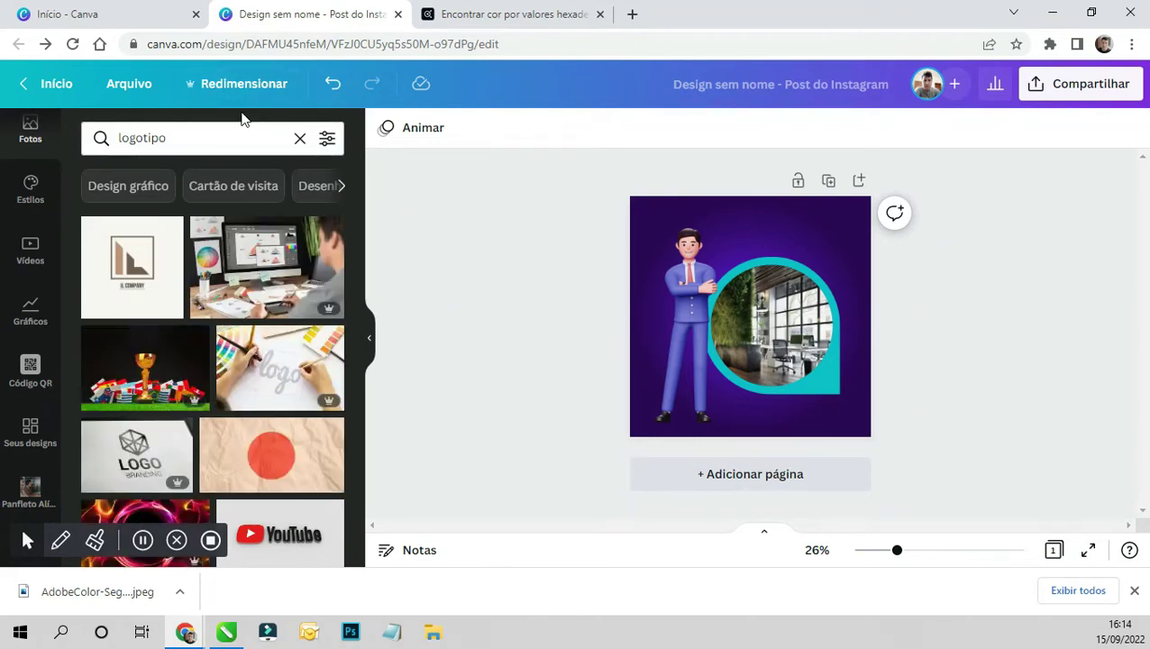
- Edit the photo search toward 'logo arquitetura'
left_click(186, 137)
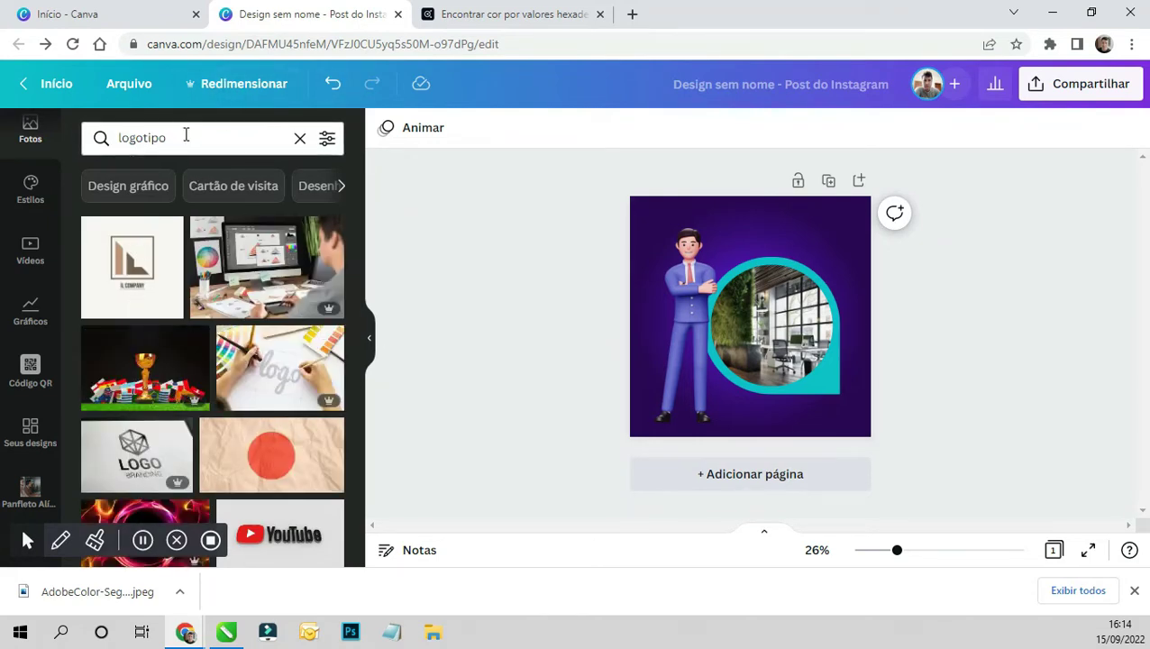
key("Return")
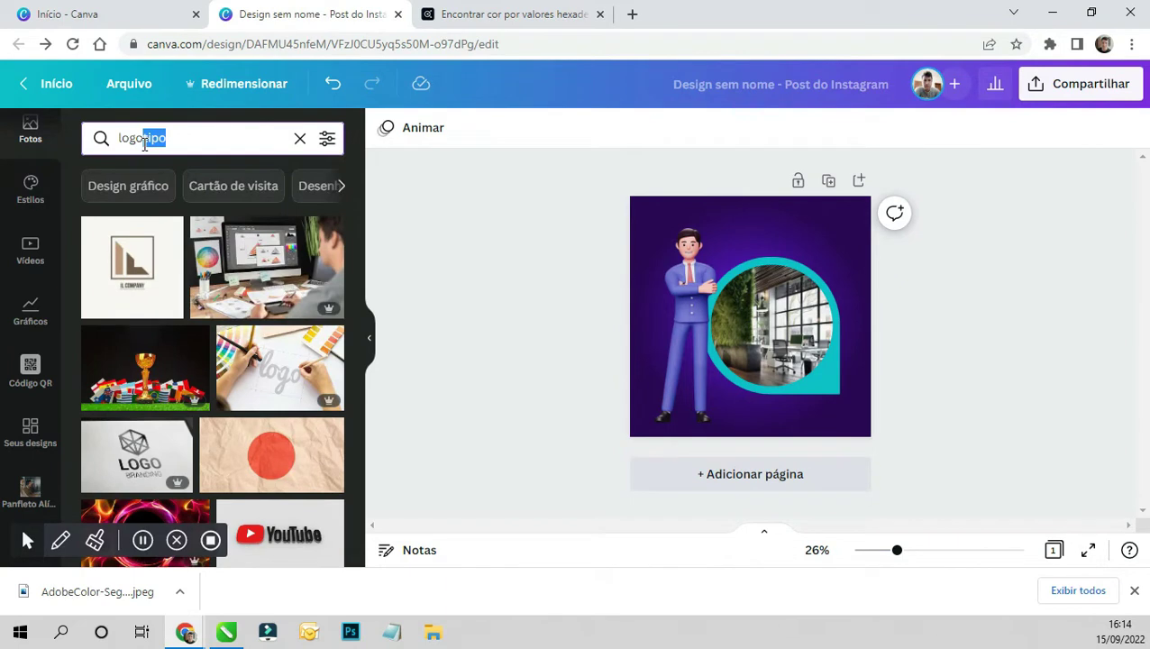
key("BackSpace")
type("a")
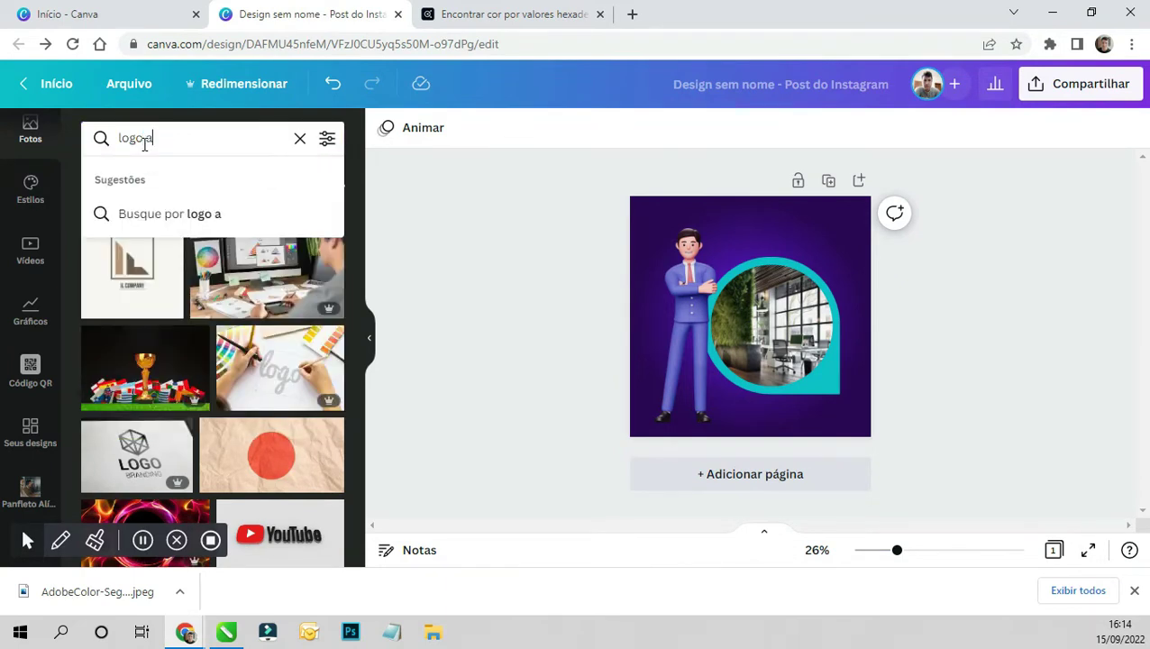
type("rquiter")
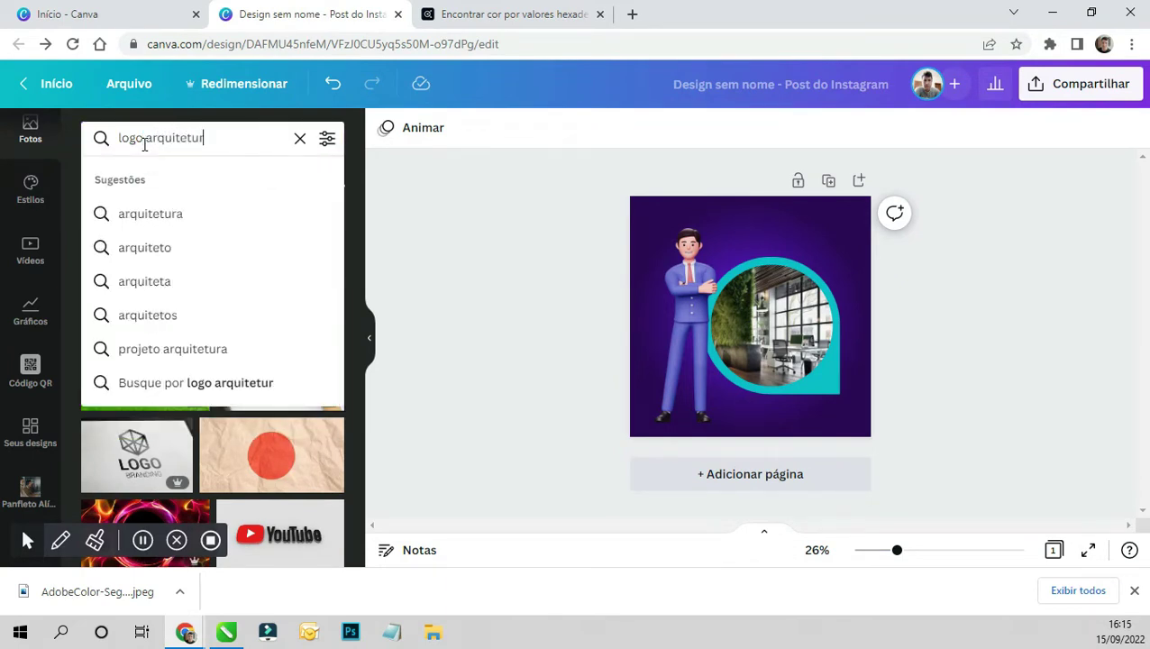
type("ra")
key("Return")
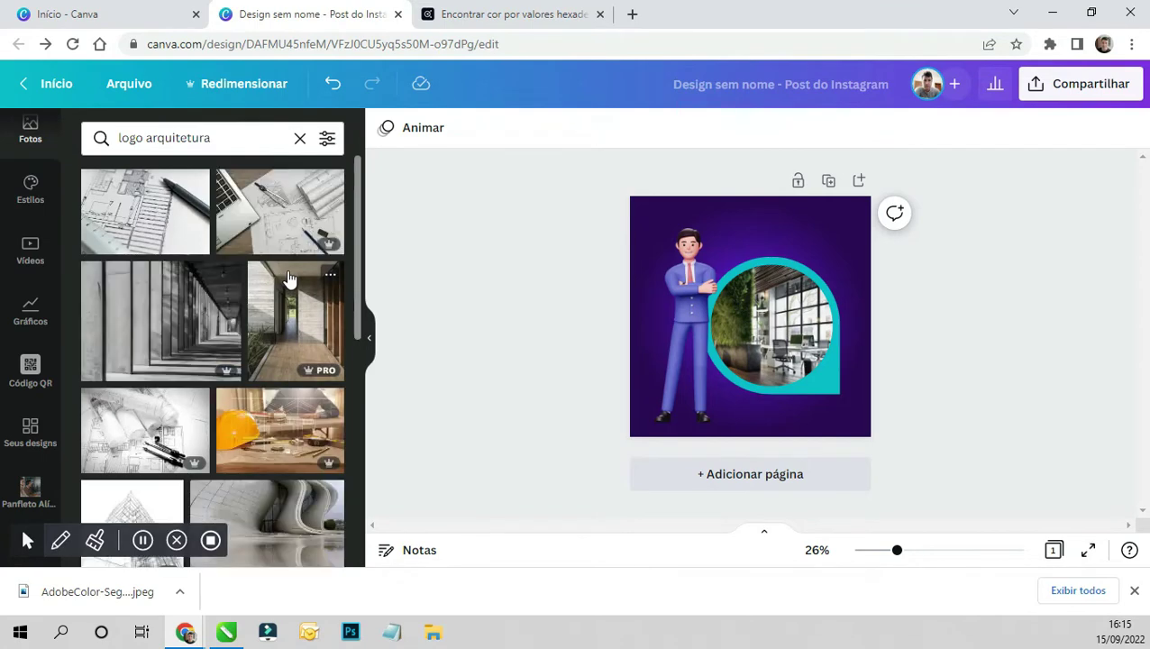
scroll(18, 180, "up", 2)
scroll(30, 230, "up", 1)
- Search the Elements library for 'logo arquitetura'
left_click(30, 198)
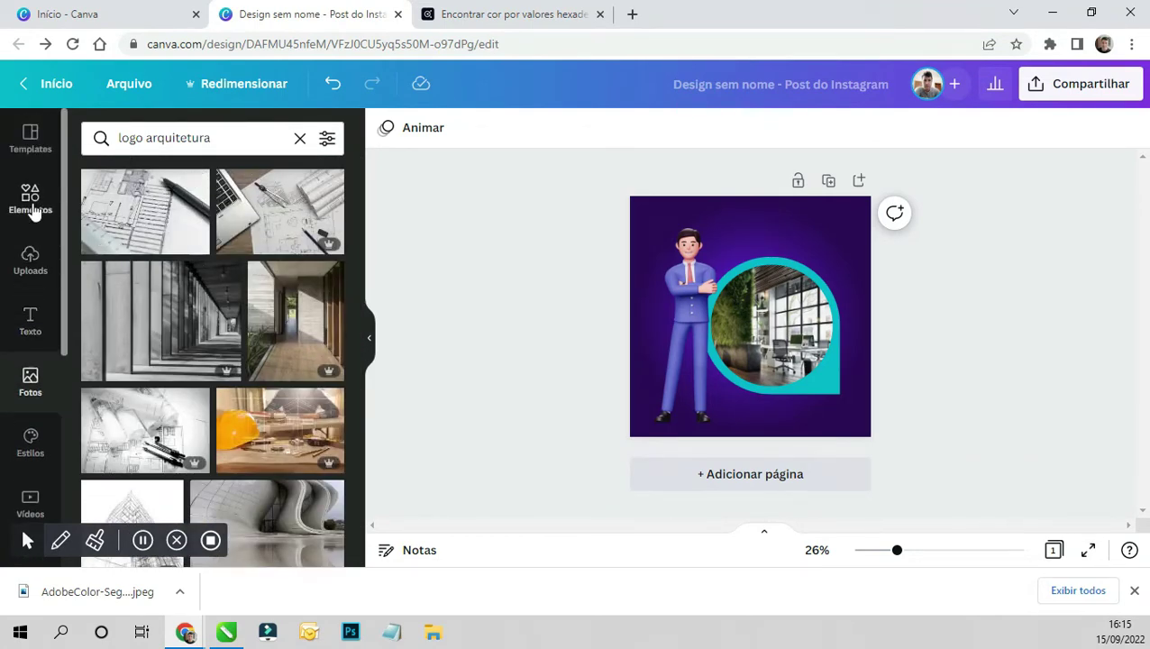
left_click(138, 185)
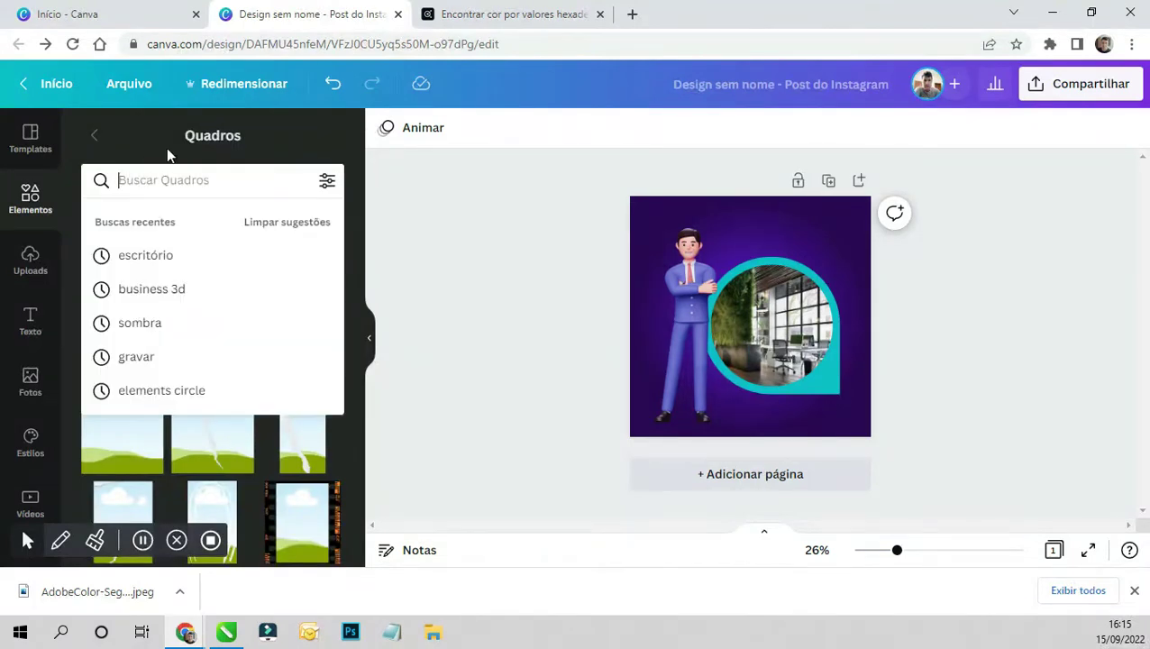
left_click(94, 136)
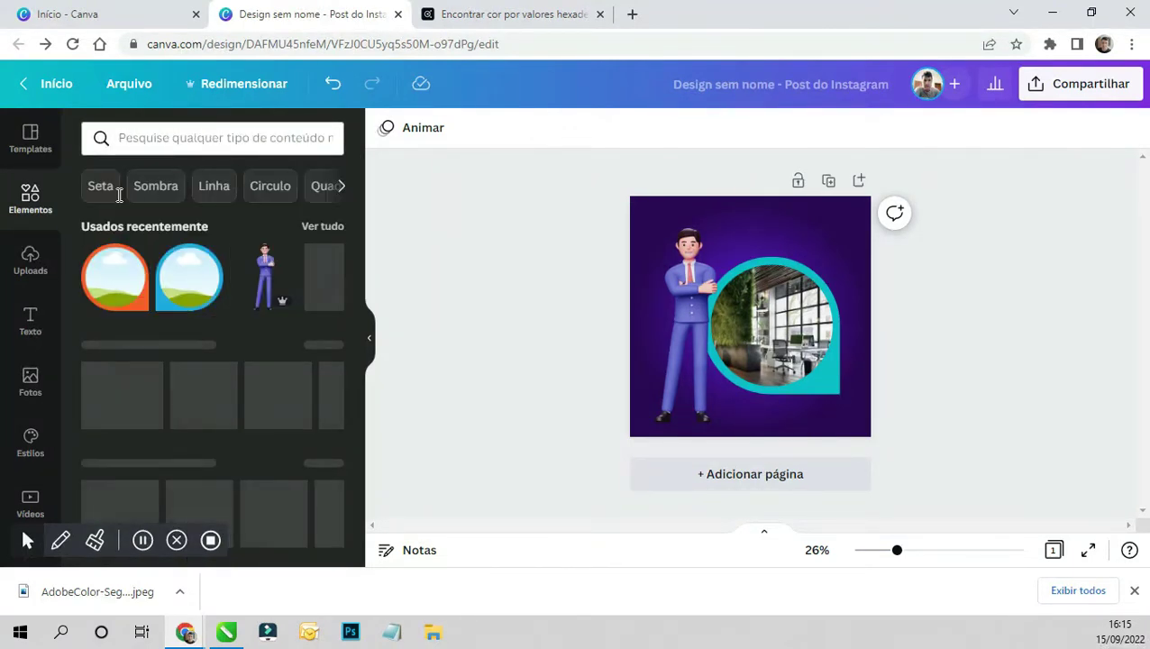
left_click(133, 137)
type("logo arquite")
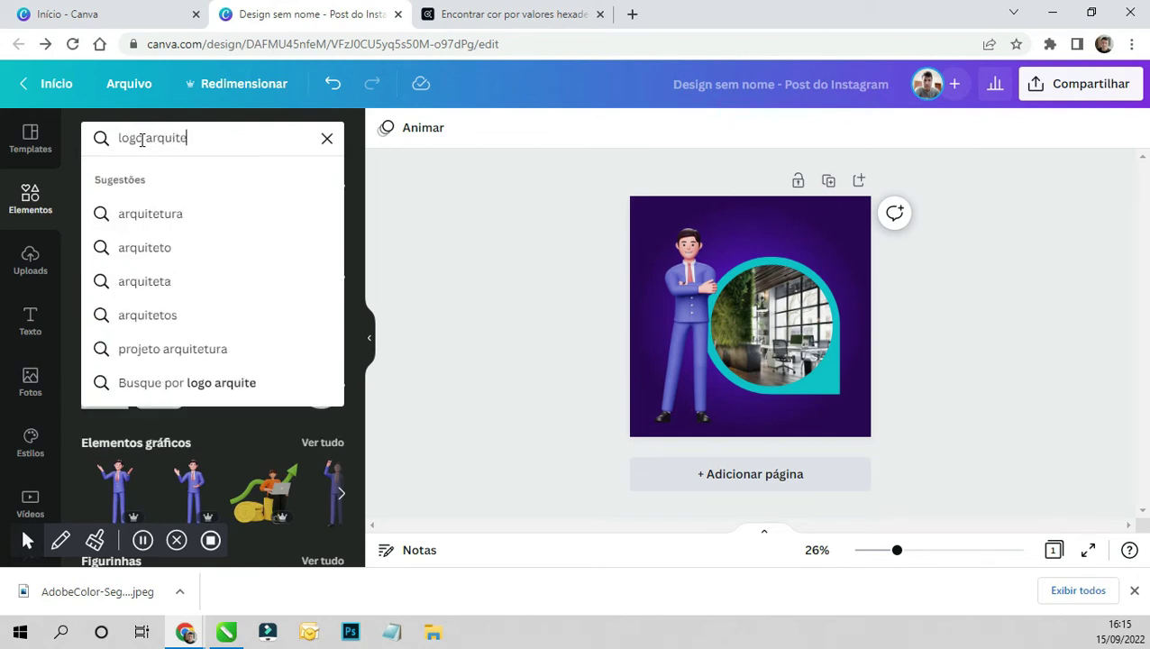
type("tura")
key("Return")
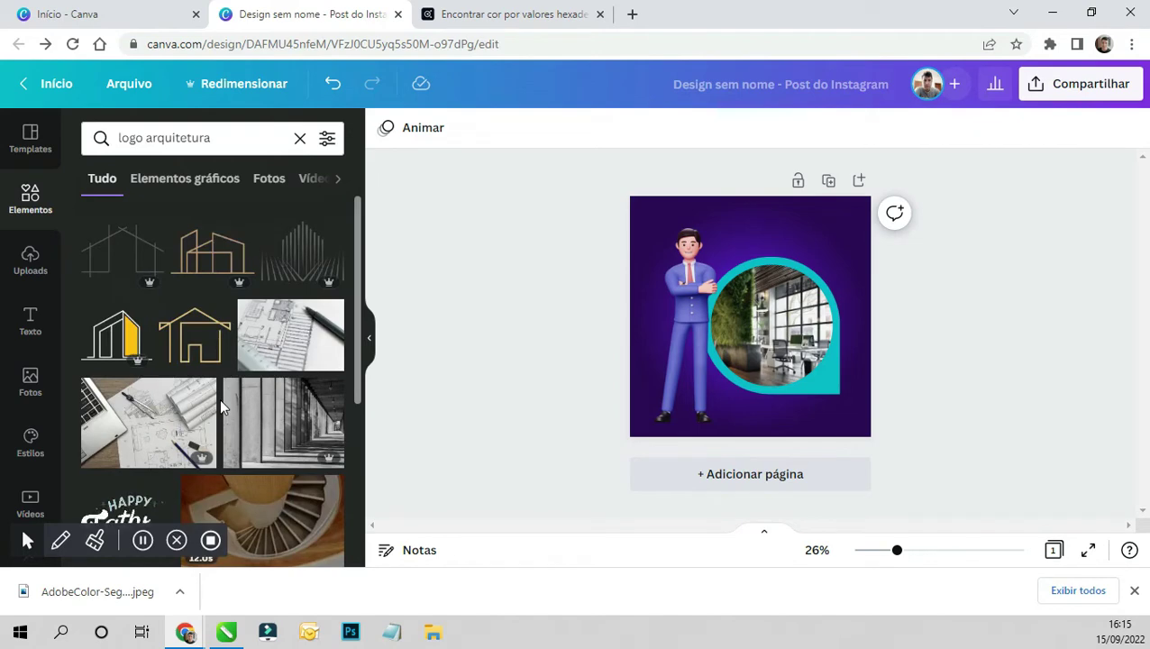
- Add the gold outline building logo and shrink it to a small size
scroll(261, 396, "down", 1)
scroll(304, 394, "down", 2)
scroll(304, 394, "down", 2)
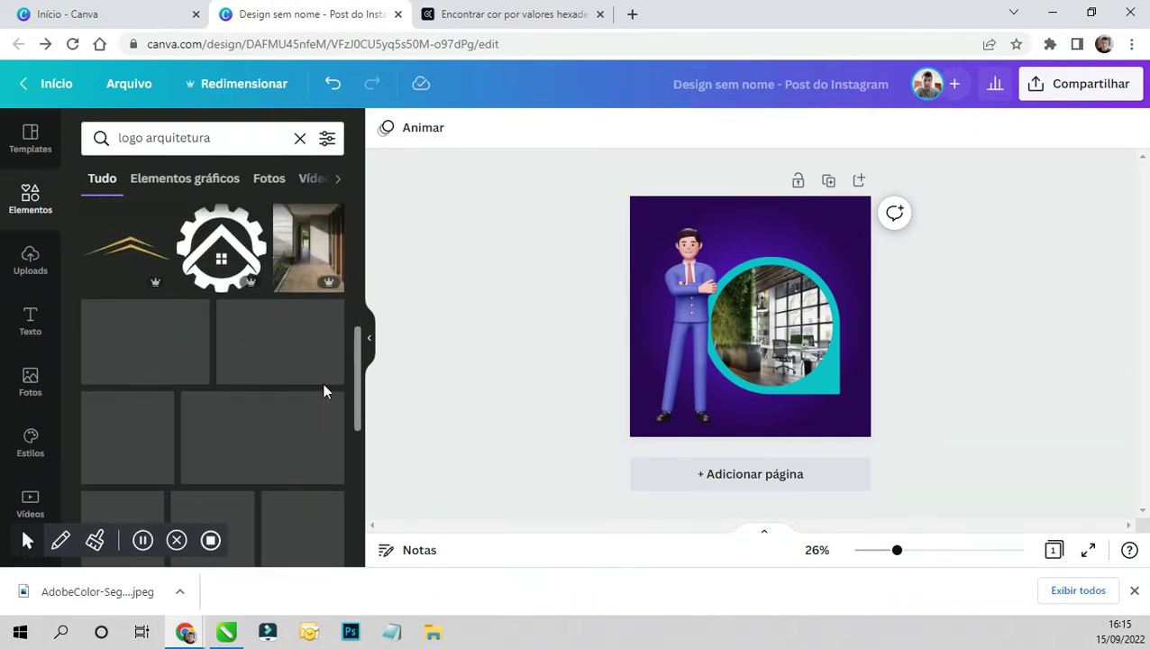
scroll(311, 384, "down", 1)
scroll(316, 373, "down", 1)
scroll(306, 370, "down", 1)
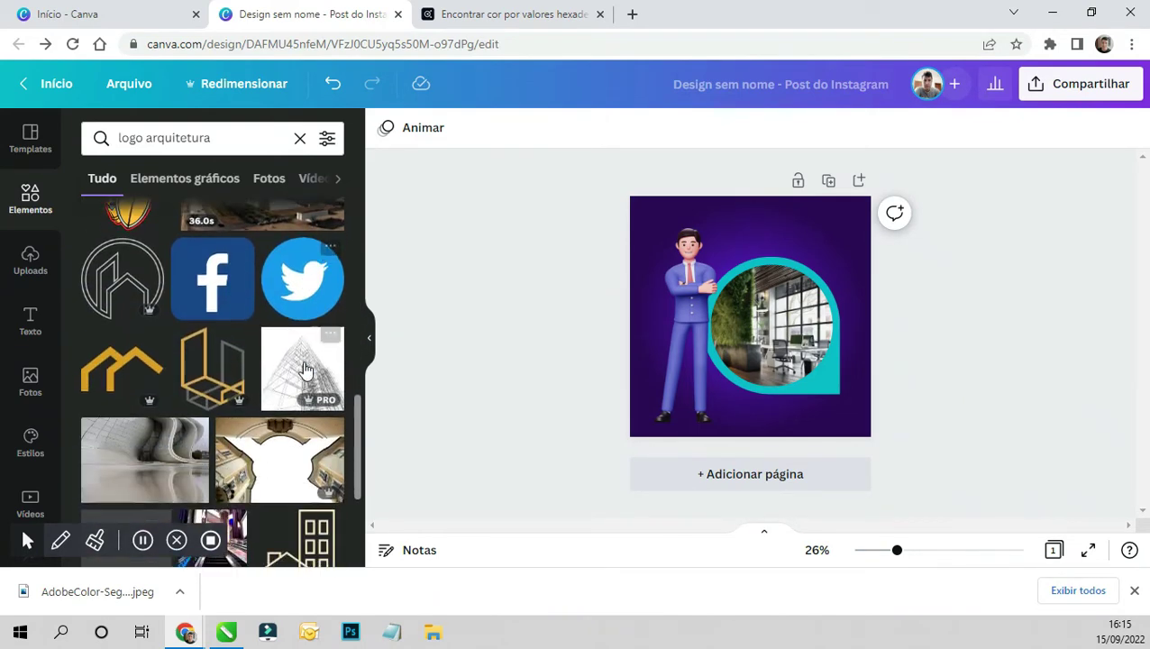
scroll(305, 371, "down", 1)
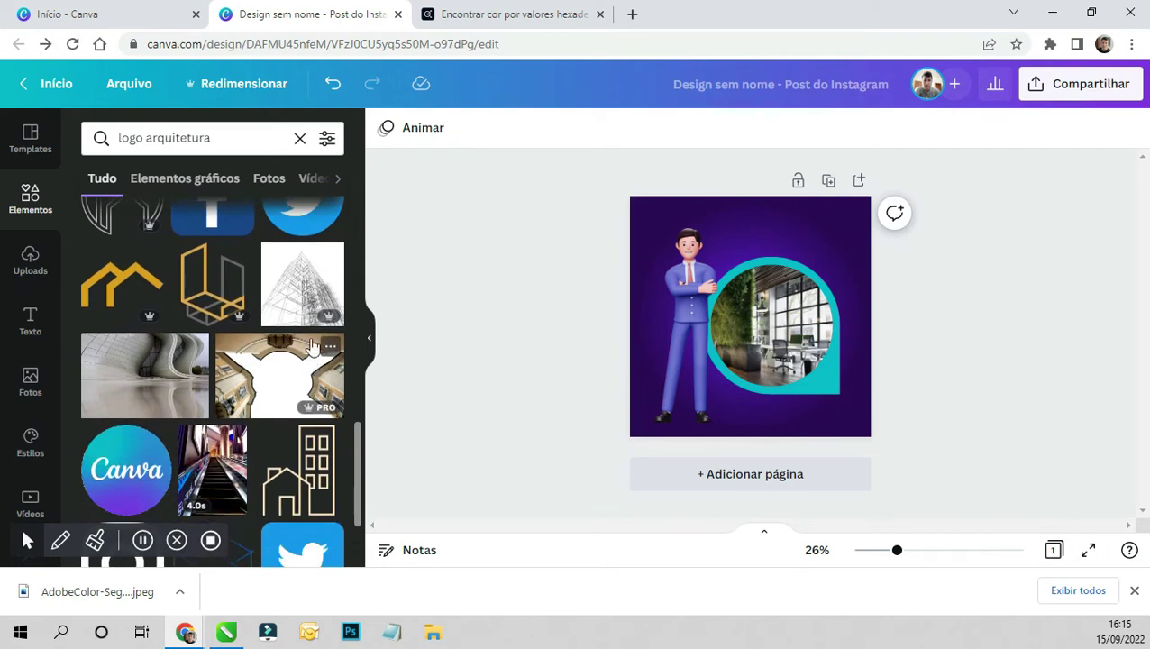
left_click(212, 284)
mouse_move(793, 267)
left_mouse_down()
mouse_move(726, 373)
mouse_move(743, 416)
mouse_move(768, 413)
left_mouse_up()
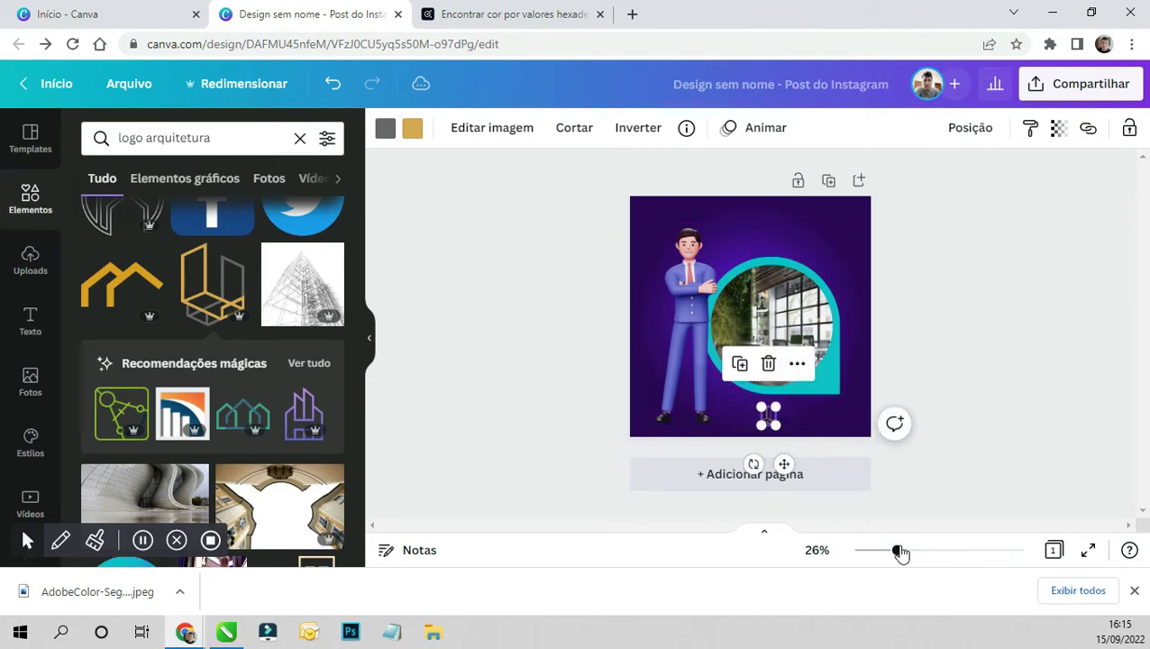
- Zoom the page to 50% and recolour the logo's gold parts teal
left_click_drag(897, 550, 923, 550)
scroll(814, 507, "down", 2)
left_click_drag(799, 385, 808, 367)
left_click(413, 131)
scroll(300, 370, "down", 2)
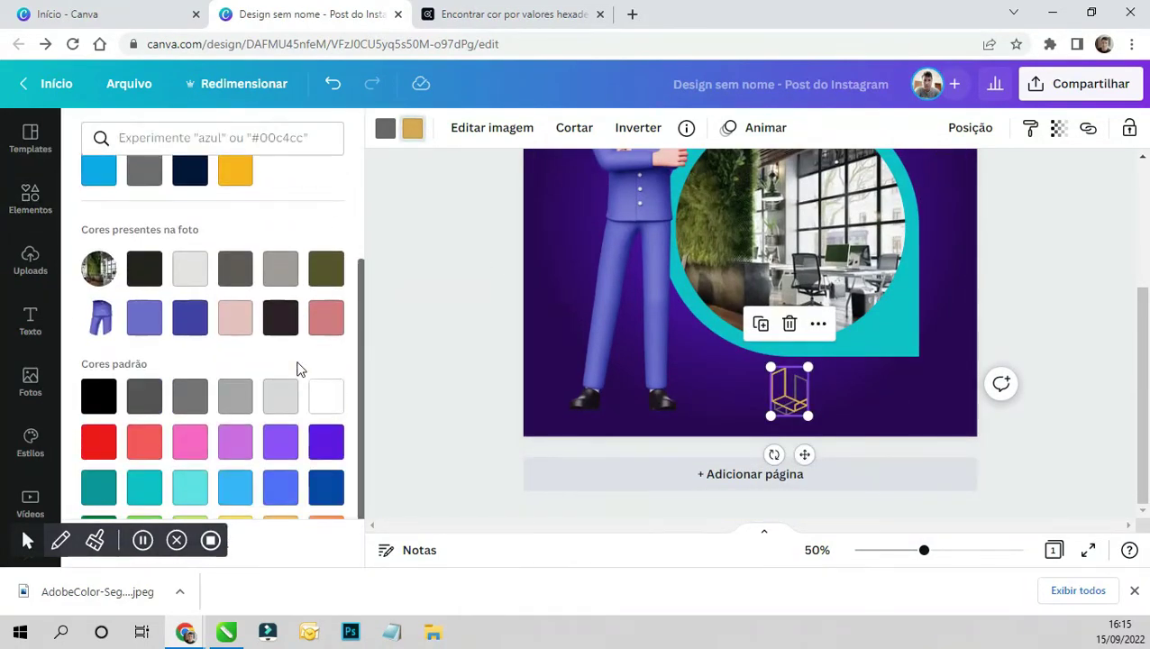
left_click(156, 495)
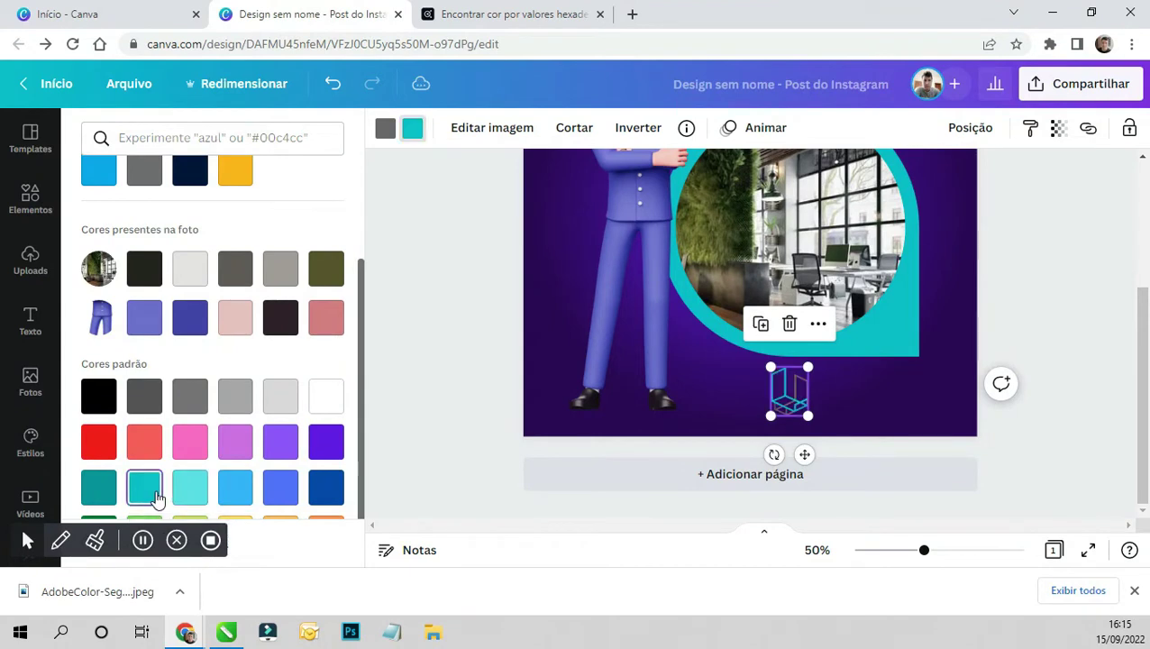
- Make the logo's grey parts white and shrink the logo slightly
left_click(386, 131)
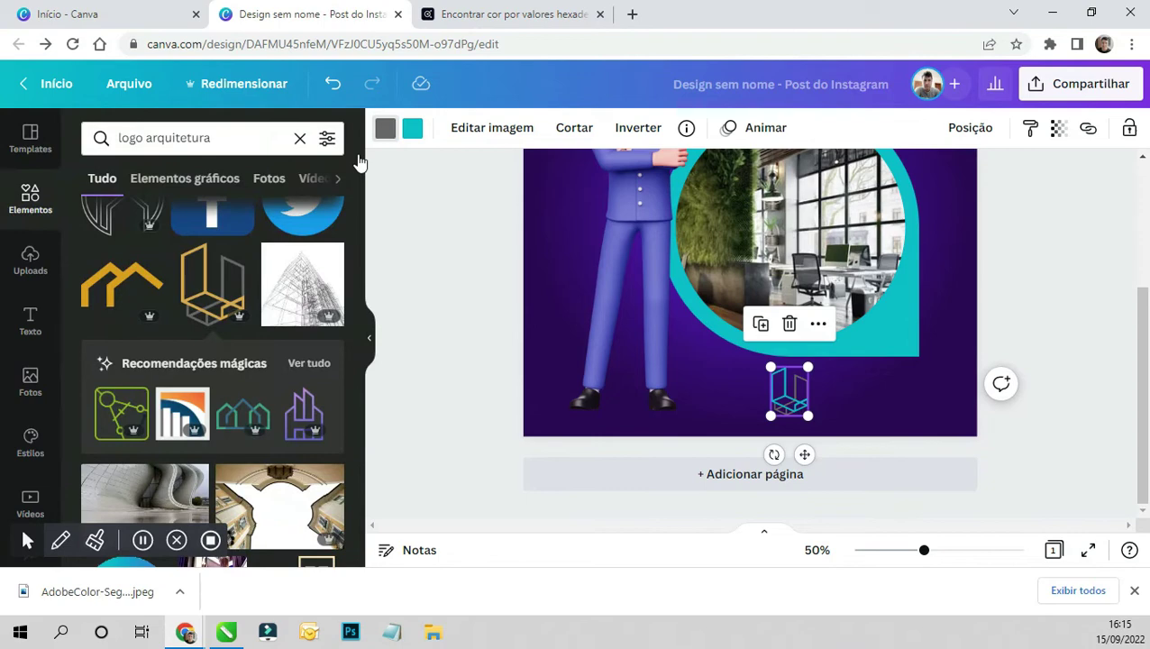
left_click(384, 132)
scroll(270, 378, "down", 1)
scroll(315, 388, "down", 2)
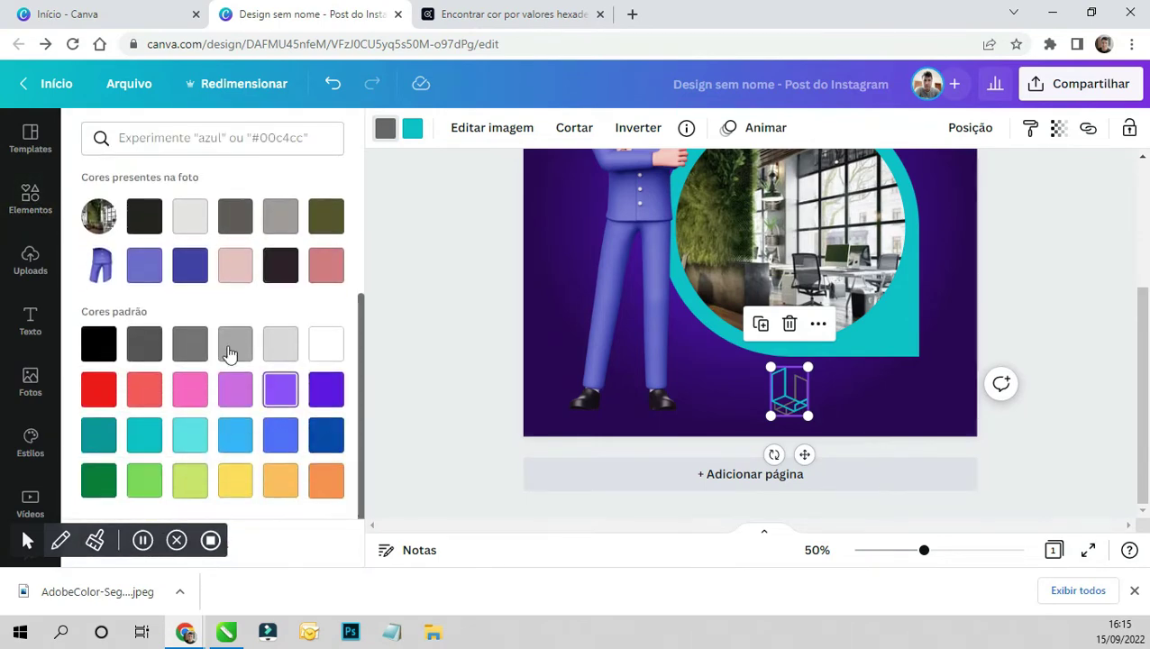
left_click(326, 346)
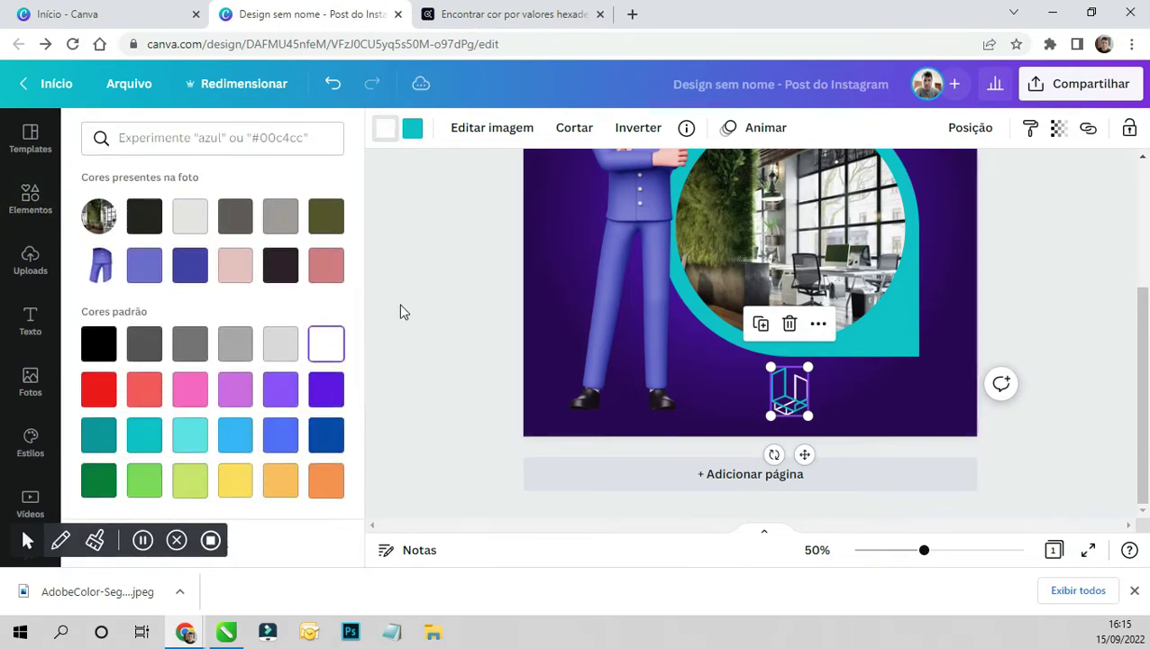
key("Escape")
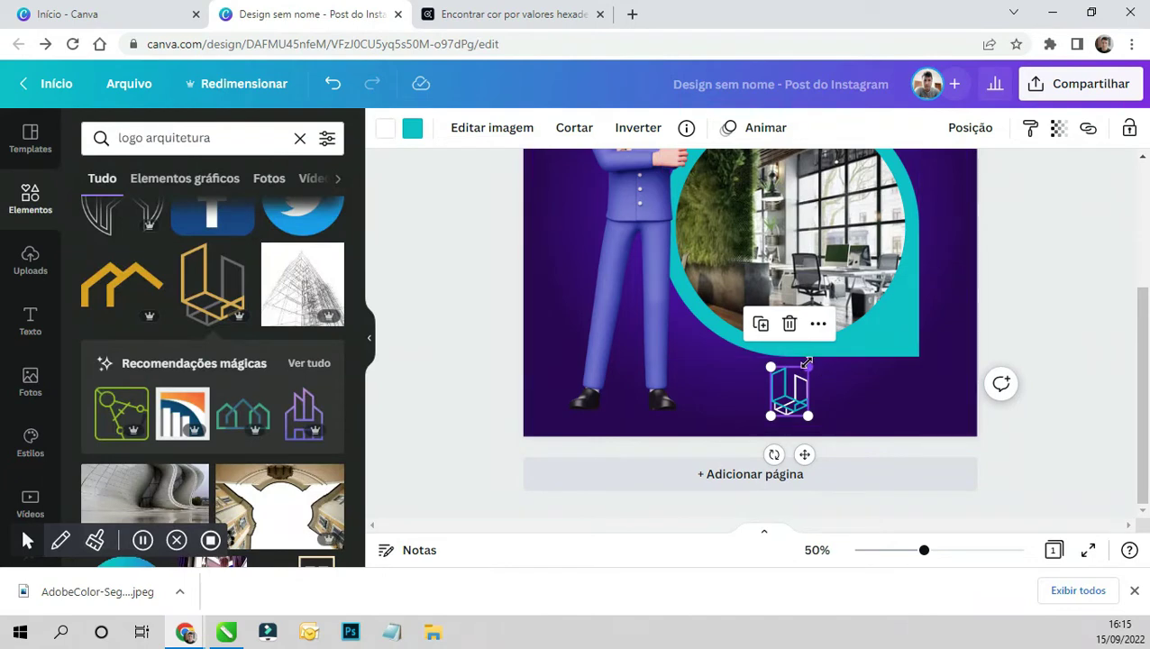
left_click_drag(806, 363, 800, 377)
left_click(457, 313)
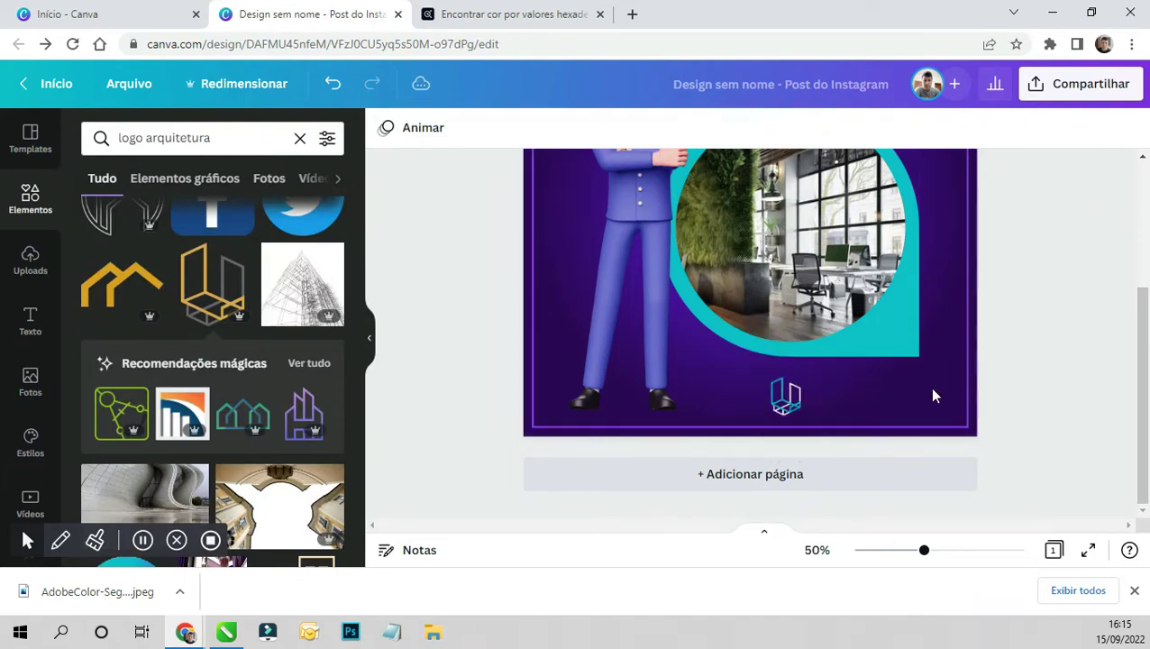
double_click(225, 140)
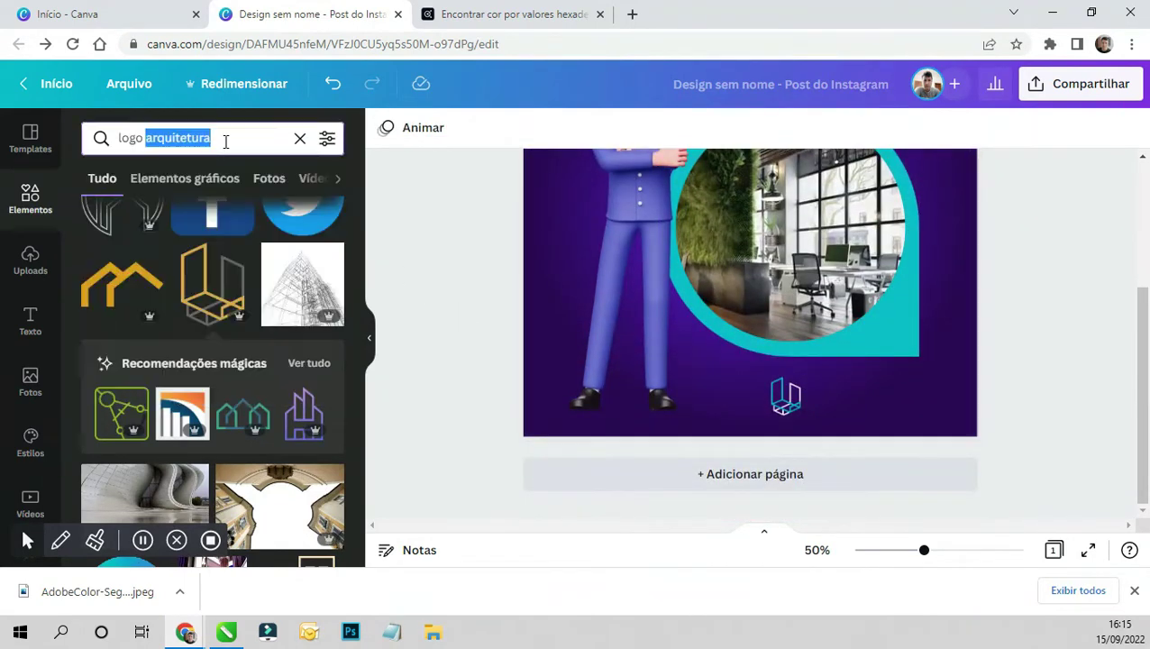
- Add a 'Lenog Arquitetura' title and place it beside the logo near the bottom
left_click(31, 321)
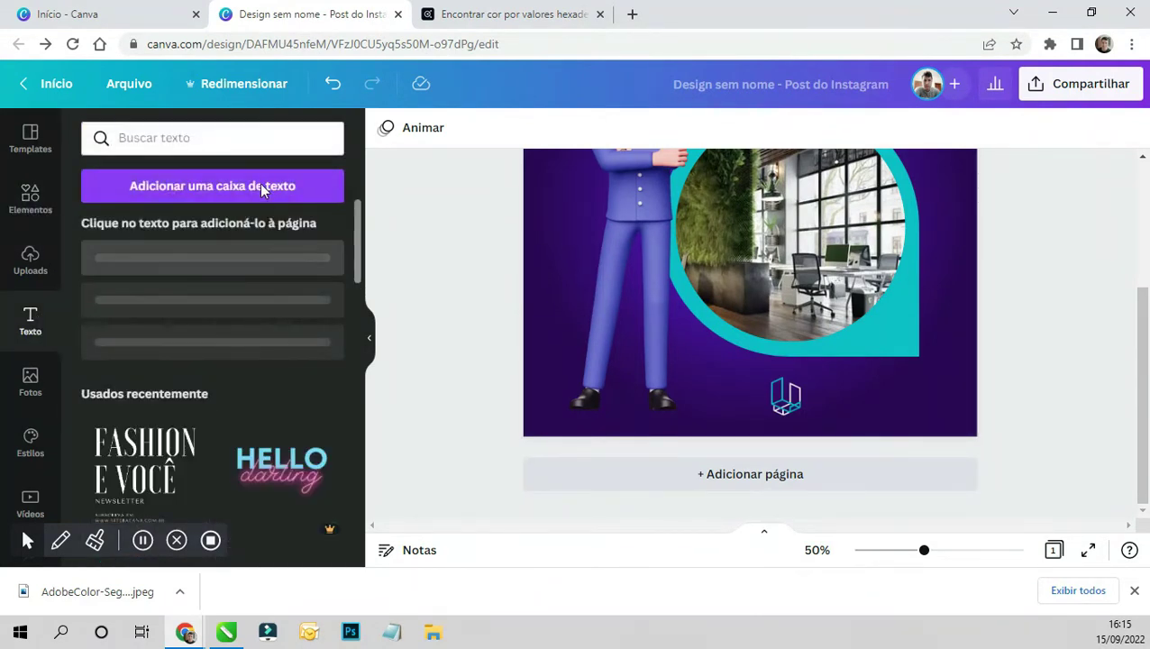
left_click(241, 285)
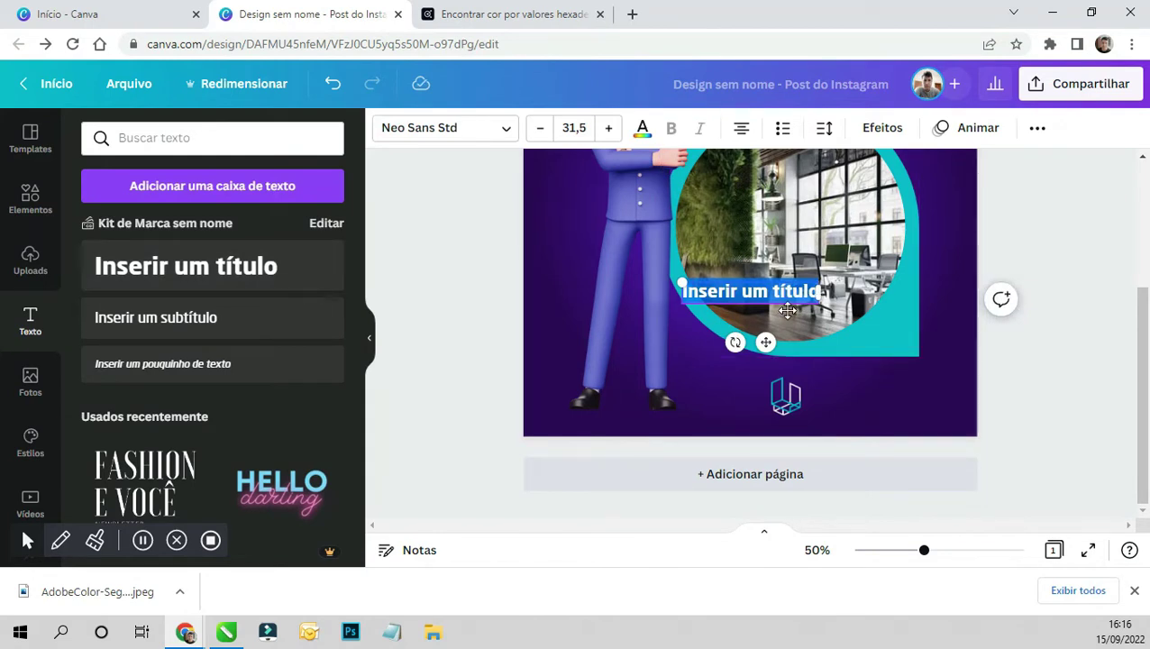
type("lend")
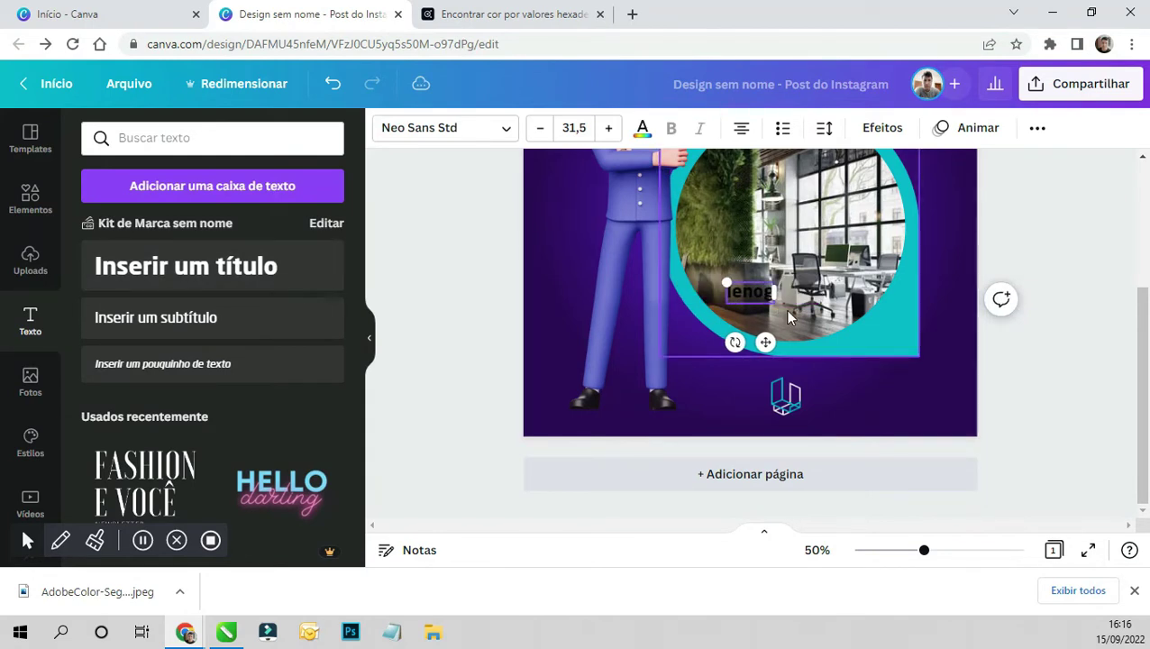
key("BackSpace")
key("BackSpace")
key("BackSpace")
type("Lenog Arquitetara")
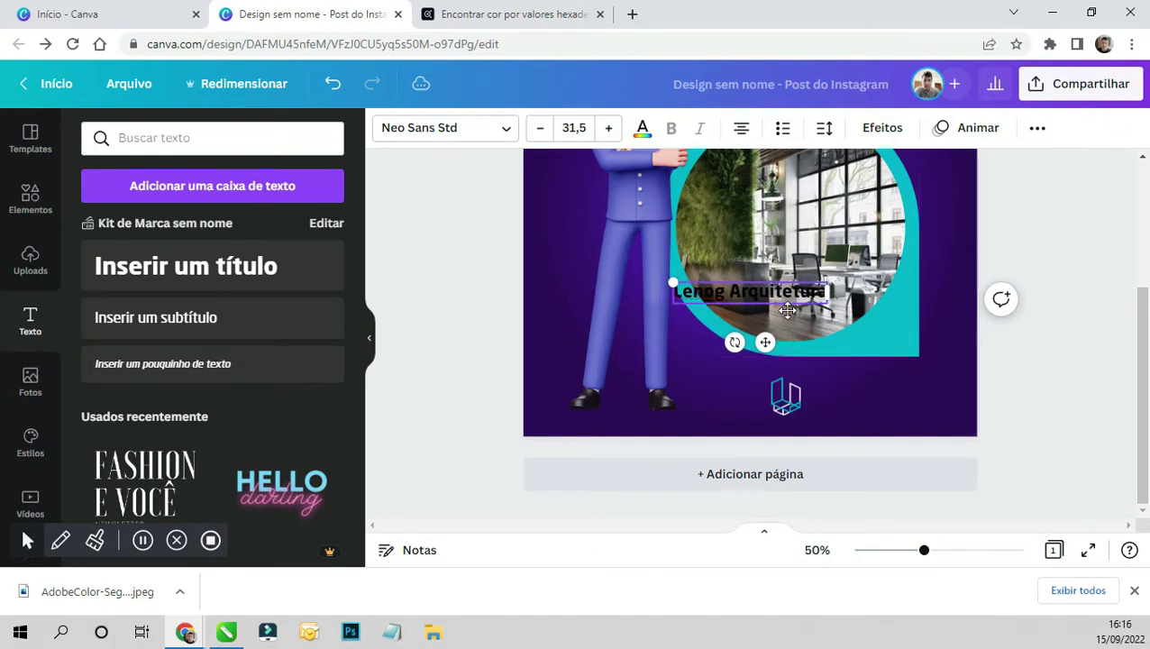
left_click_drag(816, 287, 808, 288)
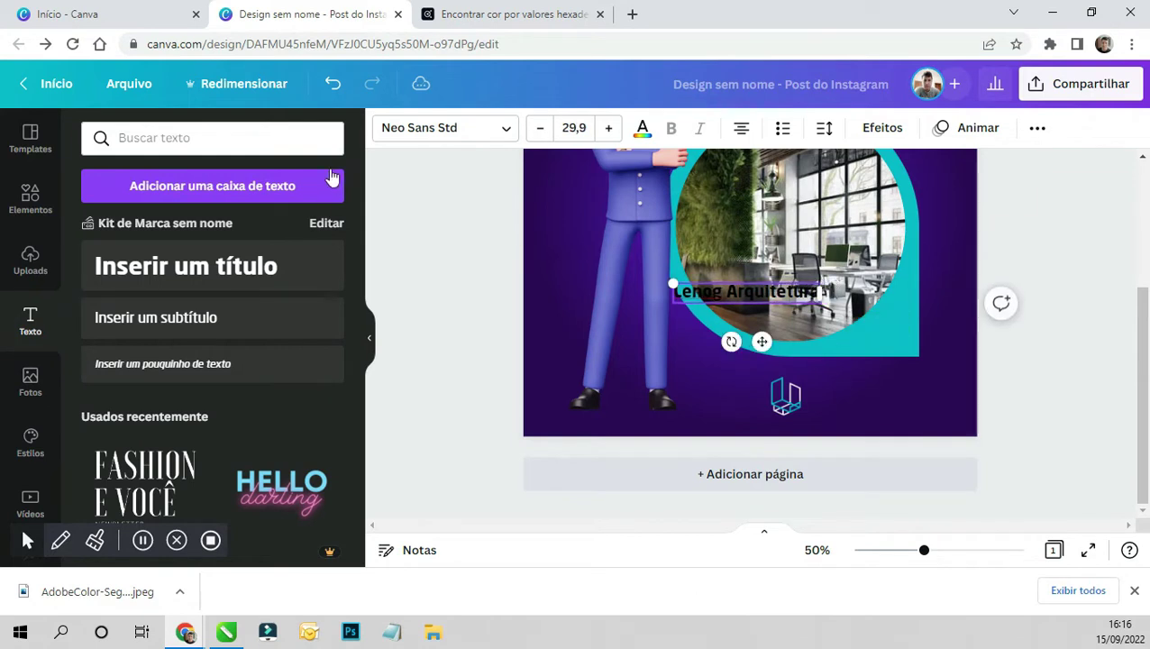
left_click_drag(811, 315, 892, 382)
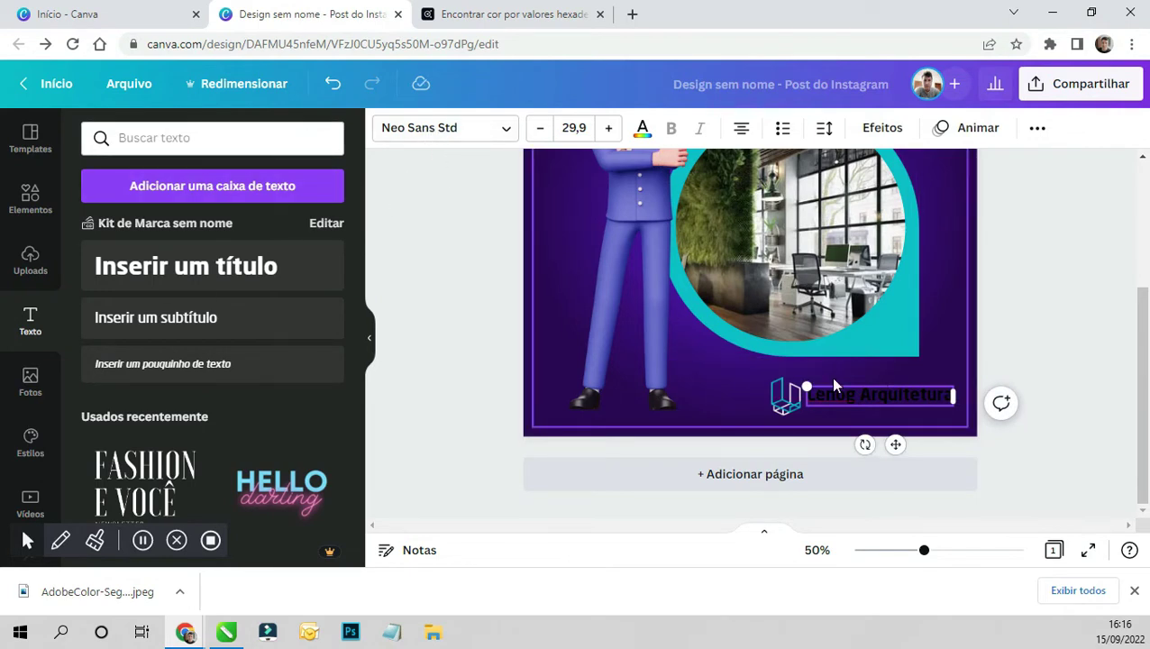
- Apply the Chau Philomene font to 'Lenog Arquitetura' and left-align it on two lines
left_click(412, 139)
scroll(217, 347, "down", 2)
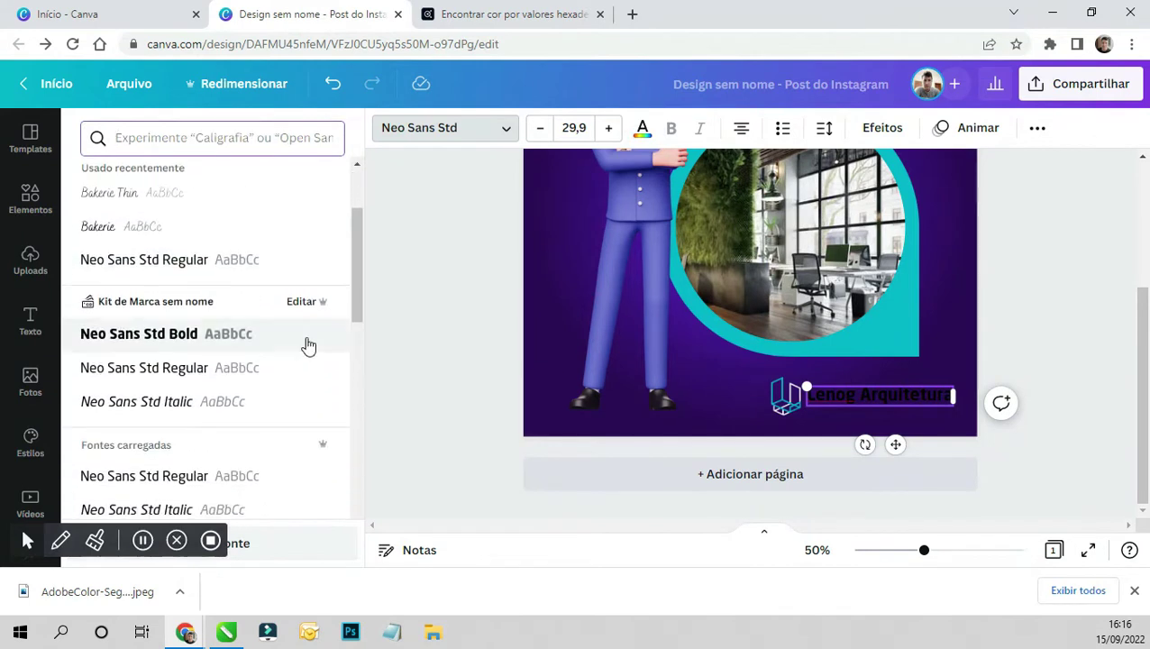
scroll(295, 324, "down", 1)
scroll(236, 342, "down", 2)
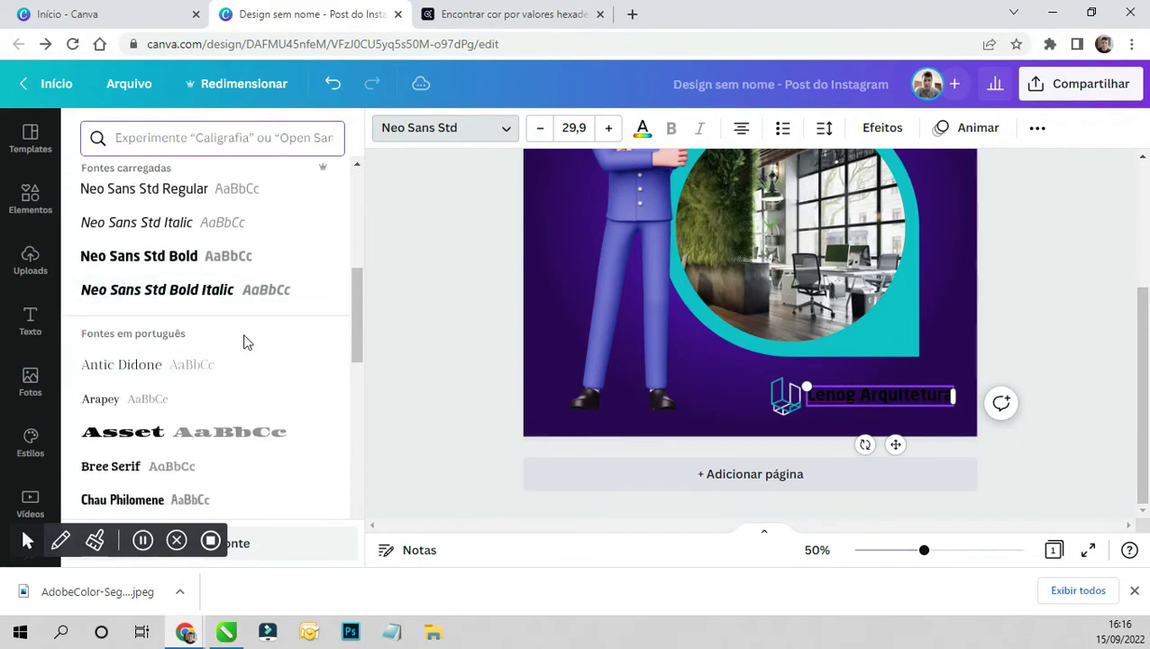
scroll(245, 346, "down", 1)
left_click(120, 341)
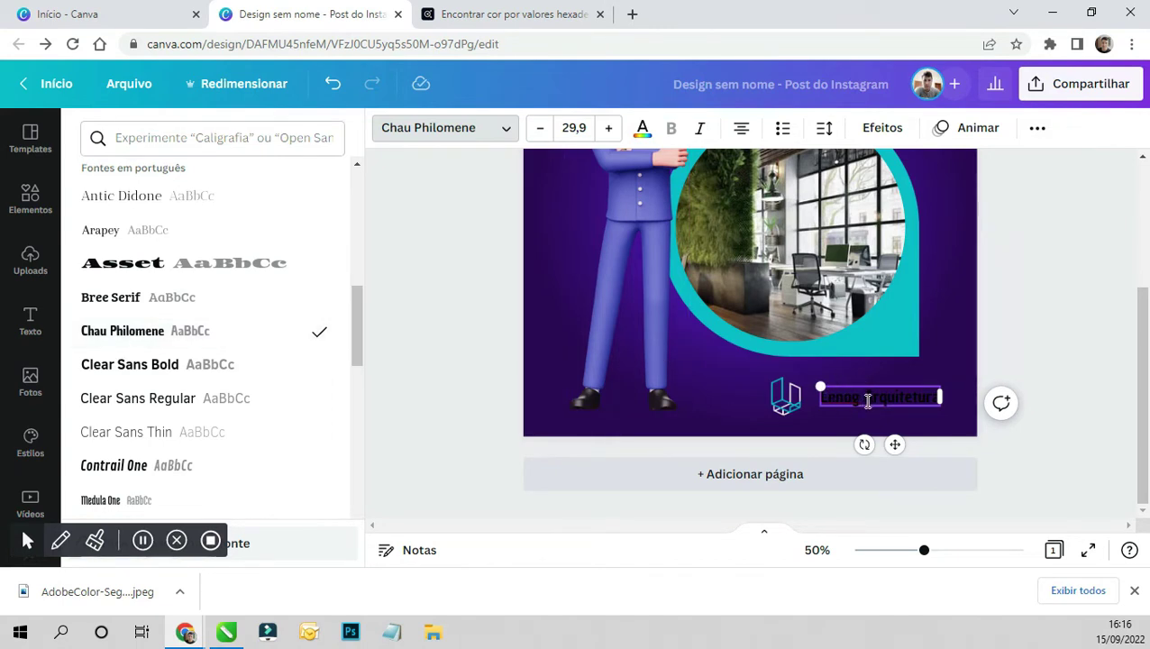
key("Escape")
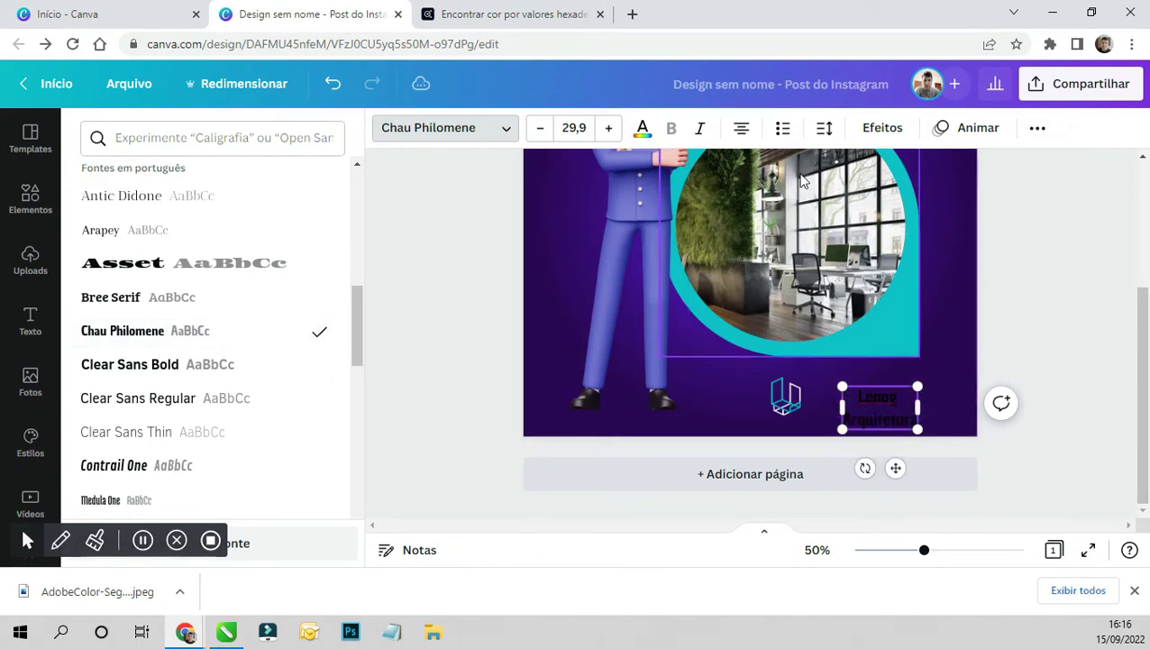
left_click(743, 129)
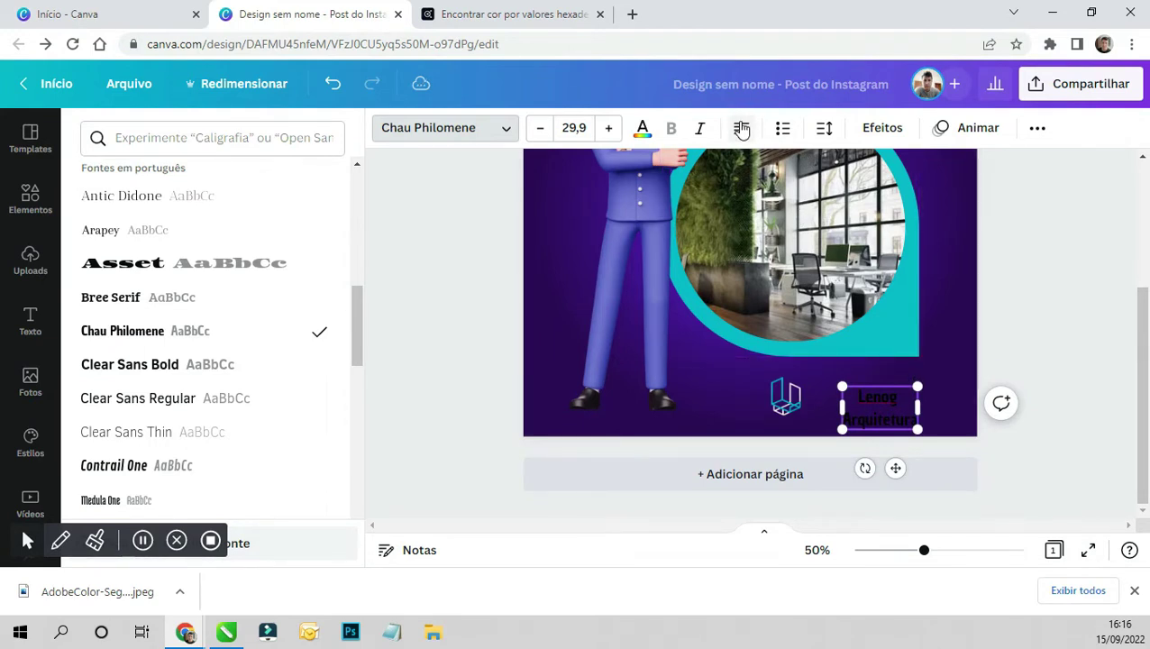
left_click(912, 404)
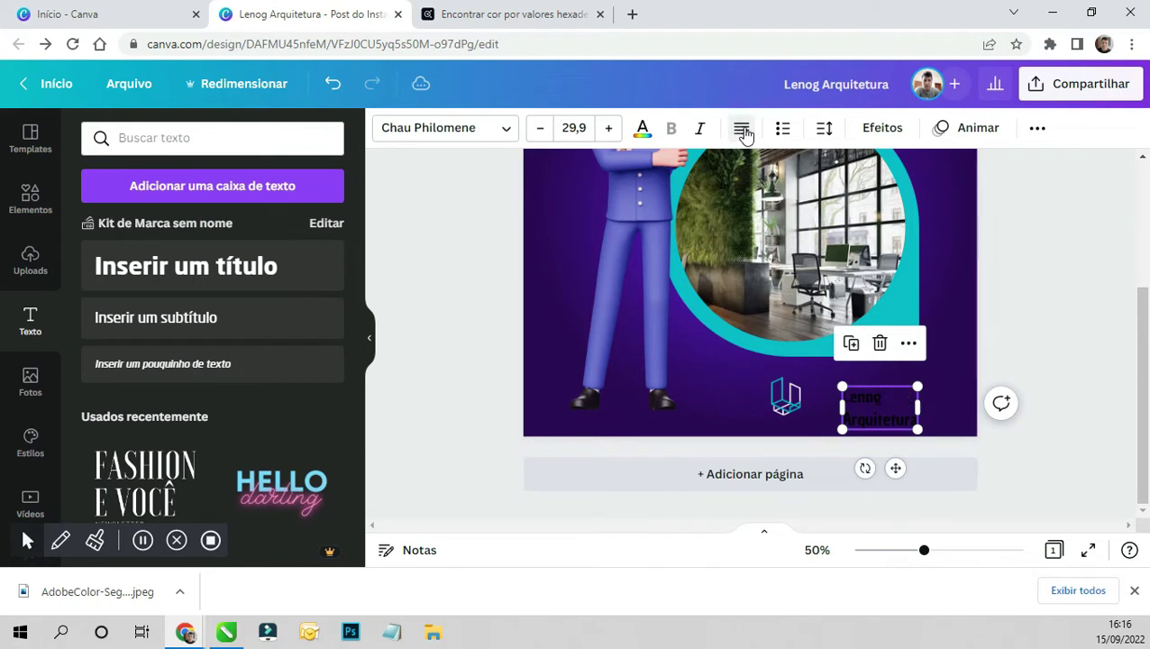
- Tighten the text's line spacing, move it toward the logo, and make it white
left_click(824, 131)
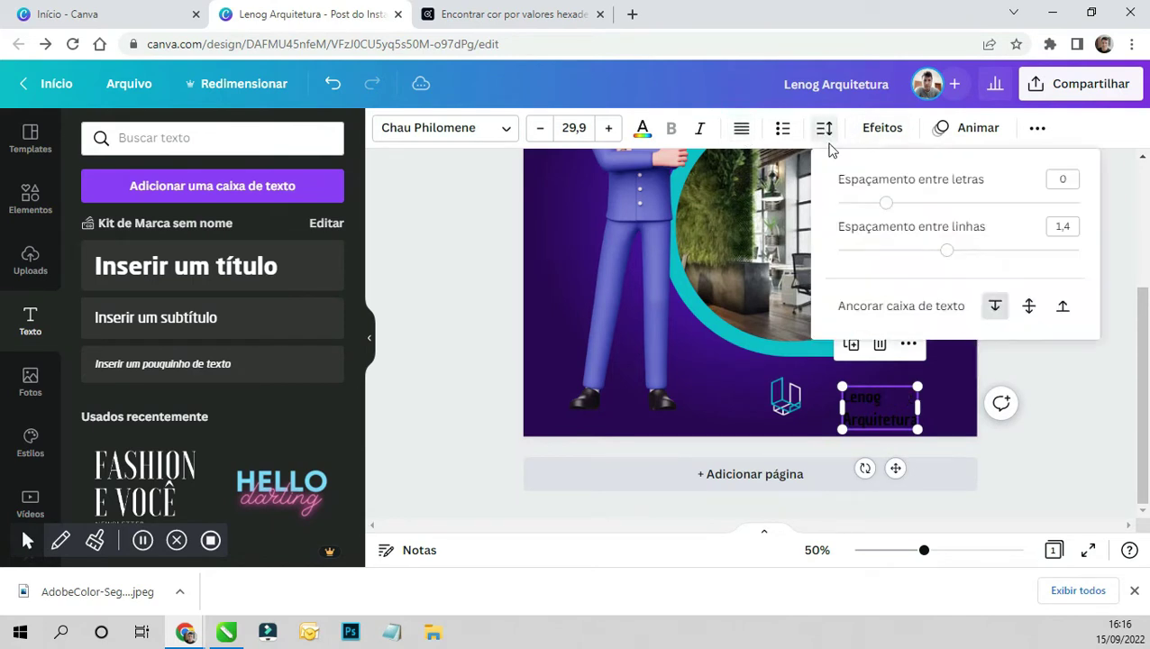
left_click_drag(936, 258, 908, 259)
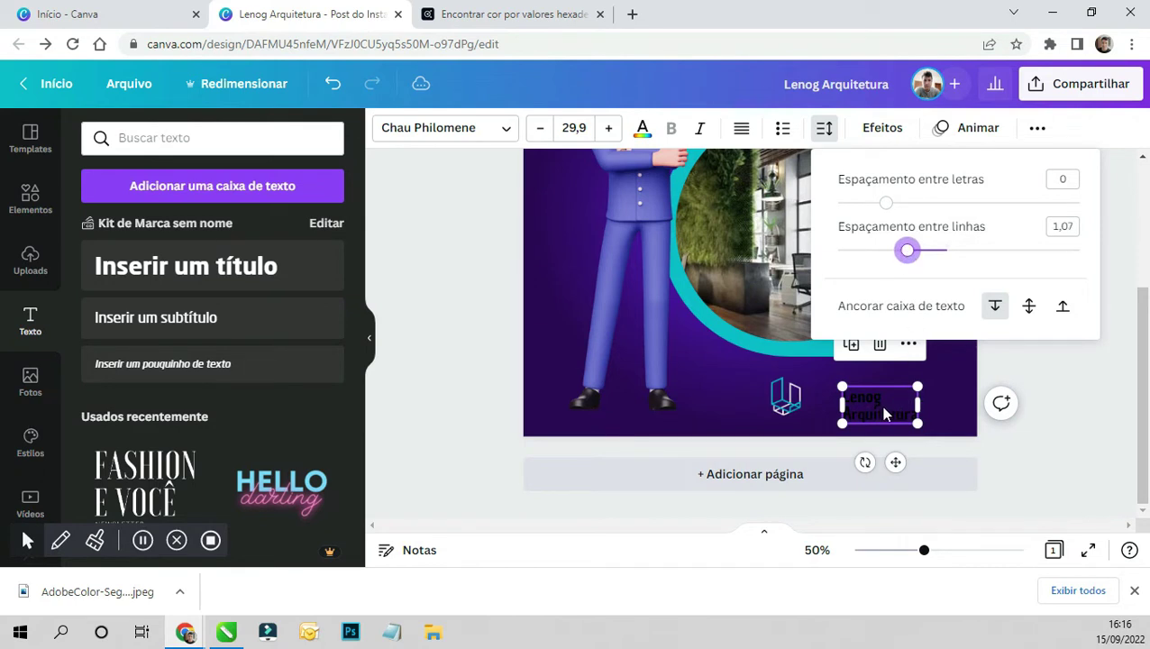
mouse_move(884, 413)
left_mouse_down()
mouse_move(856, 403)
mouse_move(879, 382)
left_mouse_up()
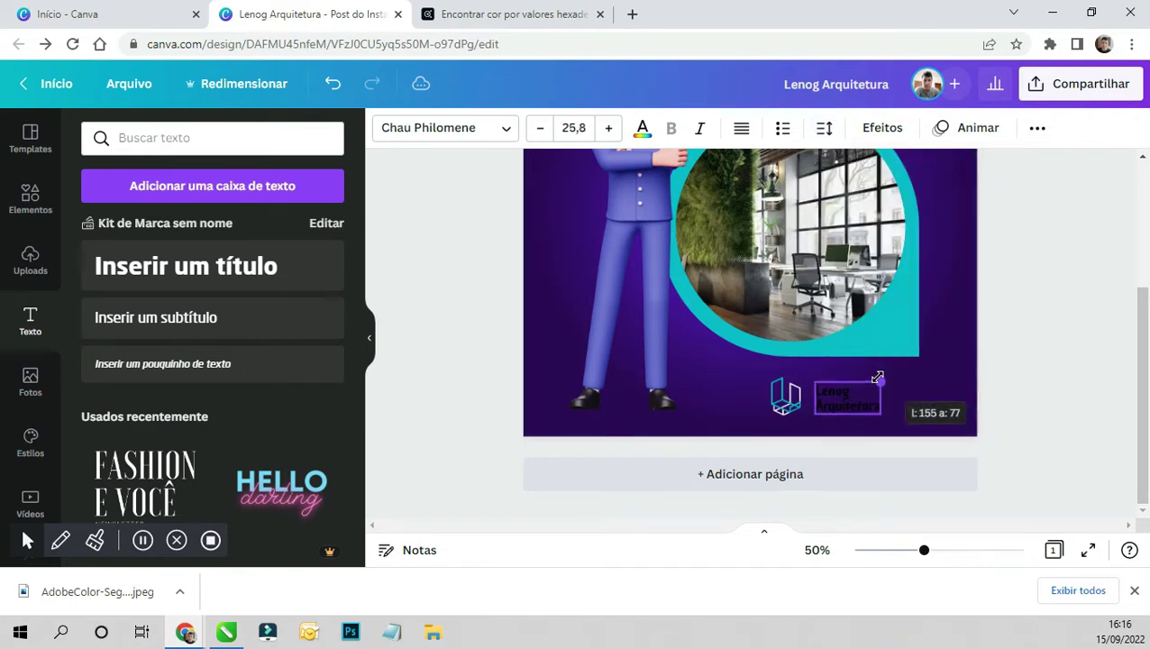
left_click(830, 390)
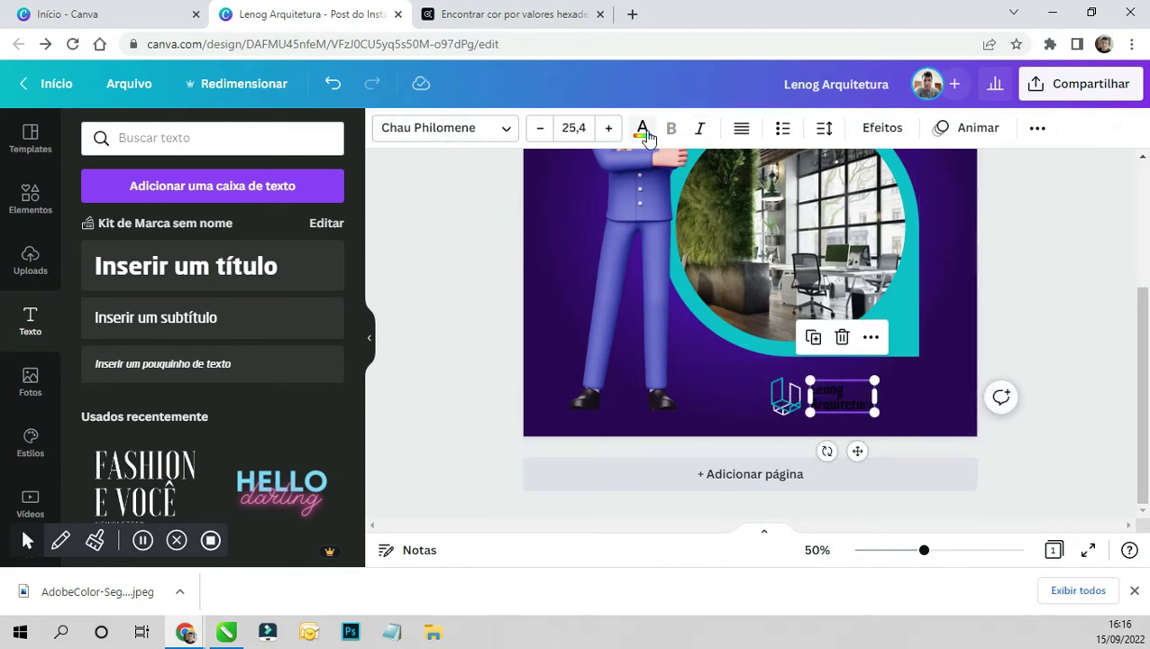
left_click(642, 128)
left_click(280, 217)
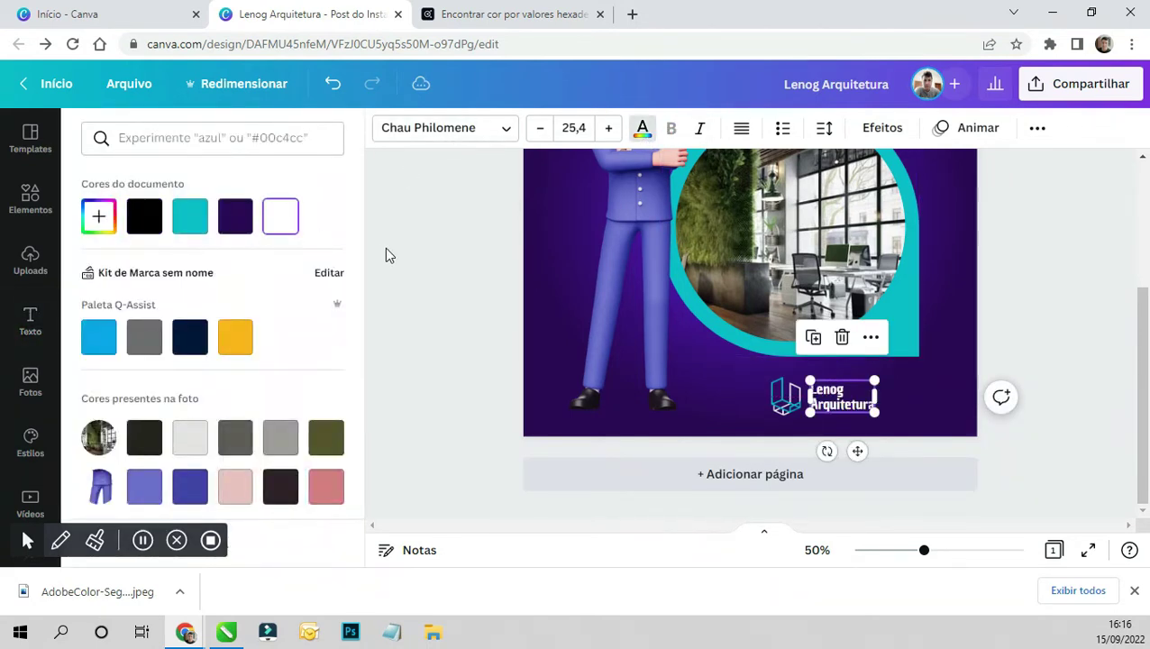
- Widen letter spacing to 59, then shrink logo and text into the lower-right corner
left_click(826, 132)
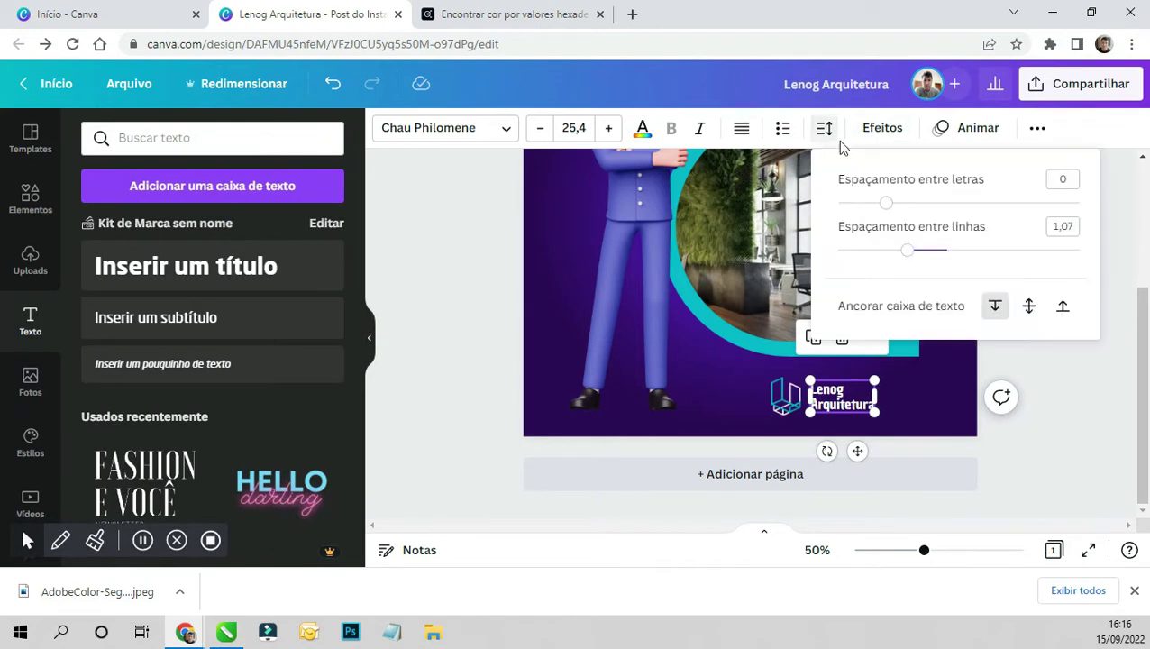
mouse_move(886, 205)
left_mouse_down()
mouse_move(906, 203)
mouse_move(901, 213)
left_mouse_up()
left_click(1082, 402)
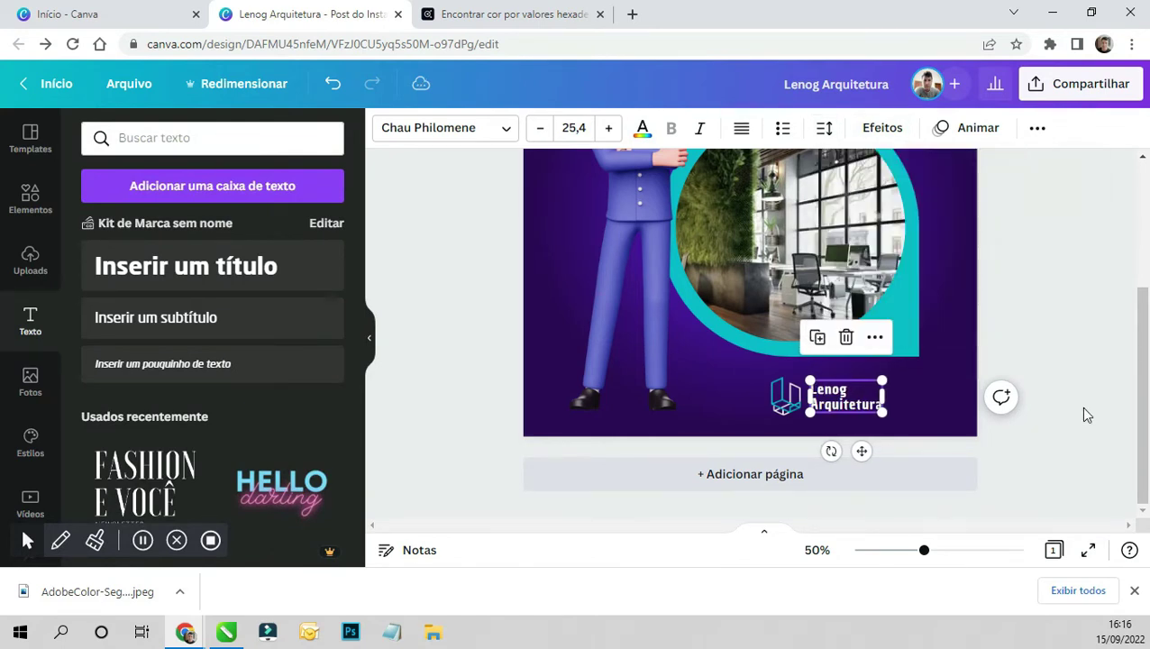
left_click(830, 407)
mouse_move(882, 377)
left_mouse_down()
mouse_move(878, 405)
mouse_move(908, 406)
left_mouse_up()
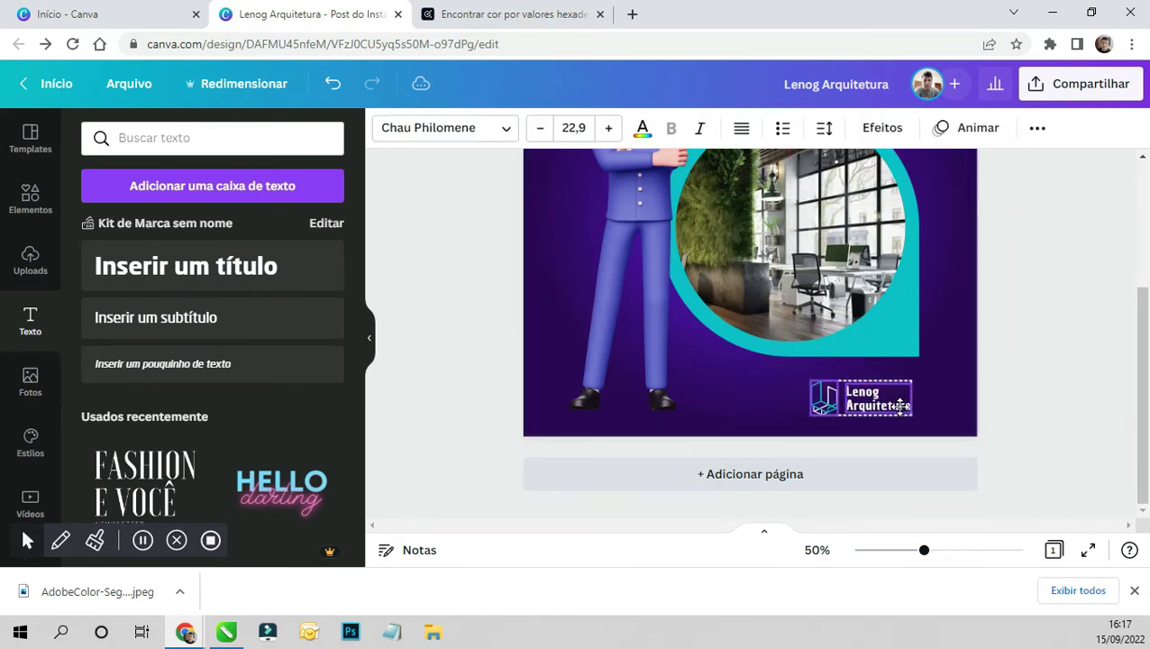
left_click(966, 500)
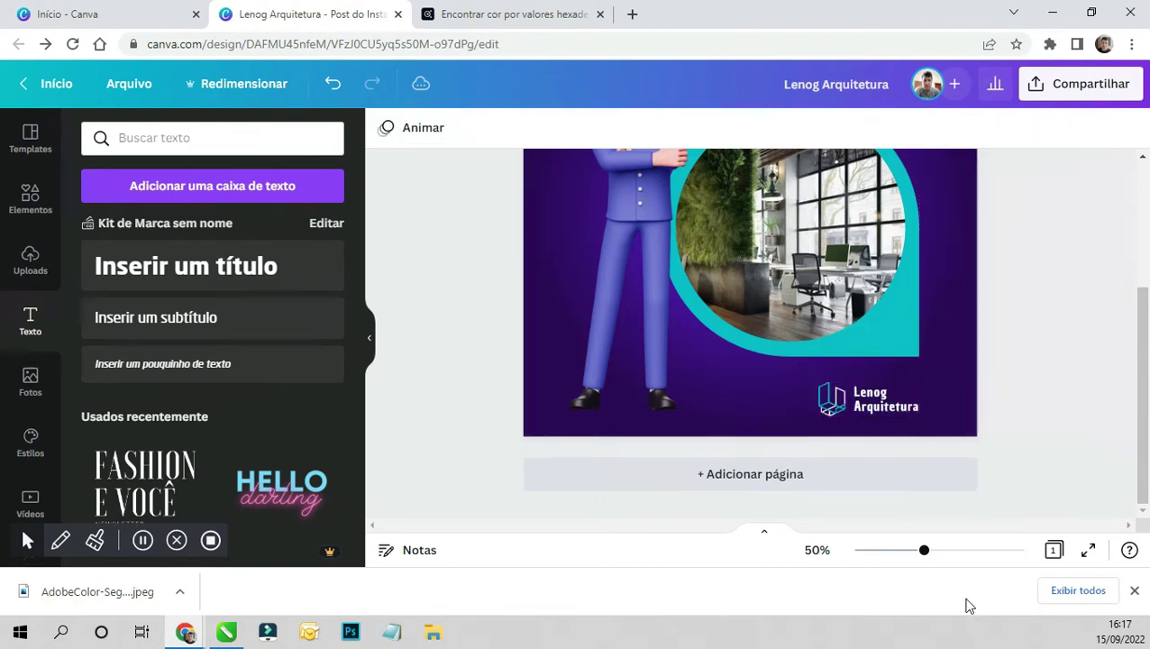
left_click_drag(920, 551, 899, 552)
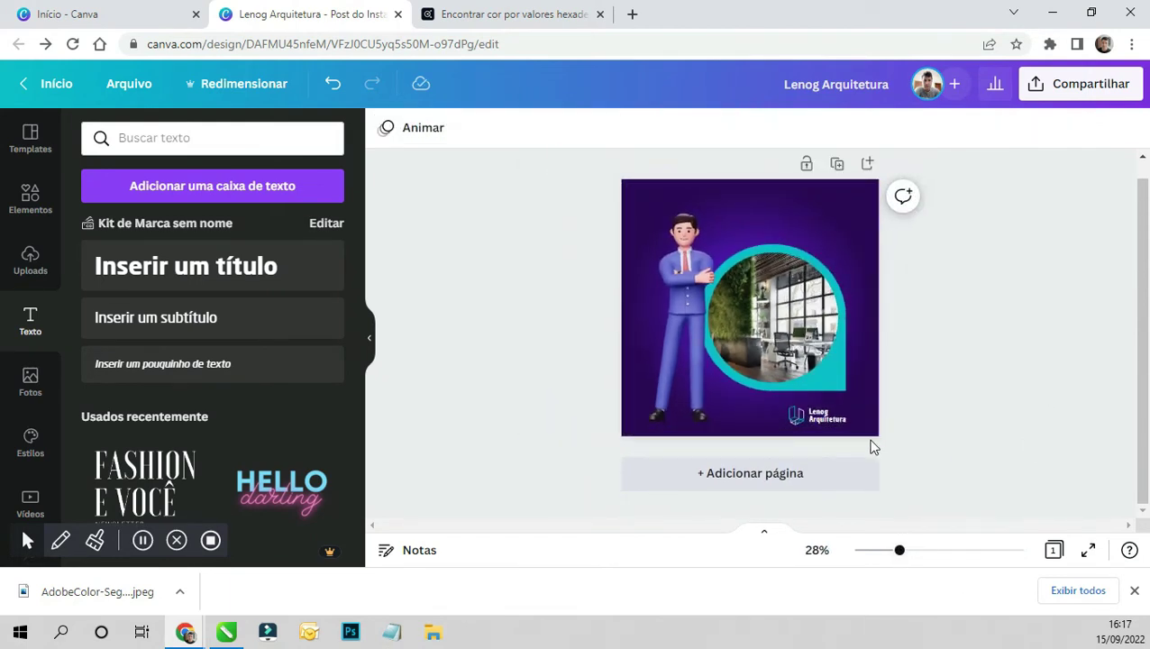
- Nudge the circular office photo up, then enlarge the Lenog Arquitetura logo icon and name together
left_click(838, 397)
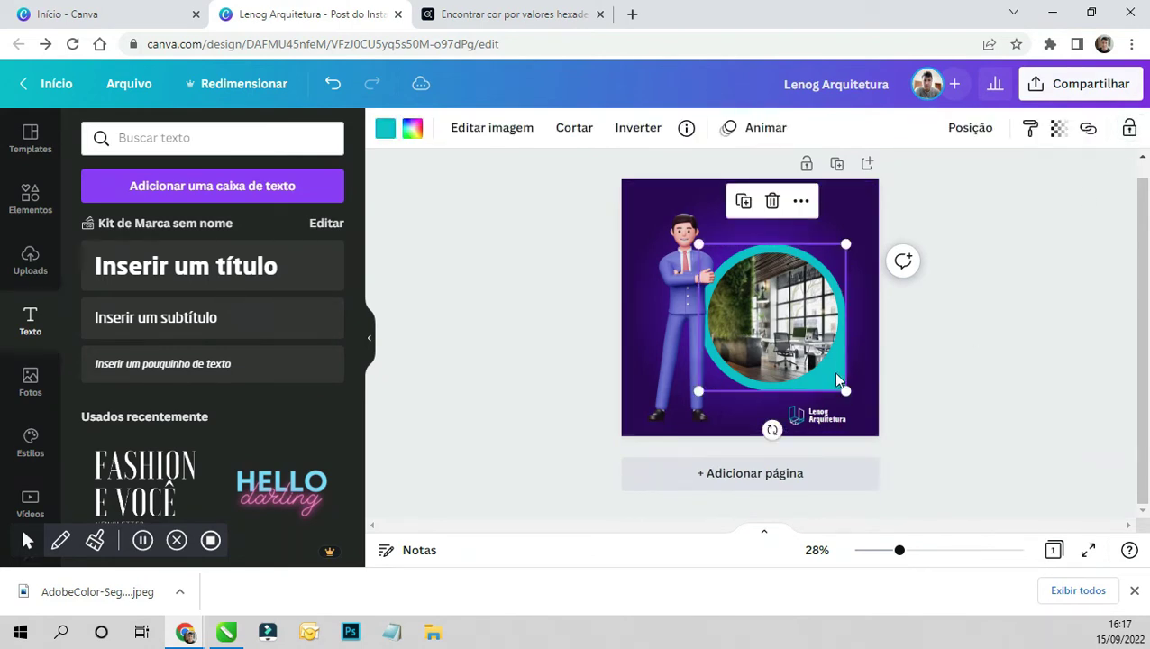
left_click_drag(836, 379, 836, 367)
left_click(818, 419)
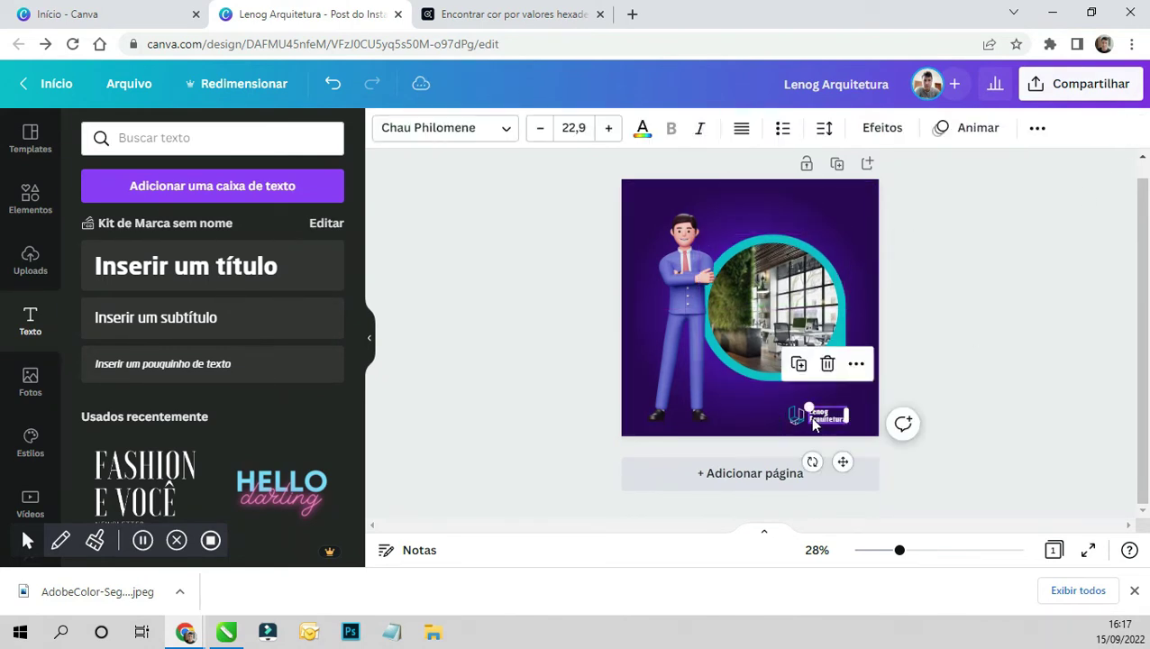
left_click(796, 416, "shift")
mouse_move(783, 403)
left_mouse_down()
mouse_move(773, 399)
mouse_move(816, 403)
left_mouse_up()
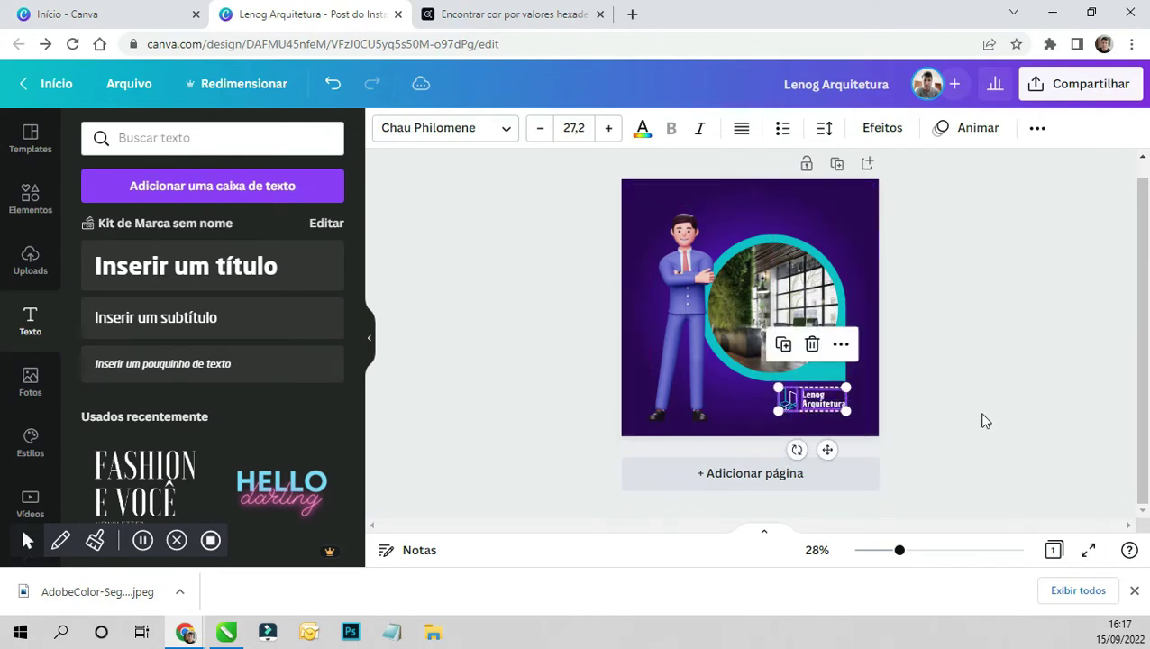
left_click(998, 389)
key("ctrl+z")
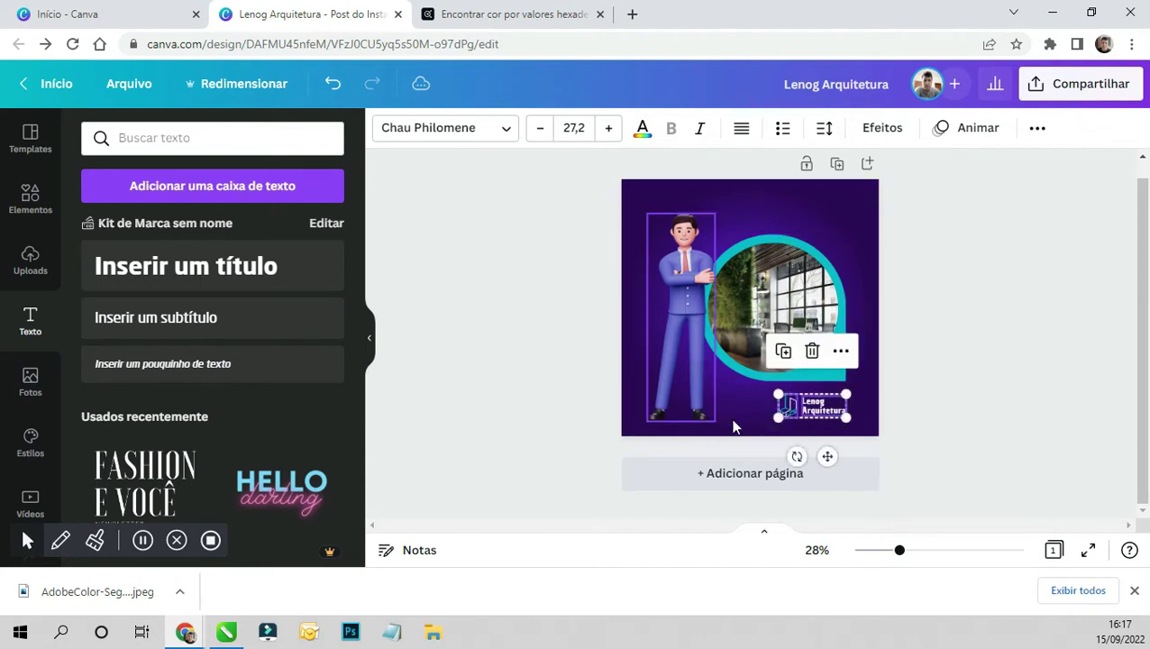
left_click(972, 376)
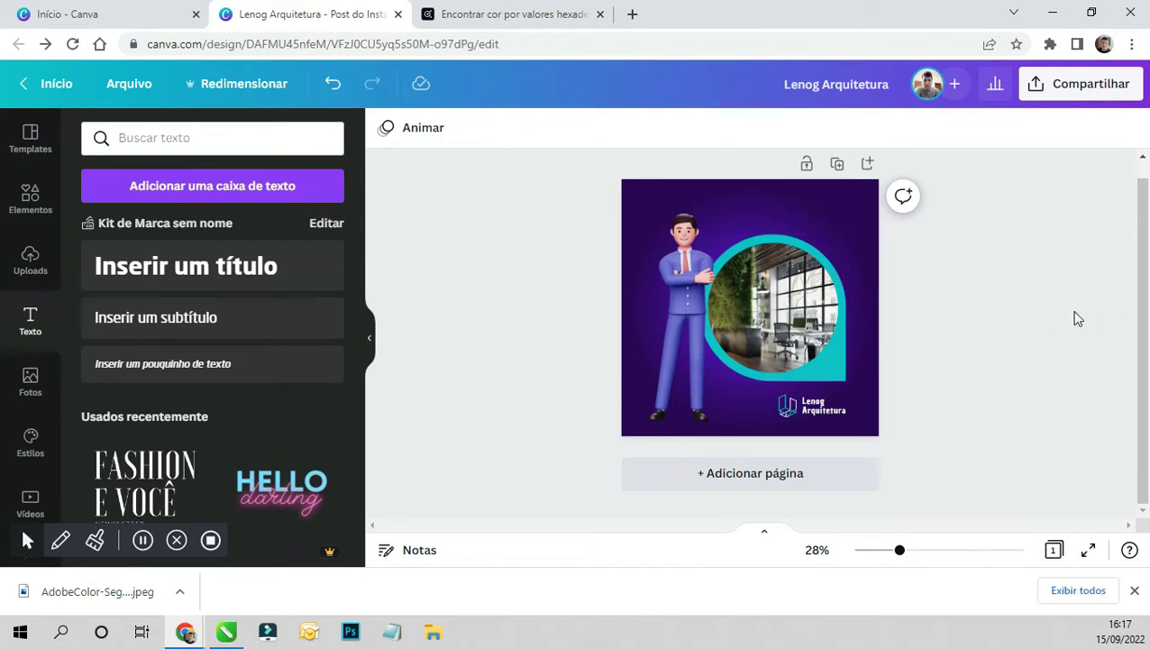
- Resize the circular office photo frame, shrinking it slightly and then enlarging it
scroll(1060, 350, "up", 1)
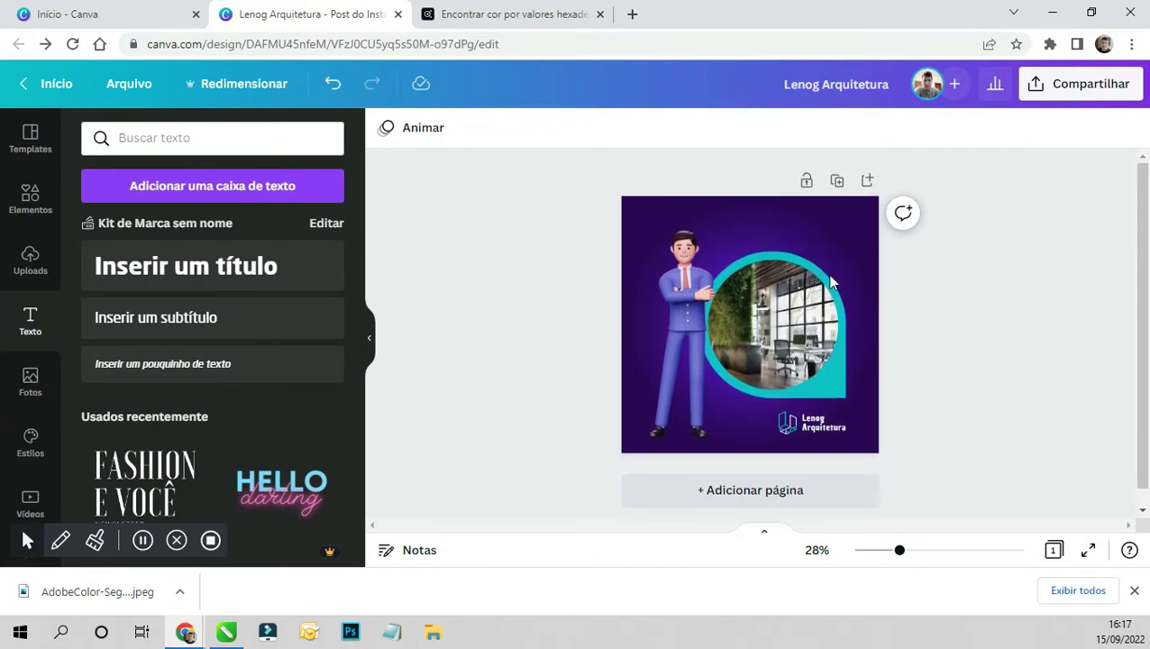
left_click(795, 326)
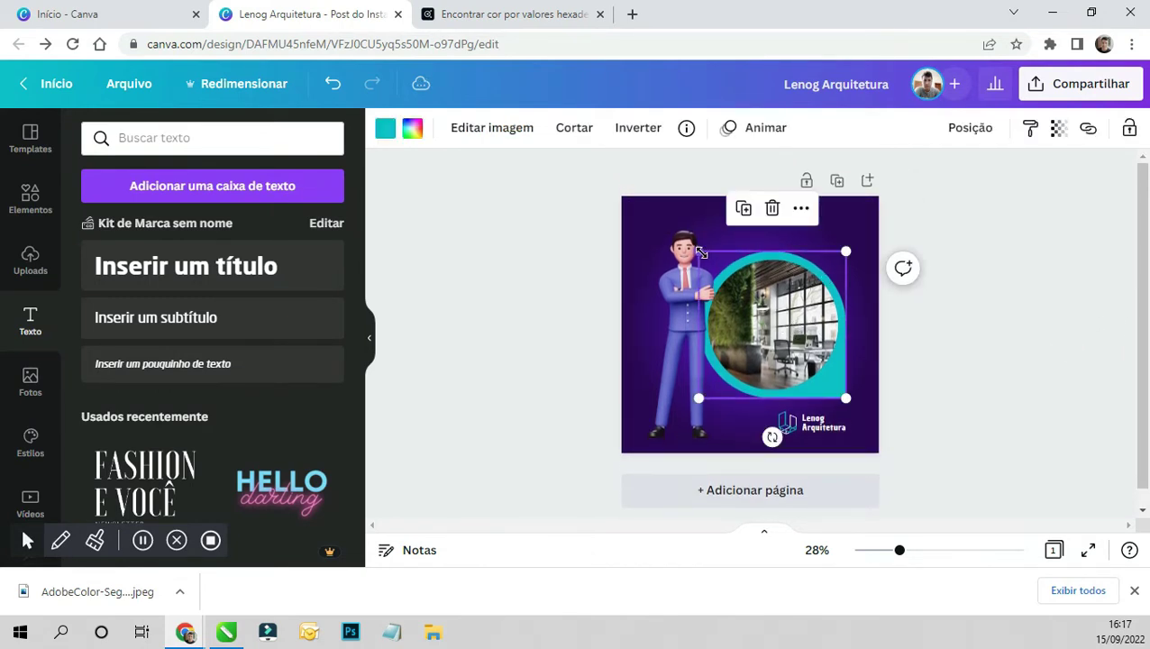
left_click_drag(700, 250, 704, 257)
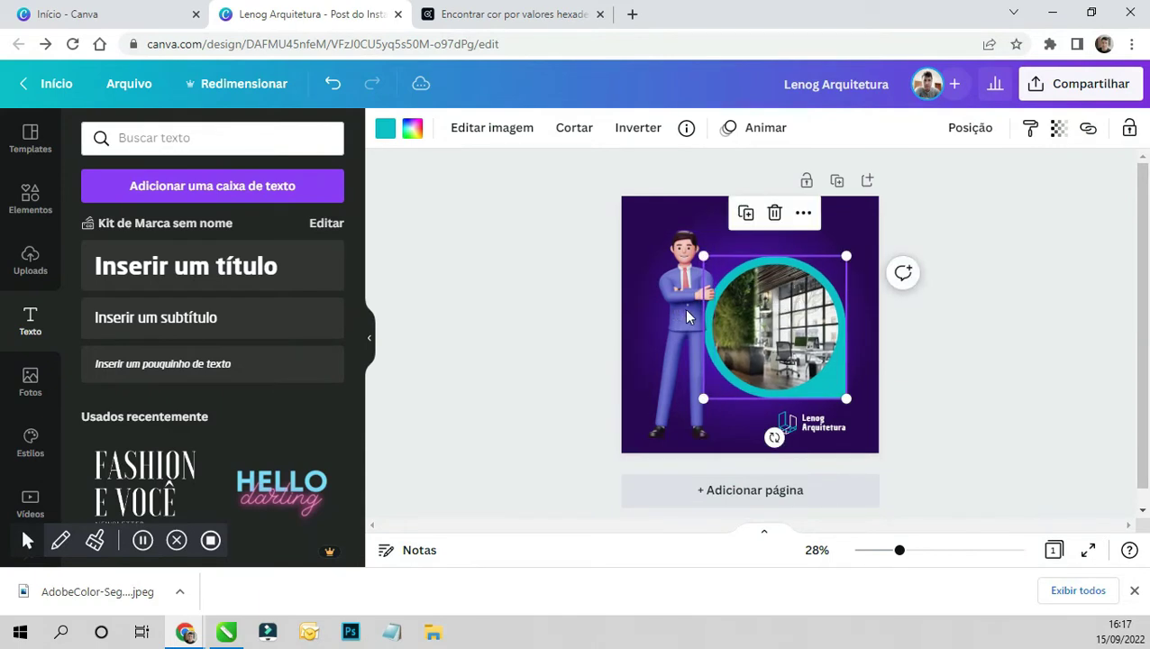
key("Escape")
left_click(813, 356)
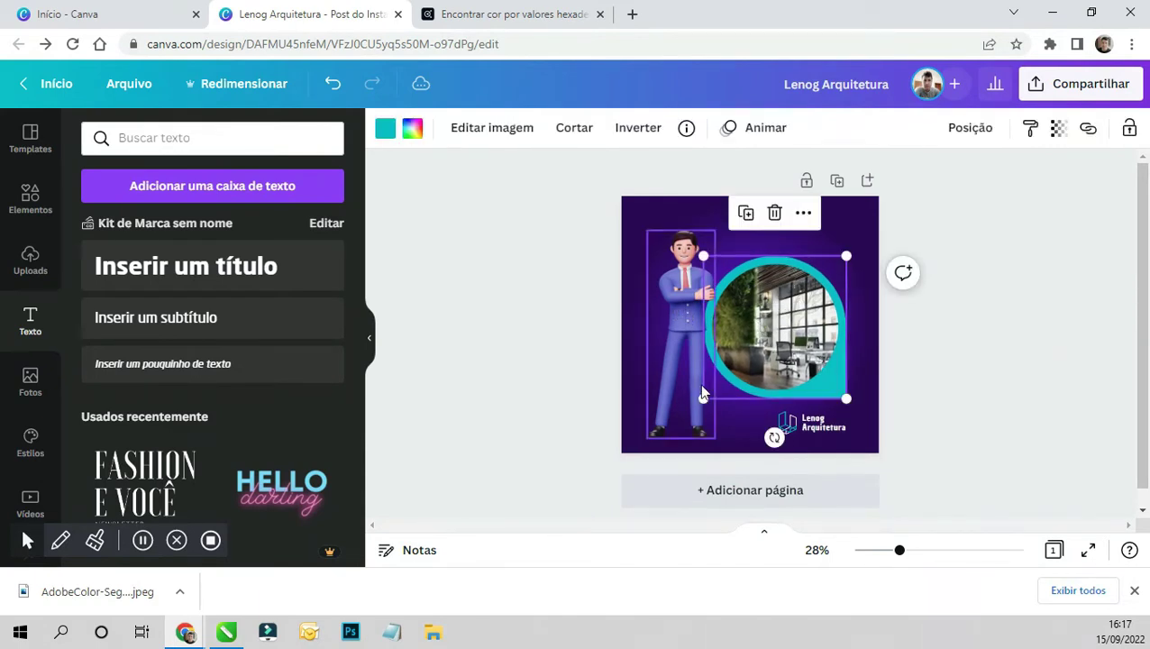
left_click_drag(704, 397, 697, 399)
left_click(941, 336)
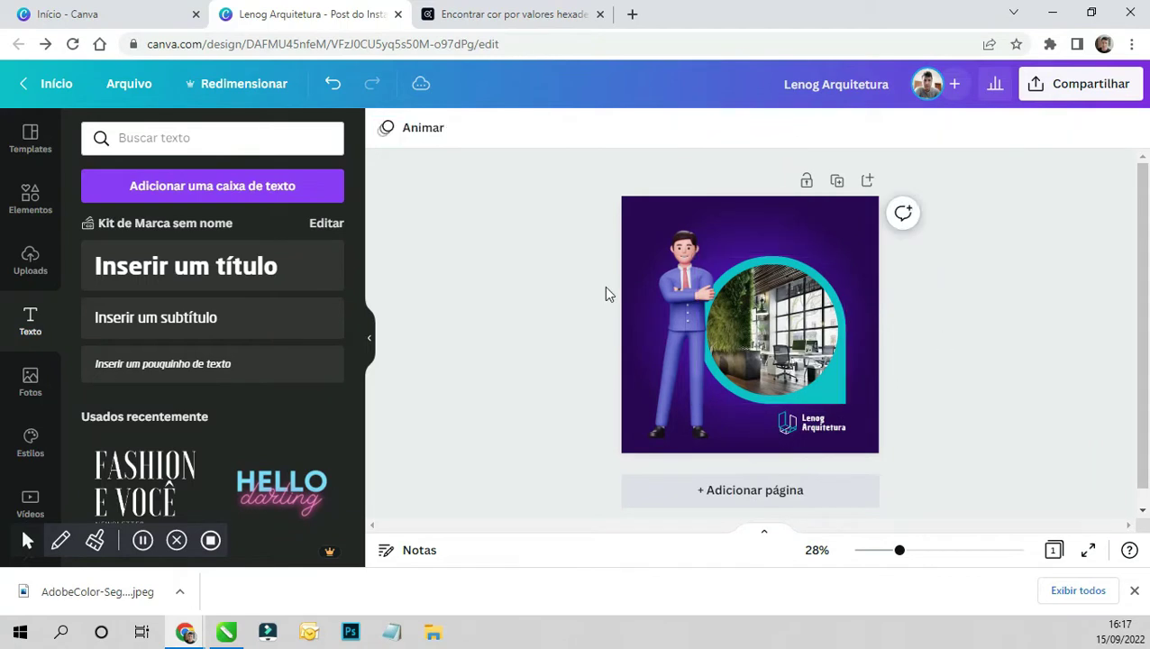
- Add a 'Construa' title at size 81,4 across the top of the post
left_click(217, 265)
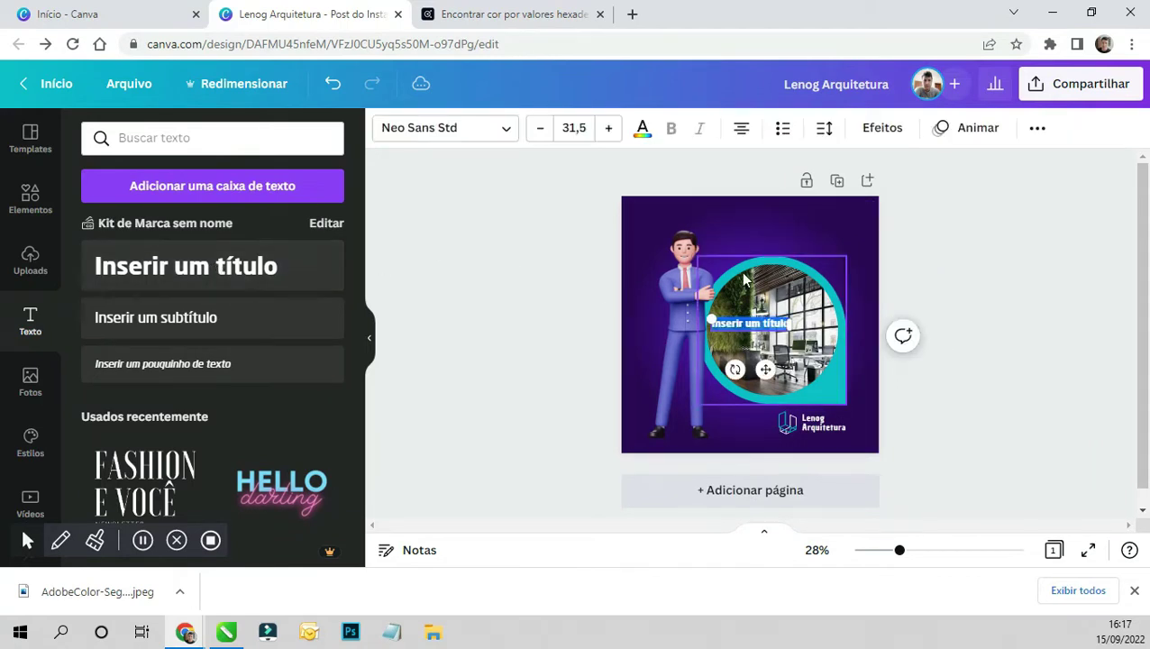
double_click(759, 324)
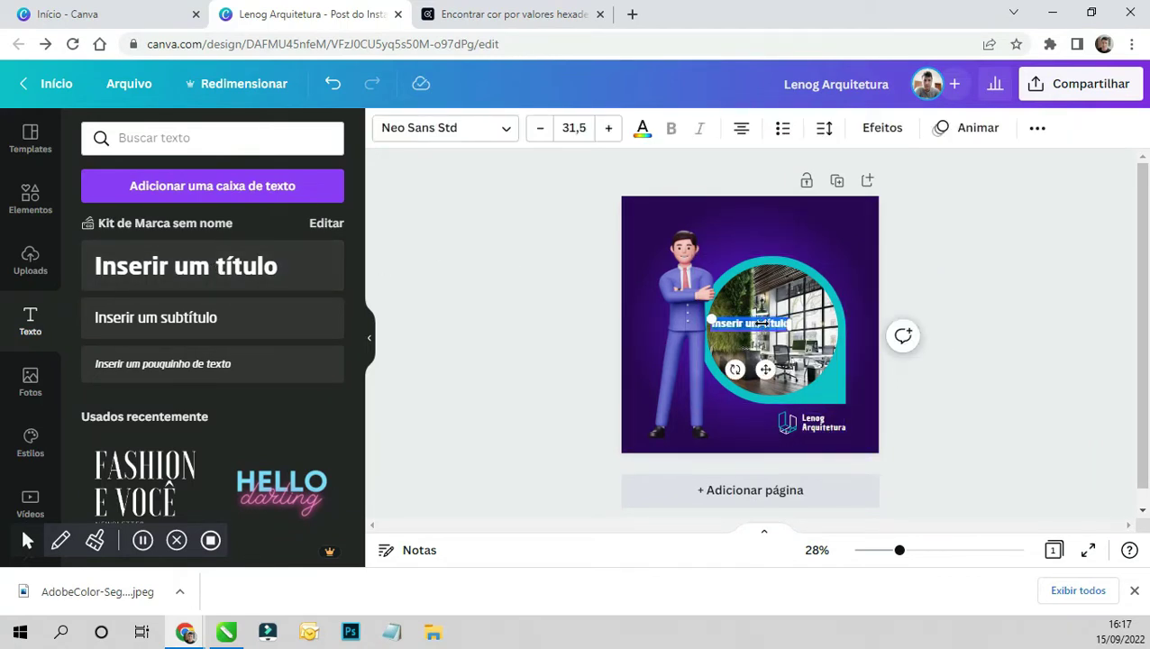
key("BackSpace")
type("Cons")
left_click_drag(771, 314, 840, 301)
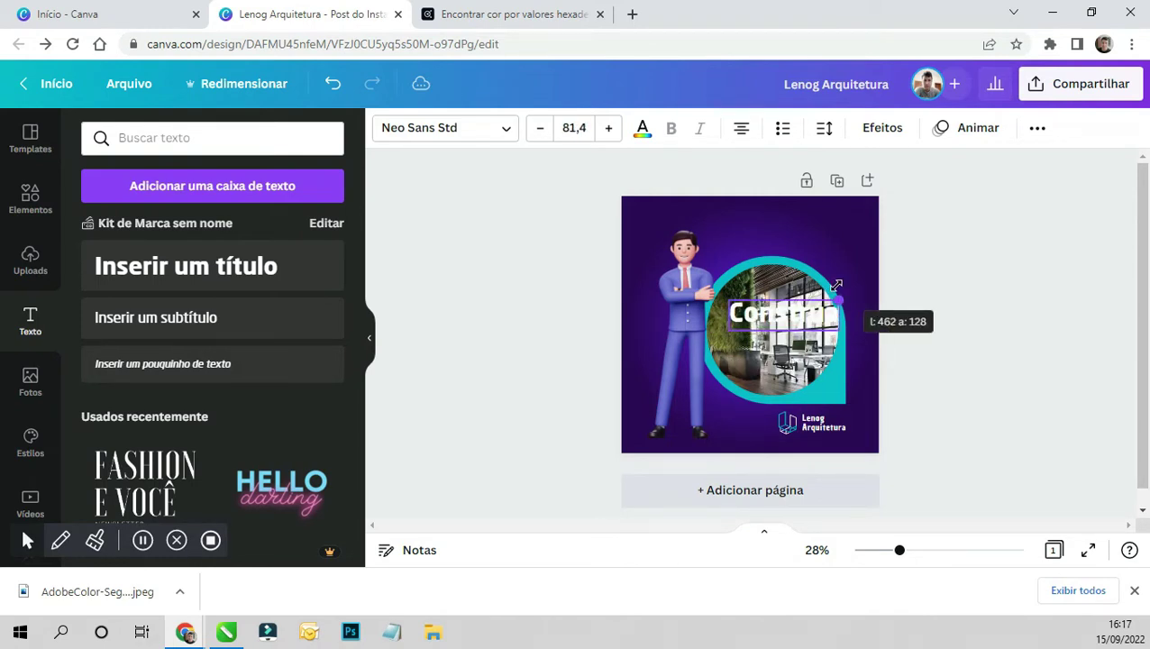
mouse_move(840, 315)
left_mouse_down()
mouse_move(797, 317)
mouse_move(792, 202)
mouse_move(805, 217)
left_mouse_up()
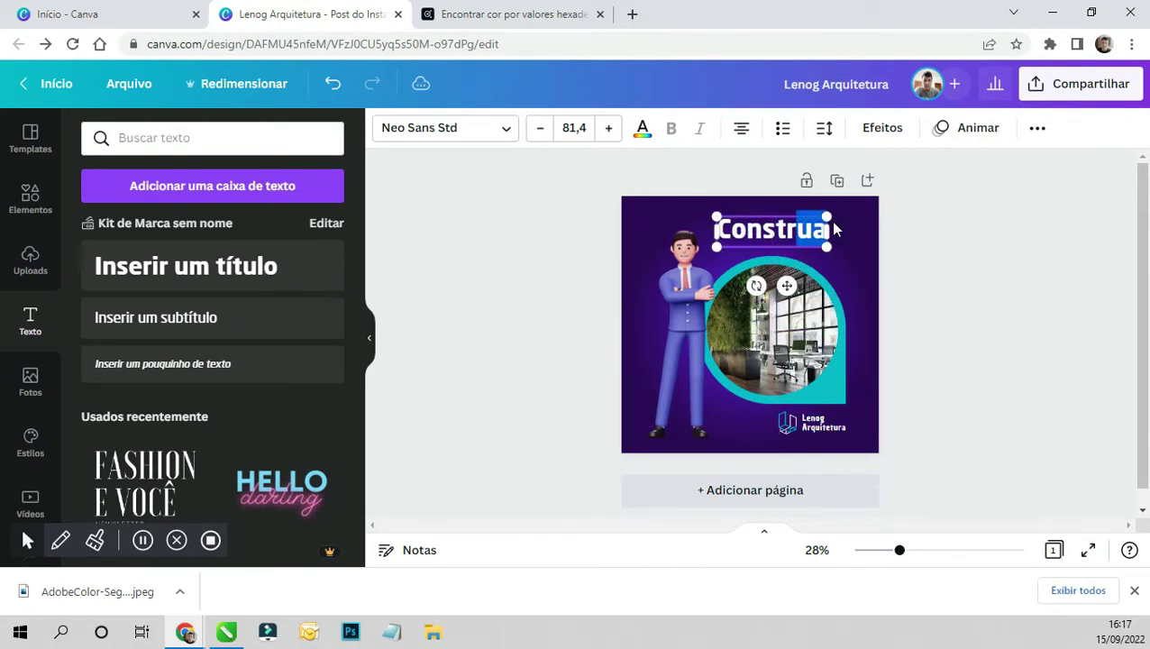
key("Escape")
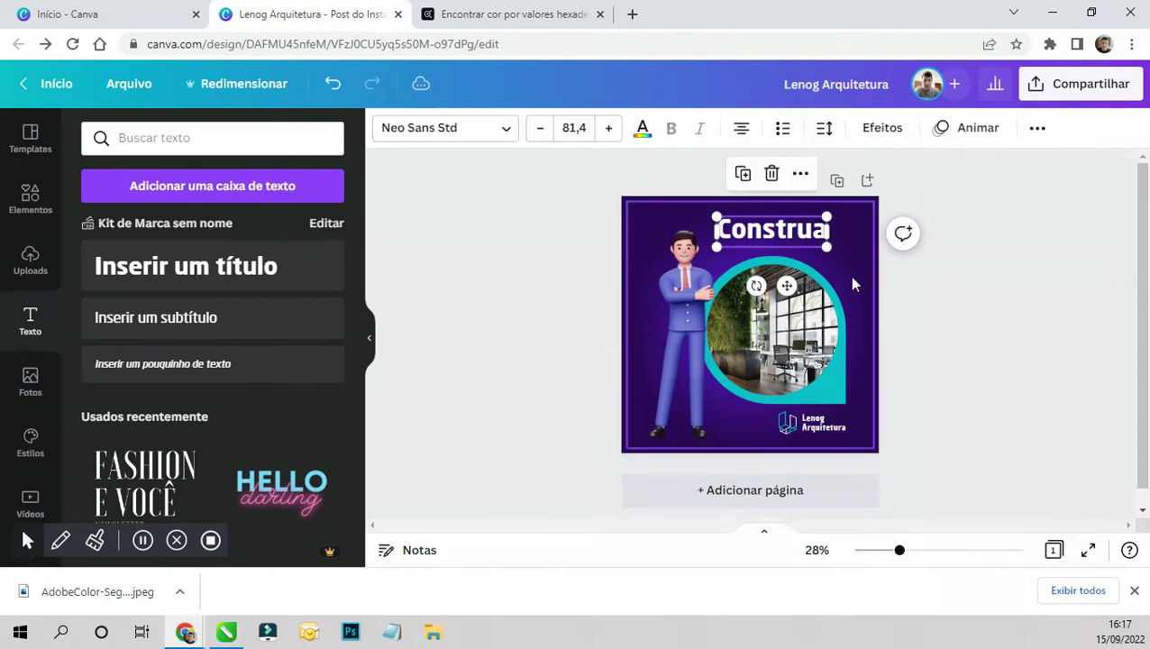
- Shift the circular photo slightly down-left and duplicate the Construa headline
left_click(659, 275)
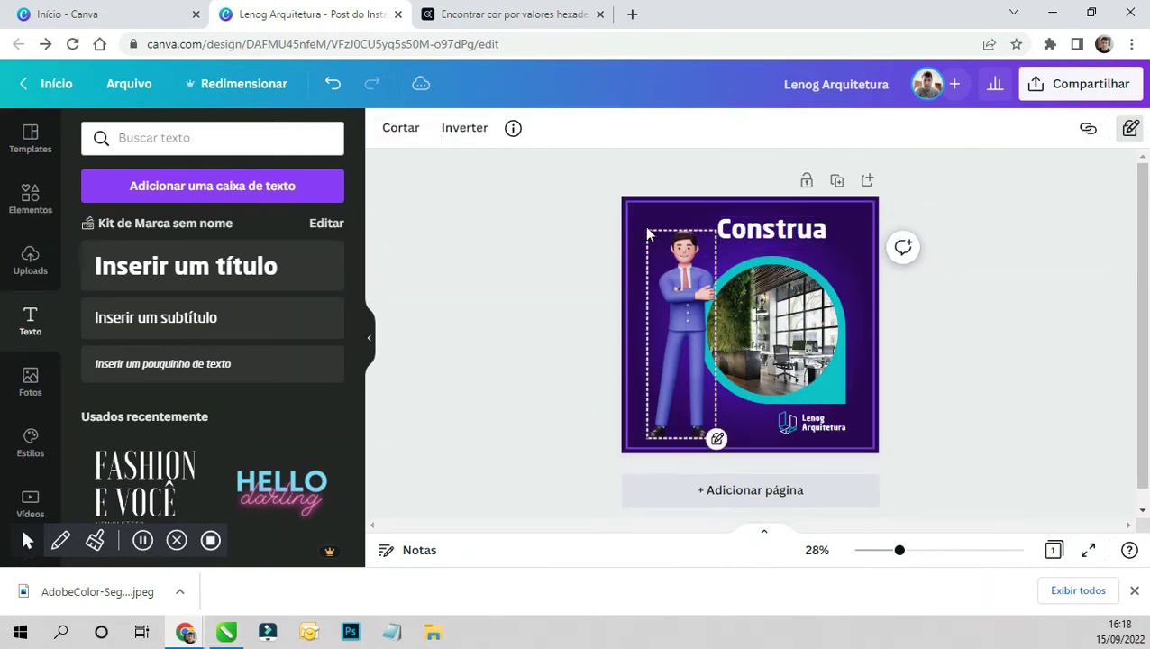
left_click(732, 323)
left_click_drag(836, 329, 832, 332)
left_click(809, 239)
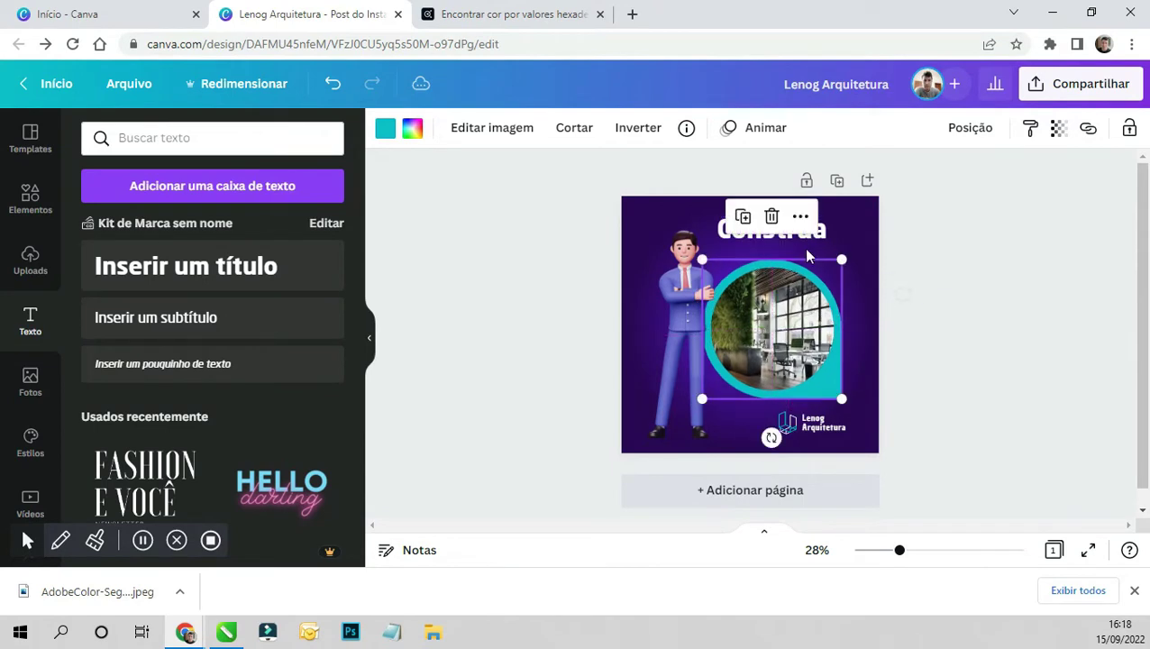
key("ctrl+d")
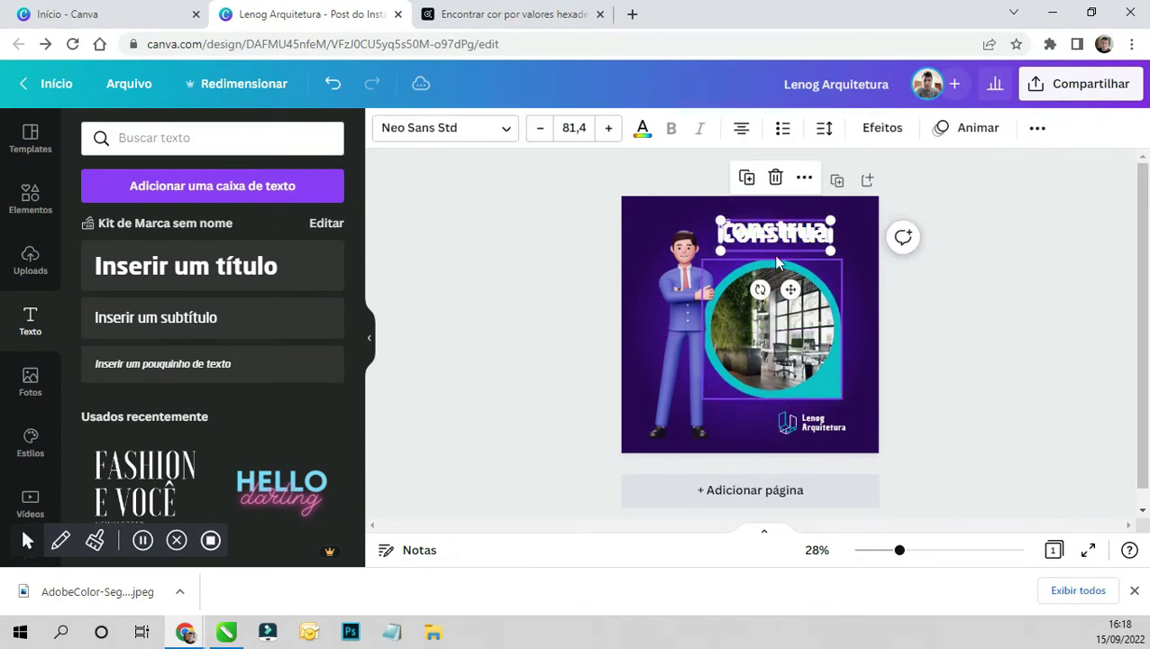
- Place the headline copy just below 'Construa' and change its text to 'seus sonhos'
left_click_drag(772, 254, 780, 259)
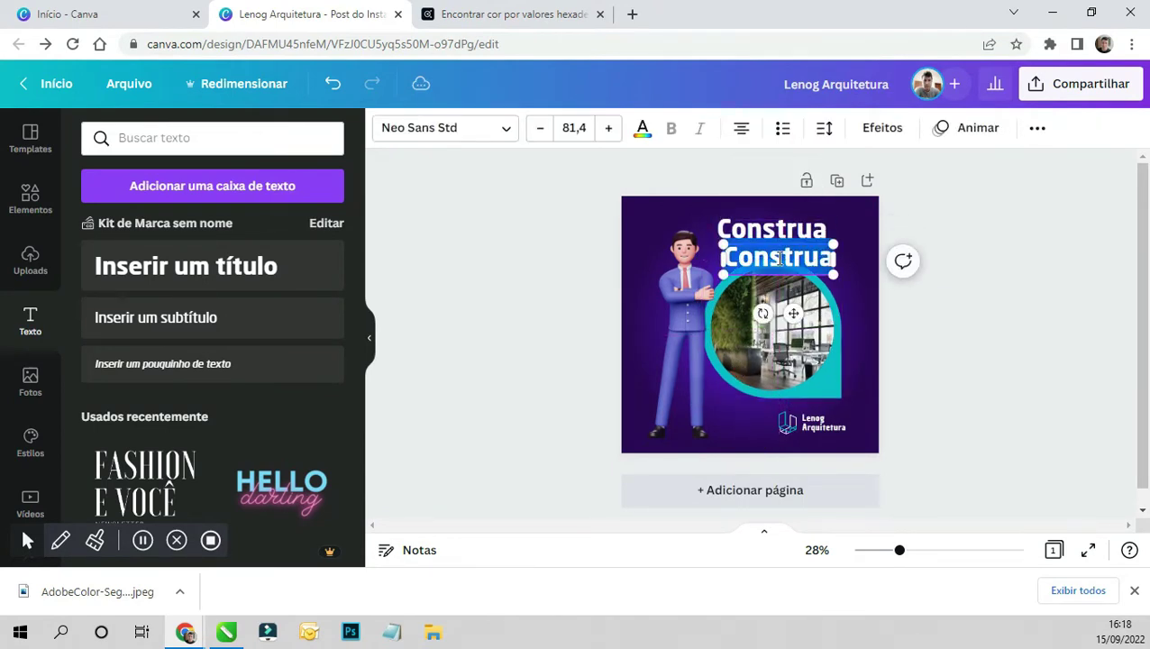
type("seus s")
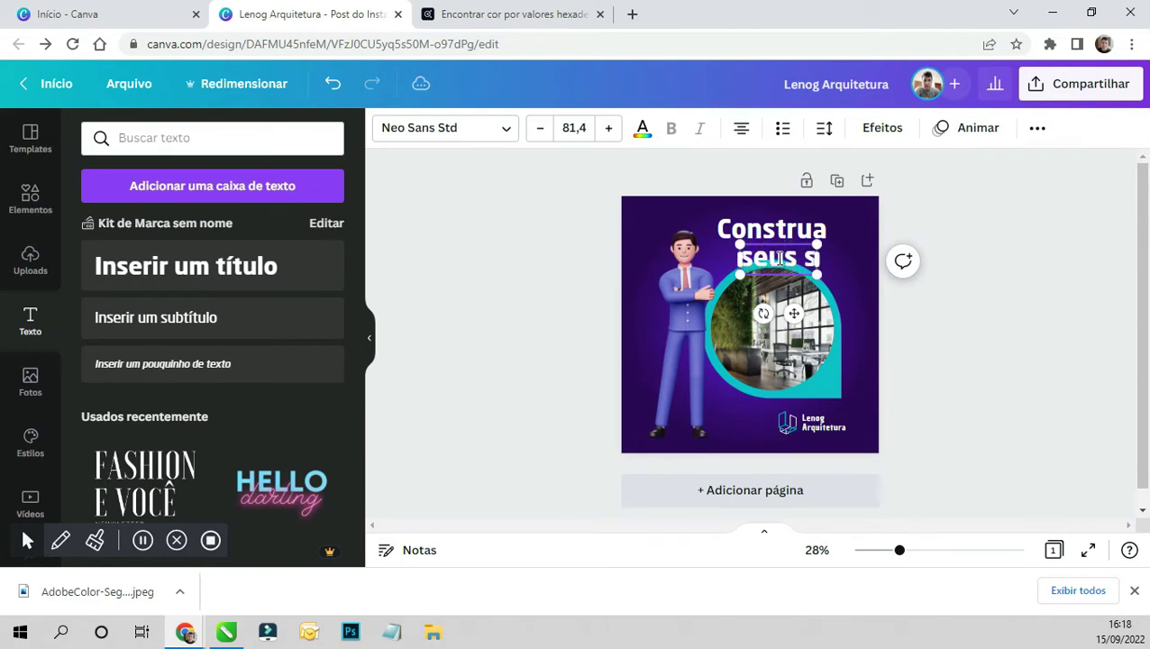
type("onhos")
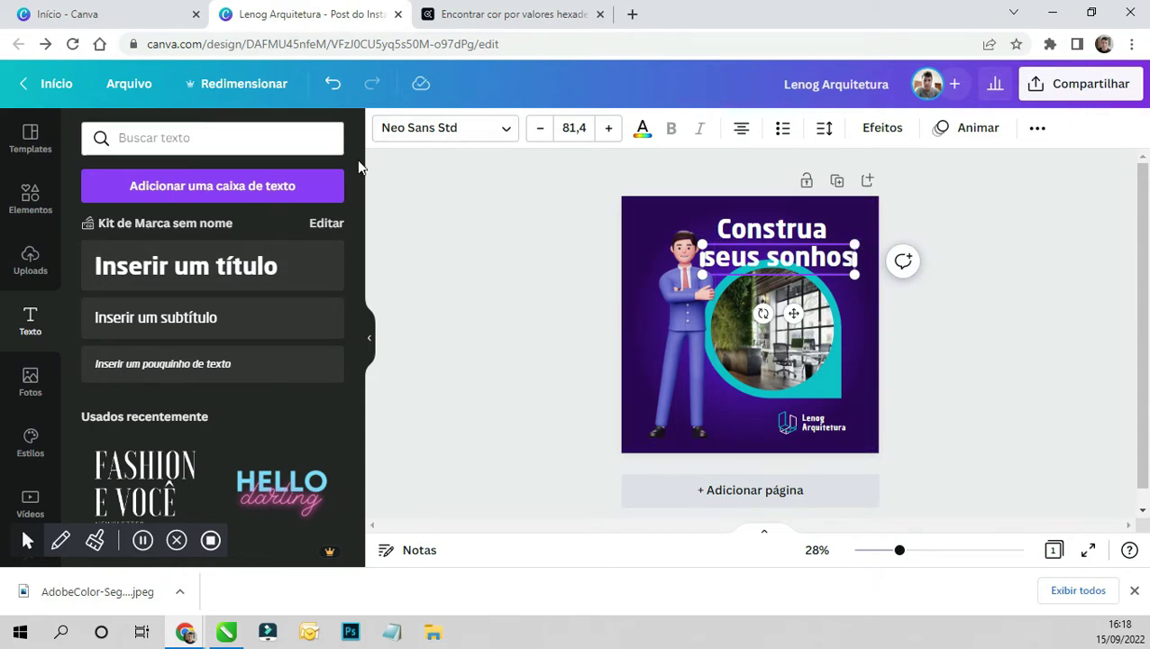
left_click(295, 137)
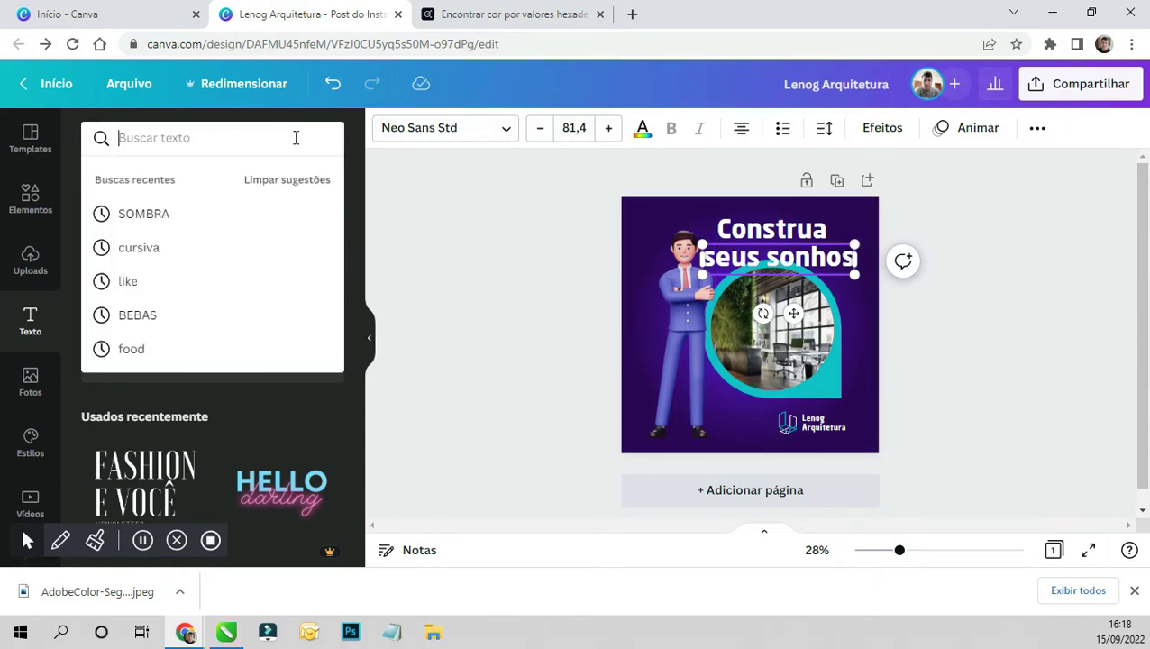
left_click(756, 259)
left_click(918, 260)
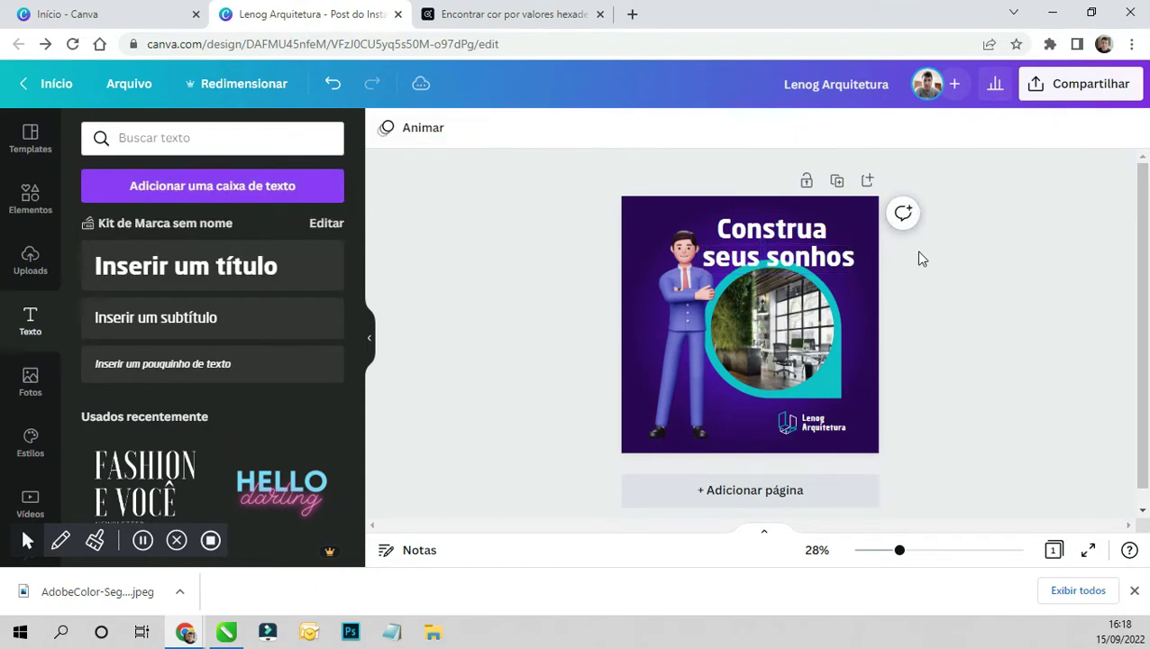
- With 'seus sonhos' selected, search the fonts for 'escrita' after a failed 'coursive' search
left_click(849, 257)
left_click(435, 133)
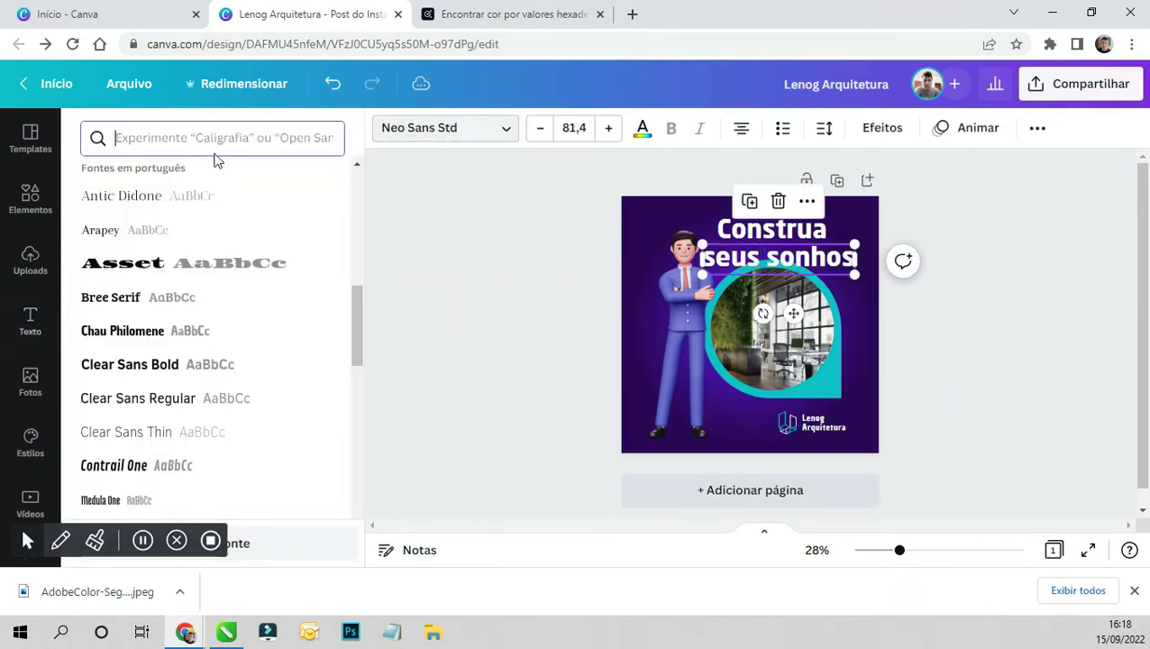
type("coursive")
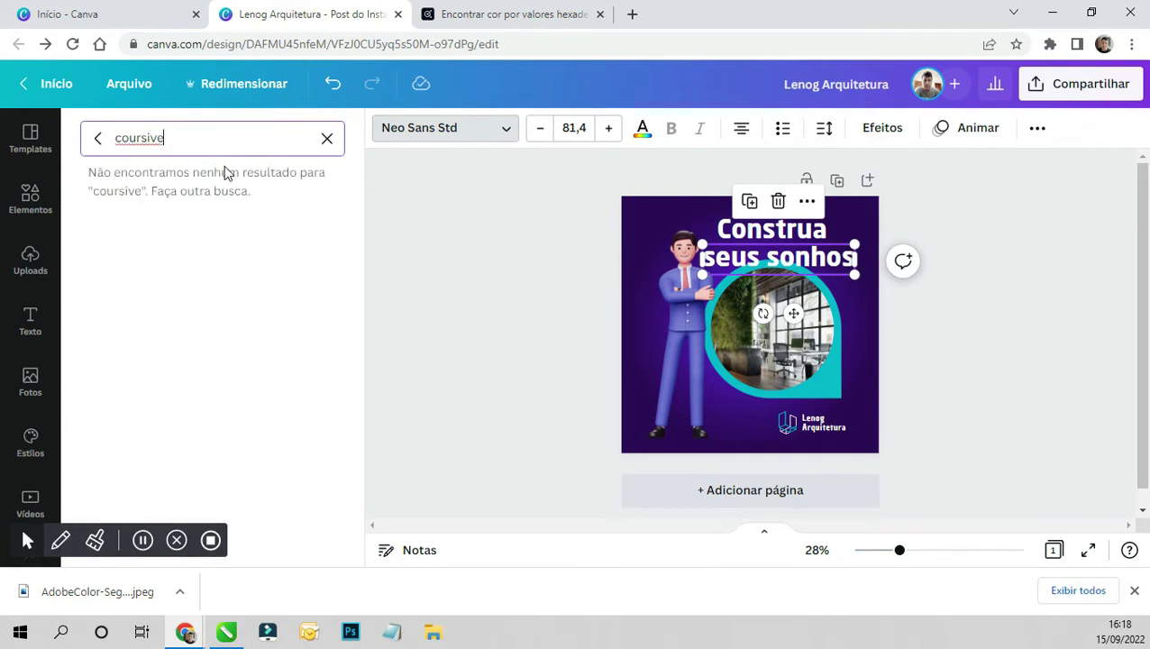
double_click(215, 136)
key("BackSpace")
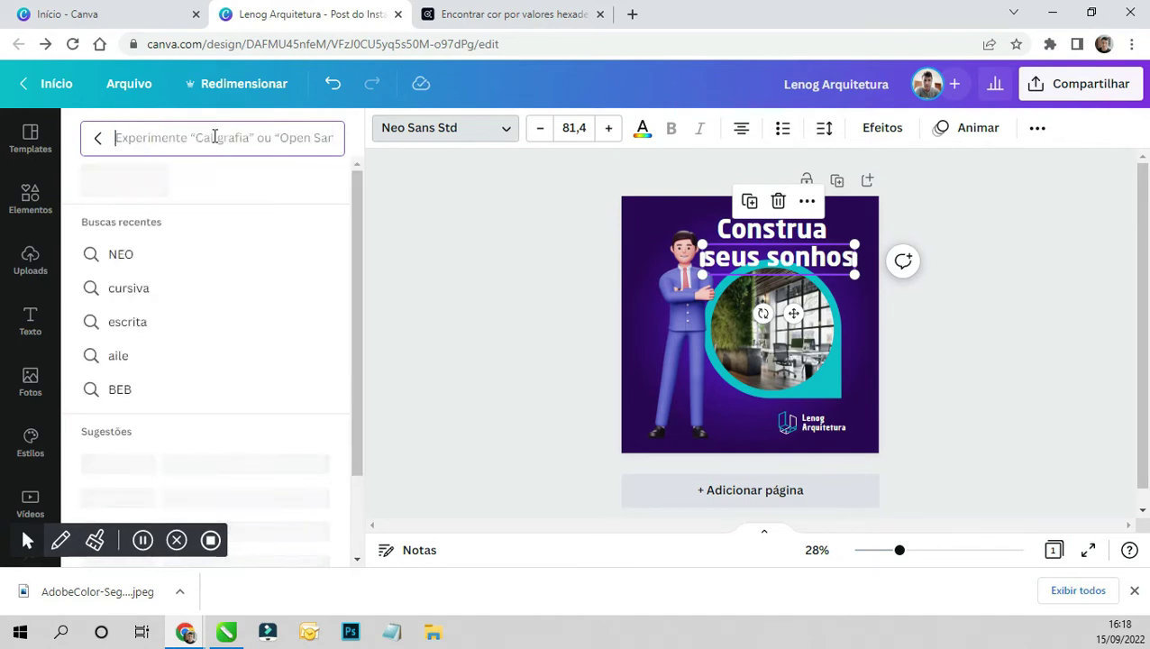
type("escrita")
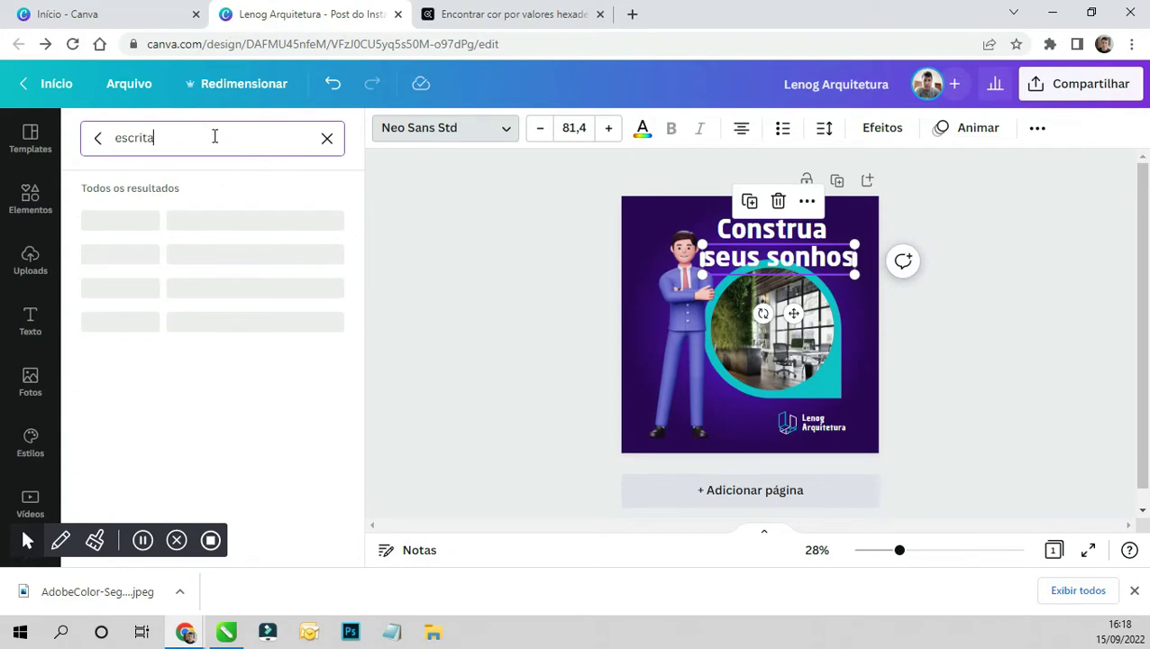
- Try Amsterdam Three, Two and Four, then Gistesy on the 'seus sonhos' line
scroll(281, 365, "down", 2)
scroll(280, 370, "down", 2)
scroll(279, 369, "down", 2)
scroll(281, 371, "down", 1)
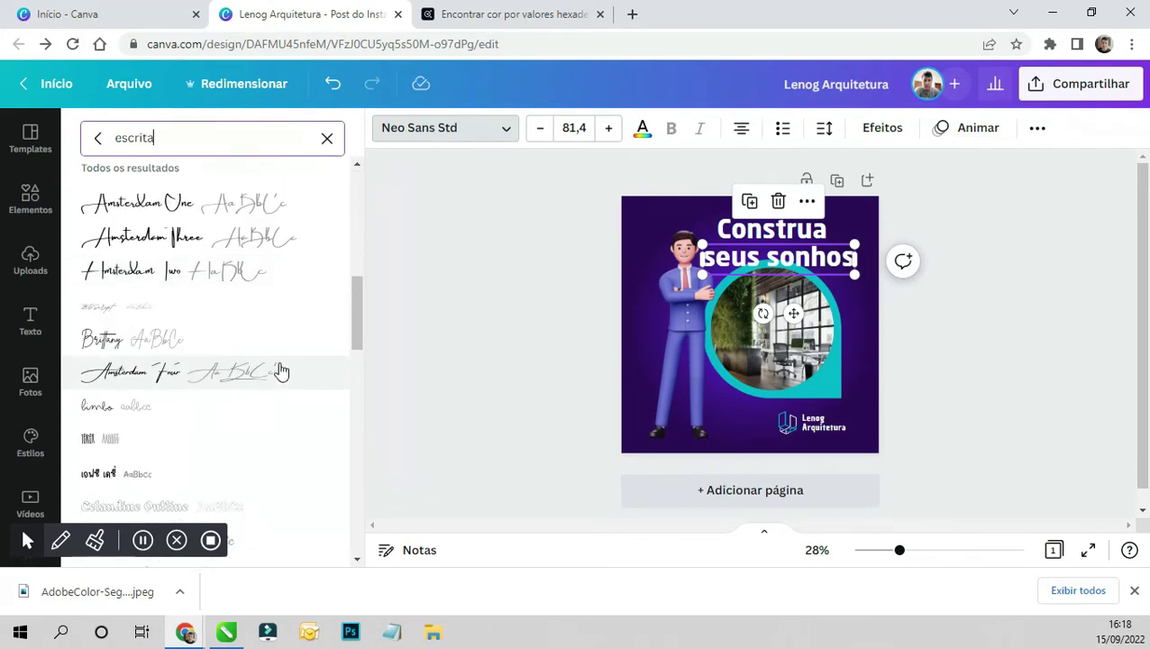
left_click(109, 249)
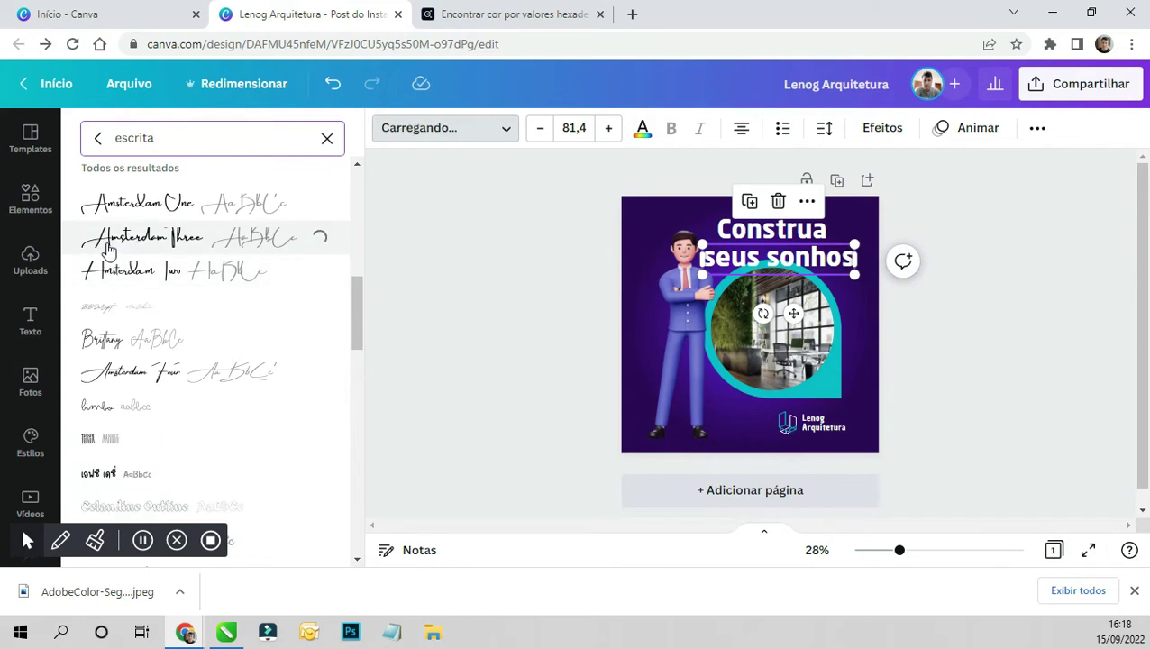
left_click(116, 274)
scroll(159, 302, "down", 3)
scroll(181, 305, "down", 1)
scroll(172, 333, "up", 3)
left_click(166, 294)
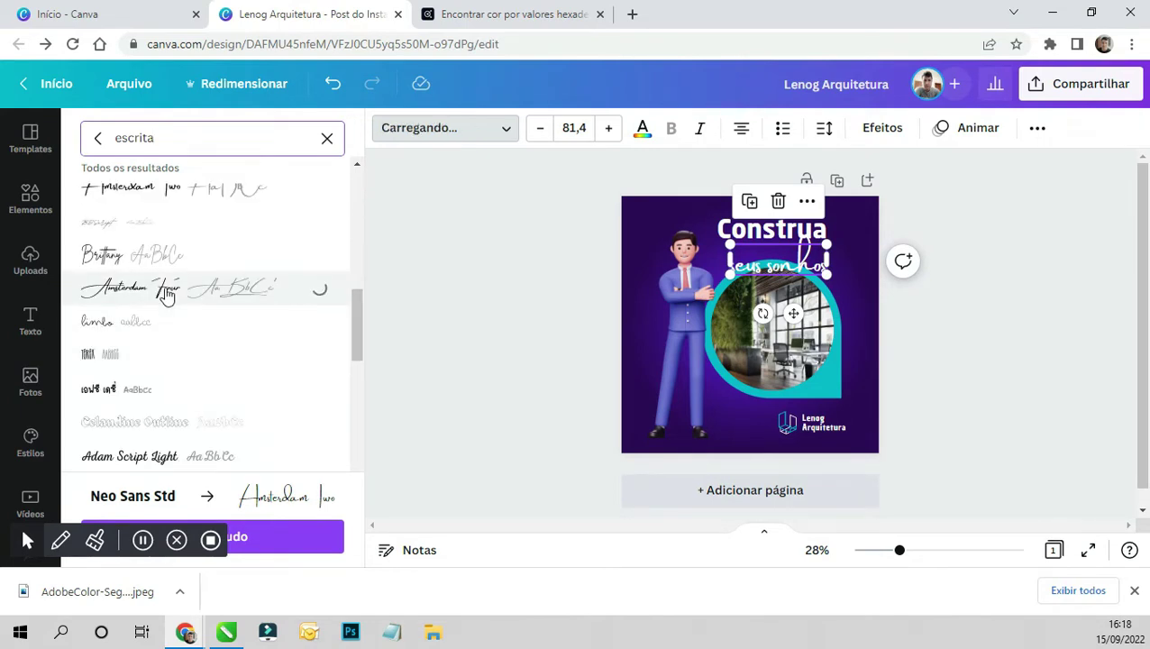
scroll(256, 345, "down", 1)
scroll(257, 343, "down", 1)
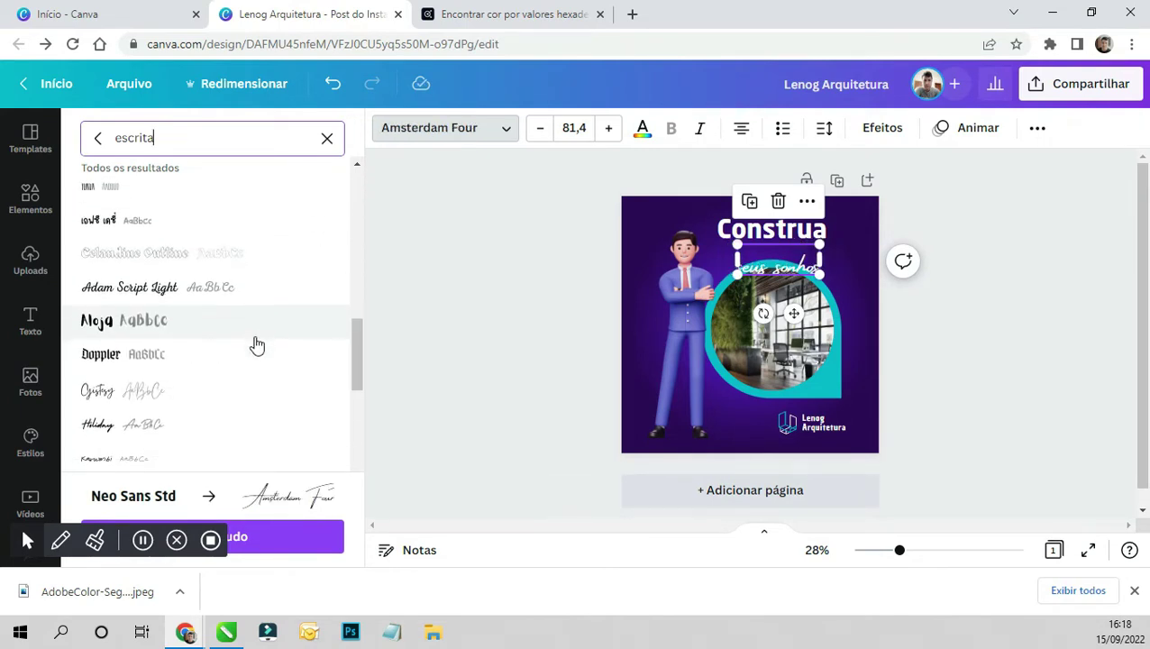
scroll(257, 344, "down", 1)
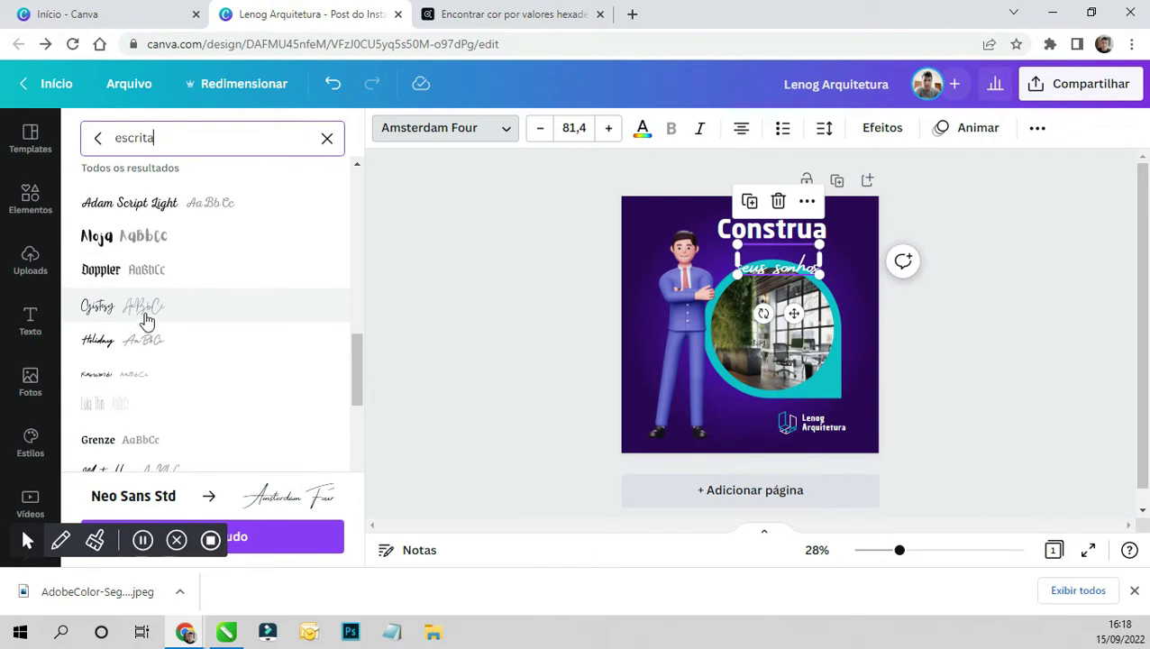
left_click(172, 314)
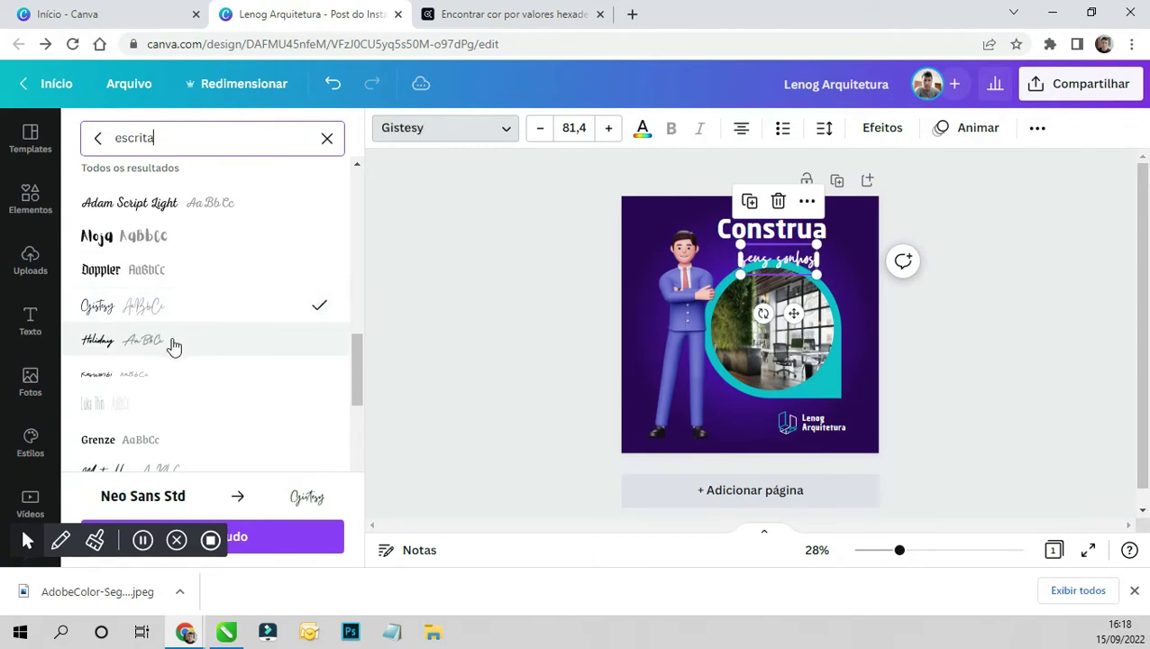
- Try Mistrally, Twister and Themysion, settling on Shadow Script for 'seus sonhos'
scroll(181, 342, "down", 2)
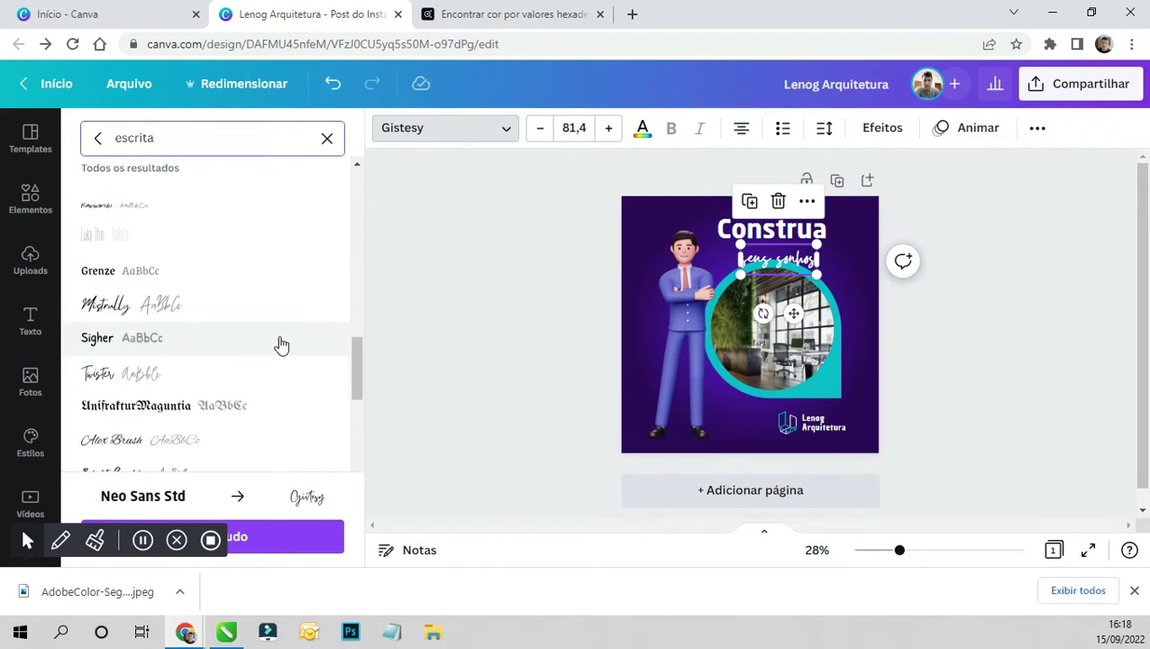
left_click(217, 314)
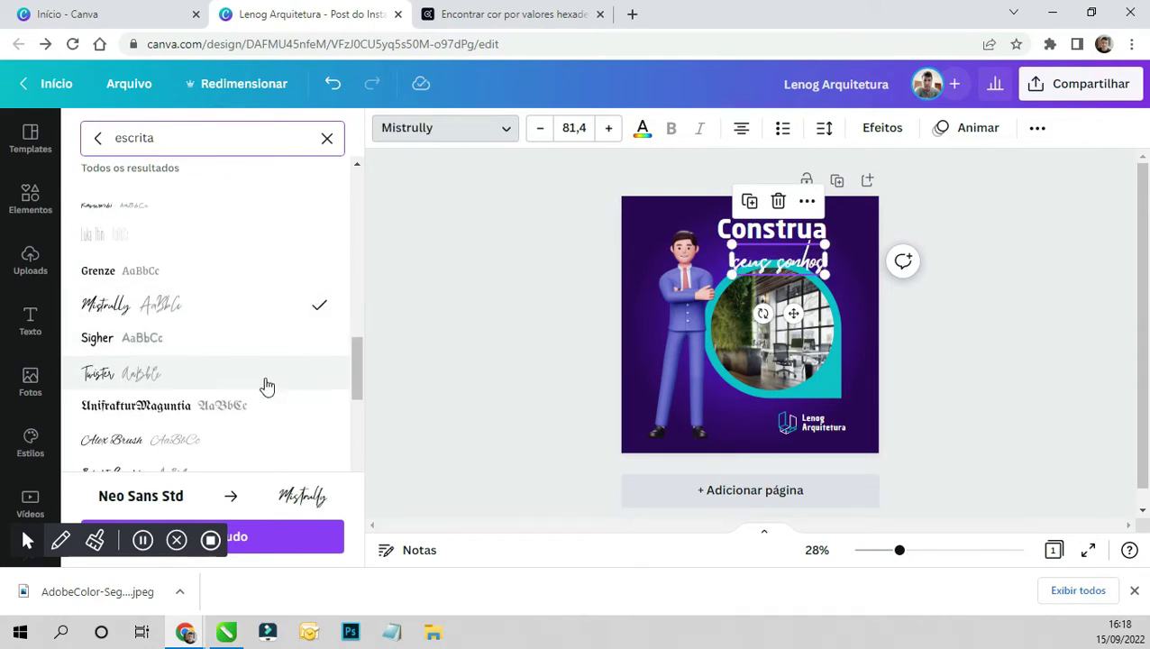
left_click(227, 378)
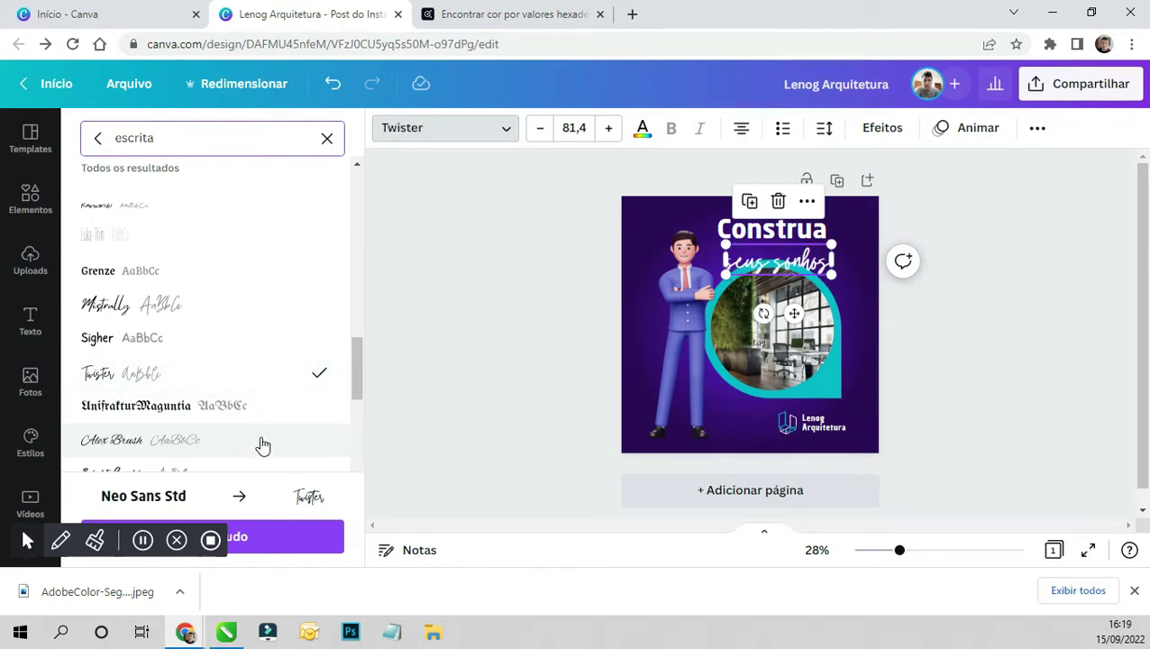
scroll(261, 410, "down", 2)
scroll(265, 407, "down", 2)
left_click(273, 237)
scroll(275, 239, "down", 2)
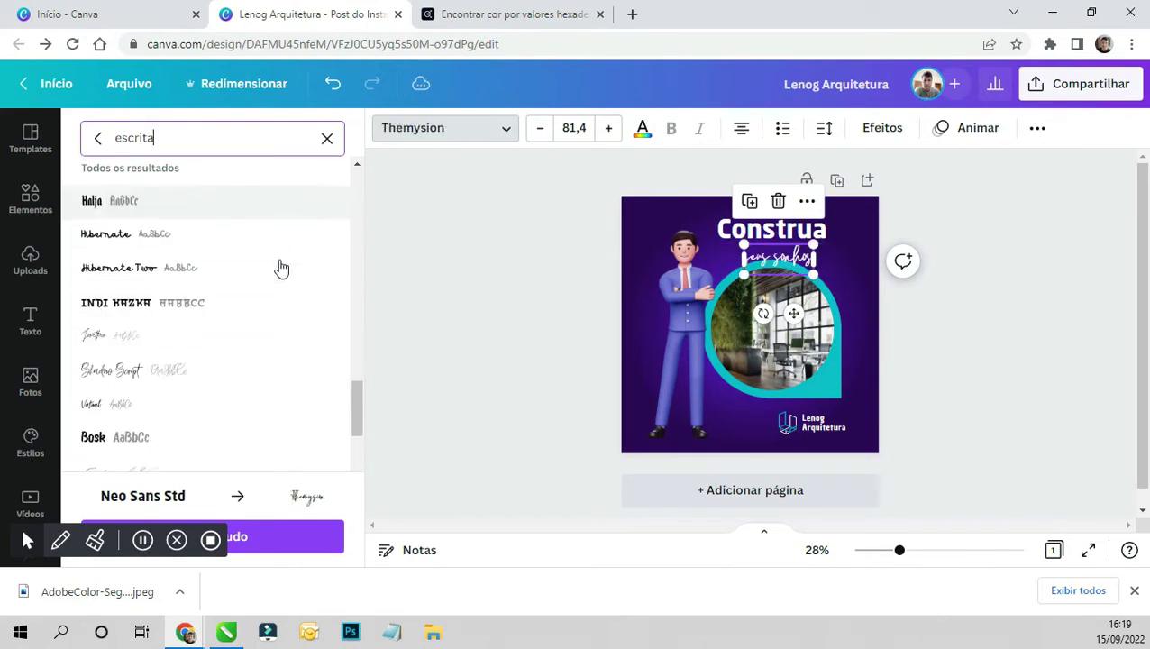
left_click(257, 335)
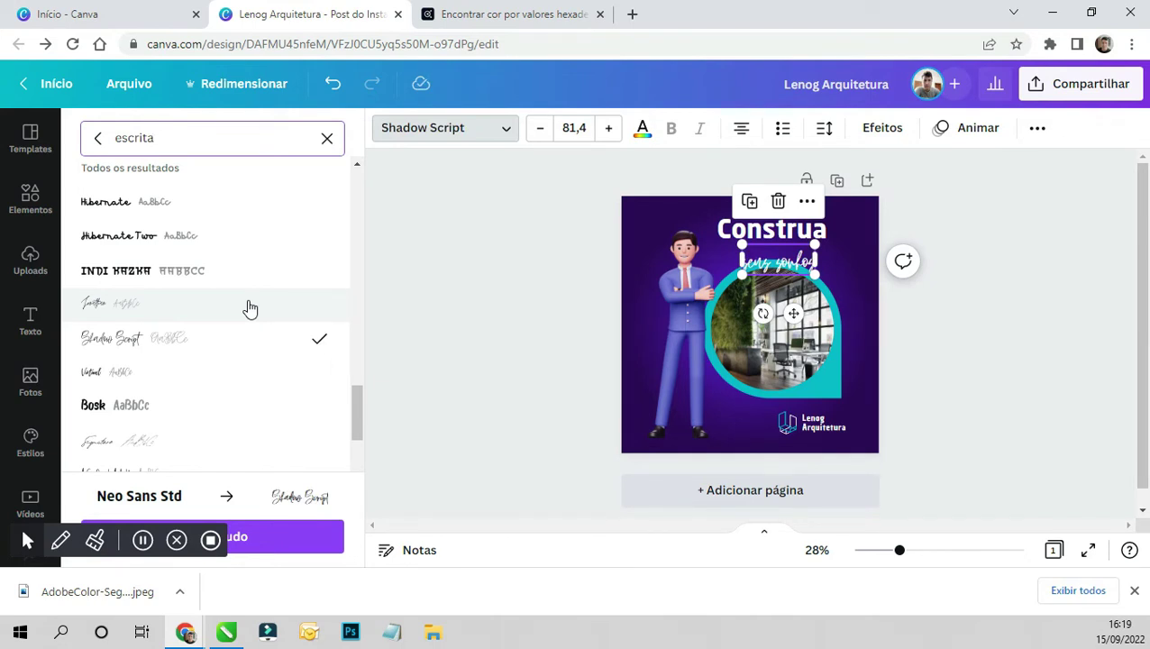
scroll(255, 325, "down", 1)
scroll(257, 318, "down", 1)
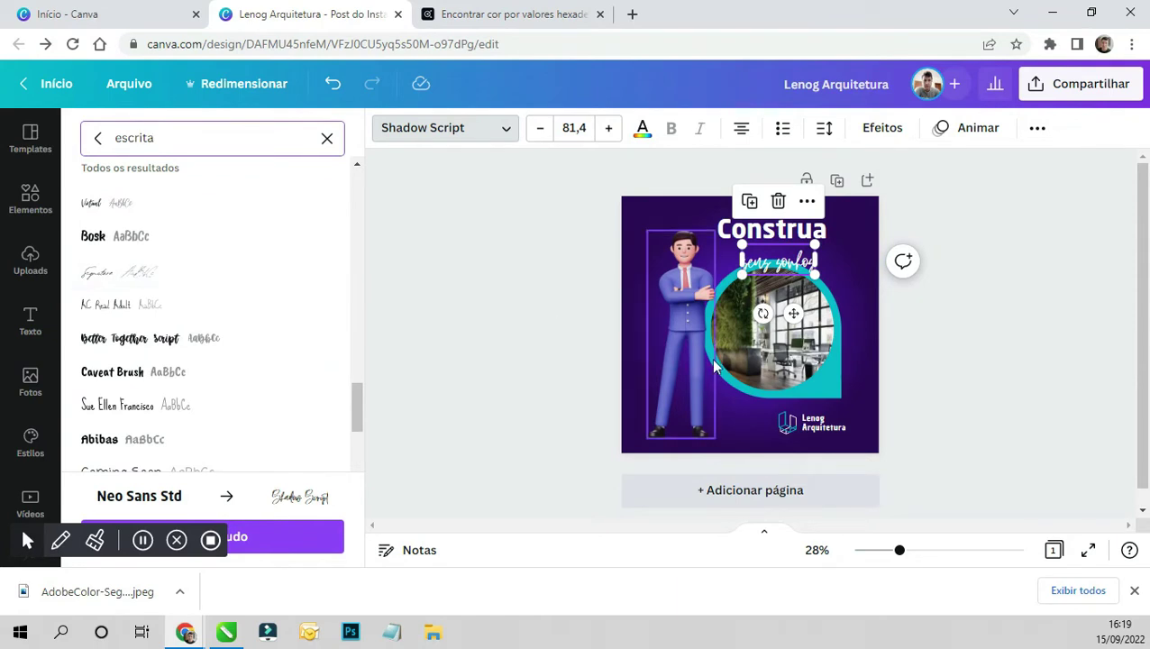
- Enlarge 'seus sonhos' to size 104 and try the Moontime and Playlist Script fonts
left_click_drag(737, 244, 711, 233)
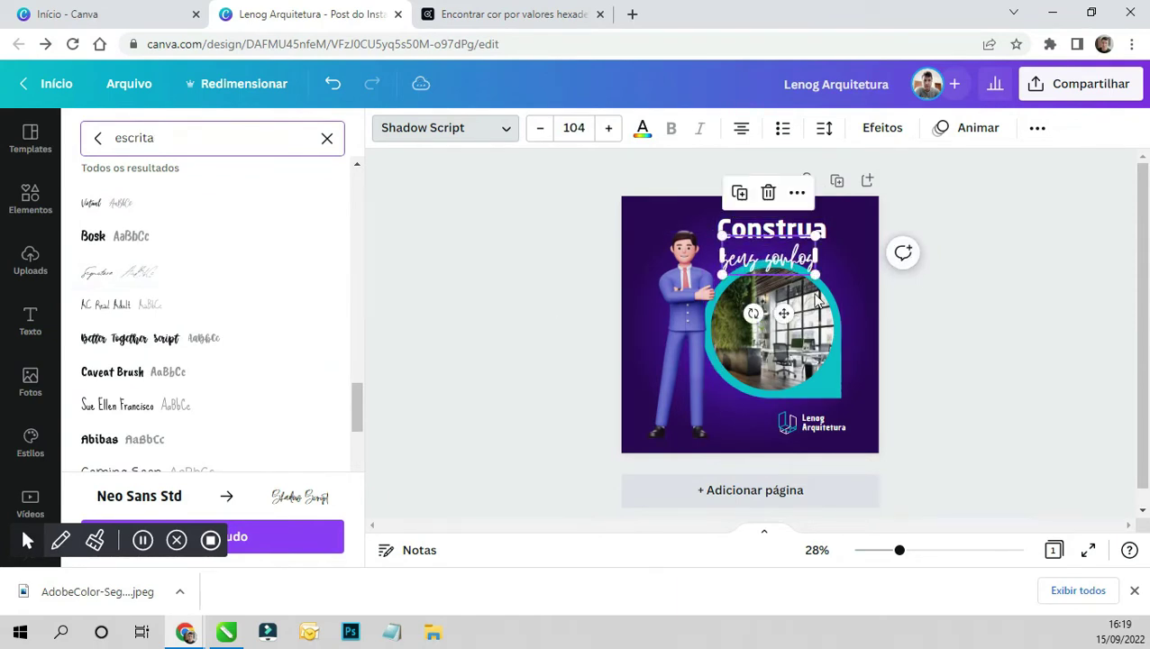
scroll(269, 405, "down", 1)
scroll(272, 403, "down", 1)
scroll(270, 402, "down", 1)
scroll(274, 402, "down", 1)
scroll(279, 400, "down", 1)
left_click(231, 264)
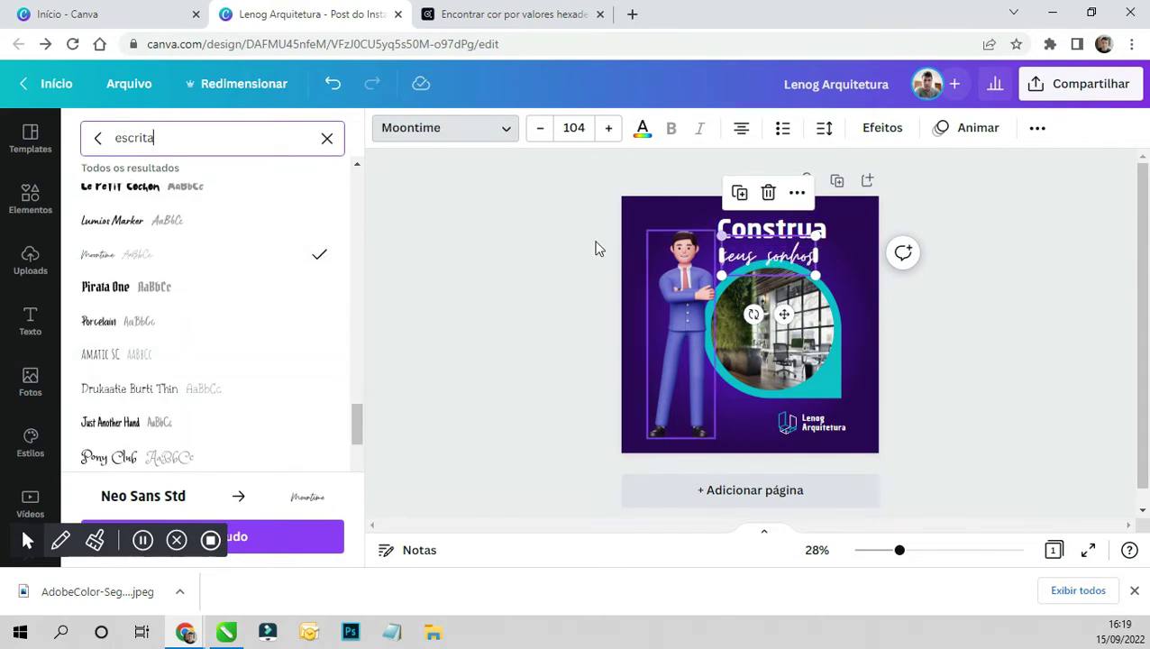
scroll(234, 369, "down", 1)
scroll(305, 343, "down", 1)
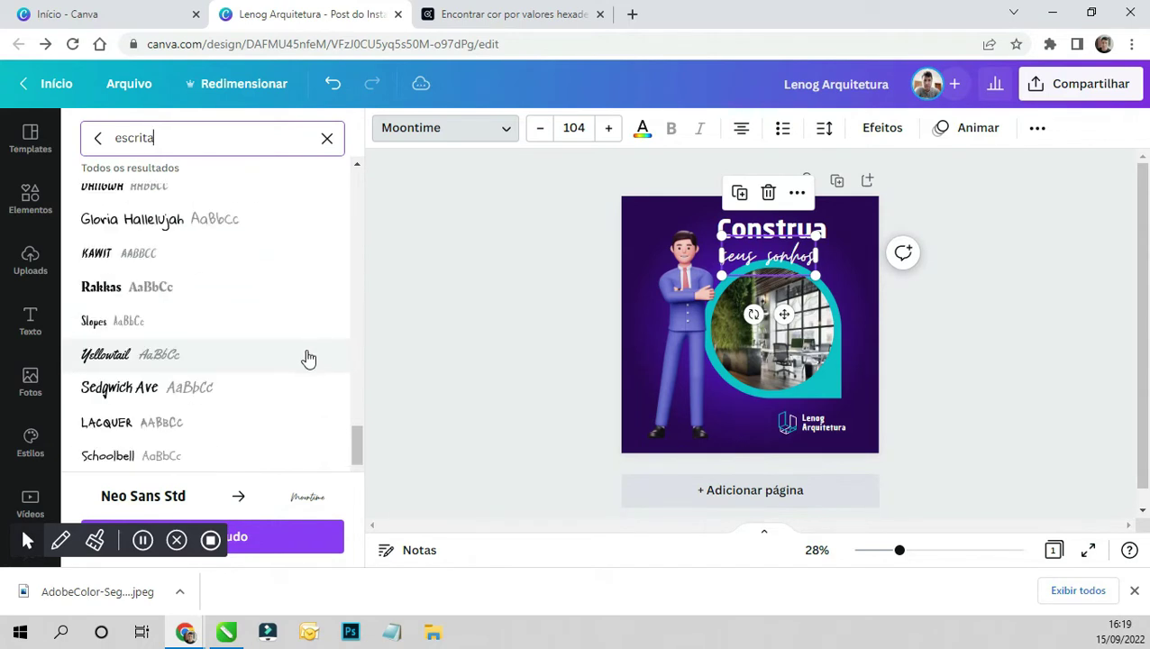
scroll(309, 361, "down", 1)
scroll(308, 360, "down", 1)
scroll(308, 360, "down", 1)
scroll(200, 359, "down", 1)
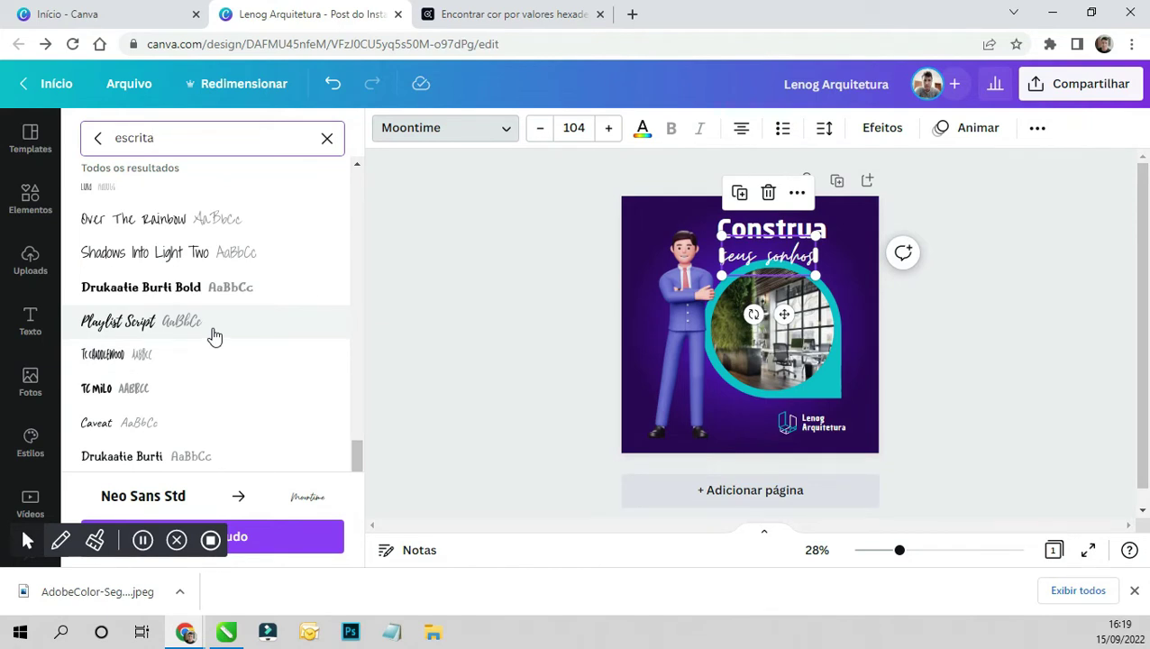
left_click(221, 330)
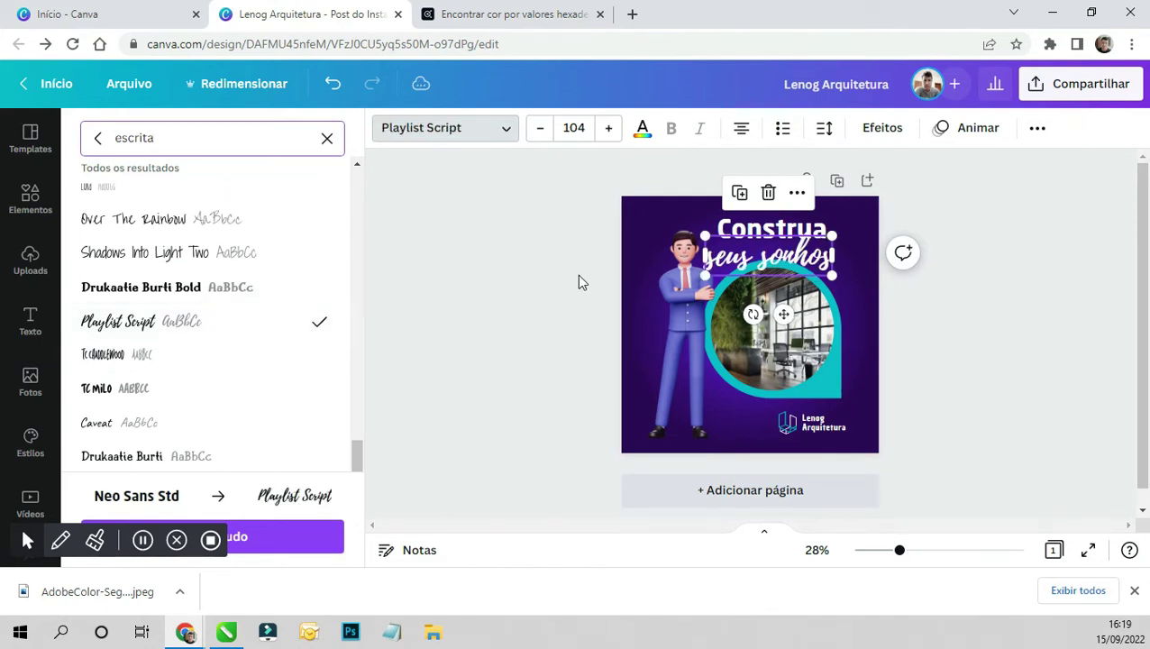
- Try Halimum and Mr Dafoe, then set WasnangsarwsiamNP and shrink the text to about 63,5
scroll(308, 420, "down", 1)
scroll(285, 357, "down", 1)
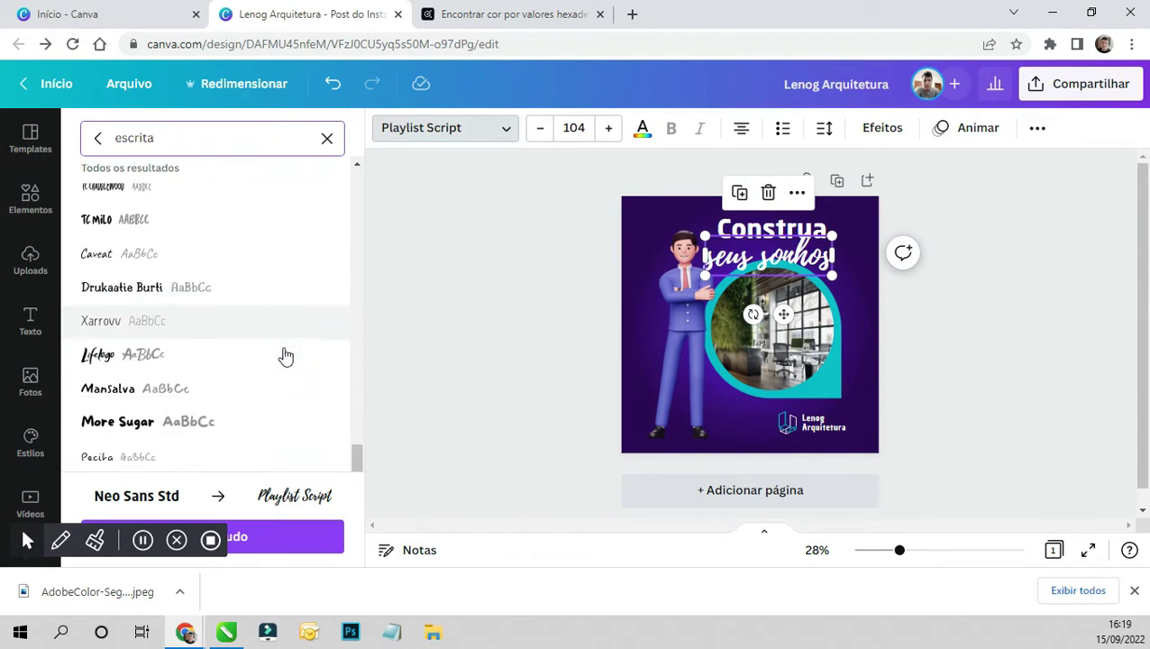
scroll(290, 365, "down", 2)
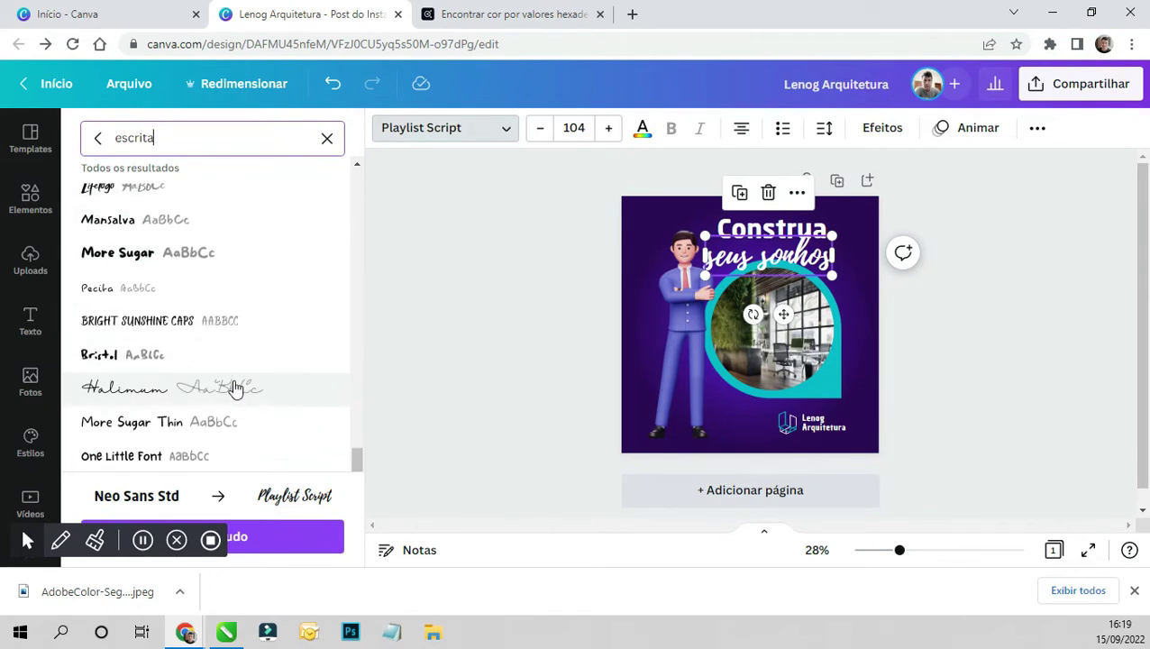
left_click(169, 389)
scroll(174, 390, "down", 2)
left_click(210, 355)
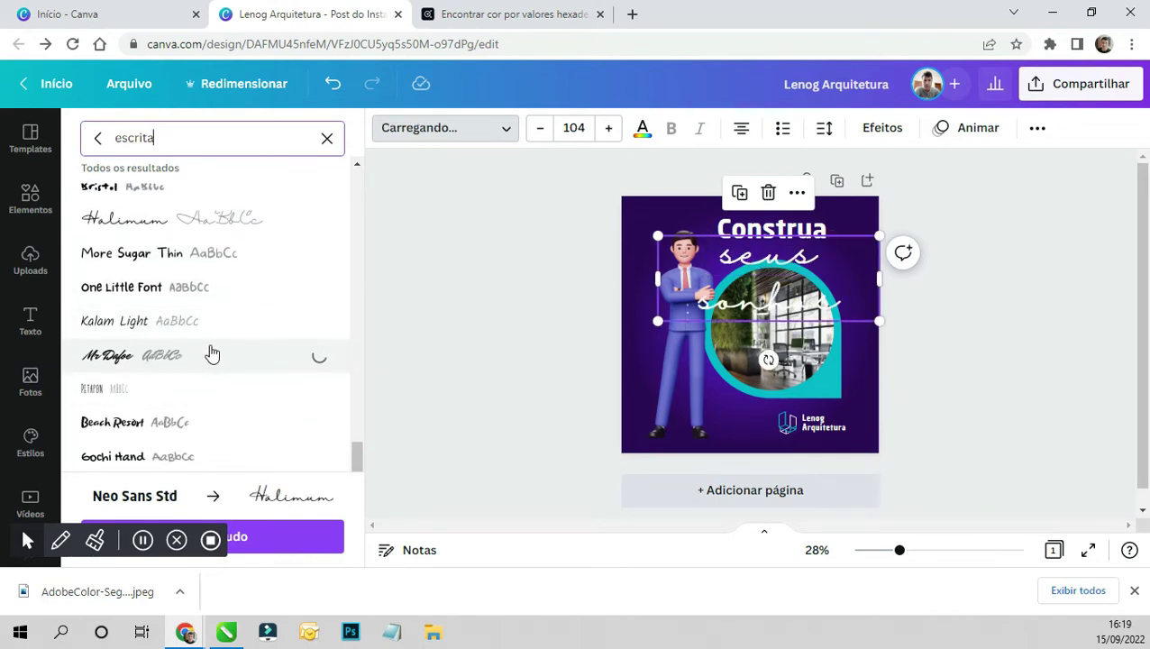
scroll(213, 360, "down", 1)
scroll(203, 387, "down", 2)
scroll(218, 374, "down", 2)
scroll(221, 379, "down", 1)
scroll(252, 384, "down", 4)
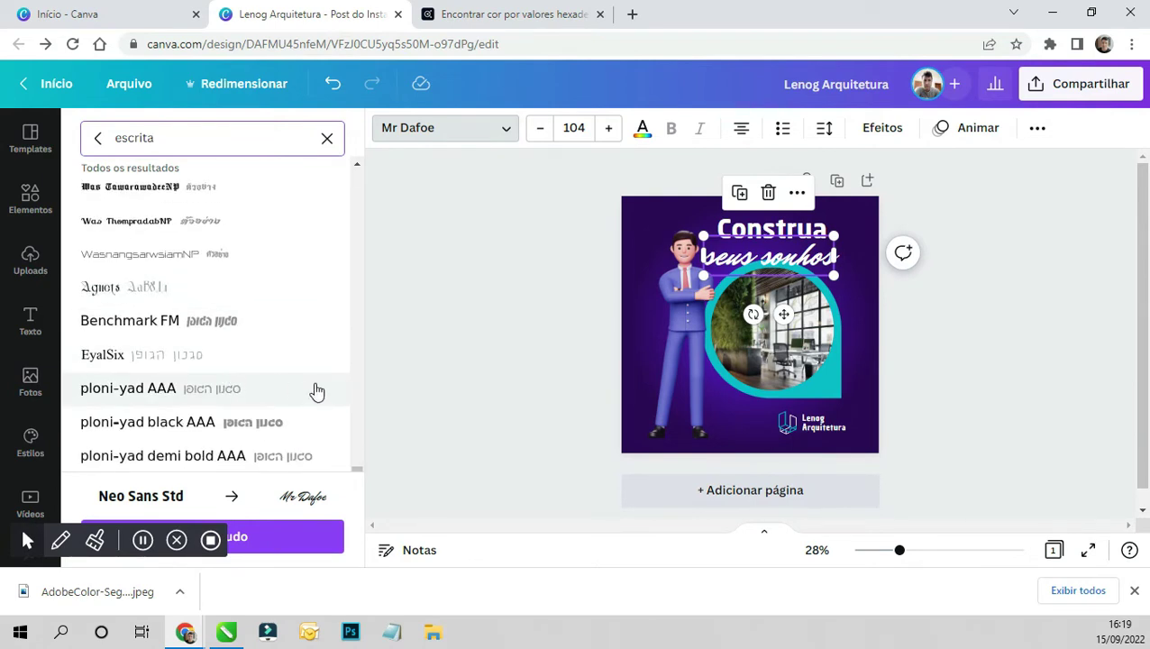
scroll(289, 374, "up", 1)
left_click(158, 343)
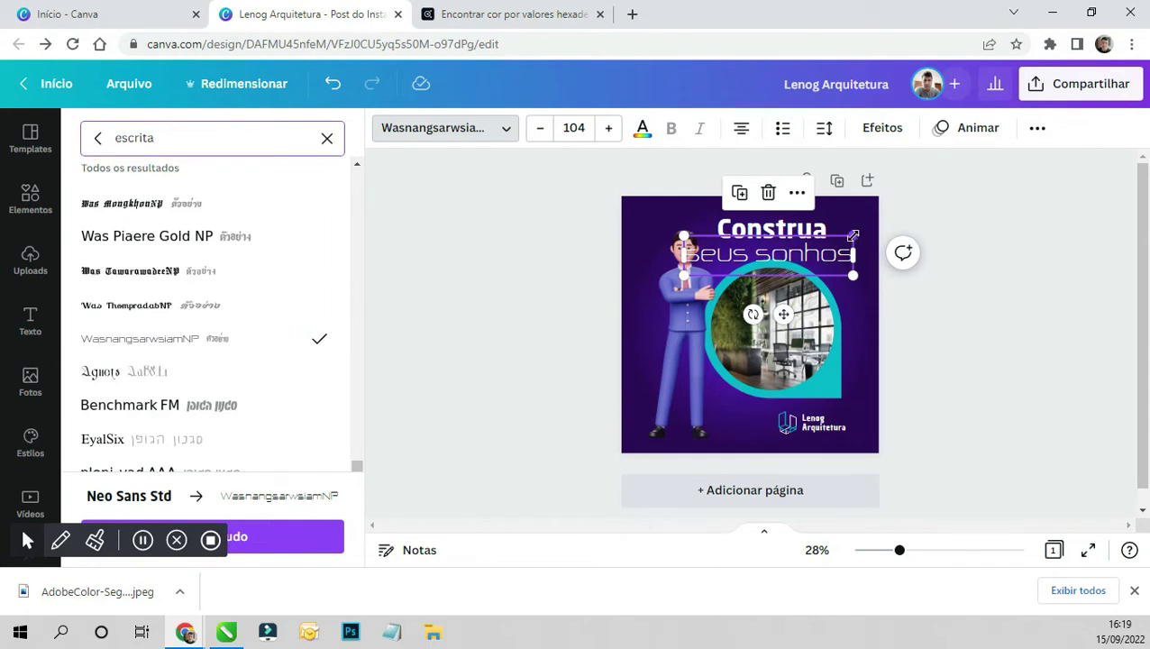
mouse_move(836, 234)
left_mouse_down()
mouse_move(777, 255)
mouse_move(799, 246)
mouse_move(823, 264)
left_mouse_up()
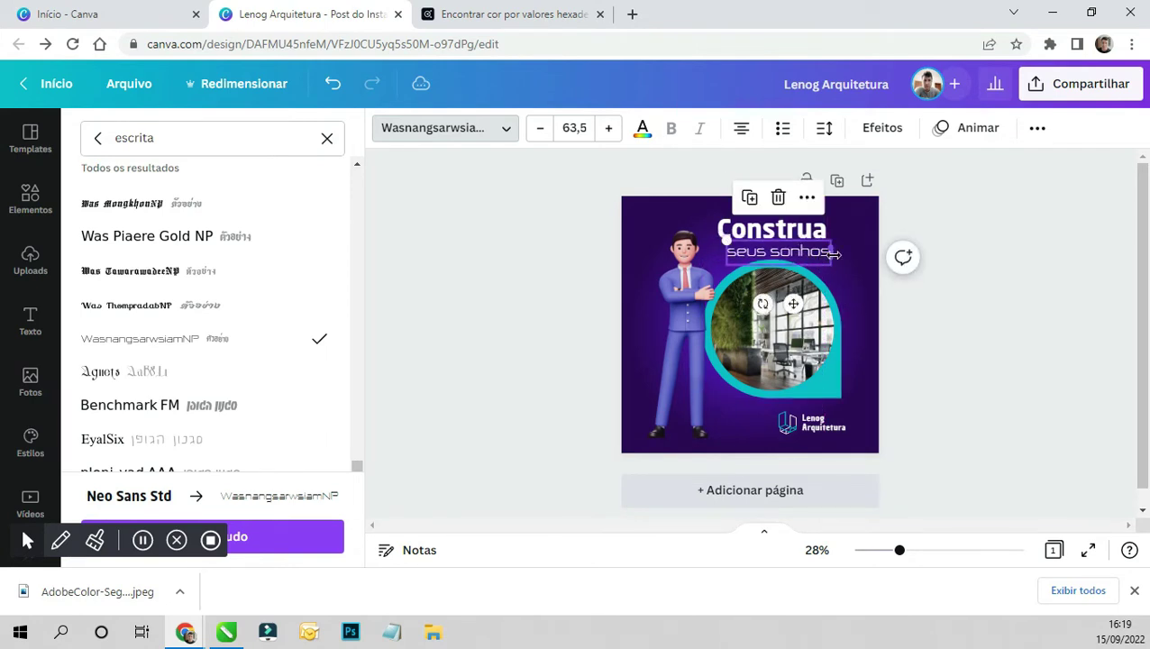
- Undo the unwanted shift and resize 'seus sonhos' to 65,9 under 'Construa'
key("ctrl+z")
left_click_drag(712, 264, 759, 256)
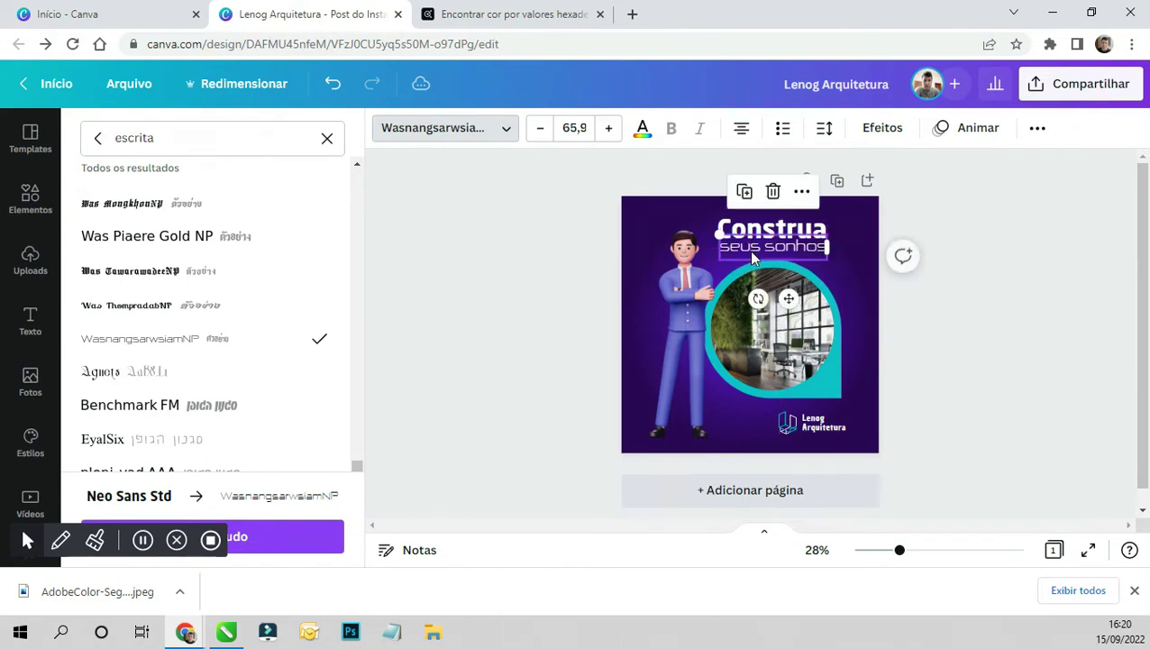
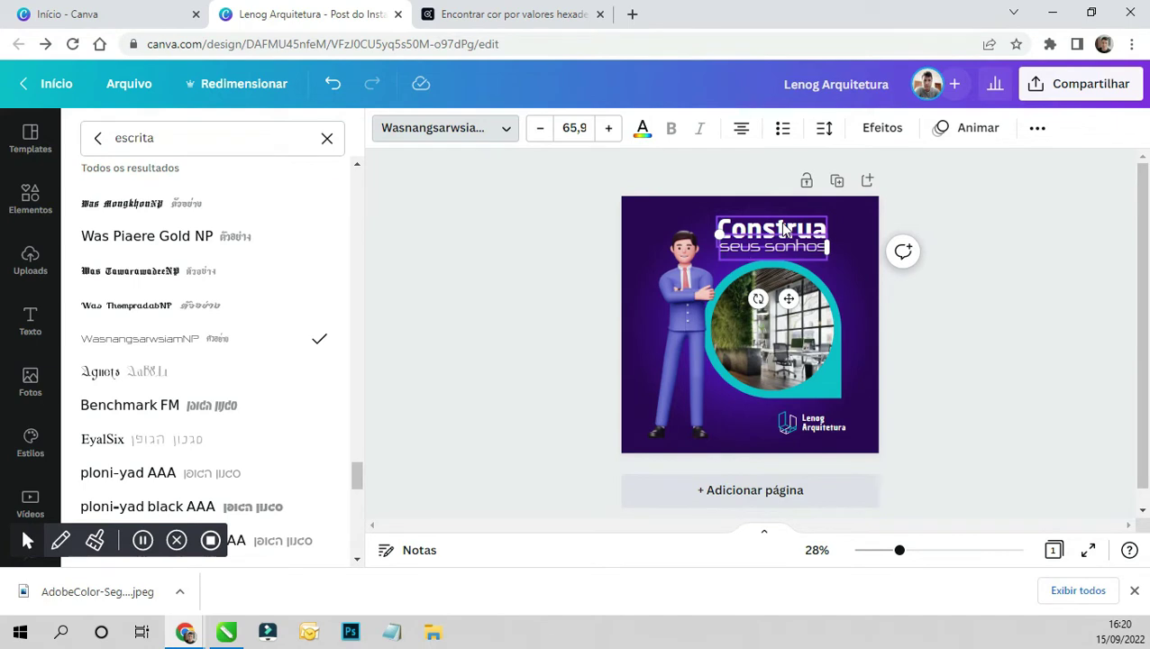
- Change the 'Lenog Arquitetura' logo text to the thin WasnangsarwsiamNP font
left_click(987, 352)
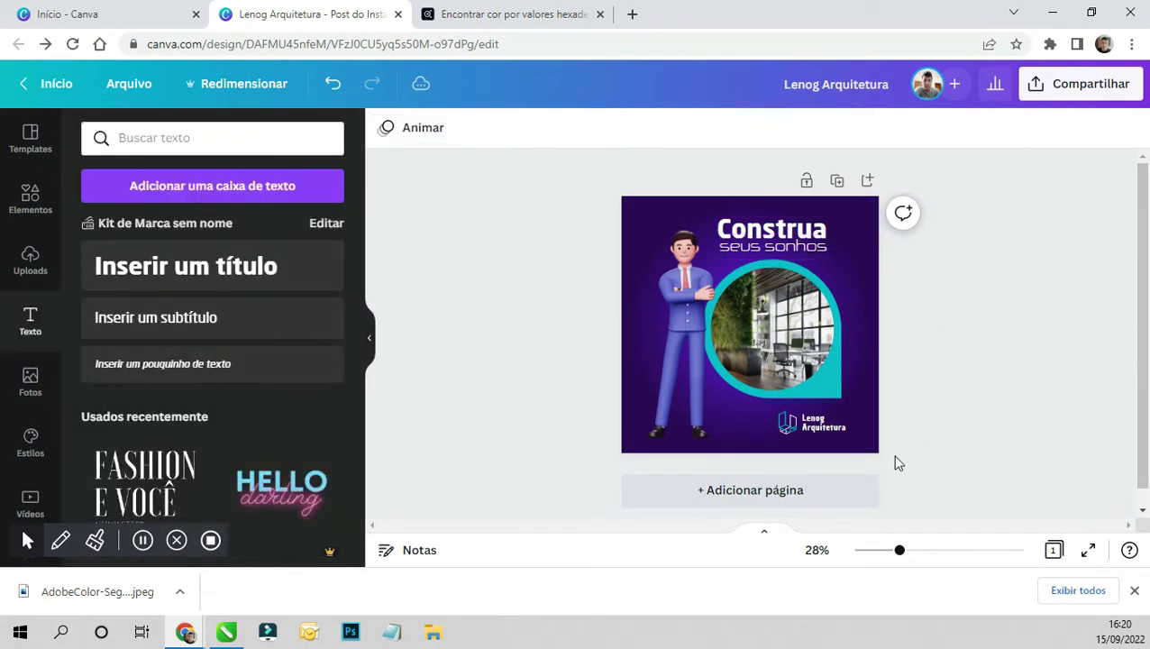
left_click(815, 422)
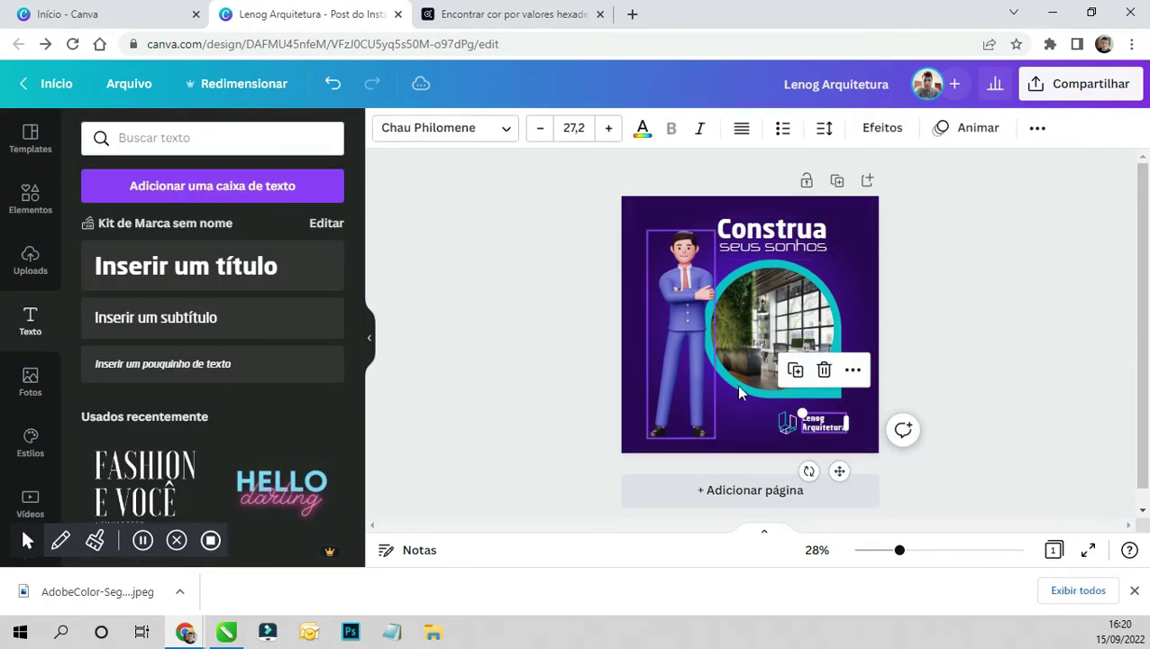
left_click(470, 134)
type("escrita")
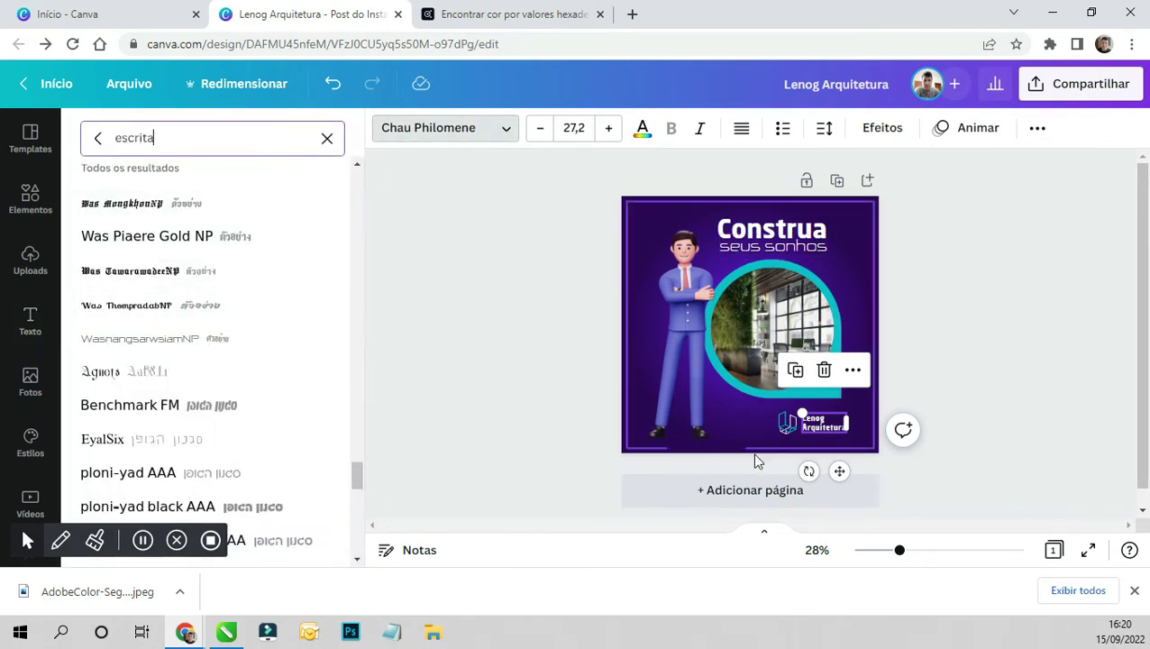
left_click(133, 340)
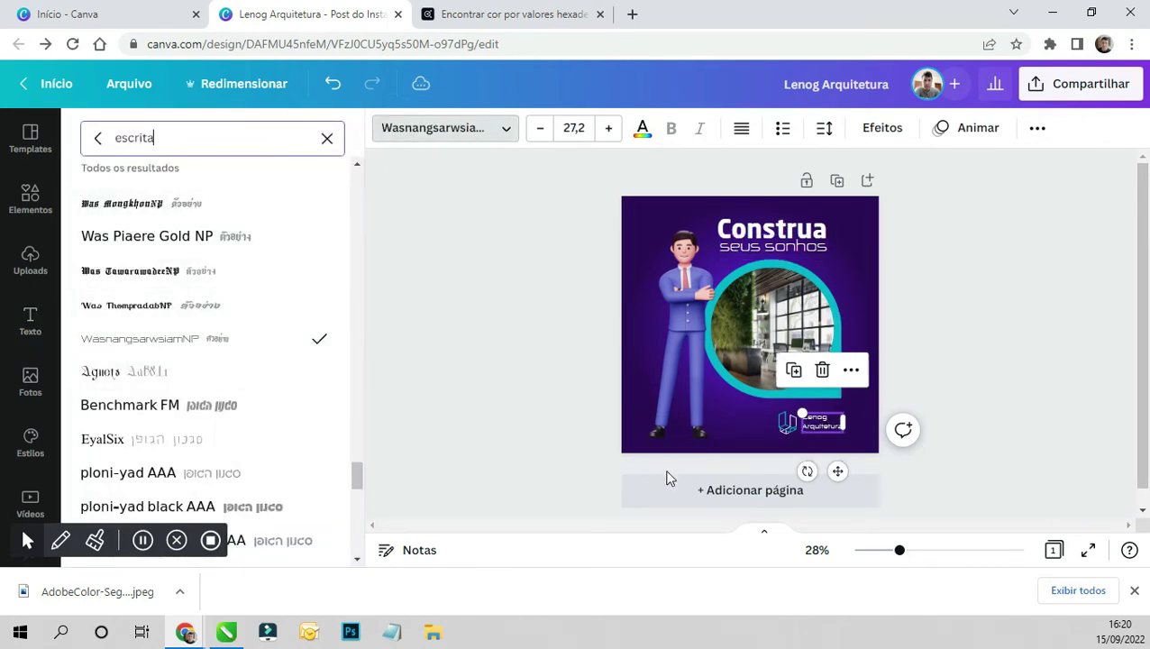
key("Escape")
left_click(1044, 412)
left_click_drag(900, 550, 942, 551)
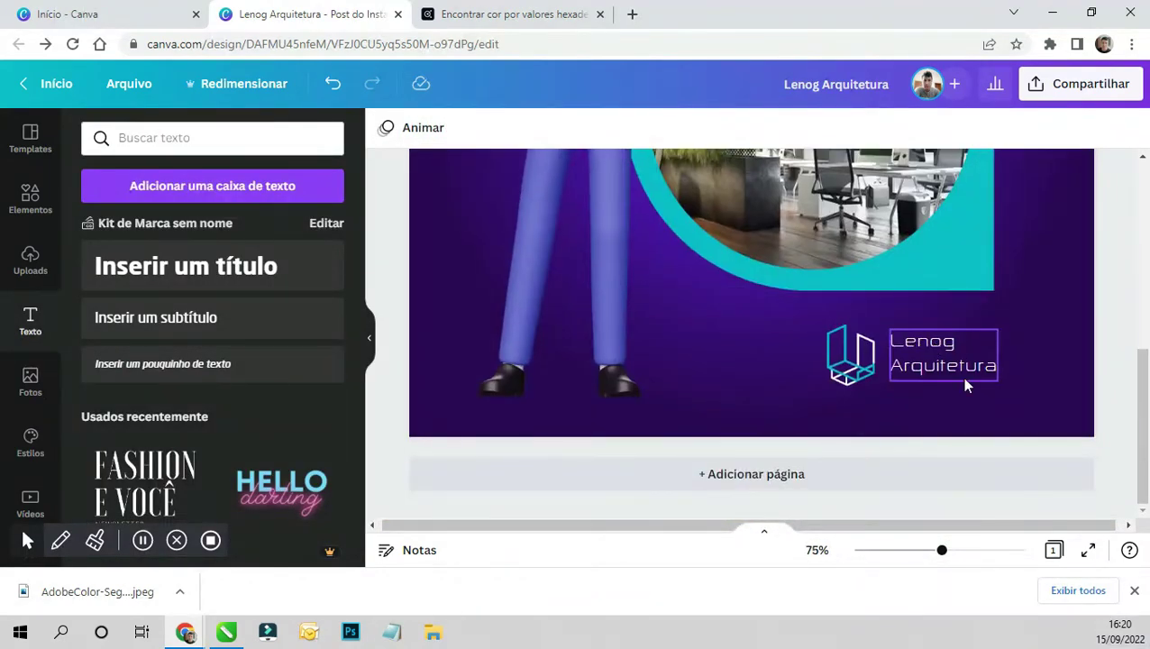
- Remove 'Arquitetura' from the logo text and enlarge the remaining 'Lenog'
left_click(961, 377)
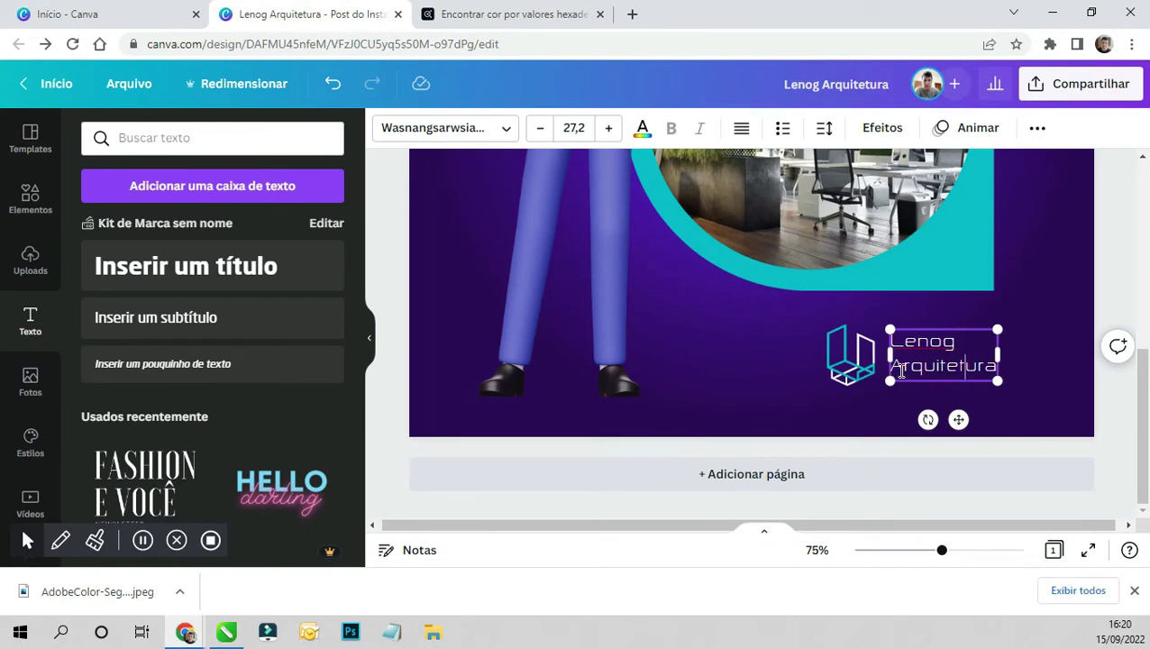
mouse_move(901, 371)
left_mouse_down()
mouse_move(1005, 367)
mouse_move(970, 370)
left_mouse_up()
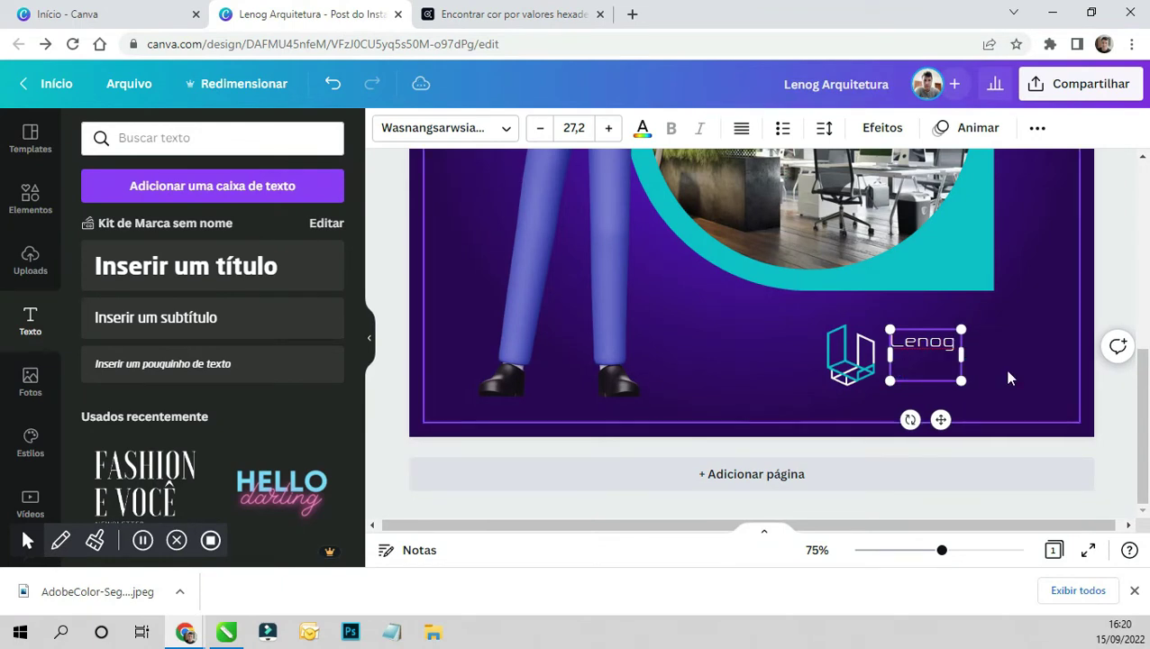
left_click_drag(961, 380, 1009, 386)
left_click_drag(1009, 328, 1004, 332)
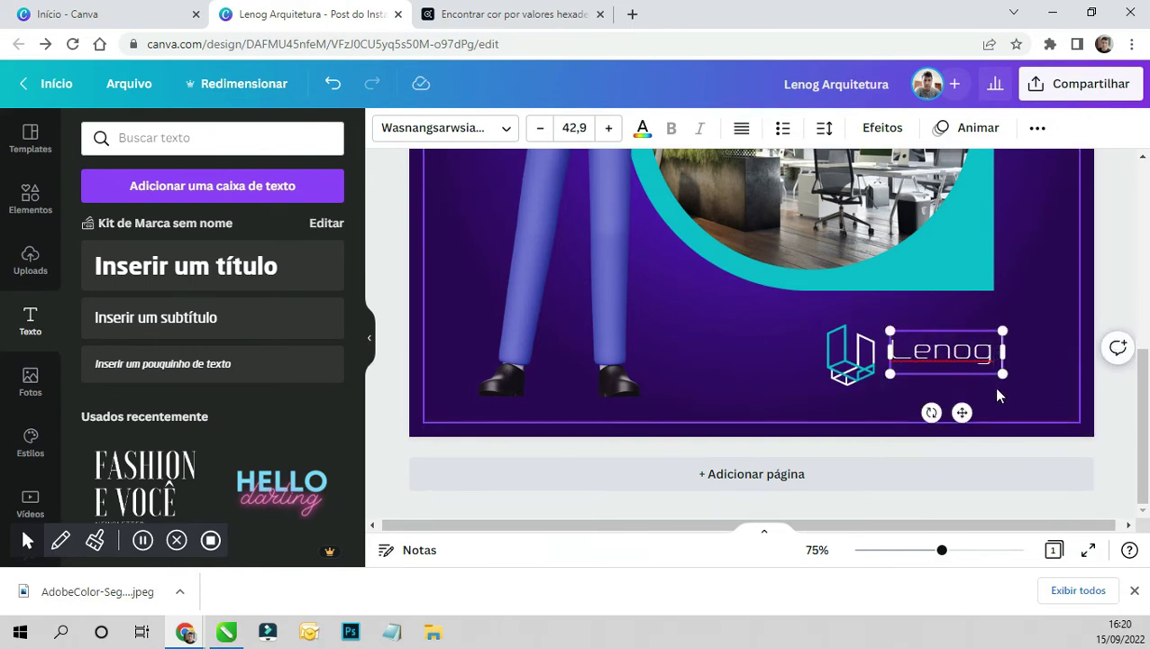
key("BackSpace")
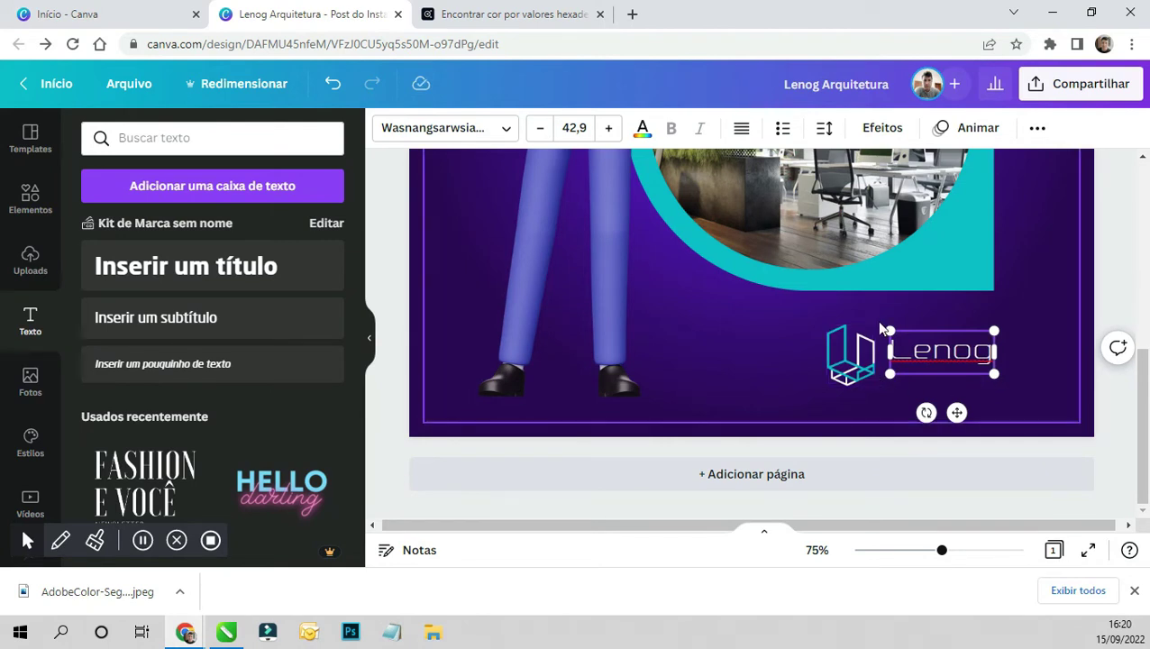
left_click(852, 365)
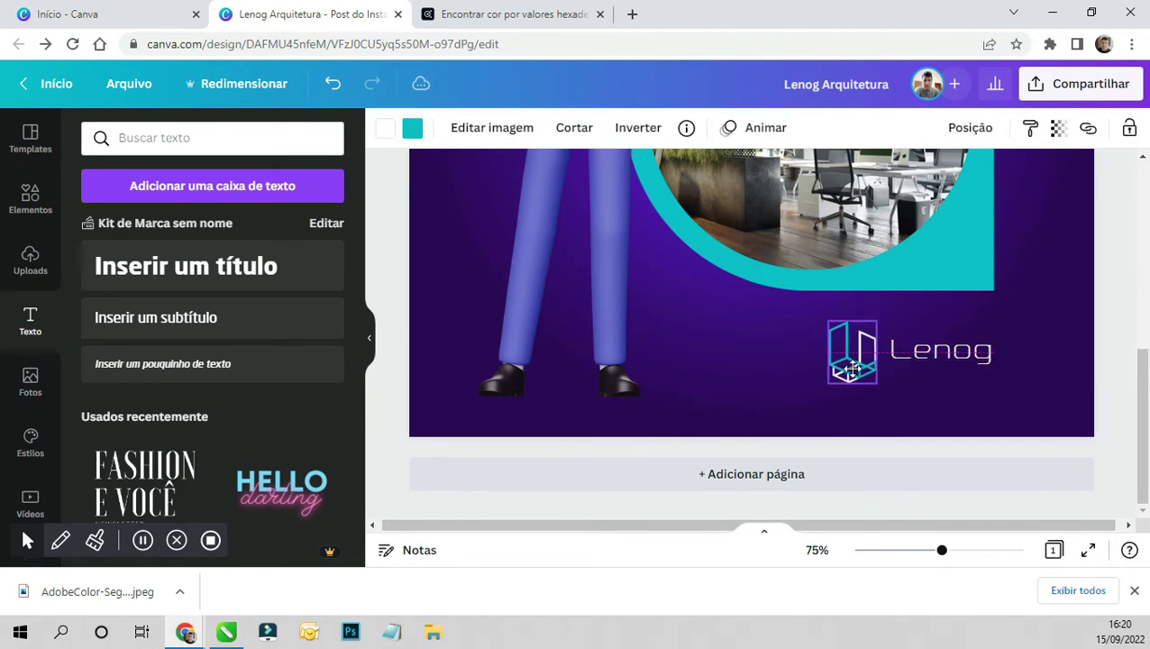
left_click(669, 430)
- Add a smaller duplicate reading 'arquitetura' directly beneath 'Lenog'
left_click(970, 362)
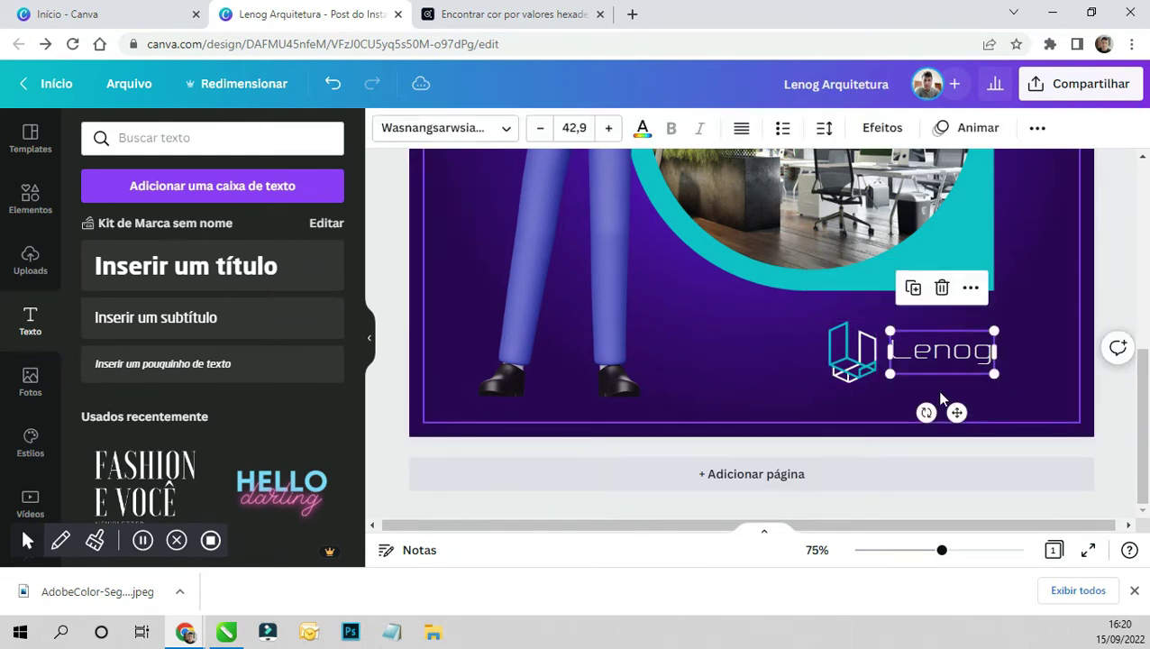
key("ctrl+d")
double_click(927, 376)
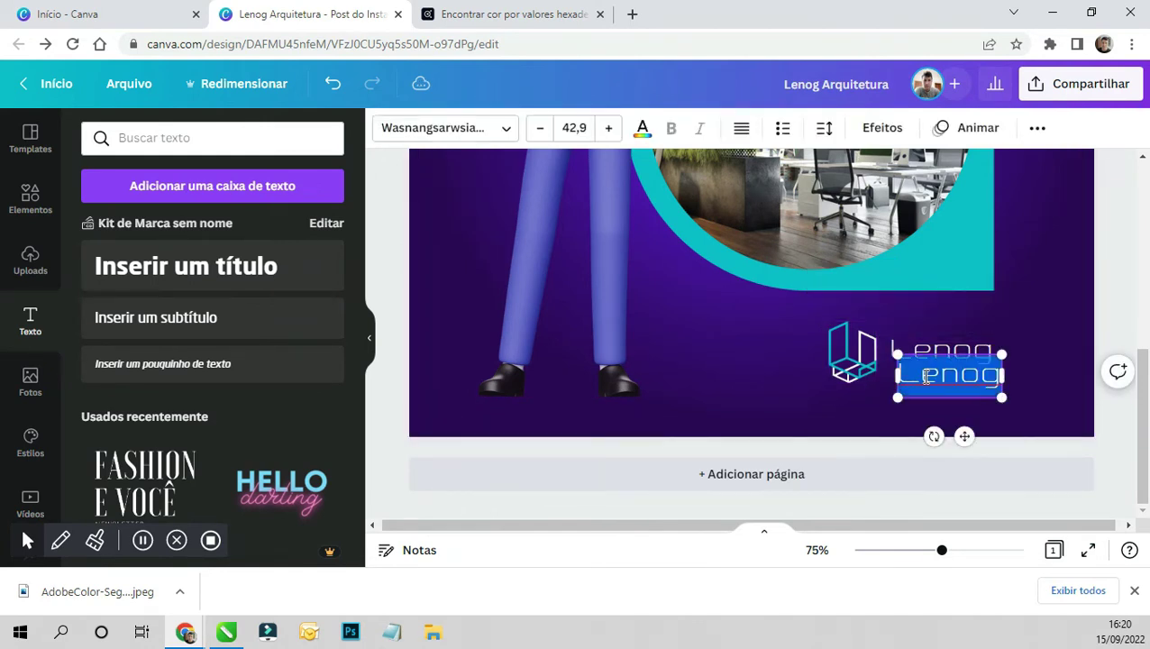
type("arquitetura")
mouse_move(1066, 357)
left_mouse_down()
mouse_move(969, 381)
mouse_move(946, 356)
left_mouse_up()
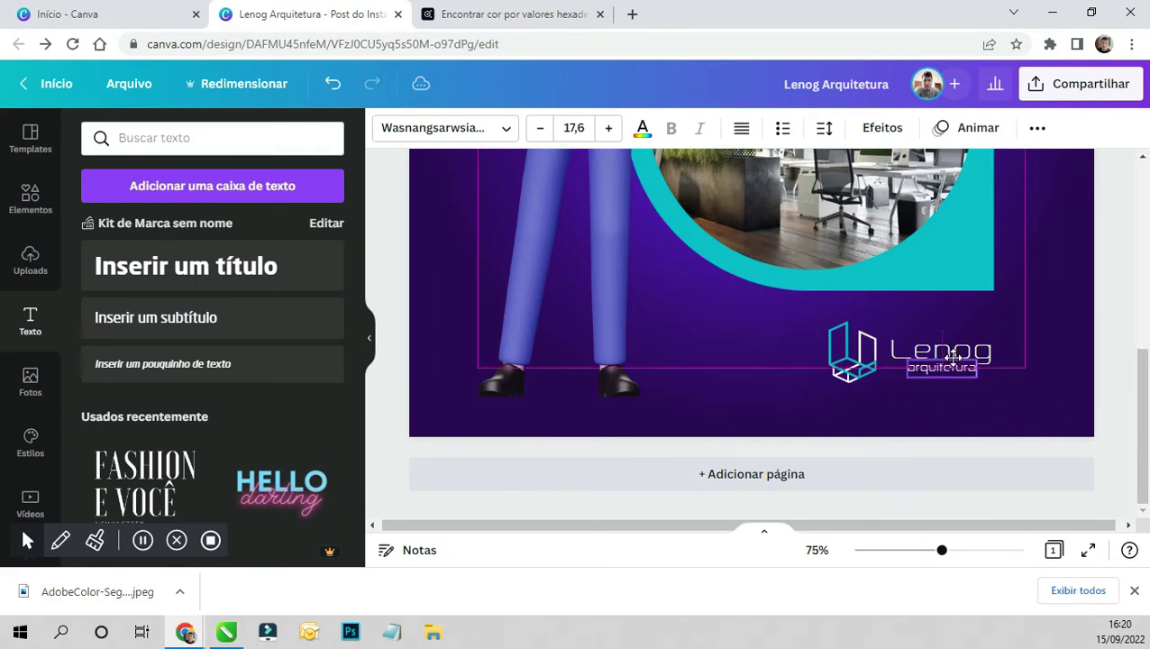
left_click(1108, 361)
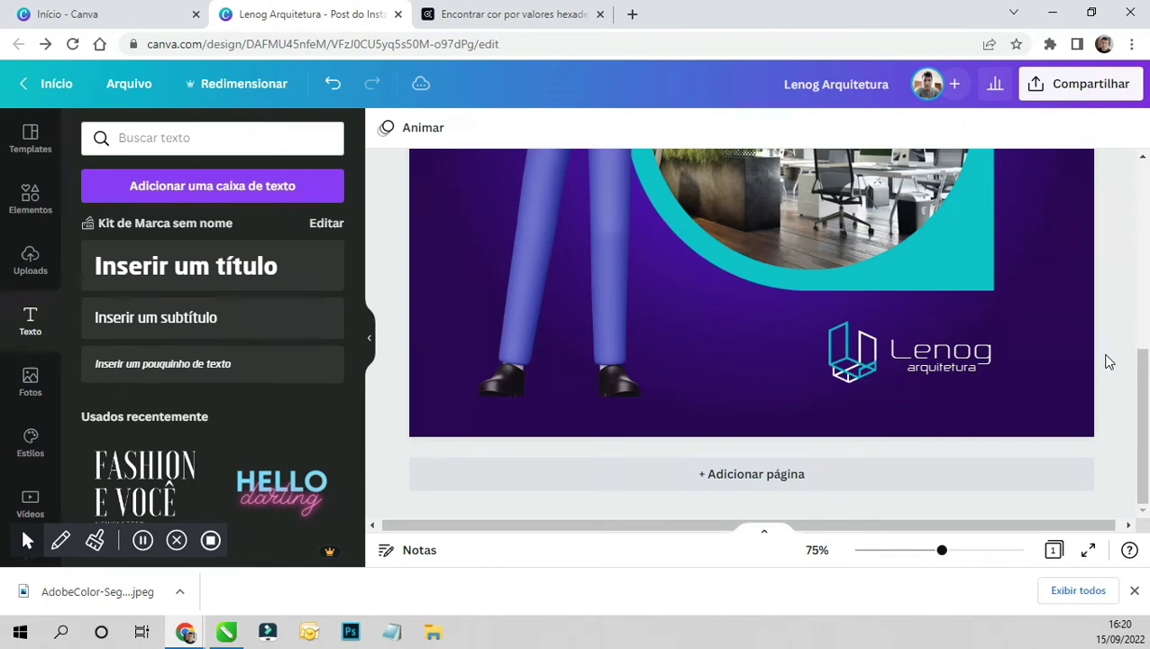
scroll(1115, 358, "up", 3)
scroll(1119, 370, "down", 3)
- Nudge the circular office photo slightly into a better position
left_click_drag(940, 549, 911, 551)
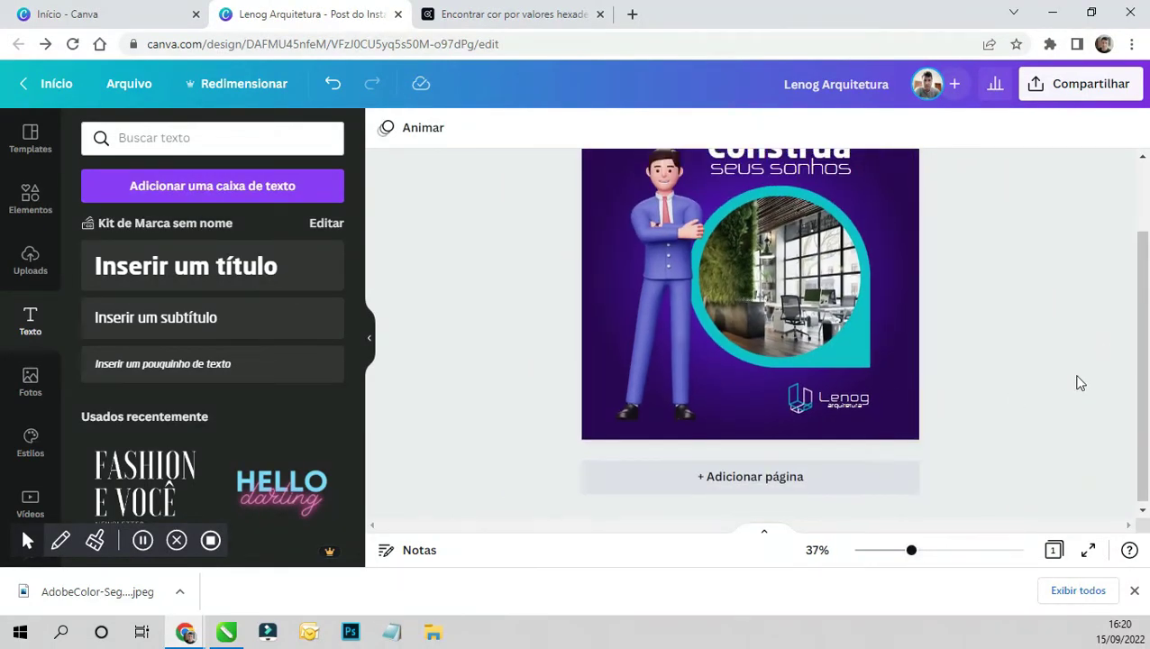
left_click(682, 378)
left_click(994, 329)
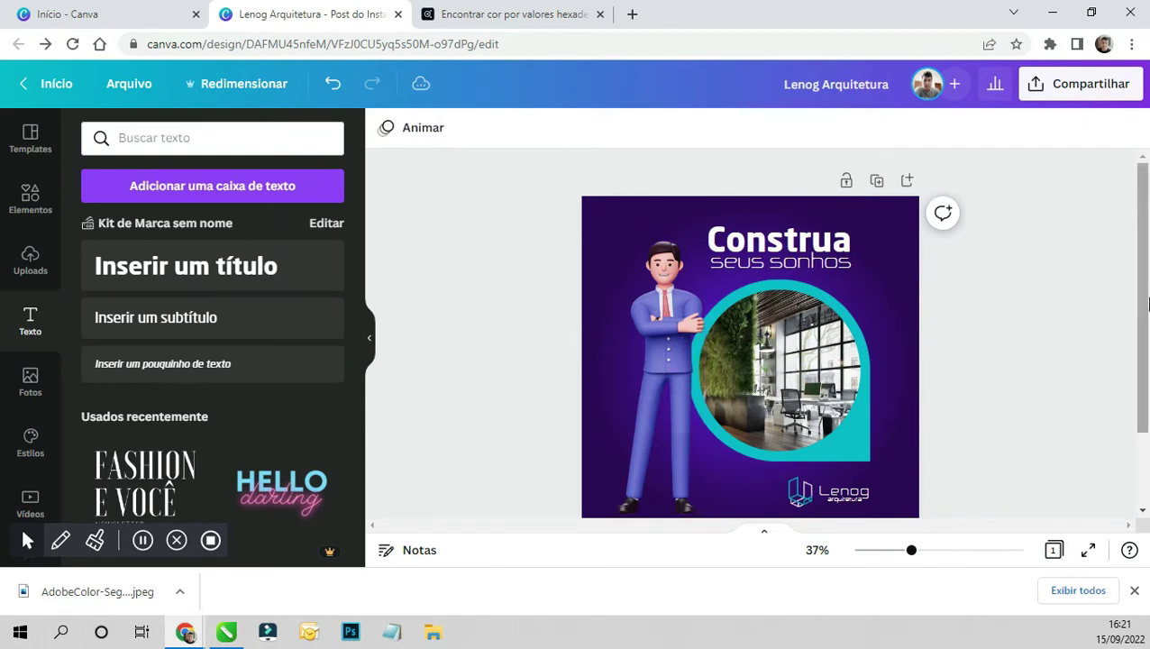
left_click(855, 458)
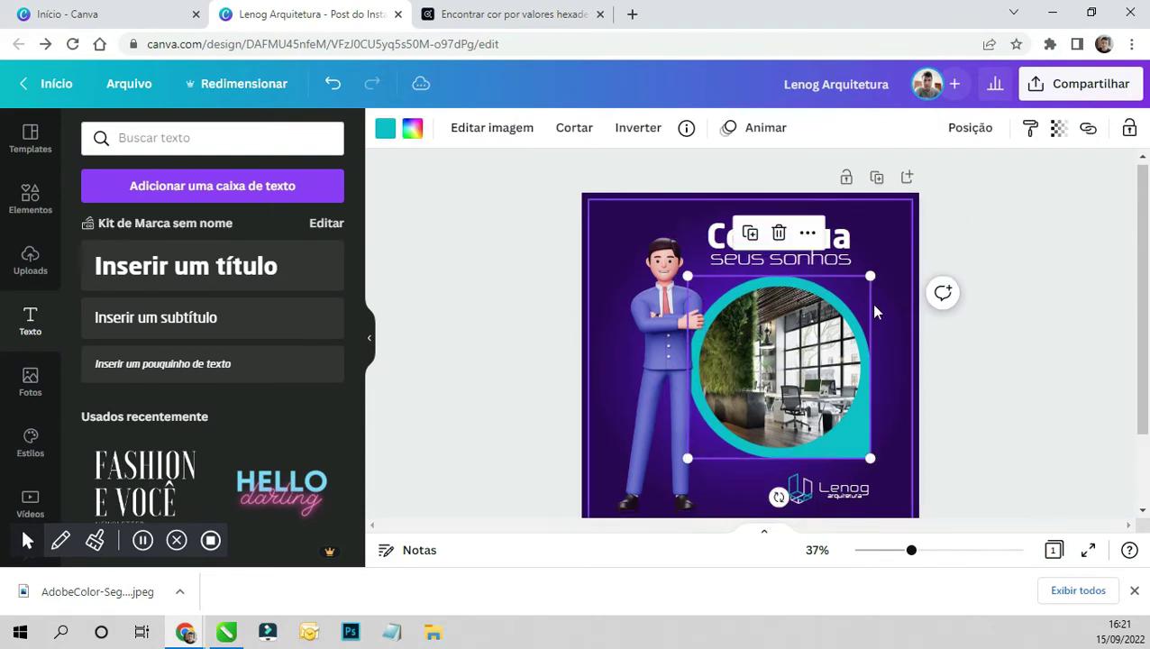
left_click_drag(847, 332, 843, 336)
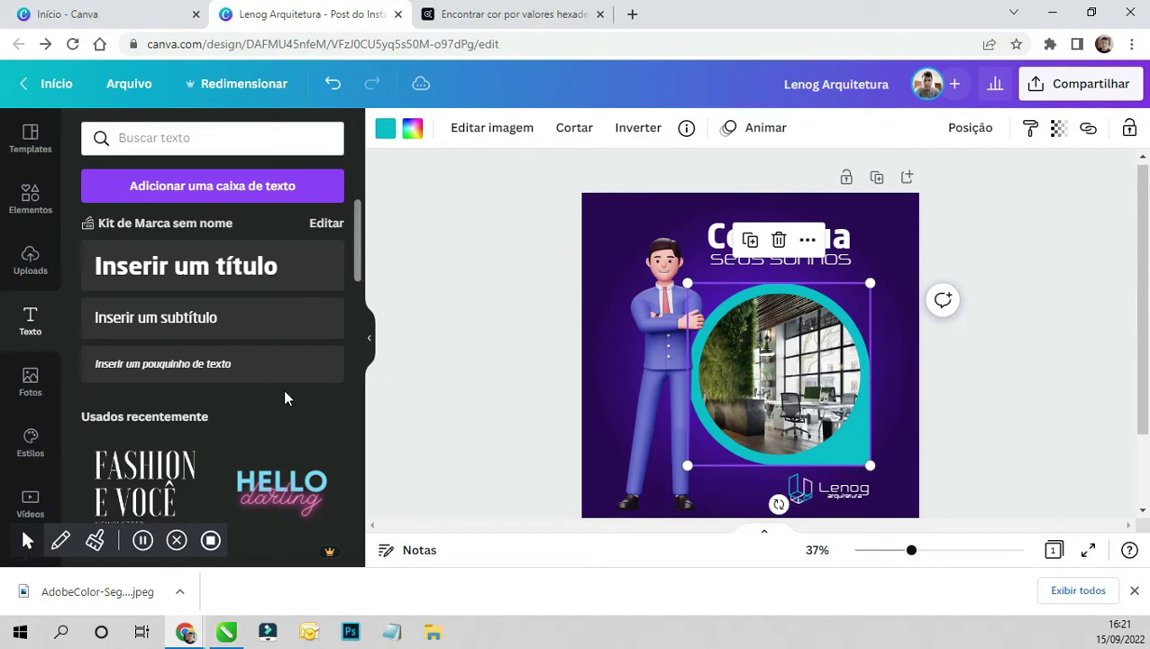
left_click(1003, 288)
- Shift the 'Construa seus sonhos' title right and down, and the 3D man up-right
left_click(844, 268)
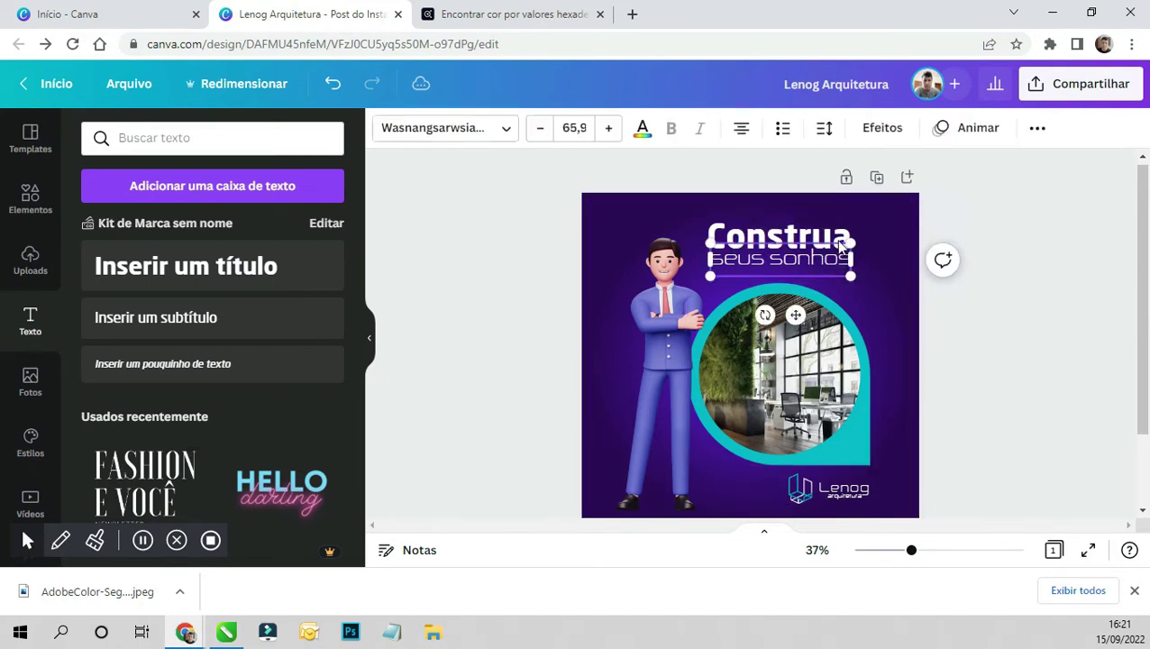
left_click_drag(835, 248, 850, 254)
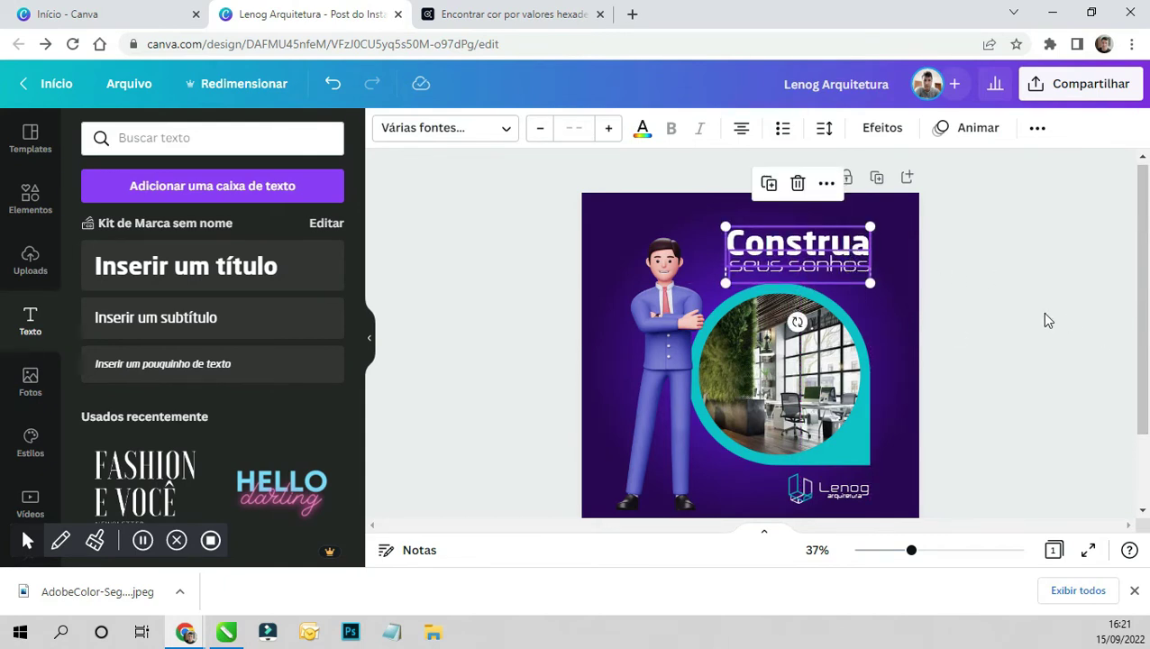
left_click(934, 375)
left_click(680, 377)
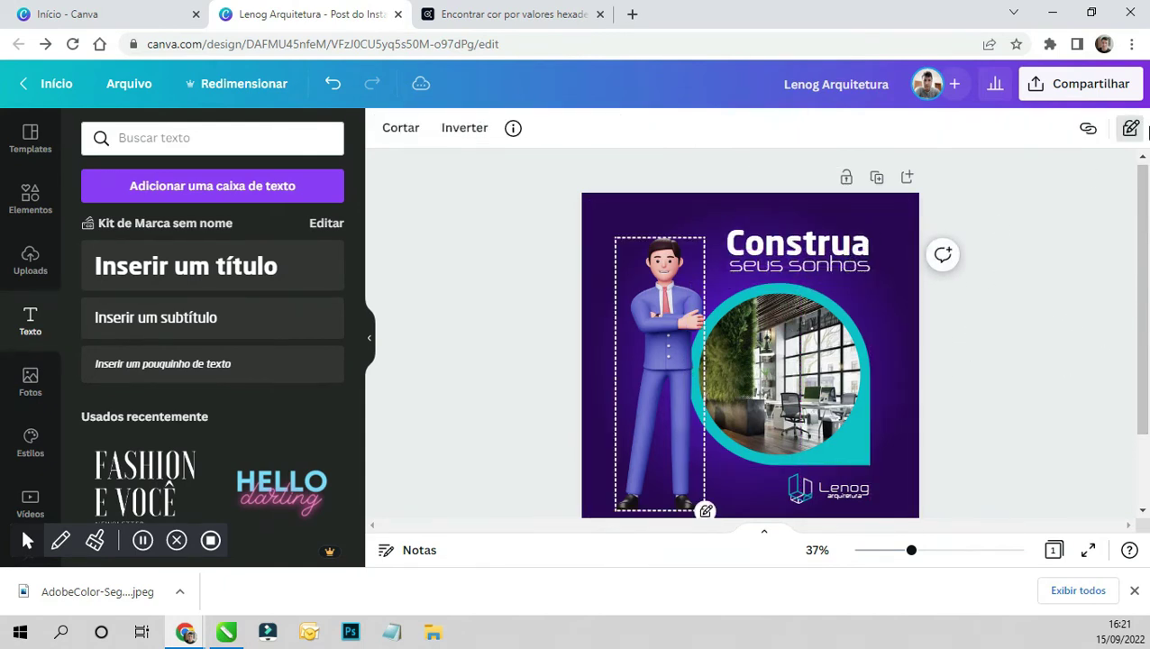
left_click(1130, 133)
left_click(1130, 135)
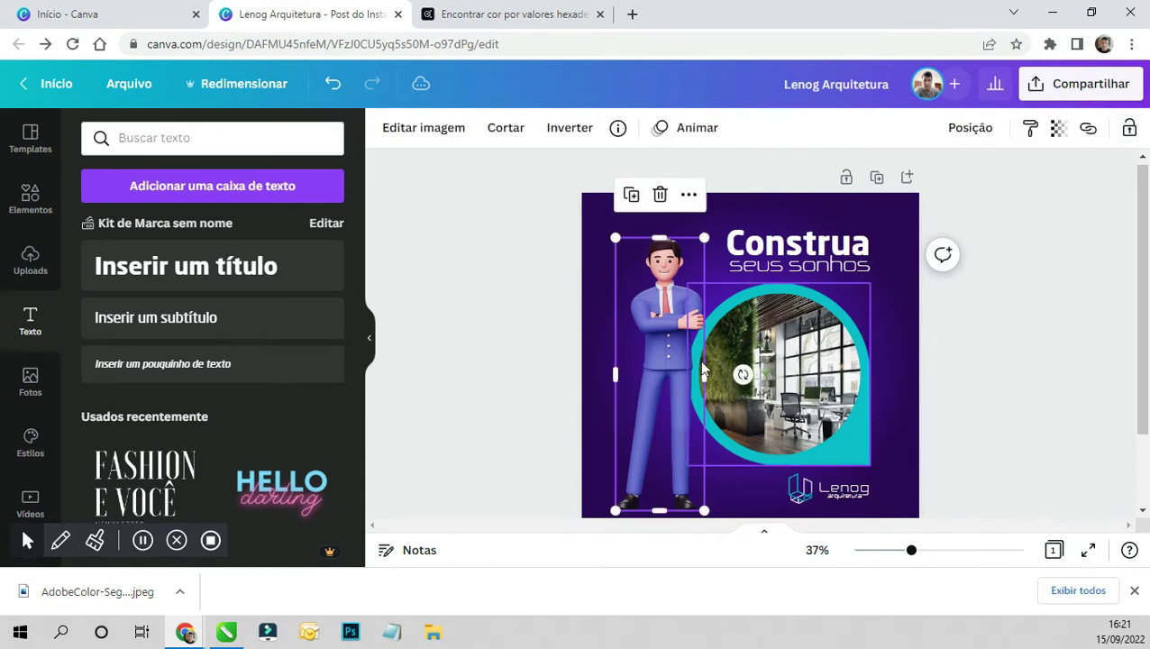
left_click_drag(663, 360, 677, 351)
left_click(956, 490)
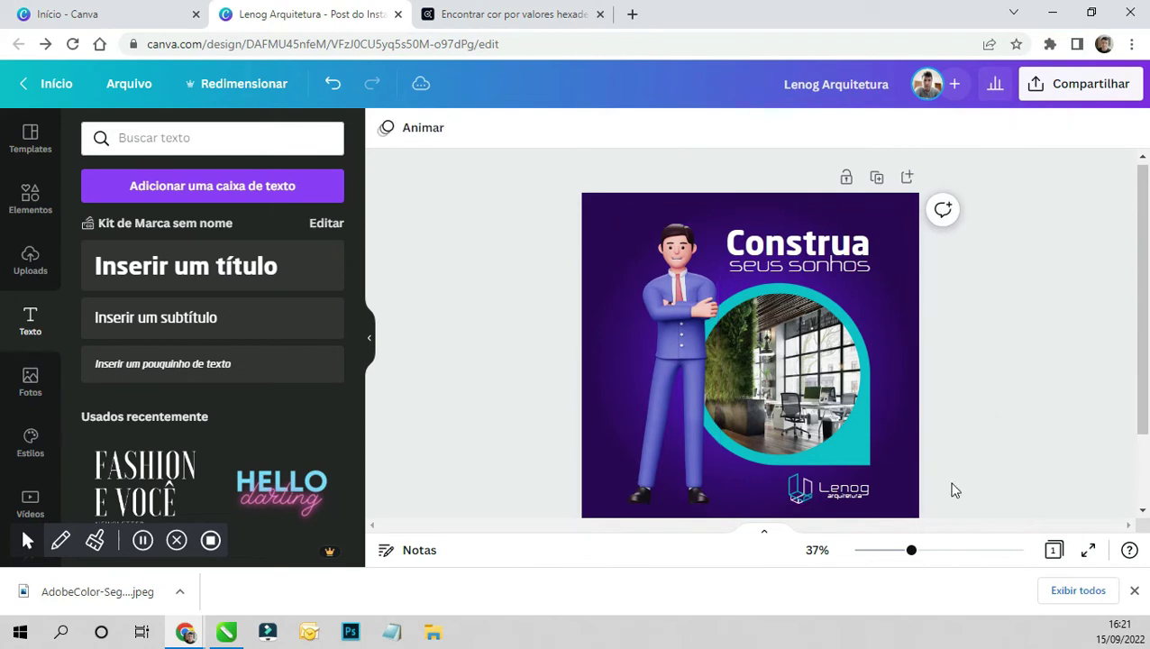
- Try enlarging the circular photo frame, then undo the resize
left_click_drag(913, 551, 895, 549)
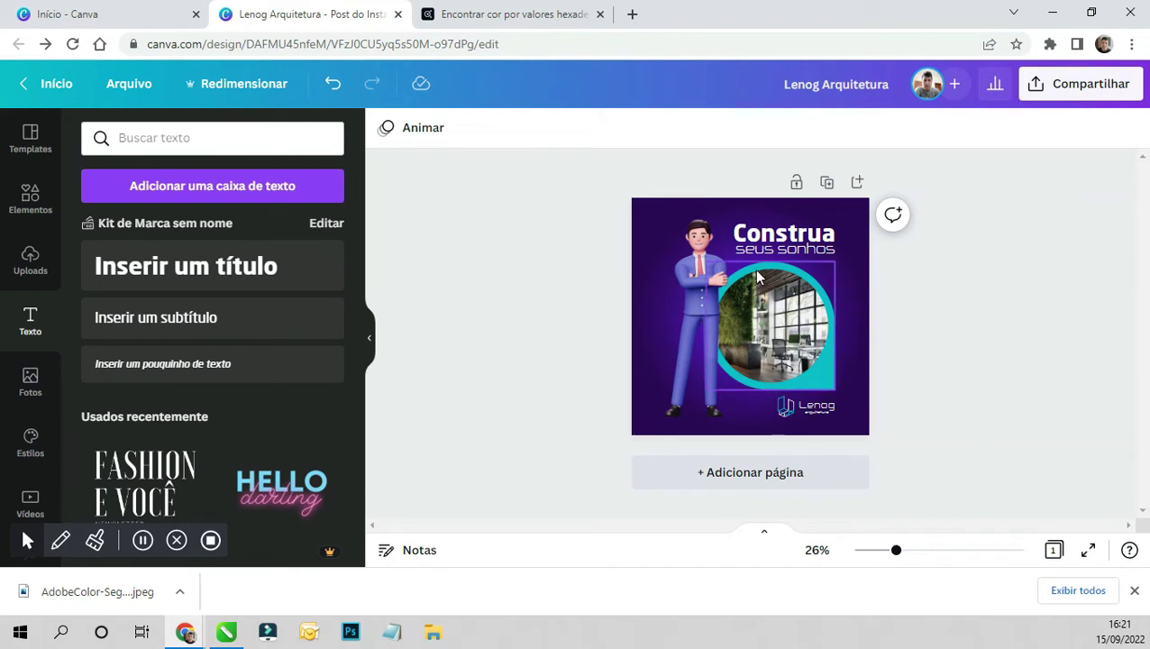
left_click(829, 372)
left_click_drag(838, 258, 840, 261)
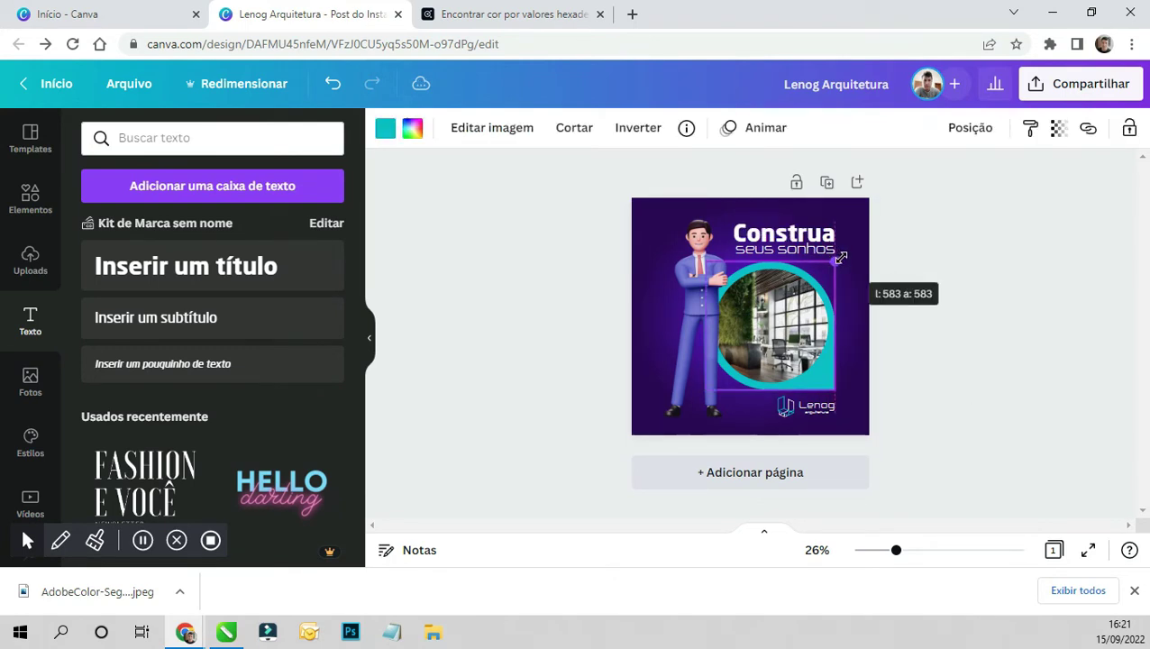
left_click_drag(705, 262, 701, 259)
key("ctrl+z")
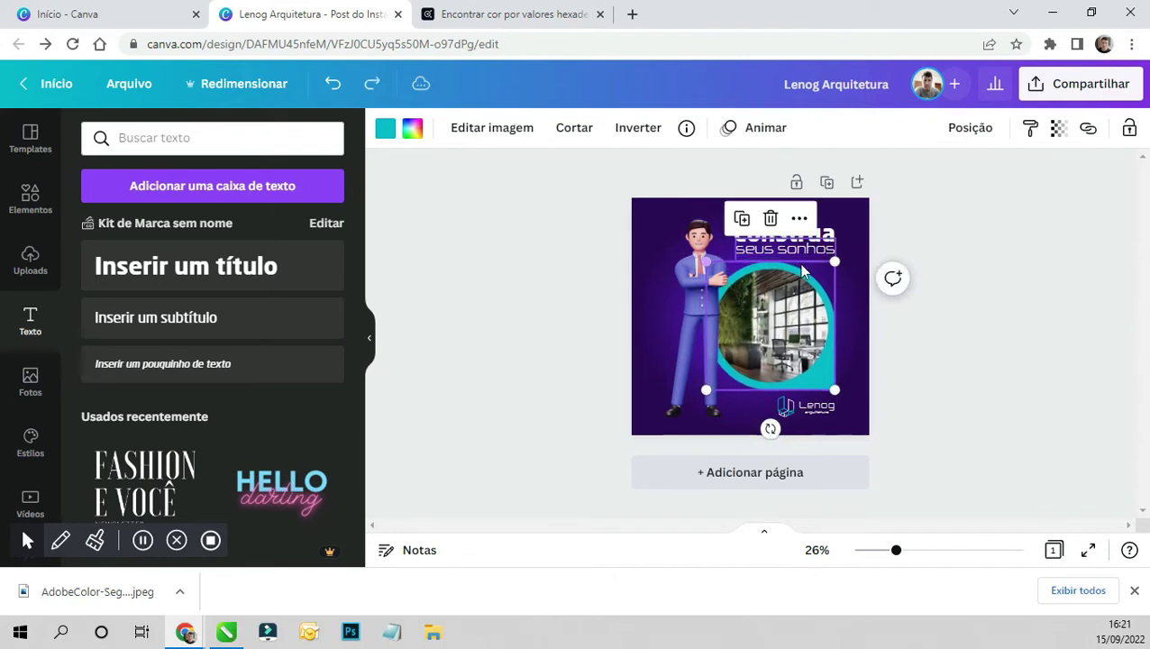
left_click(1016, 346)
left_click(196, 131)
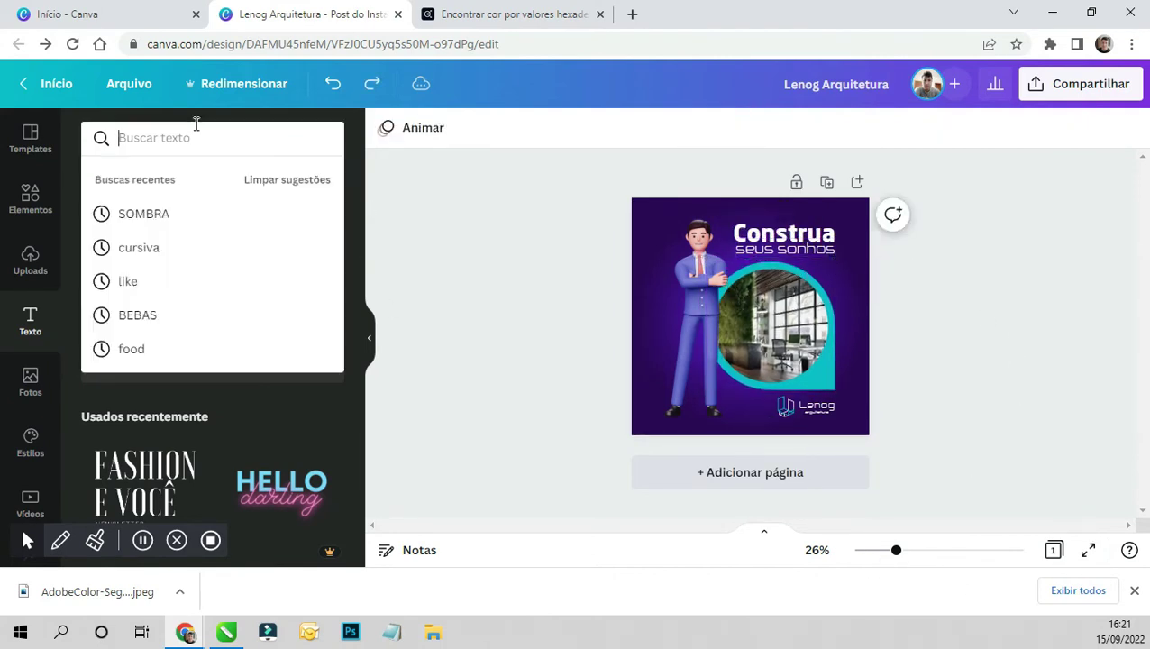
- Search the text panel for 'sombras base', then clear that search
type("son")
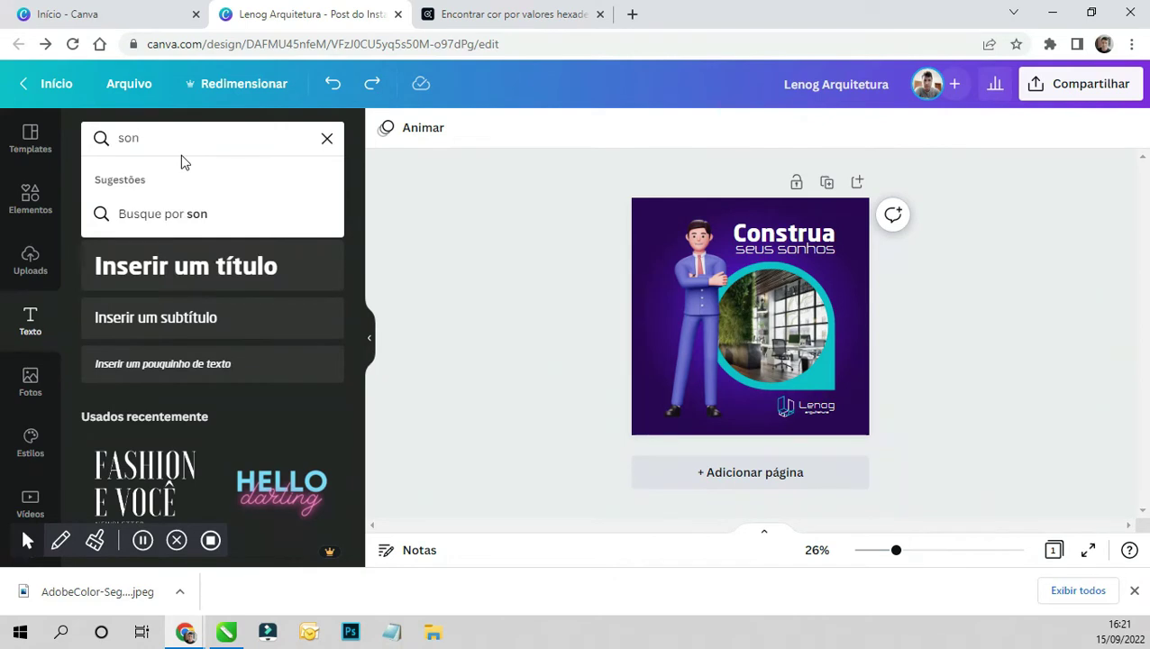
key("BackSpace")
type("bas")
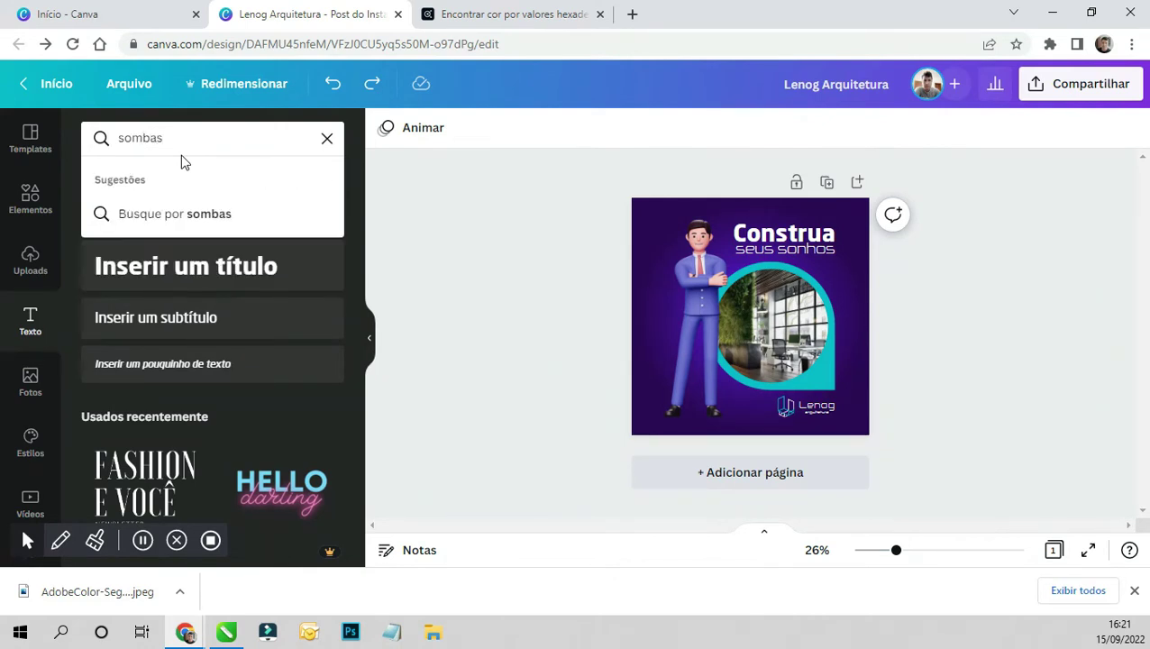
key("BackSpace")
type("ras bas")
type("e")
key("Return")
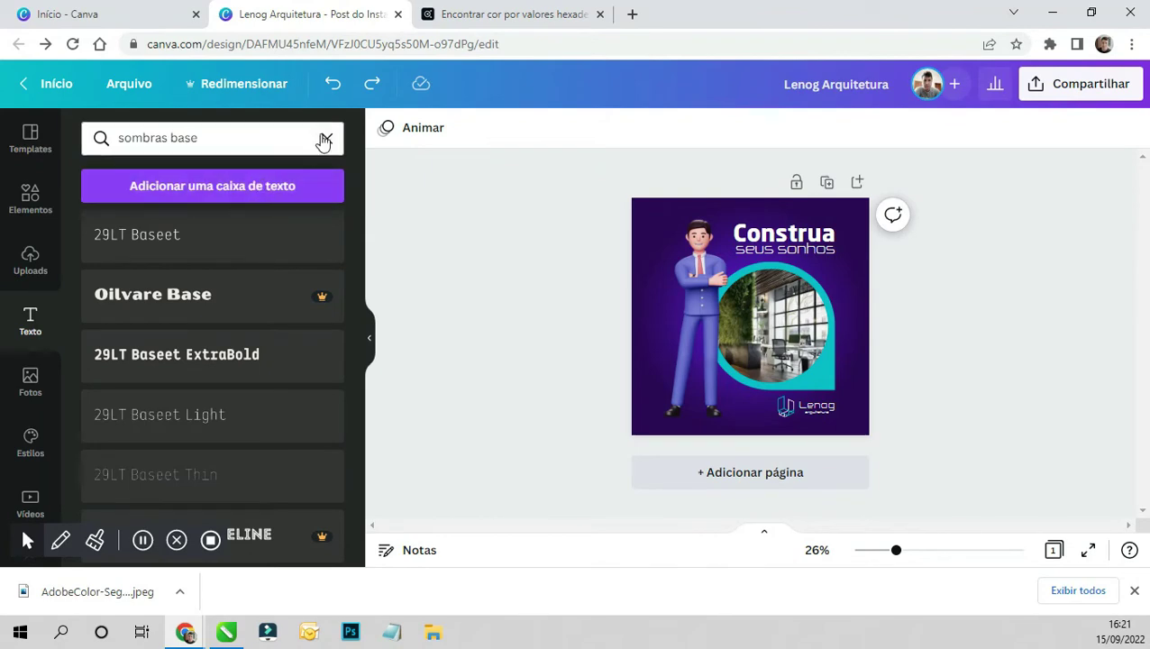
left_click(325, 140)
- Search the Elements library for 'sombras base'
left_click(30, 200)
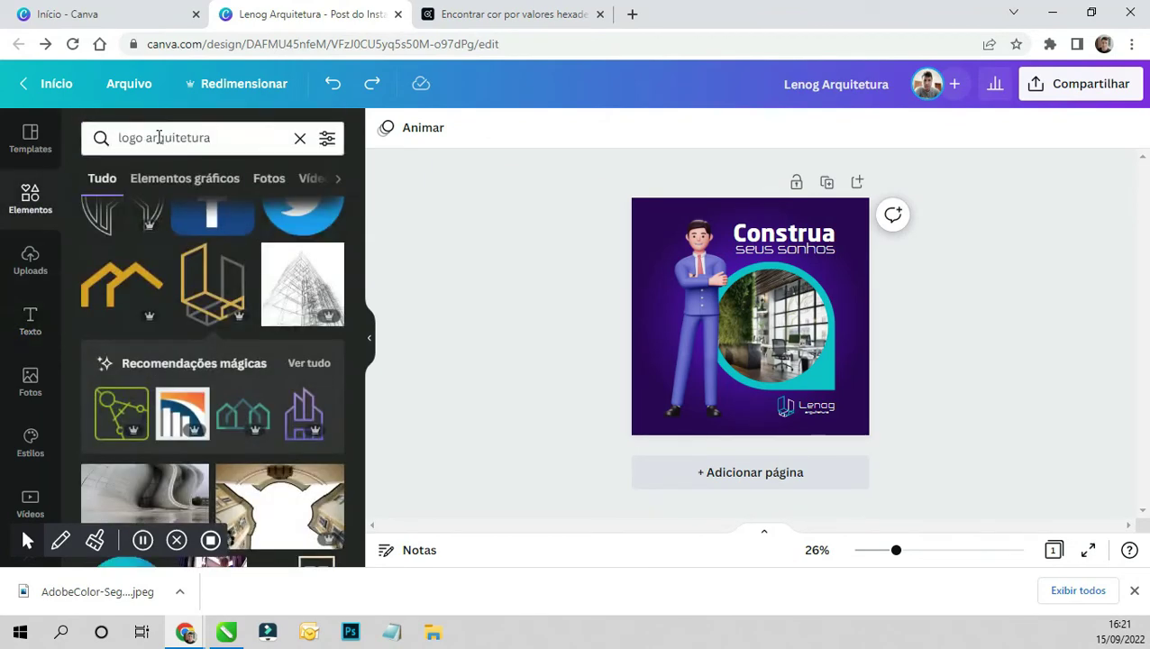
left_click(153, 138)
triple_click(153, 138)
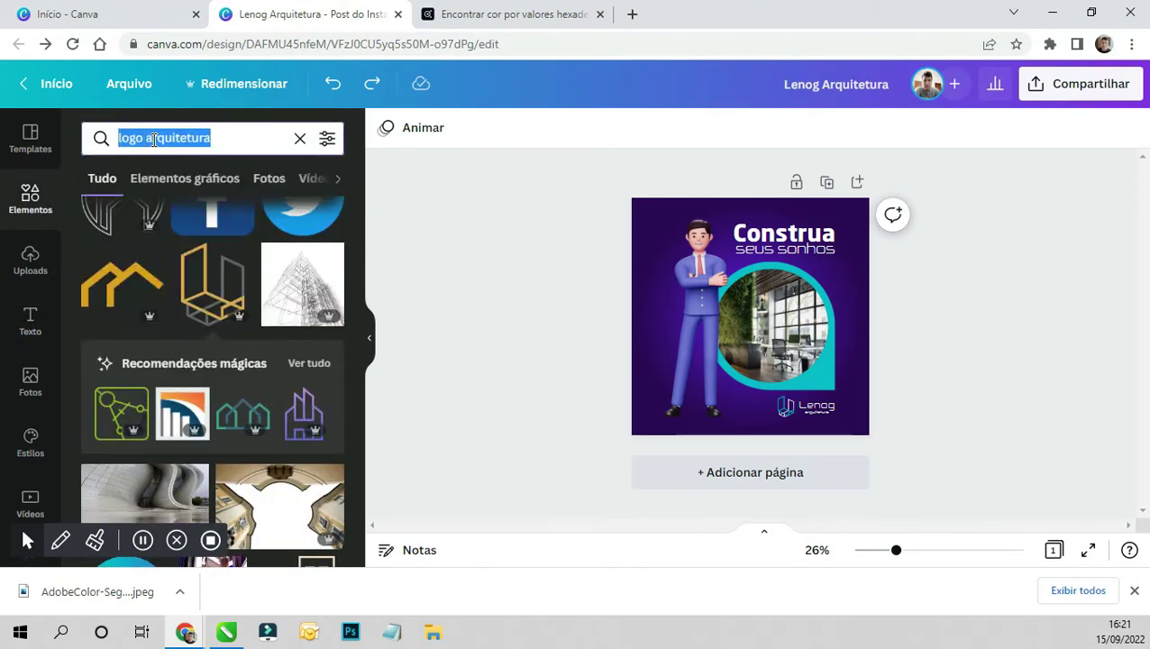
type("sombras base")
key("Return")
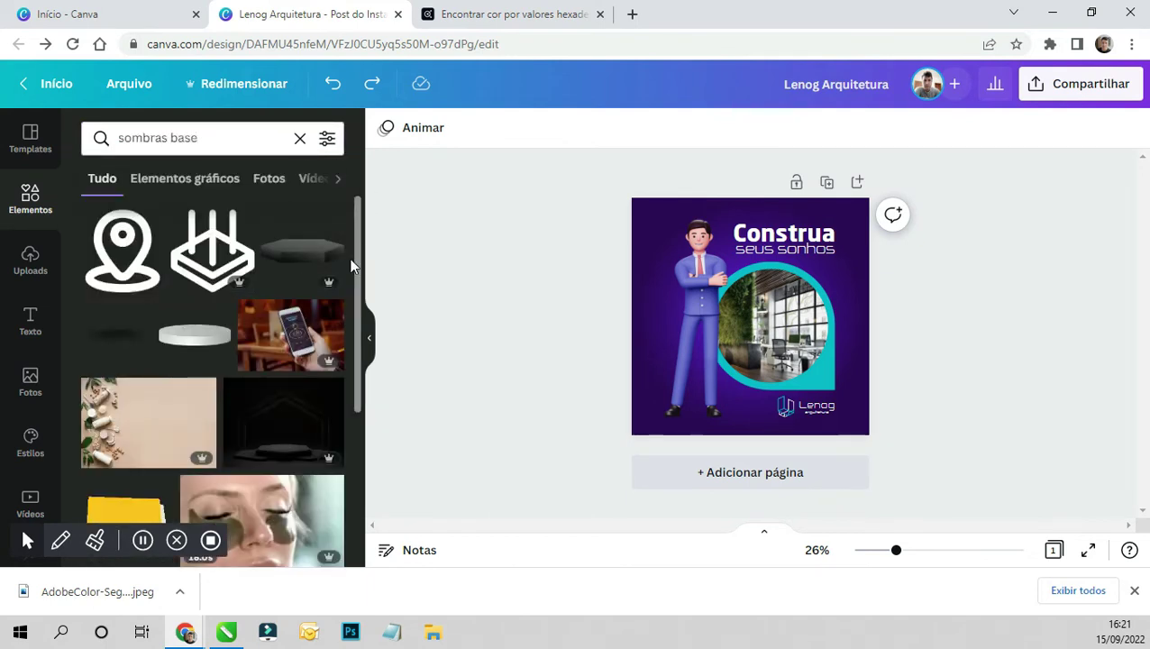
- Browse the shadow results and add a thin shadow line to the post
scroll(327, 282, "down", 2)
scroll(329, 290, "down", 1)
scroll(282, 398, "down", 1)
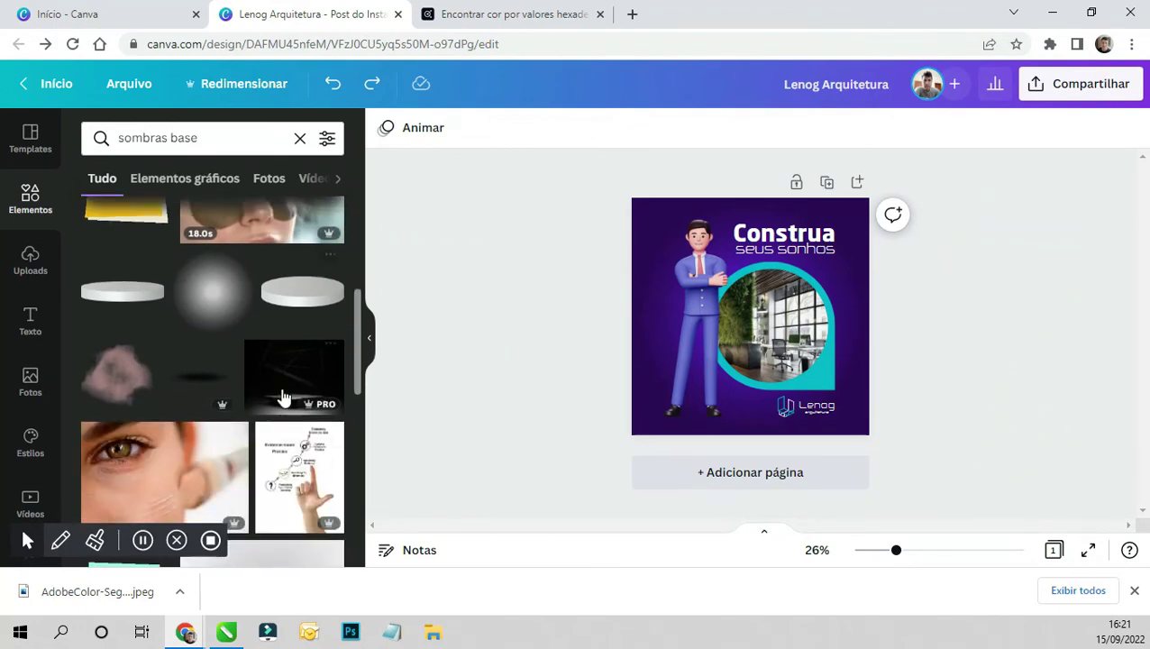
scroll(200, 403, "up", 3)
scroll(303, 394, "down", 2)
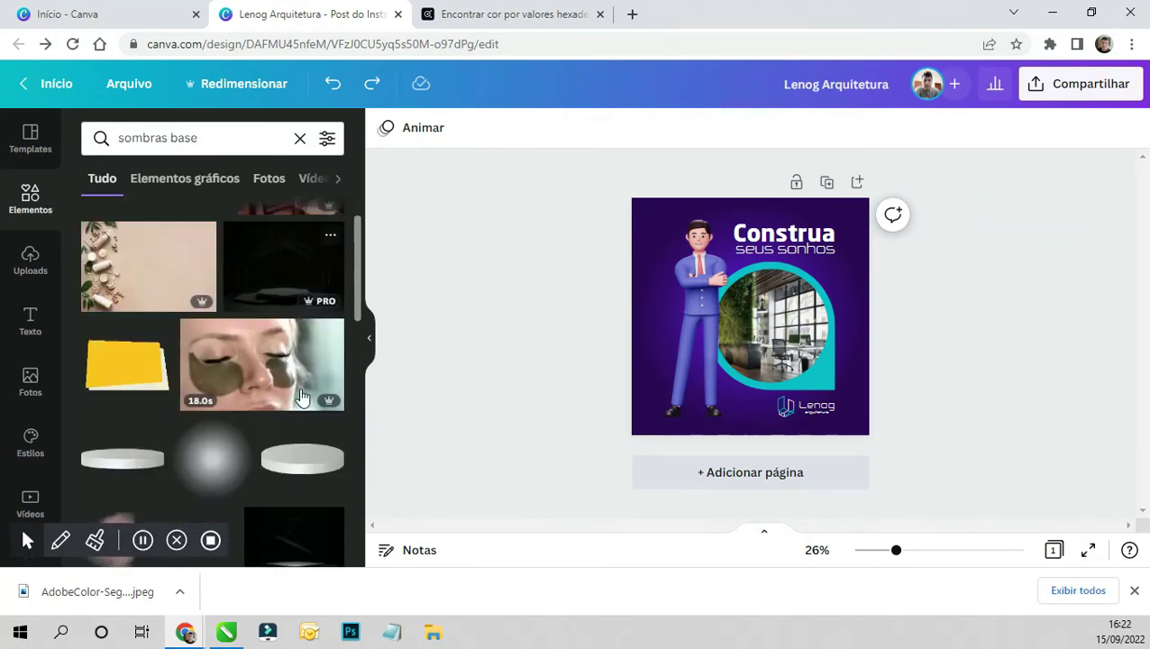
scroll(304, 394, "down", 3)
scroll(304, 394, "down", 3)
scroll(275, 386, "down", 1)
scroll(274, 386, "down", 1)
scroll(297, 433, "down", 2)
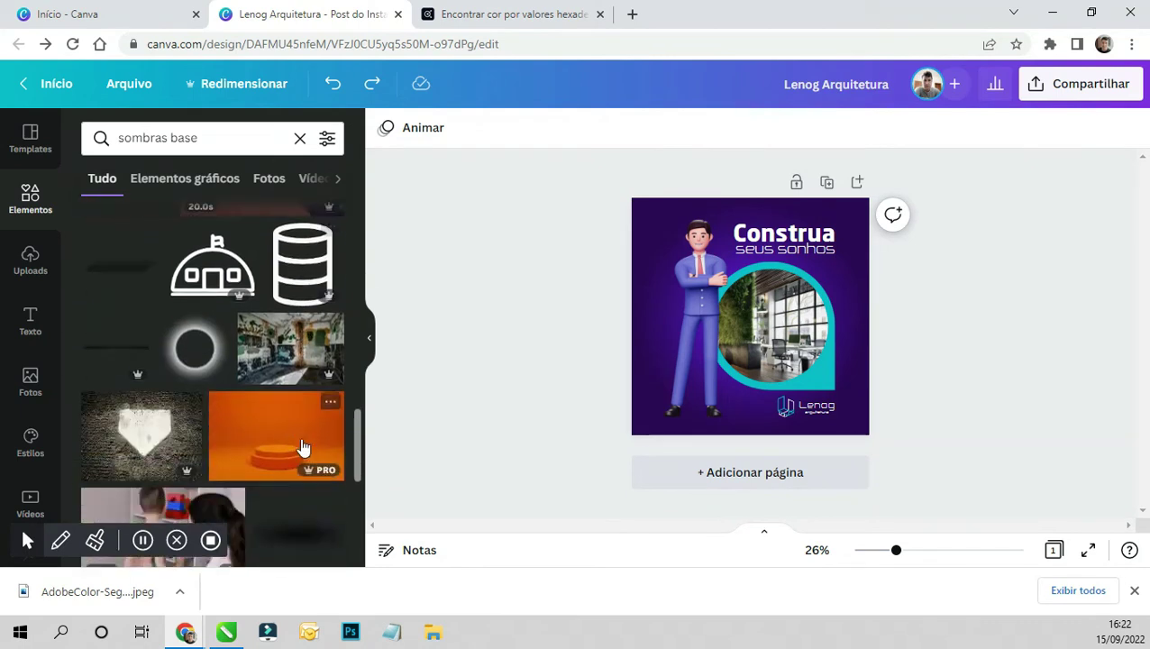
left_click(107, 349)
- Move the shadow line under the teal photo frame and trim both its ends
left_click_drag(744, 316, 789, 386)
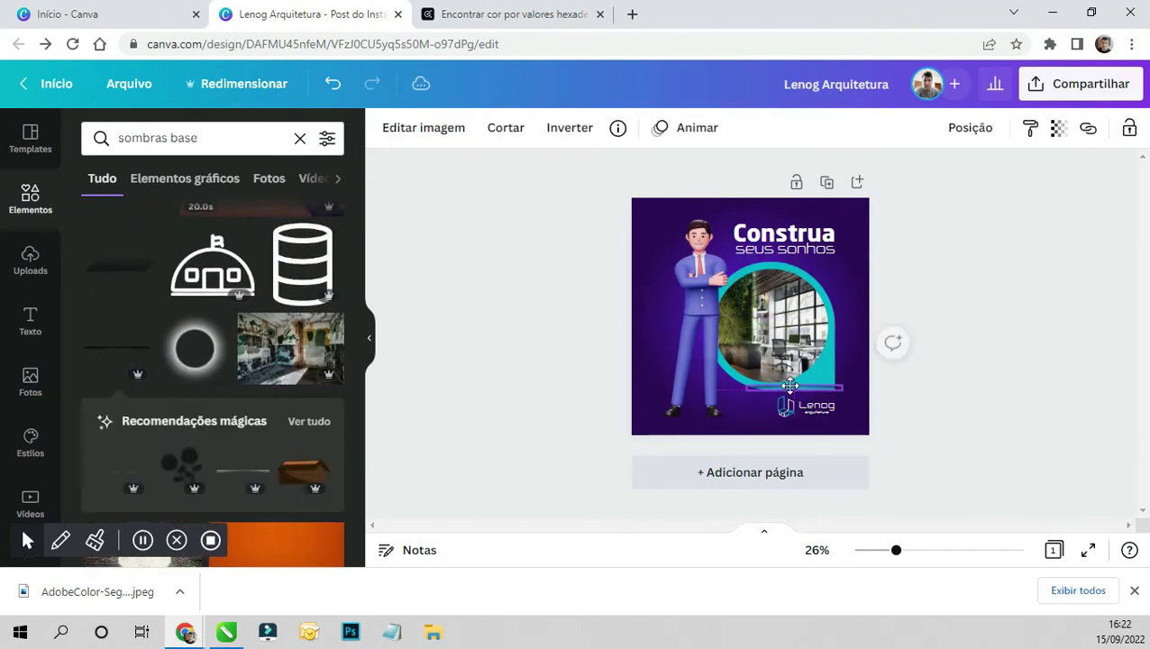
left_click_drag(895, 550, 948, 559)
scroll(631, 307, "down", 3)
left_click(368, 338)
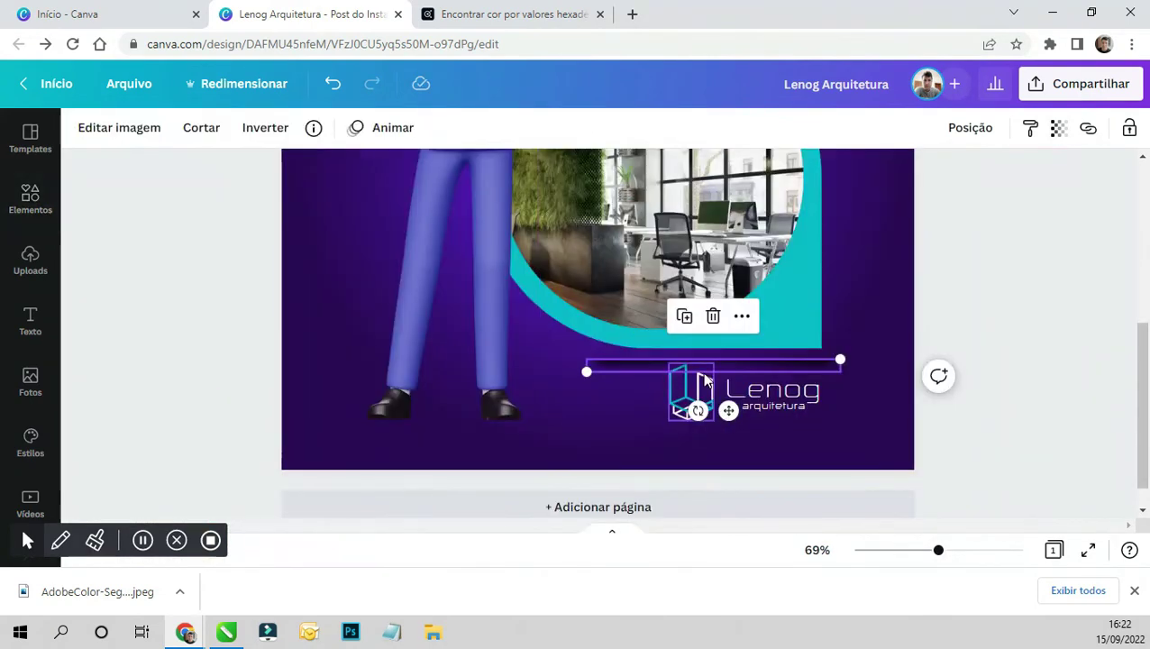
mouse_move(839, 360)
left_mouse_down()
mouse_move(793, 368)
mouse_move(795, 352)
left_mouse_up()
left_click_drag(617, 356, 636, 358)
left_click_drag(731, 354, 725, 353)
left_click(724, 404)
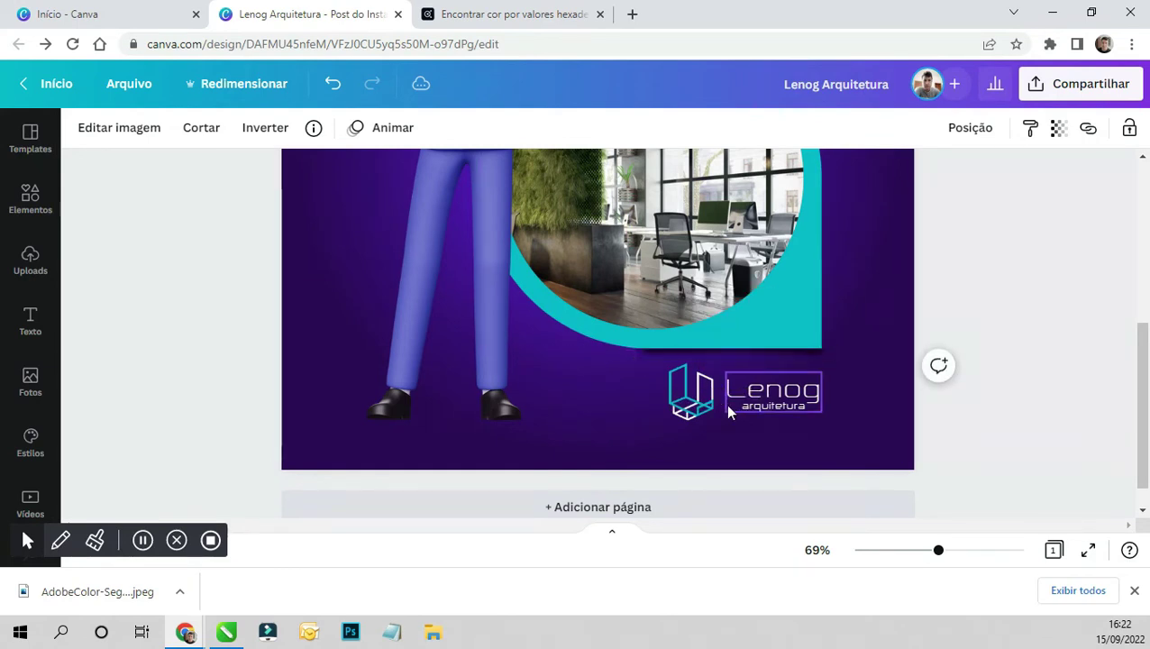
key("ctrl+z")
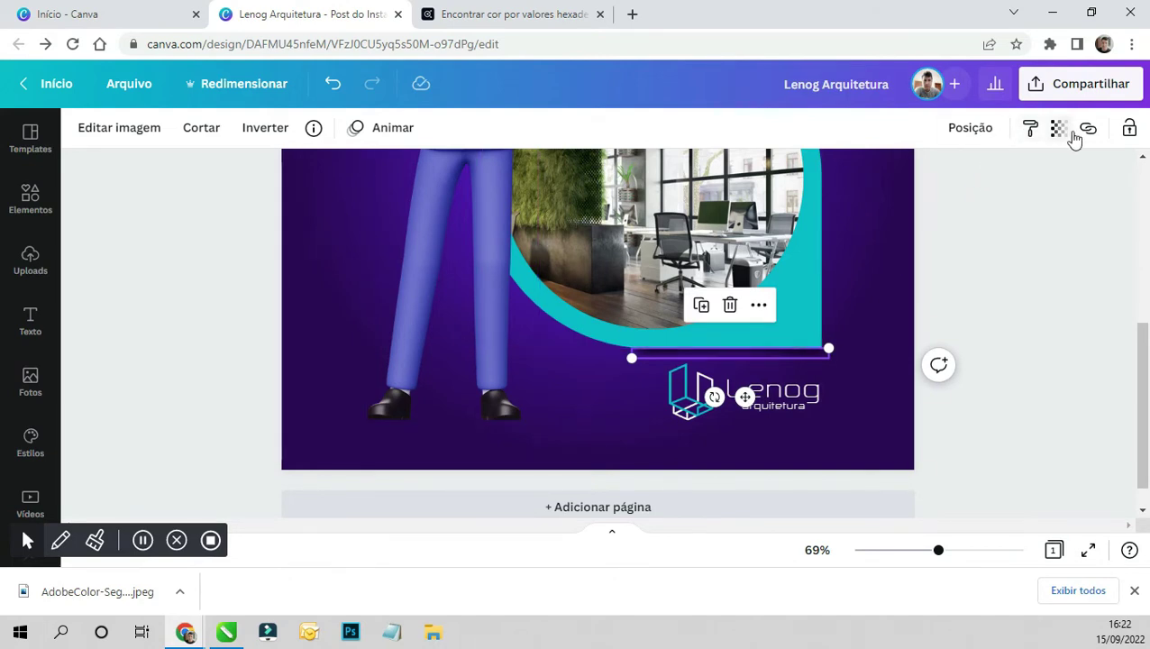
- Set the shadow line's transparency to about 81 and lock it
left_click(1062, 130)
left_click_drag(1049, 200, 1021, 198)
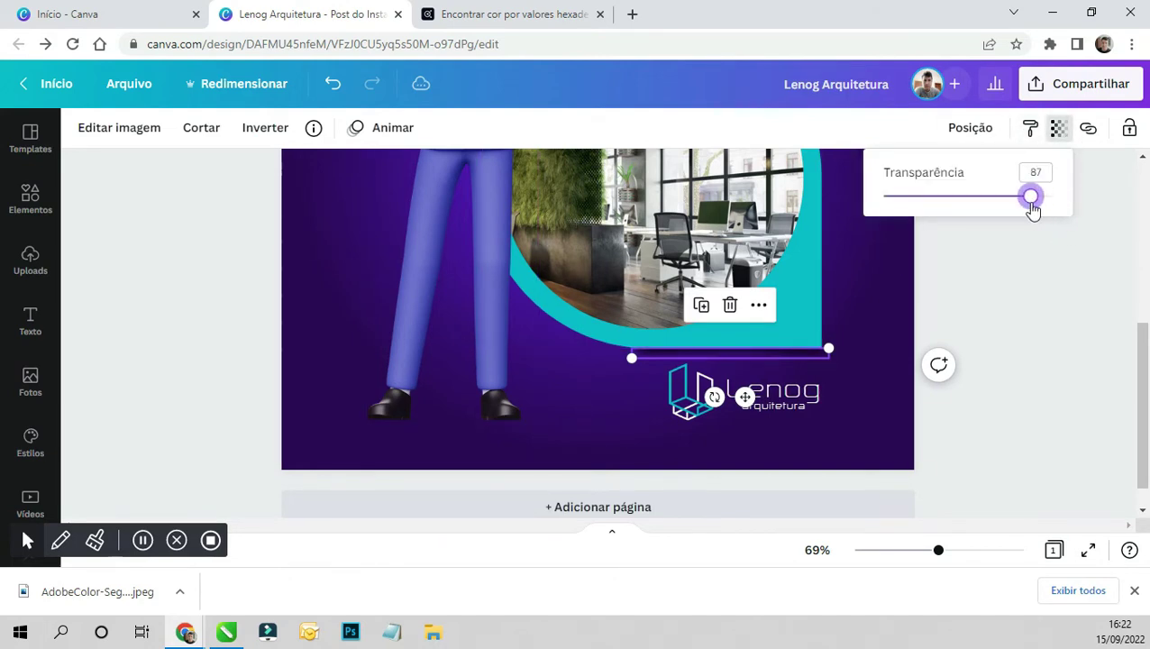
left_click(1021, 333)
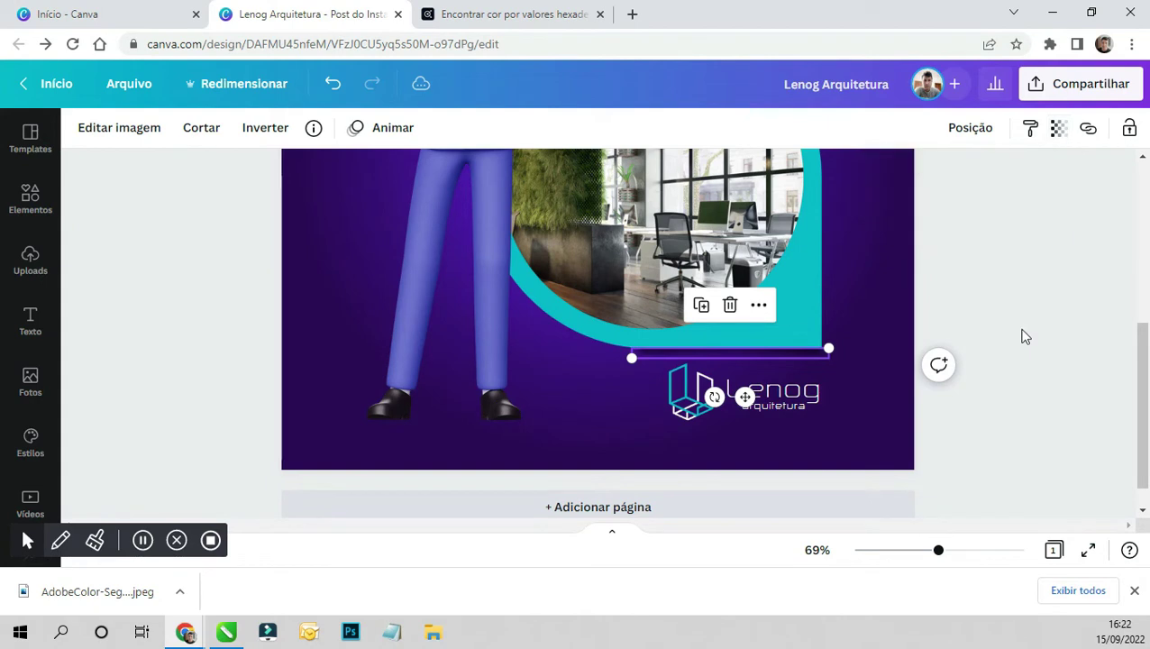
left_click(1032, 364)
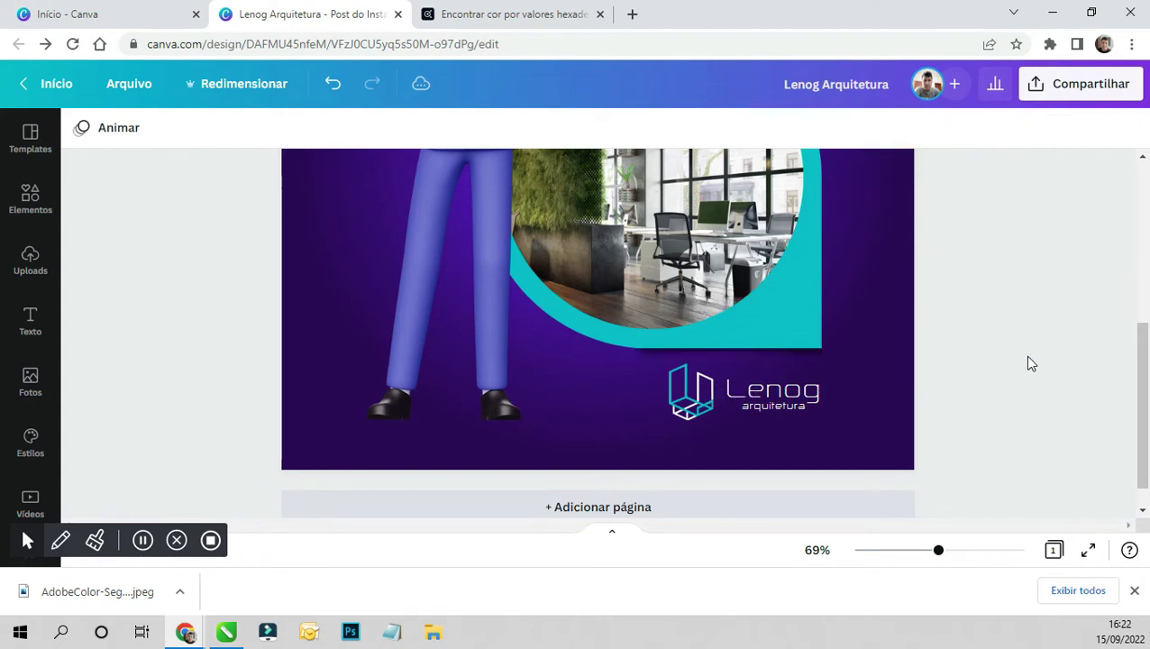
right_click(789, 354)
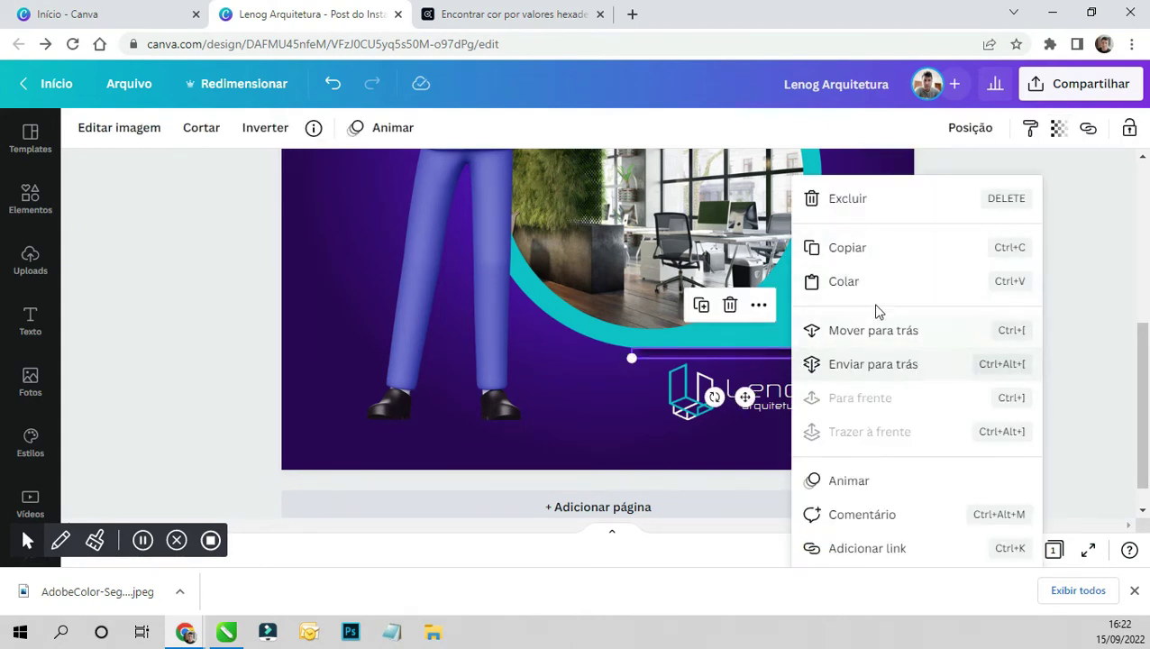
left_click(1131, 133)
left_click(1008, 371)
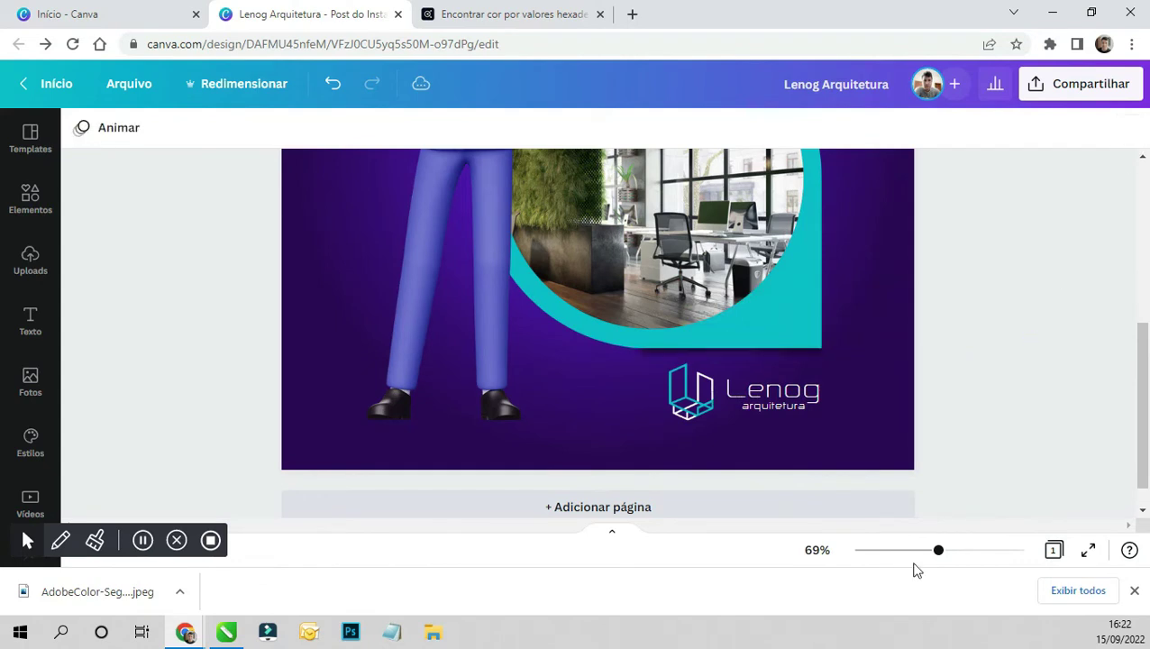
left_click_drag(942, 555, 914, 554)
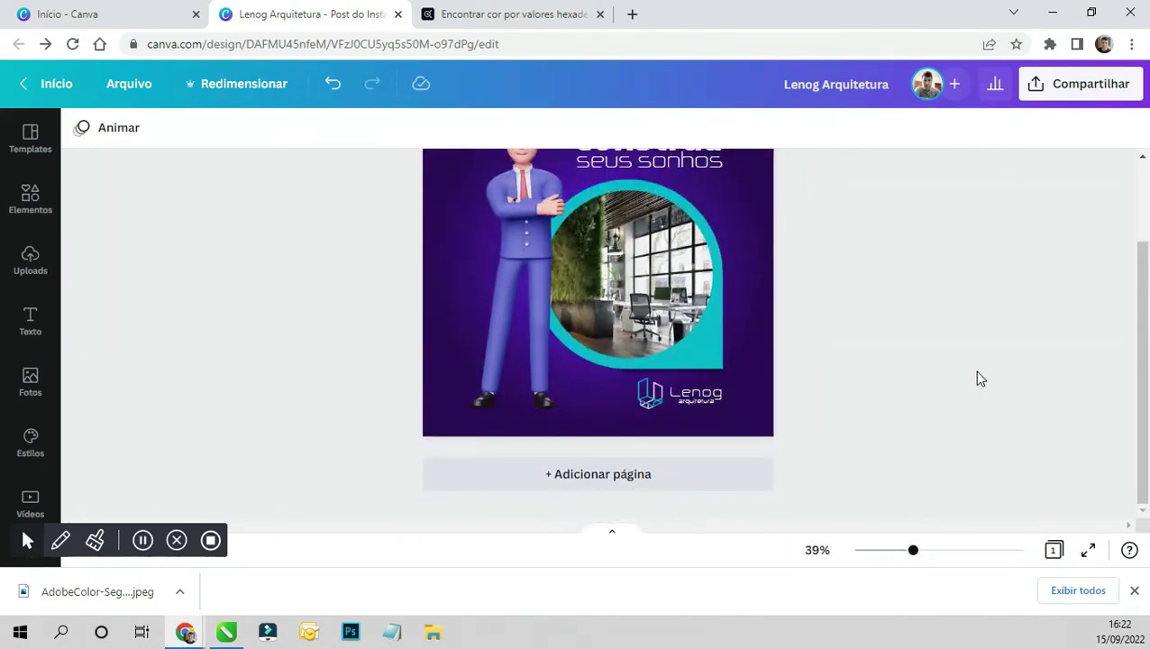
- Unlock the shadow line, fade it to about 45 transparency, and lock it again
left_click(685, 371)
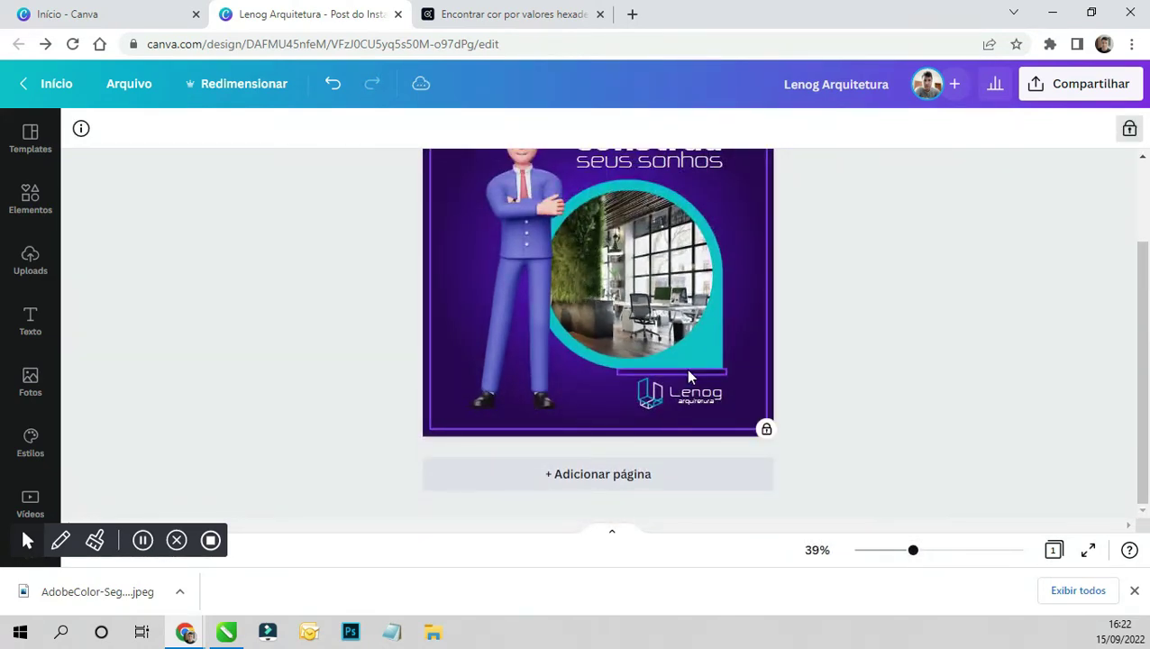
left_click(1129, 129)
left_click(1058, 128)
left_click_drag(1013, 208, 957, 207)
left_click(953, 320)
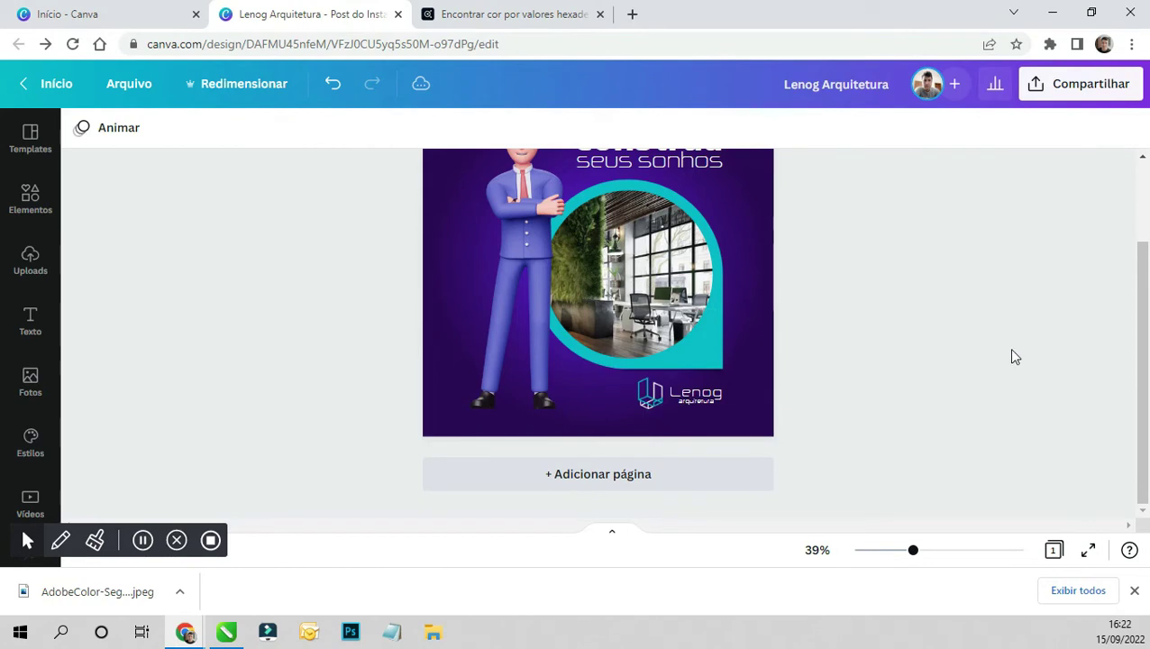
left_click(710, 372)
left_click(1130, 129)
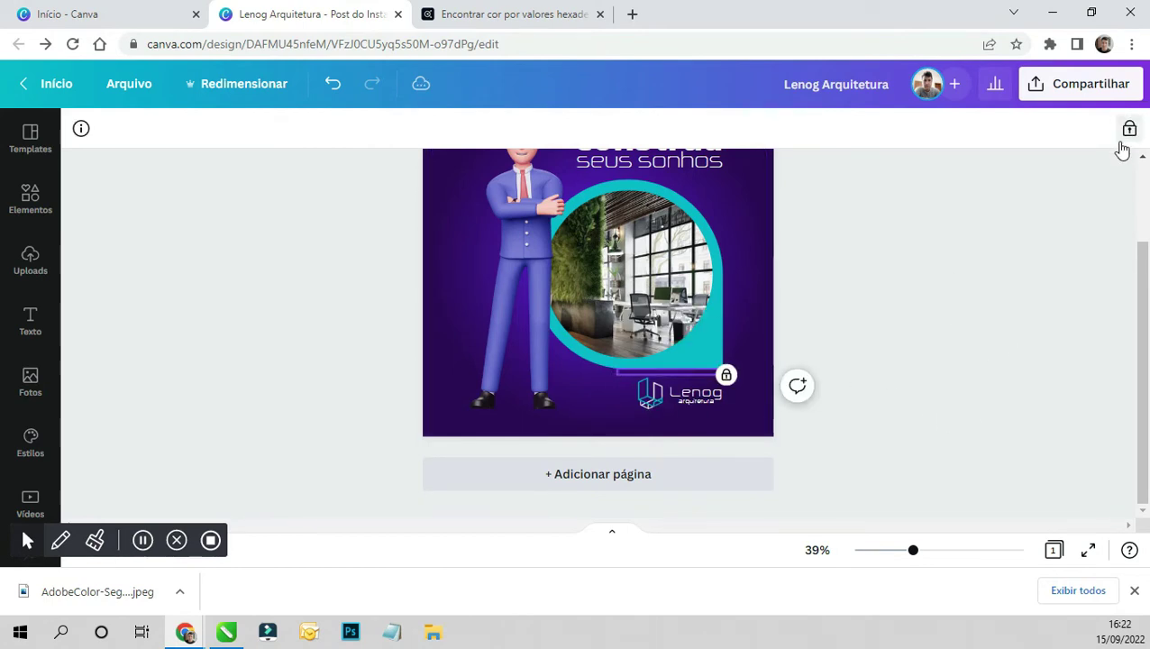
left_click(1032, 287)
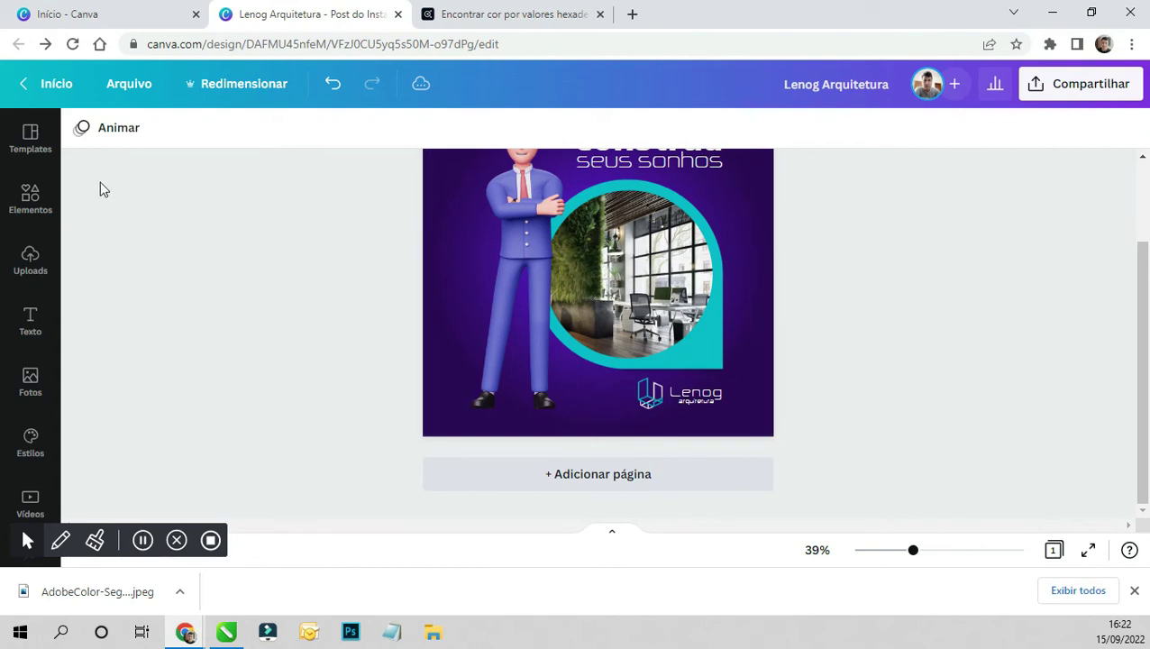
left_click(13, 209)
- Search the Elements library for 'elements' and scroll through the results
triple_click(184, 137)
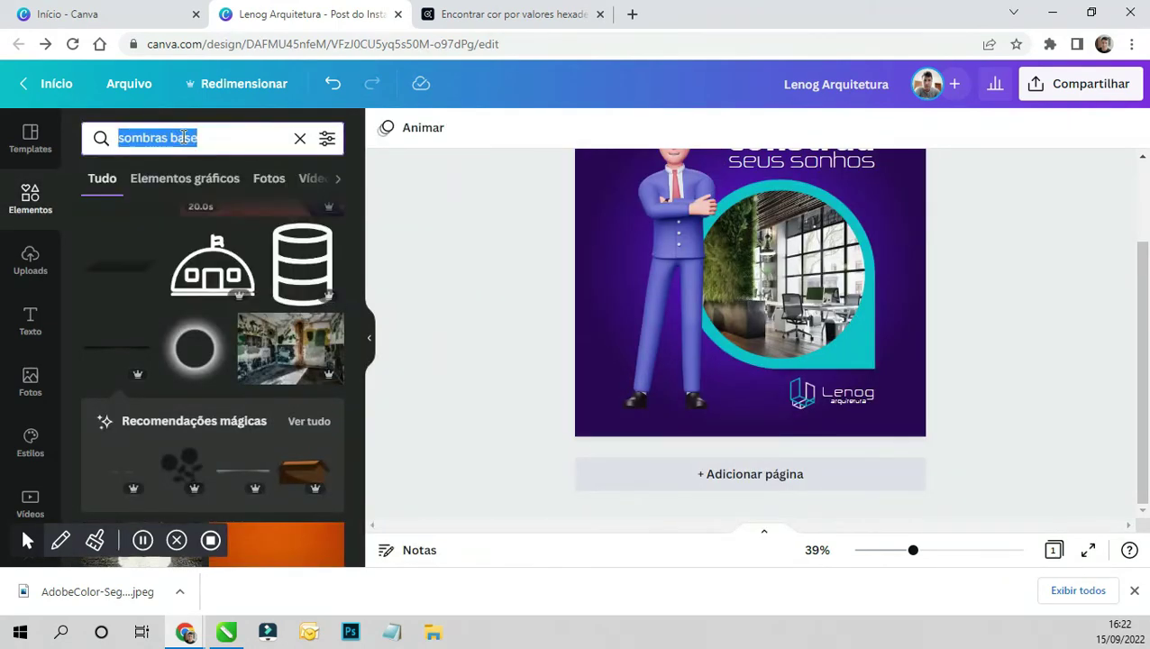
key("BackSpace")
type("ele")
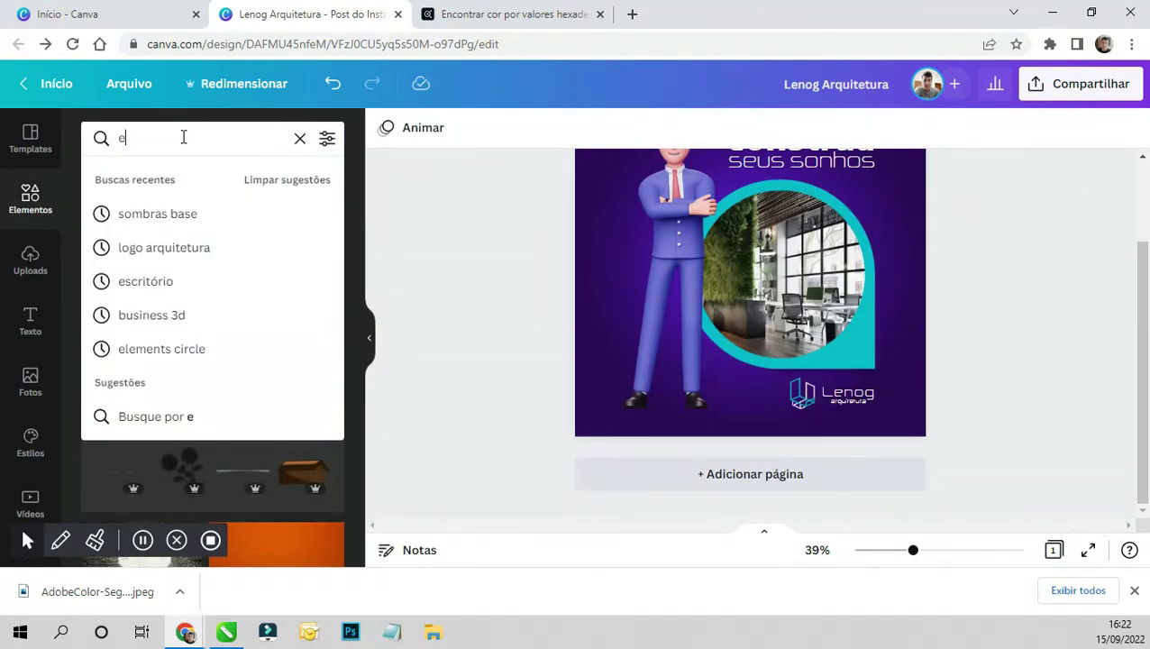
type("ments")
key("Return")
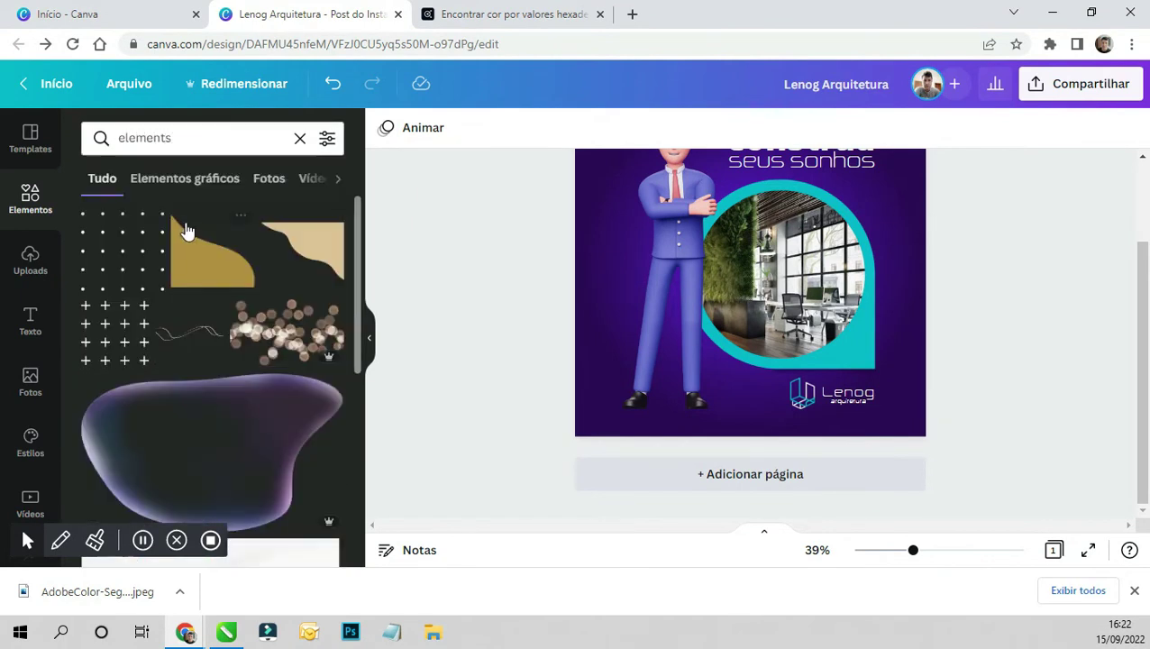
scroll(177, 327, "down", 1)
scroll(290, 328, "down", 2)
scroll(269, 327, "down", 2)
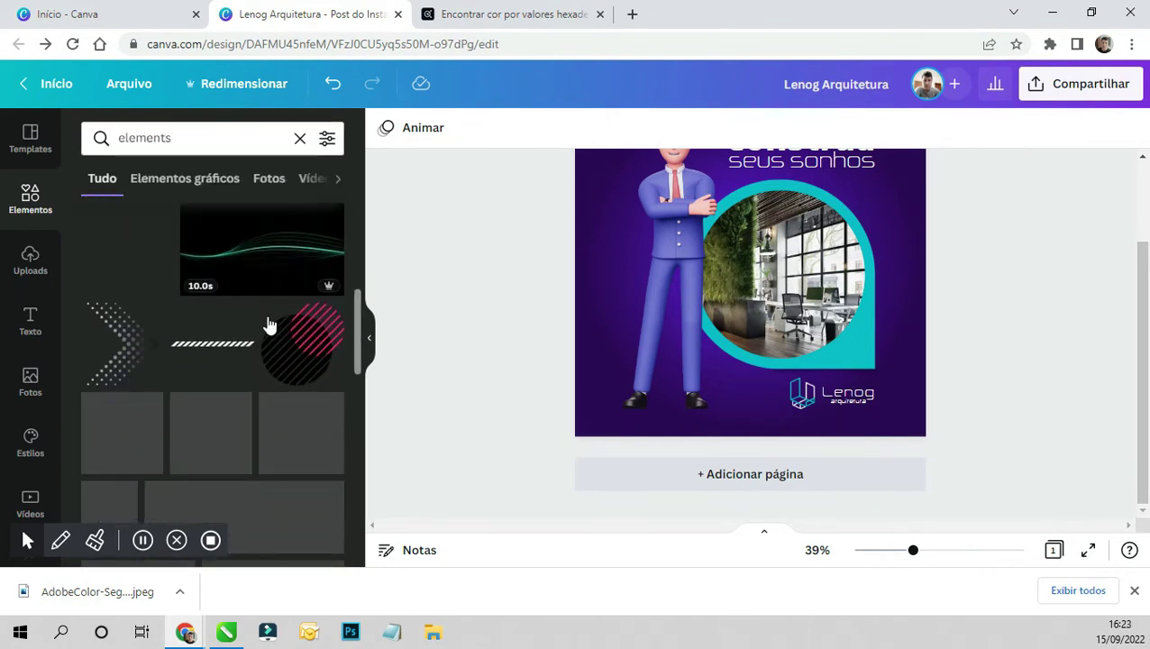
scroll(267, 375, "down", 2)
scroll(269, 378, "down", 3)
scroll(268, 381, "down", 1)
scroll(269, 377, "down", 3)
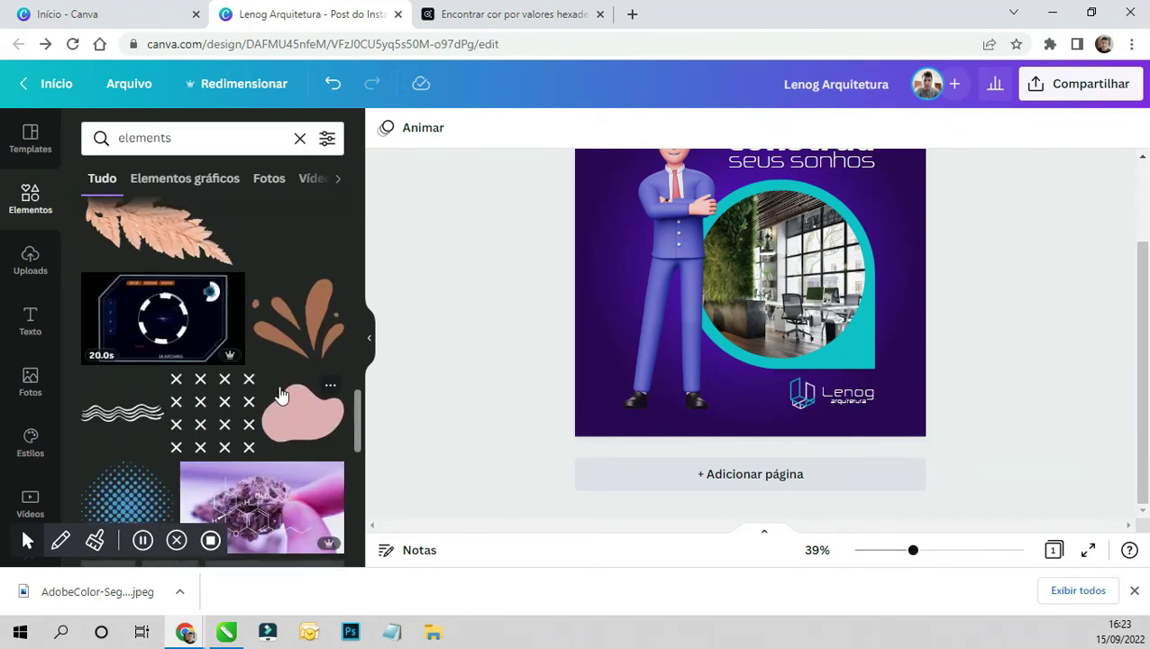
scroll(283, 382, "down", 3)
- Extend the search with 'írculo' and browse the circle graphics found
left_click(211, 140)
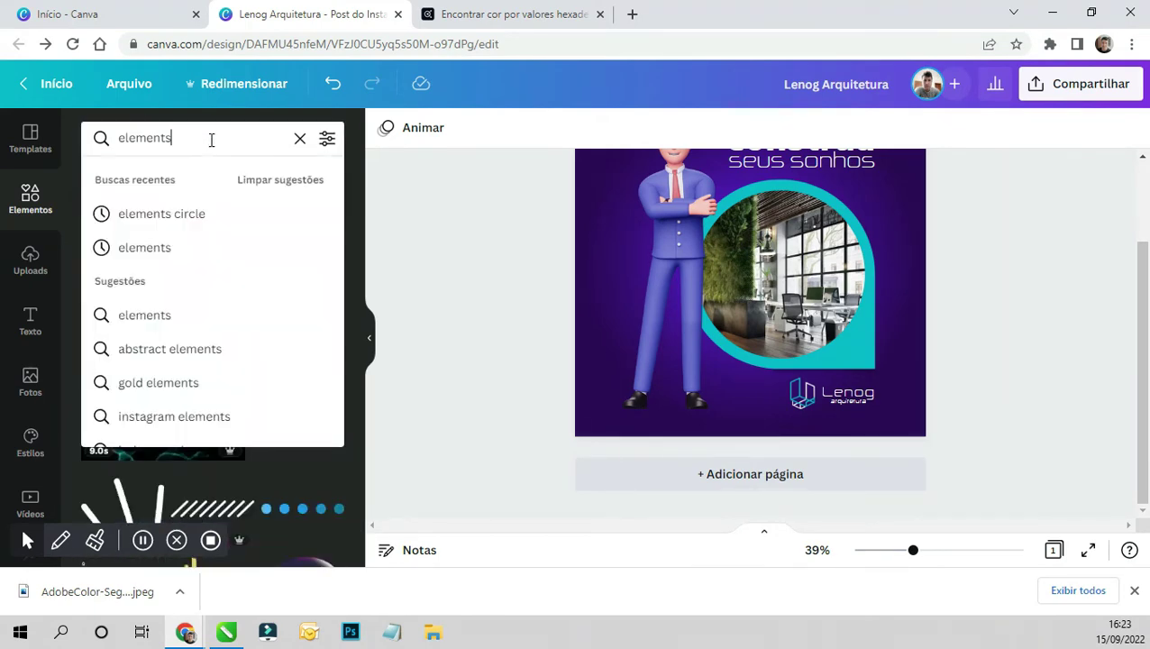
type("círculo")
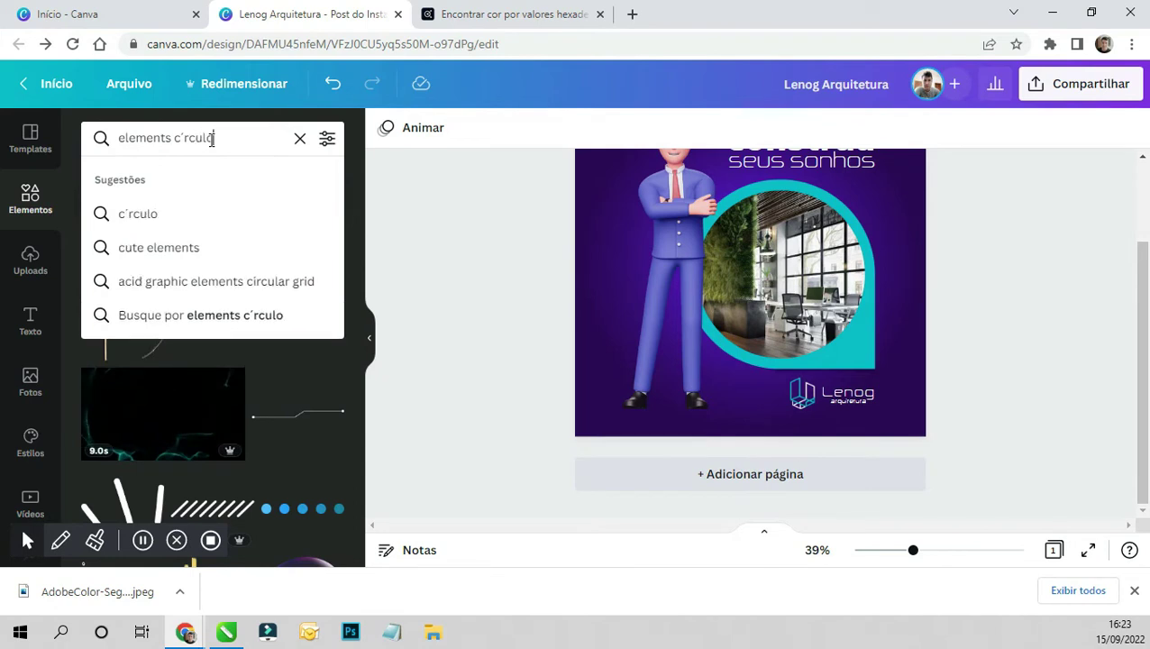
key("Return")
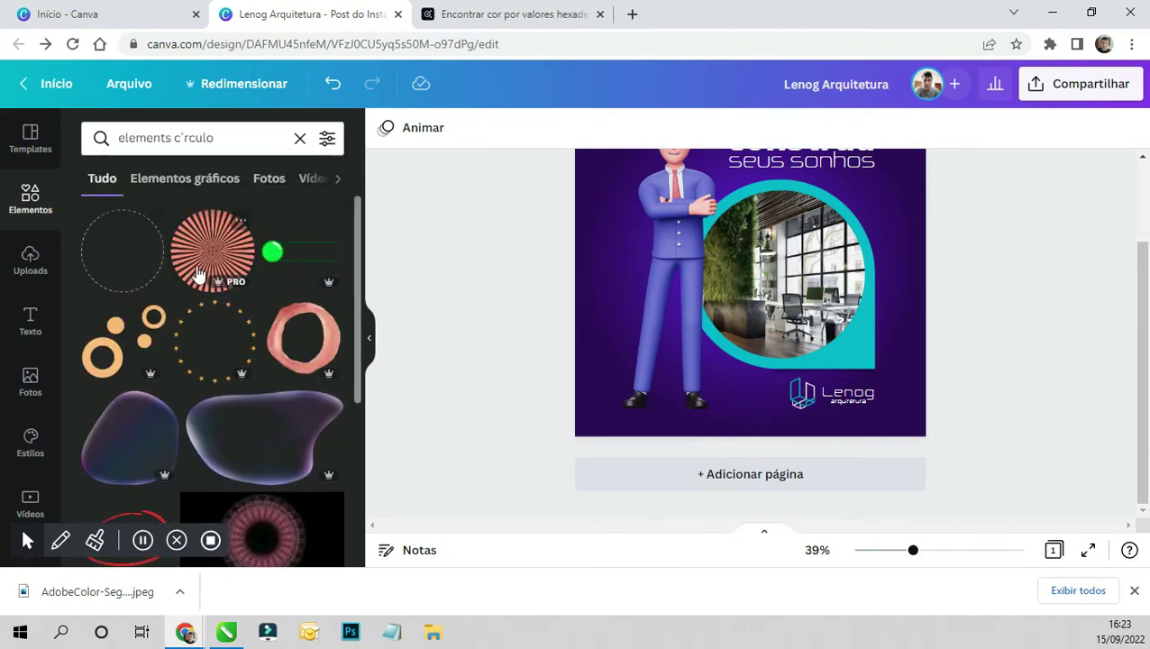
scroll(276, 298, "down", 2)
scroll(281, 302, "down", 2)
scroll(284, 302, "down", 2)
scroll(303, 303, "down", 2)
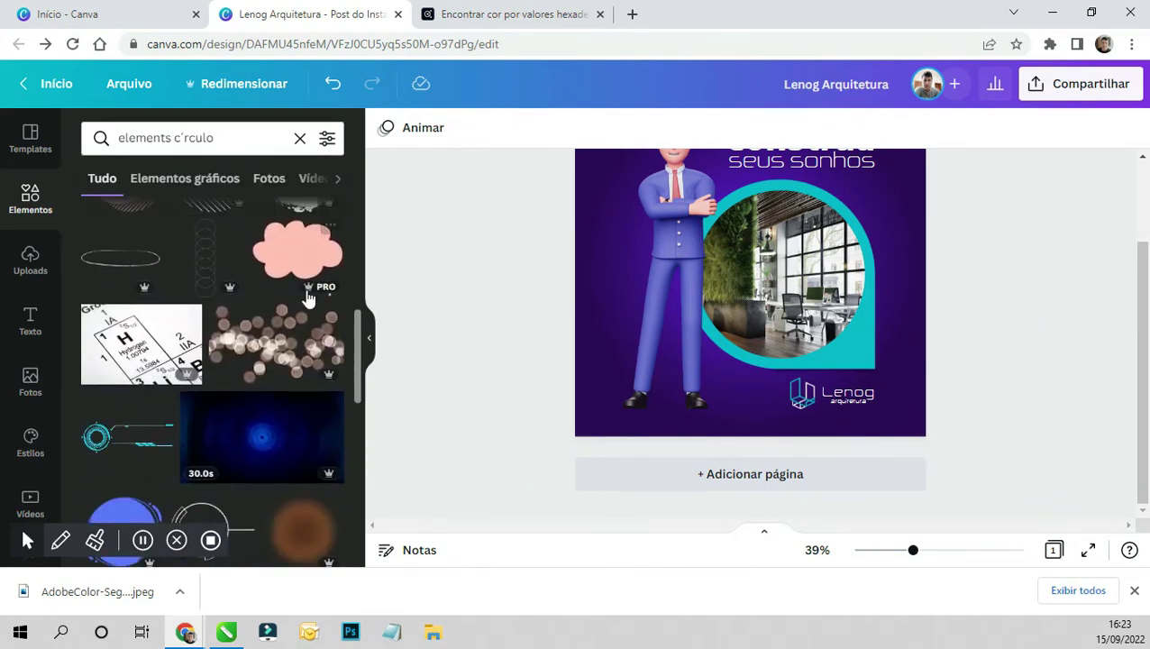
scroll(303, 303, "down", 2)
scroll(305, 303, "down", 1)
scroll(306, 304, "down", 2)
scroll(308, 303, "down", 2)
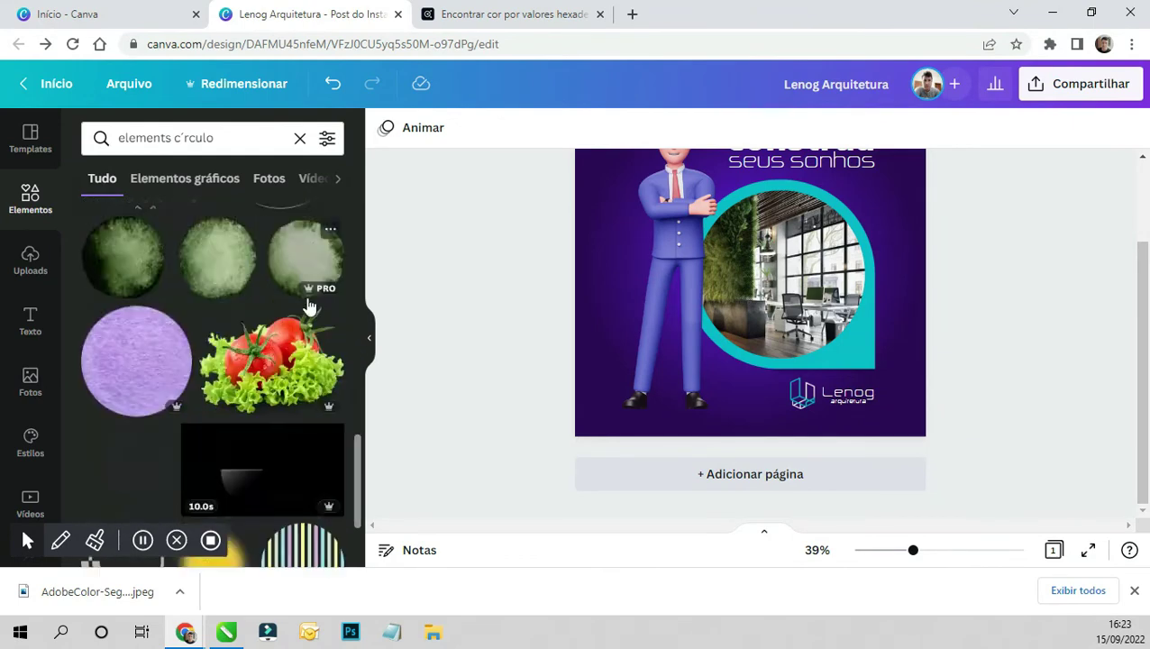
scroll(311, 311, "down", 2)
scroll(324, 318, "down", 2)
scroll(329, 320, "down", 2)
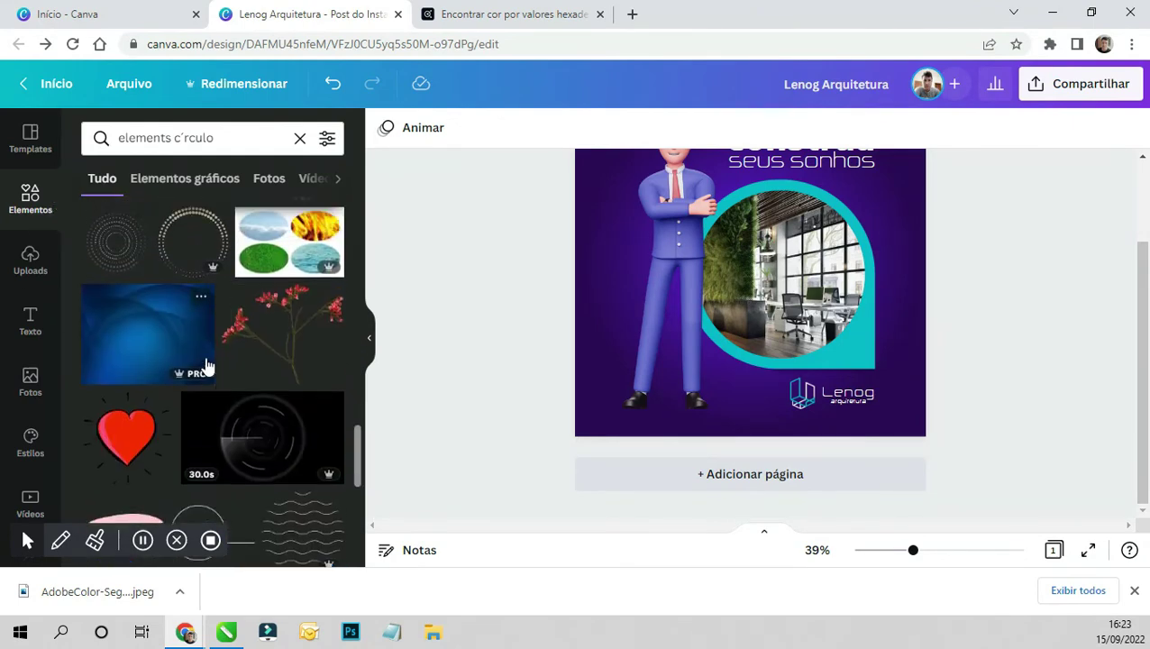
scroll(126, 329, "up", 1)
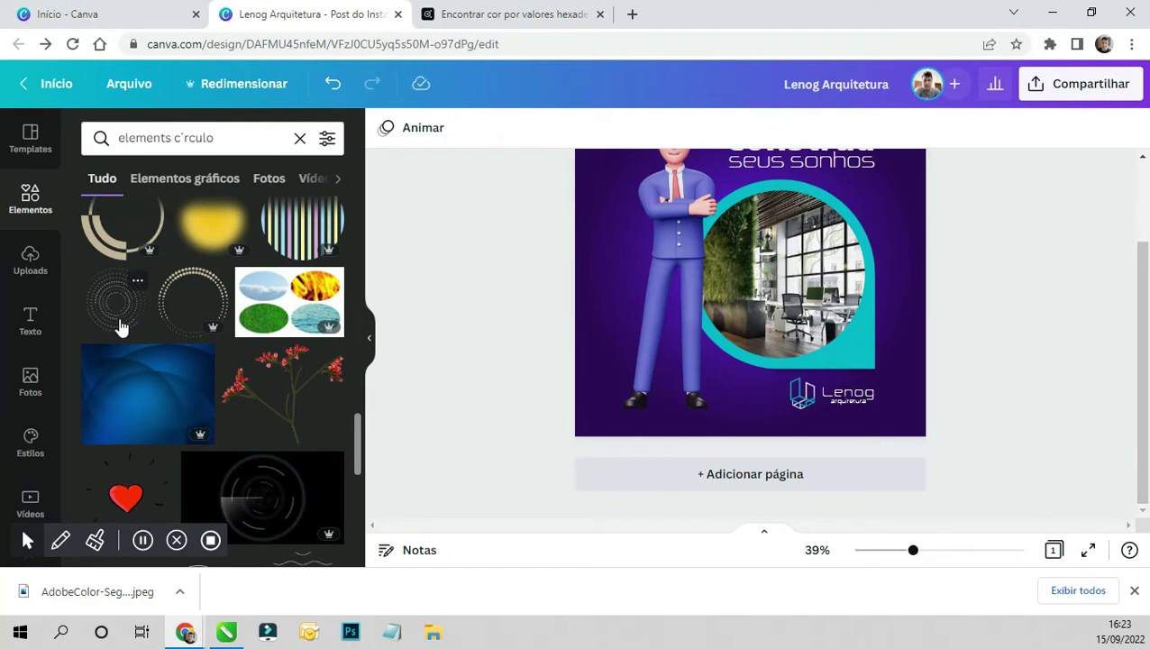
scroll(421, 392, "up", 1)
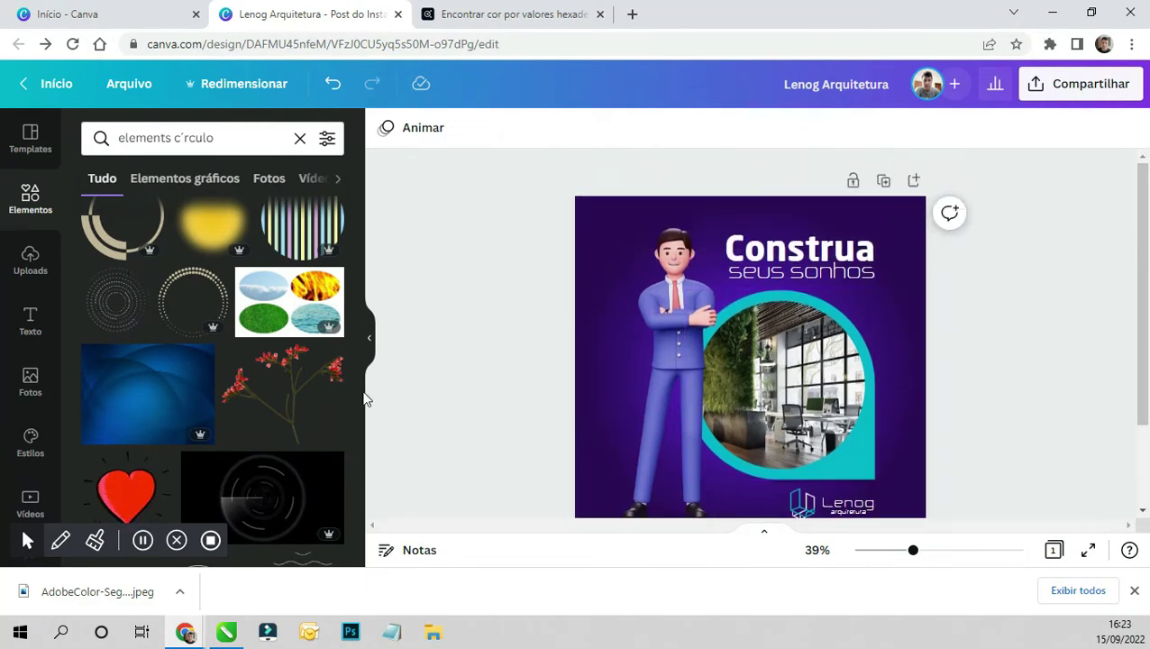
- Add a concentric dotted circle, enlarge it, move it up-right, and colour it teal
left_click(121, 330)
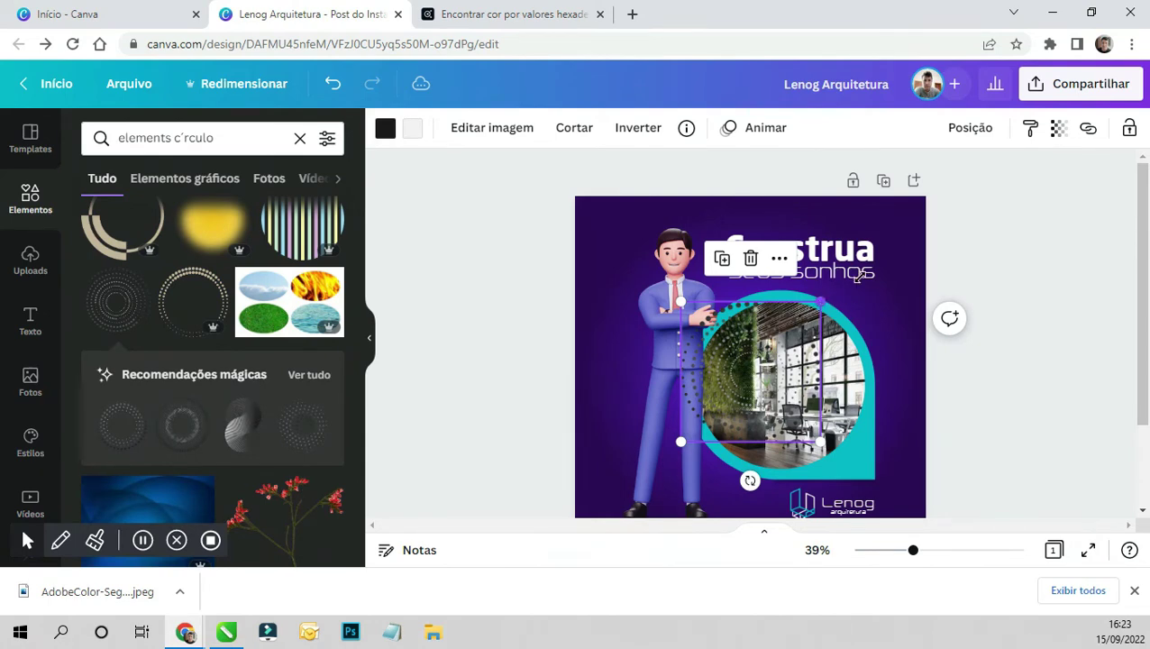
left_click_drag(820, 302, 865, 257)
left_click_drag(799, 326, 834, 307)
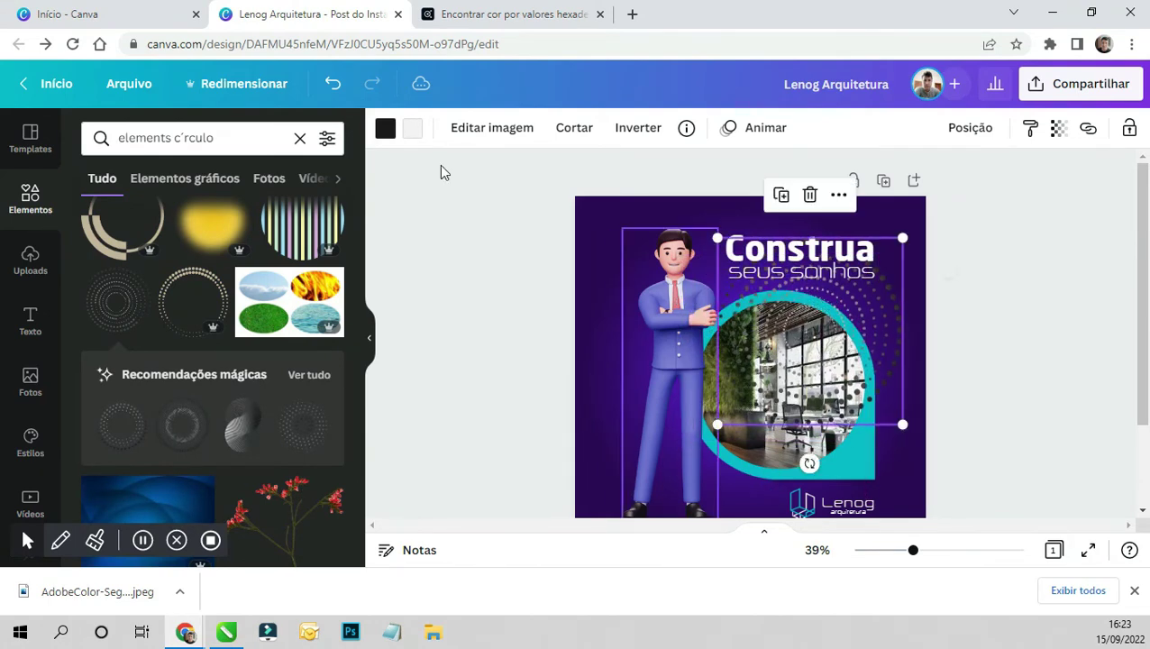
left_click(384, 131)
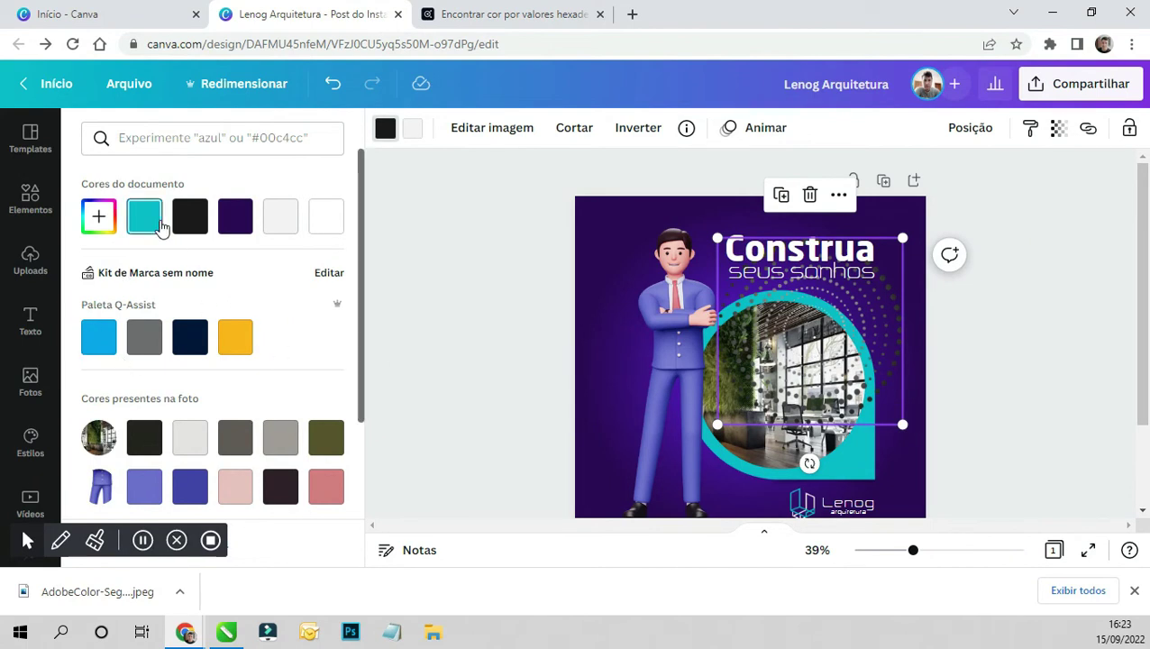
left_click(159, 223)
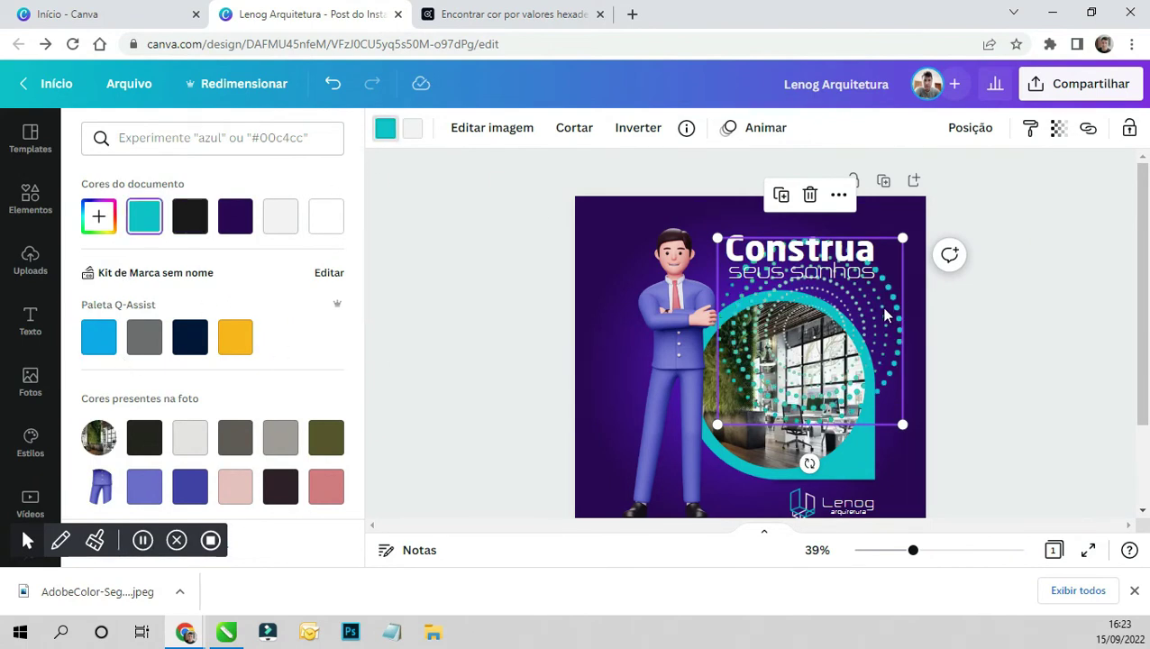
- Send the dotted circle behind the photo and fade it to transparency 16
right_click(884, 335)
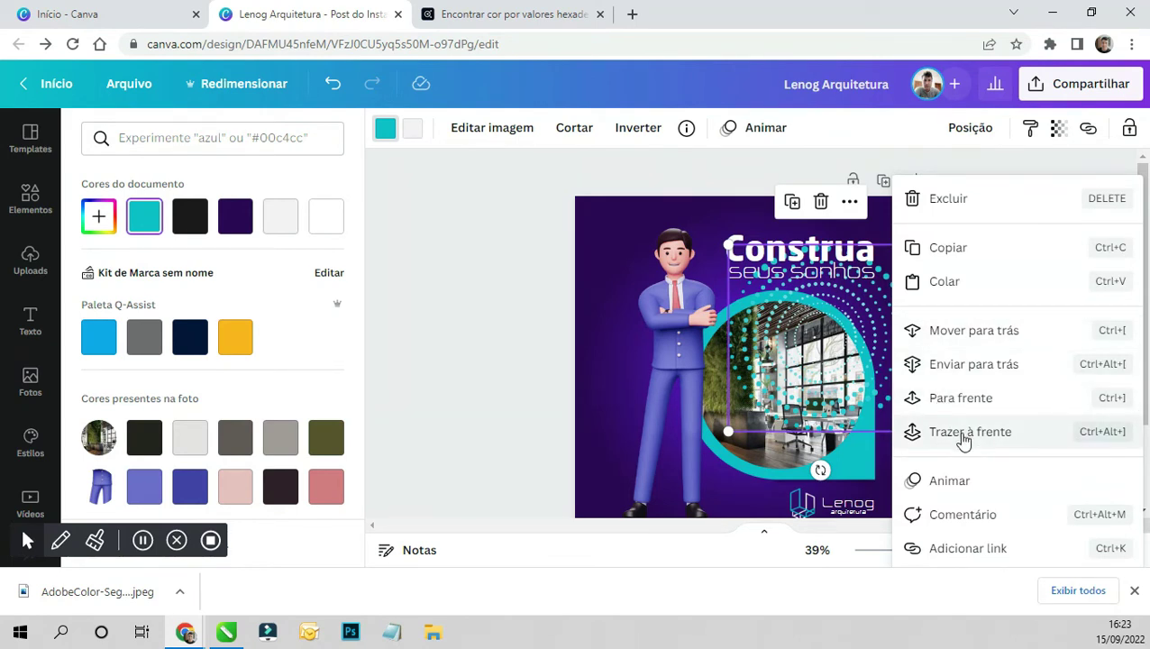
left_click(963, 372)
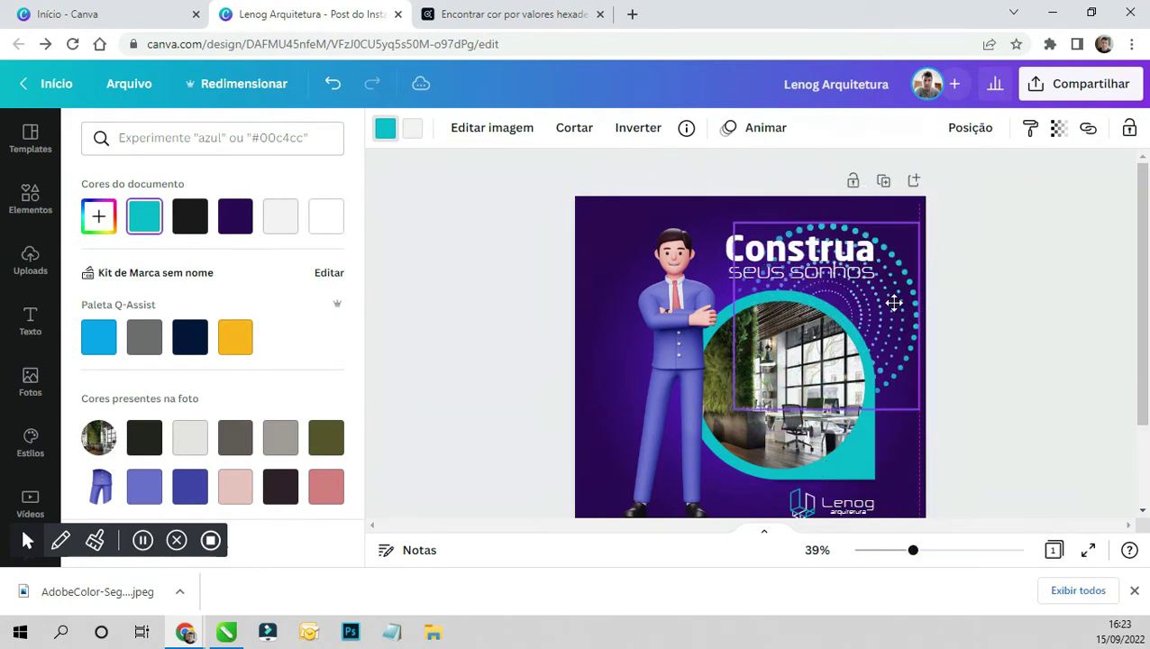
left_click_drag(893, 303, 915, 302)
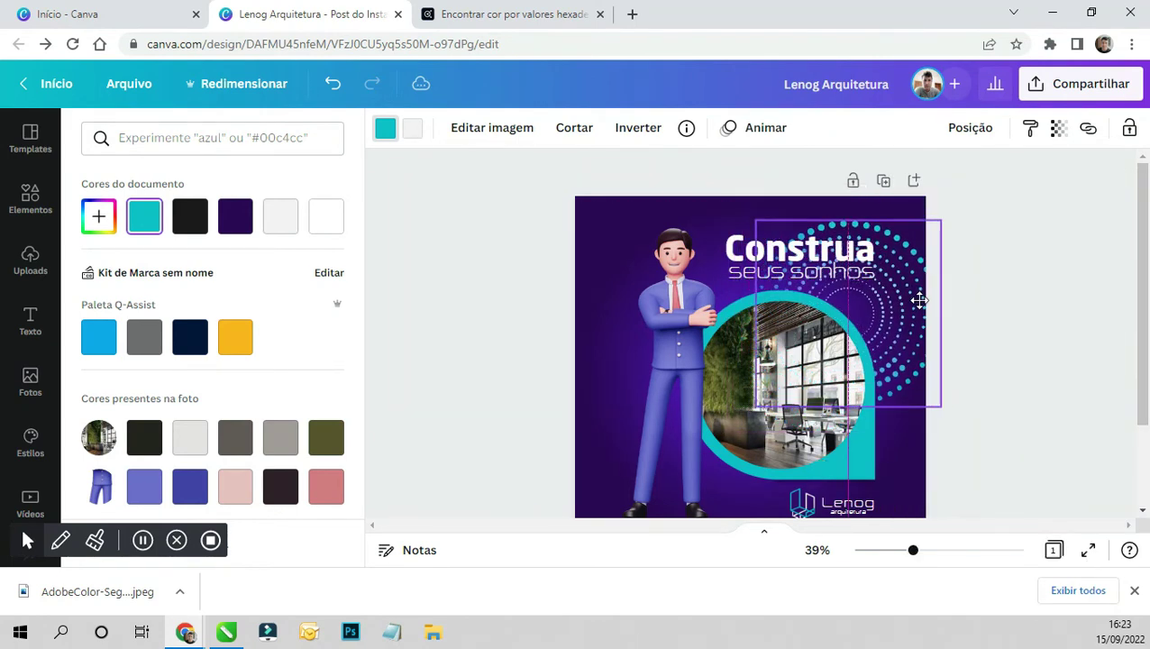
left_click(1059, 130)
left_click(931, 197)
left_click_drag(925, 208, 912, 208)
key("Escape")
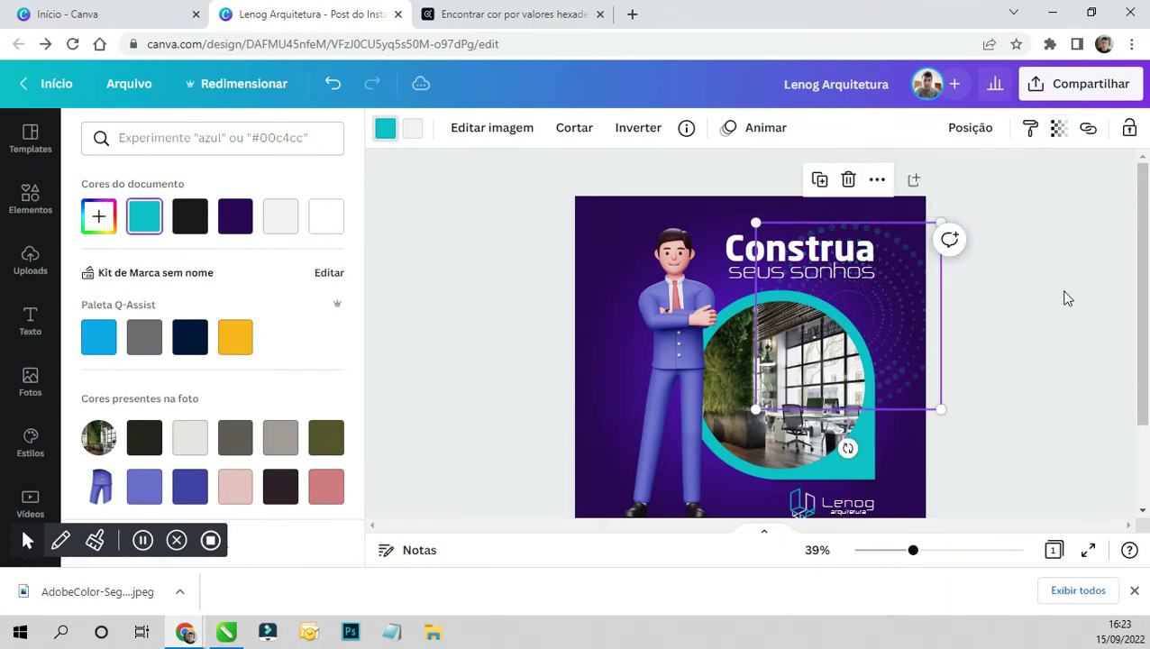
key("Escape")
key("Escape")
- Enlarge the dotted circle further toward the post's top-right corner
left_click(880, 361)
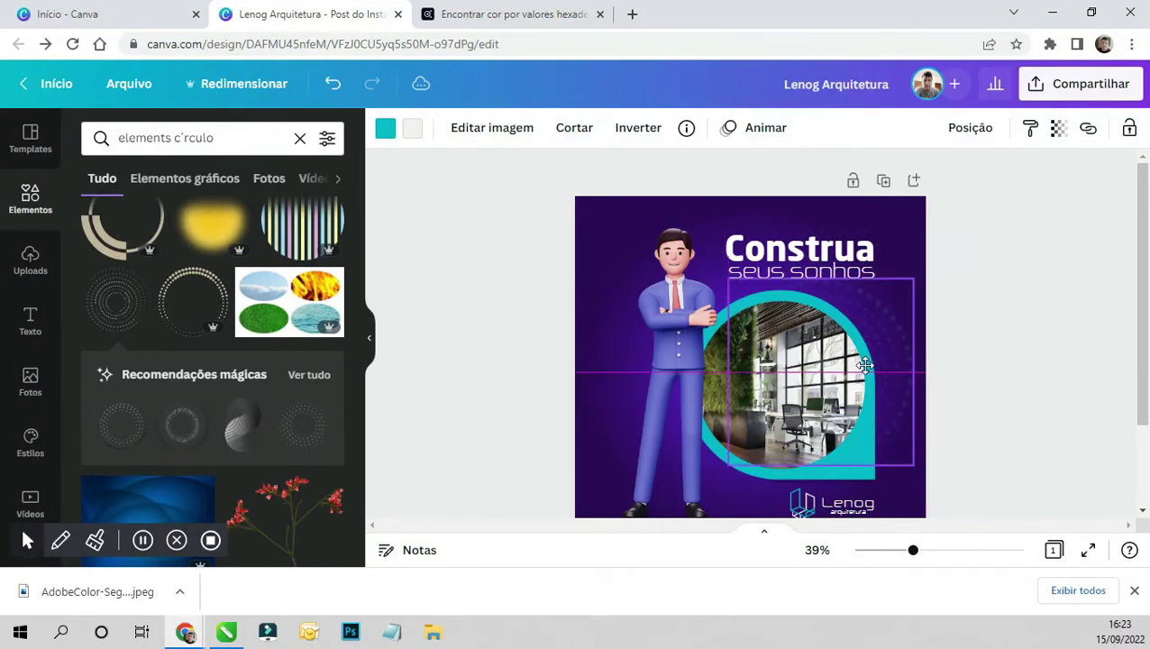
left_click_drag(917, 232, 962, 223)
left_click(1013, 230)
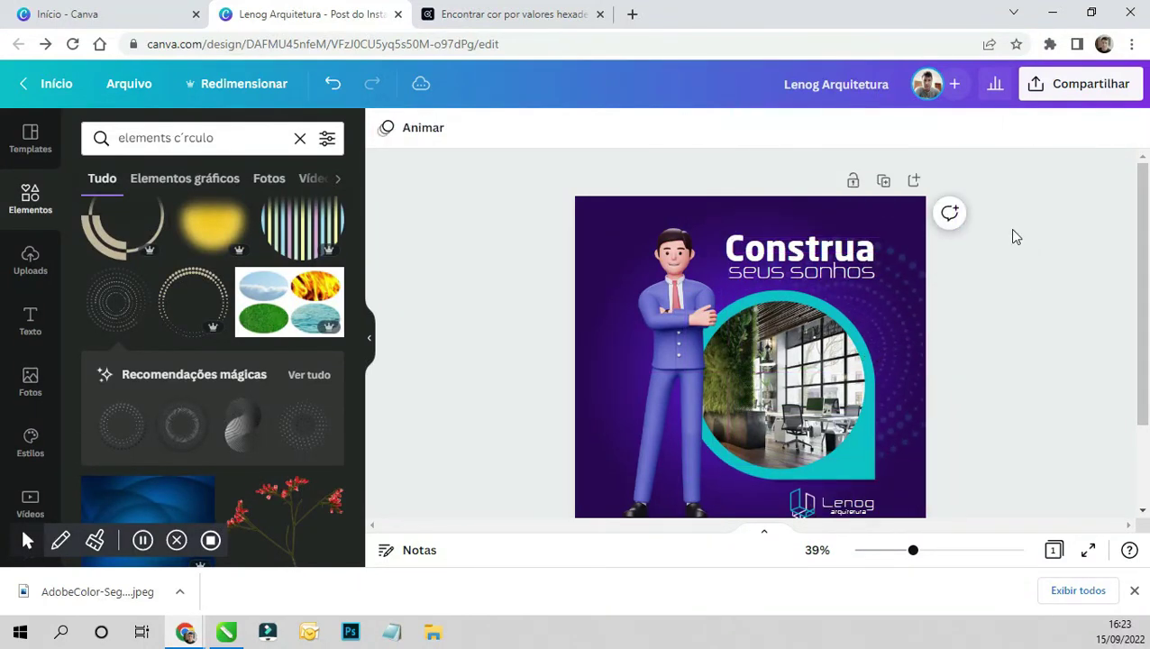
left_click(913, 350)
left_click(929, 380)
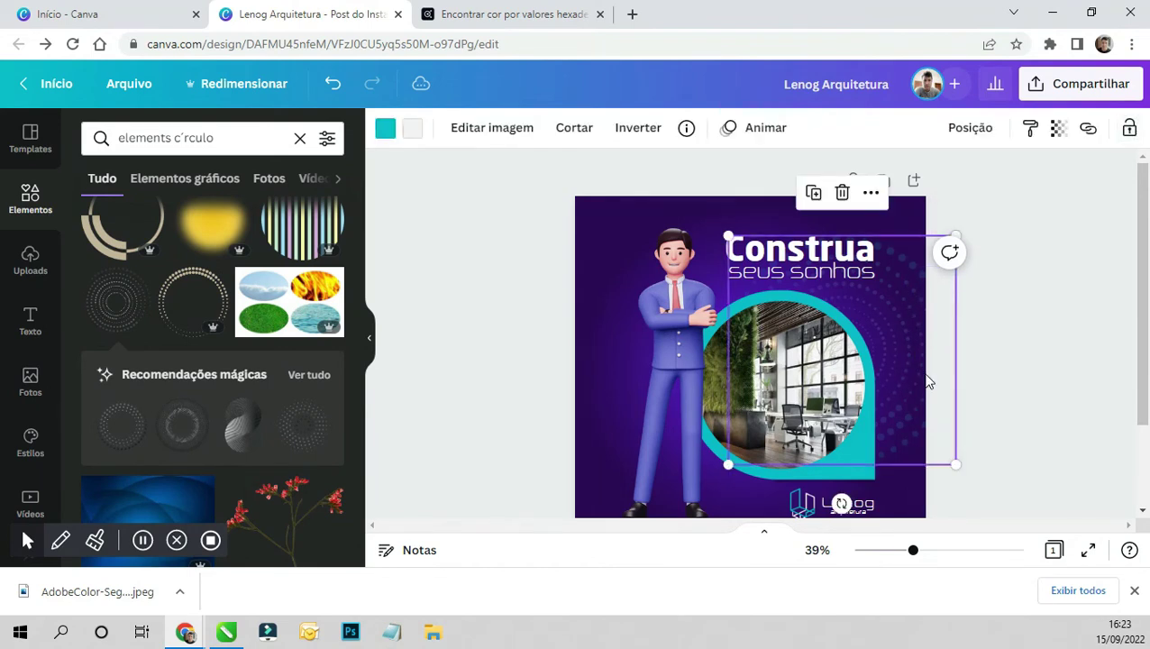
- Move the dotted circle graphic to the lower-left corner, resize it and send it behind the man
left_click_drag(930, 310, 935, 315)
mouse_move(890, 368)
left_mouse_down()
mouse_move(664, 457)
mouse_move(661, 485)
left_mouse_up()
left_click_drag(725, 368, 703, 393)
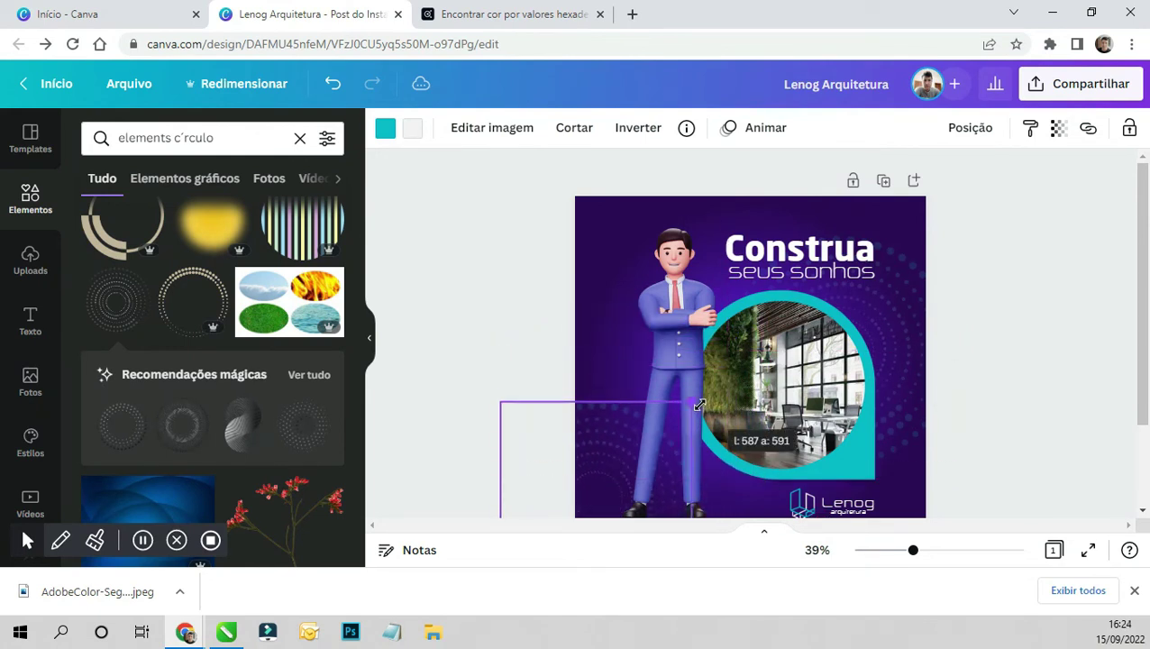
right_click(617, 437)
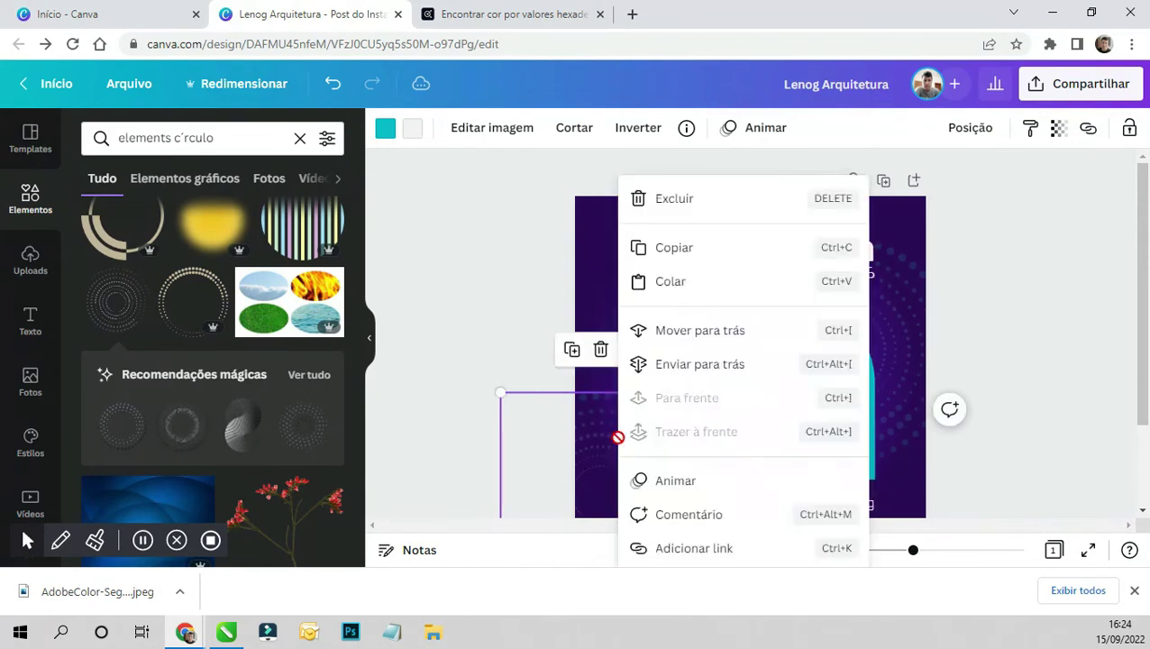
left_click(667, 374)
left_click(1118, 243)
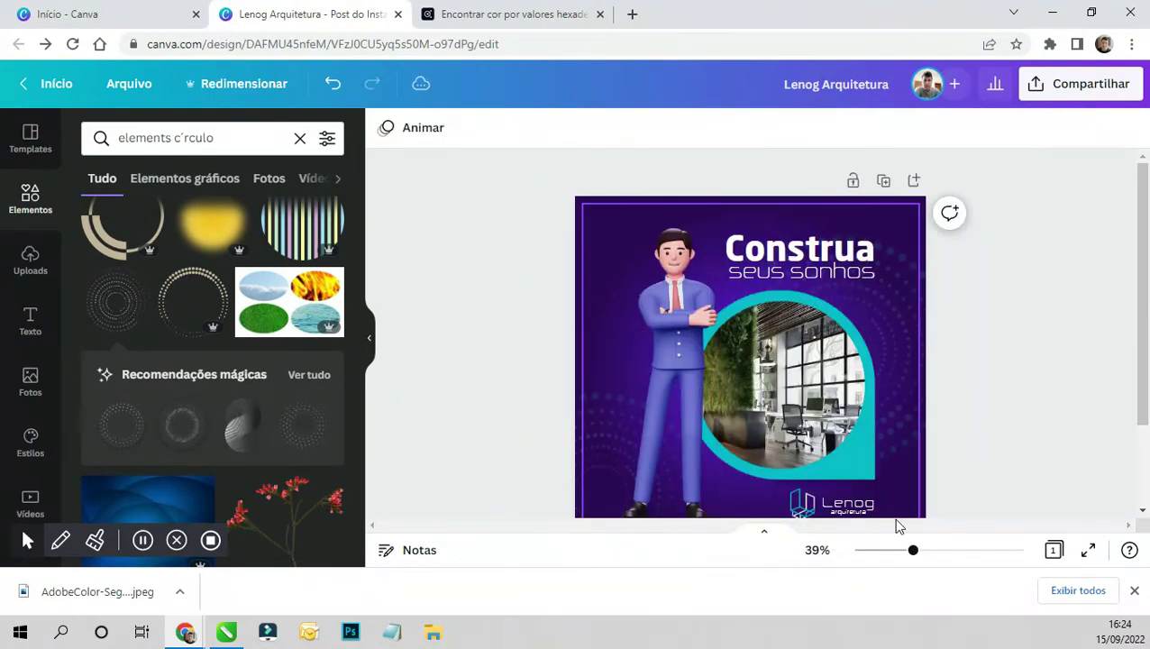
mouse_move(913, 550)
left_mouse_down()
mouse_move(883, 550)
mouse_move(898, 557)
left_mouse_up()
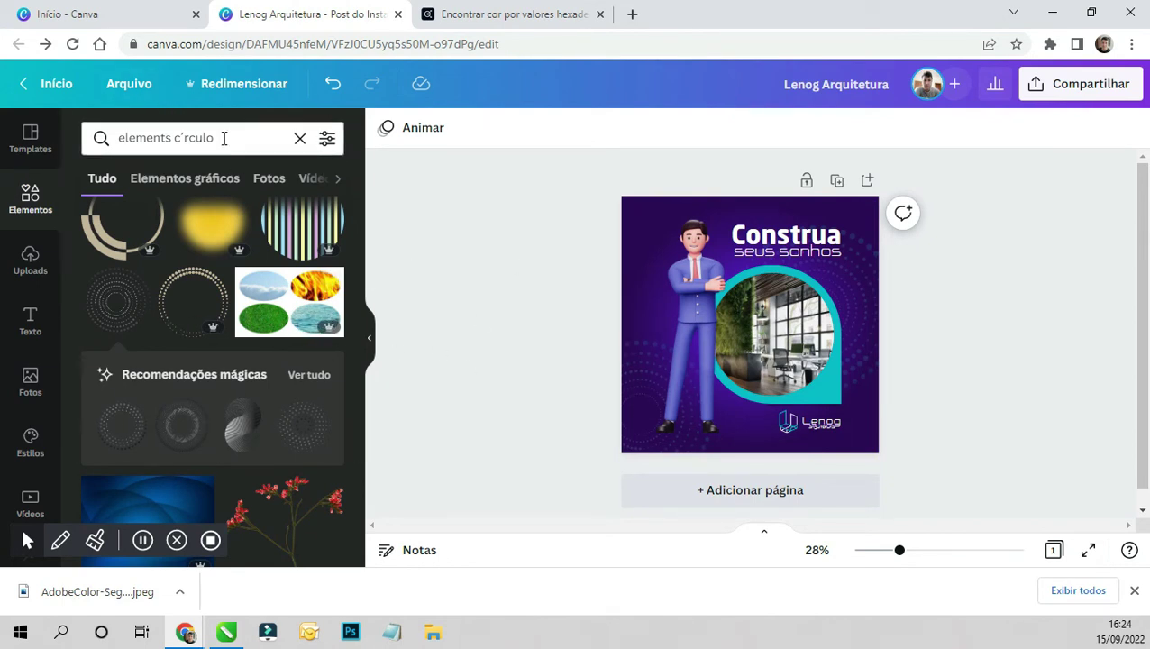
- Search elements for 'logo inst' and add an Instagram icon to the post
double_click(269, 138)
key("ctrl+a")
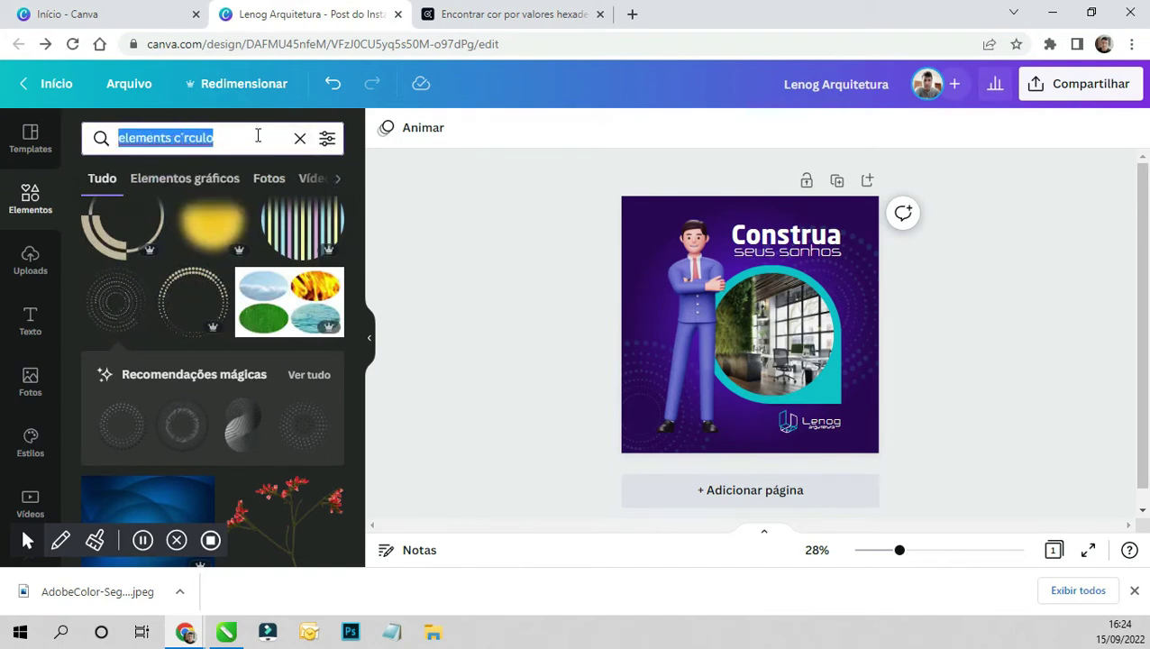
type("int")
key("BackSpace")
key("BackSpace")
key("BackSpace")
type("logo")
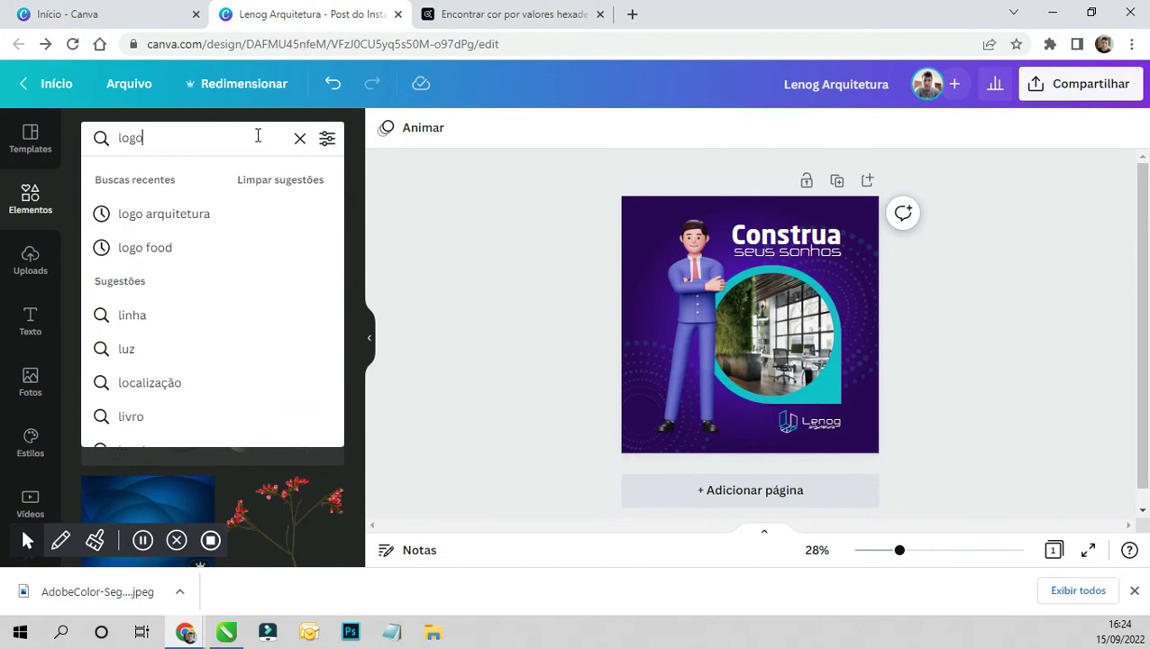
type(" inst")
key("Down")
key("Return")
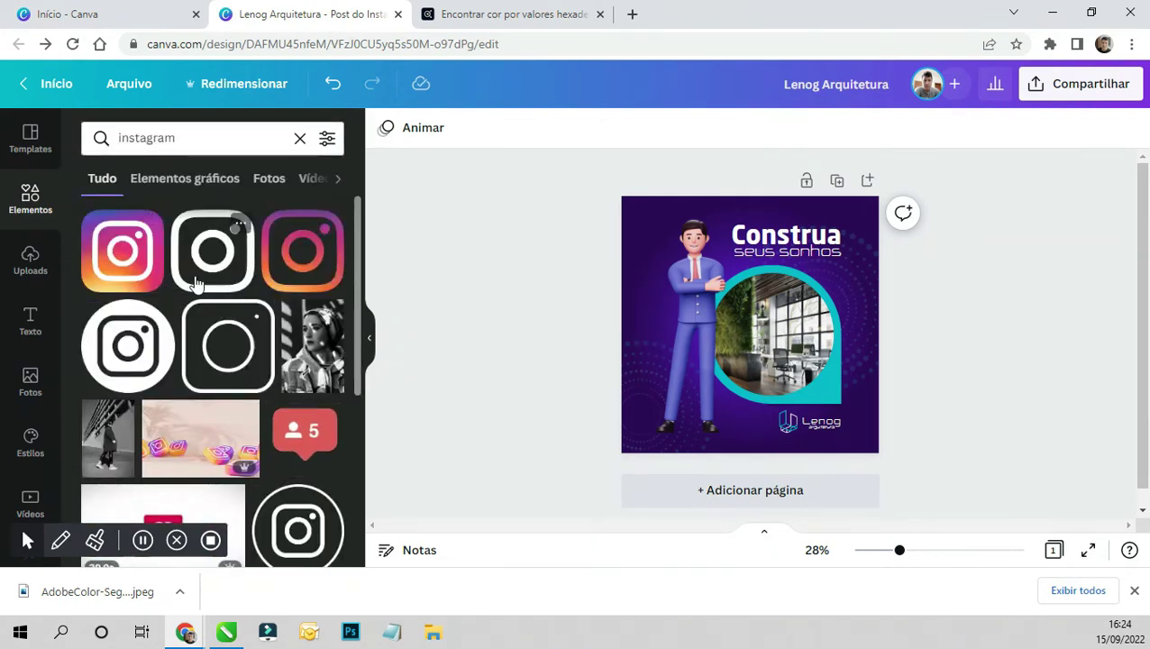
left_click(197, 284)
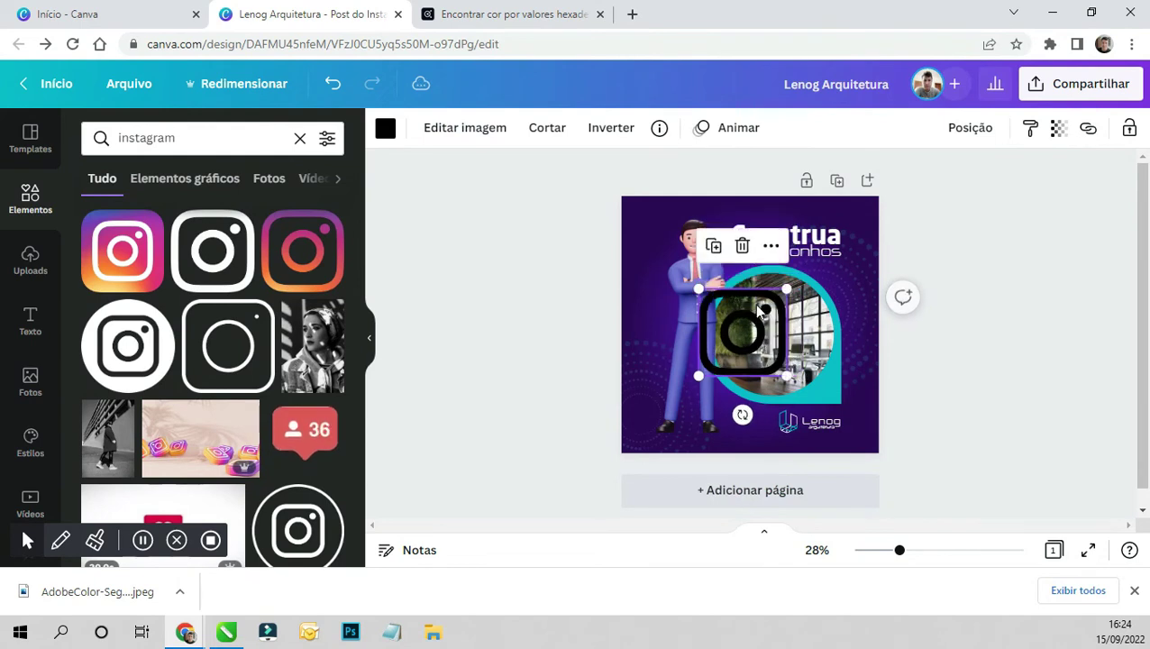
- Shrink the Instagram icon, move it near the top-left and make it white
mouse_move(765, 309)
left_mouse_down()
mouse_move(749, 345)
mouse_move(714, 370)
mouse_move(653, 241)
left_mouse_up()
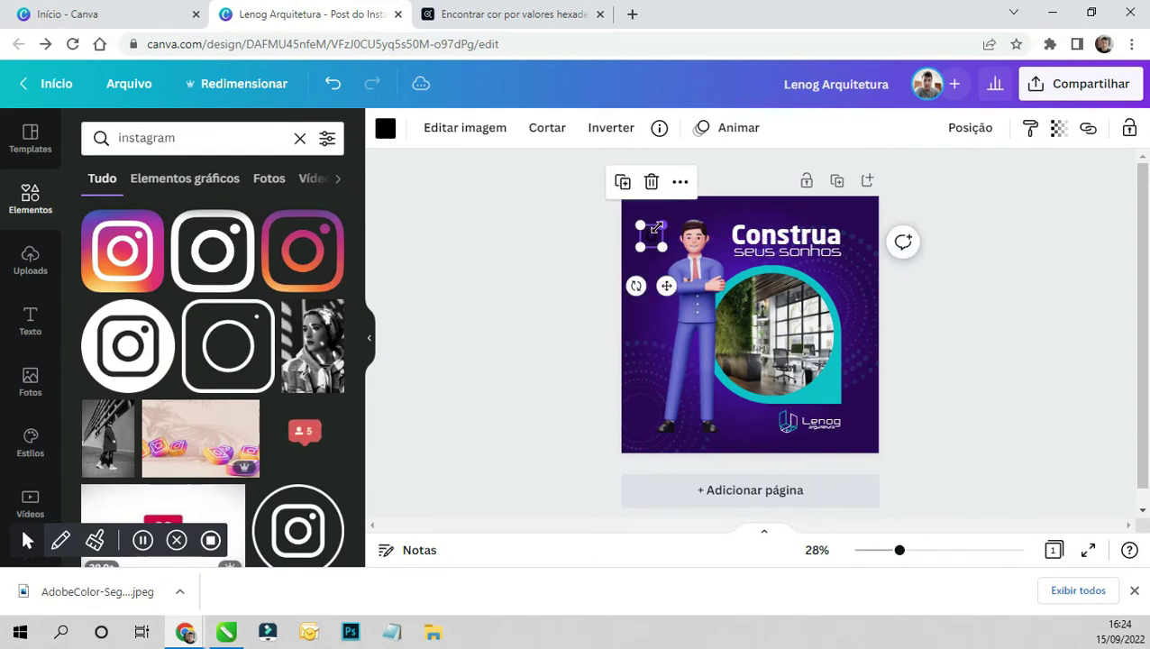
mouse_move(662, 225)
left_mouse_down()
mouse_move(648, 251)
mouse_move(657, 245)
left_mouse_up()
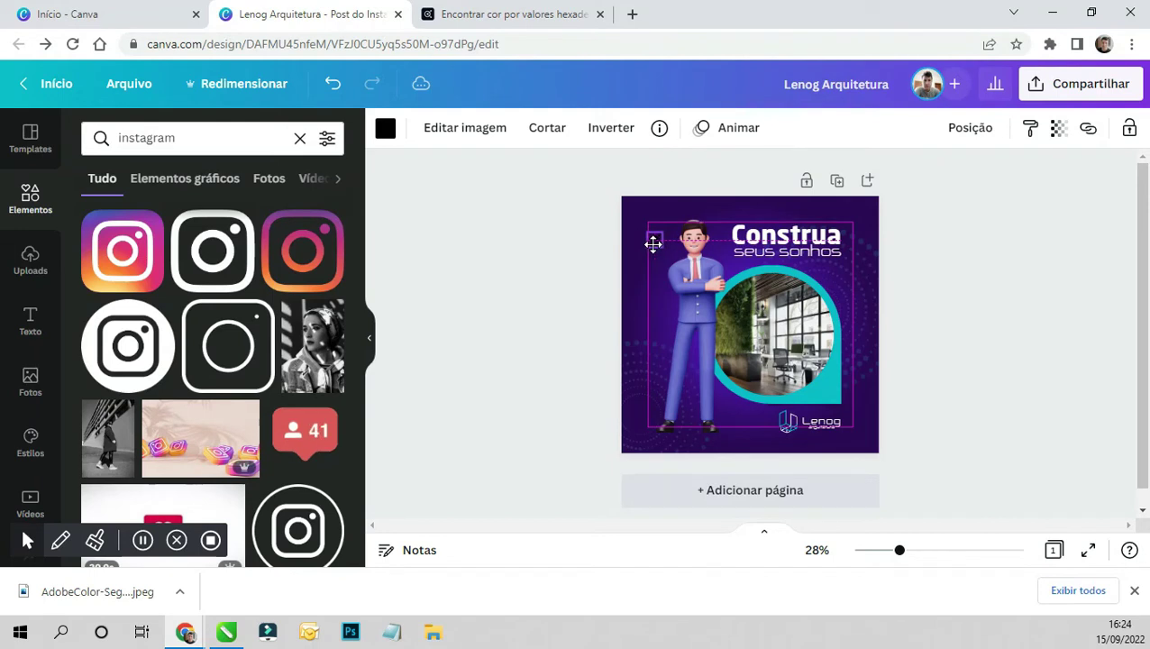
left_click_drag(666, 244, 640, 238)
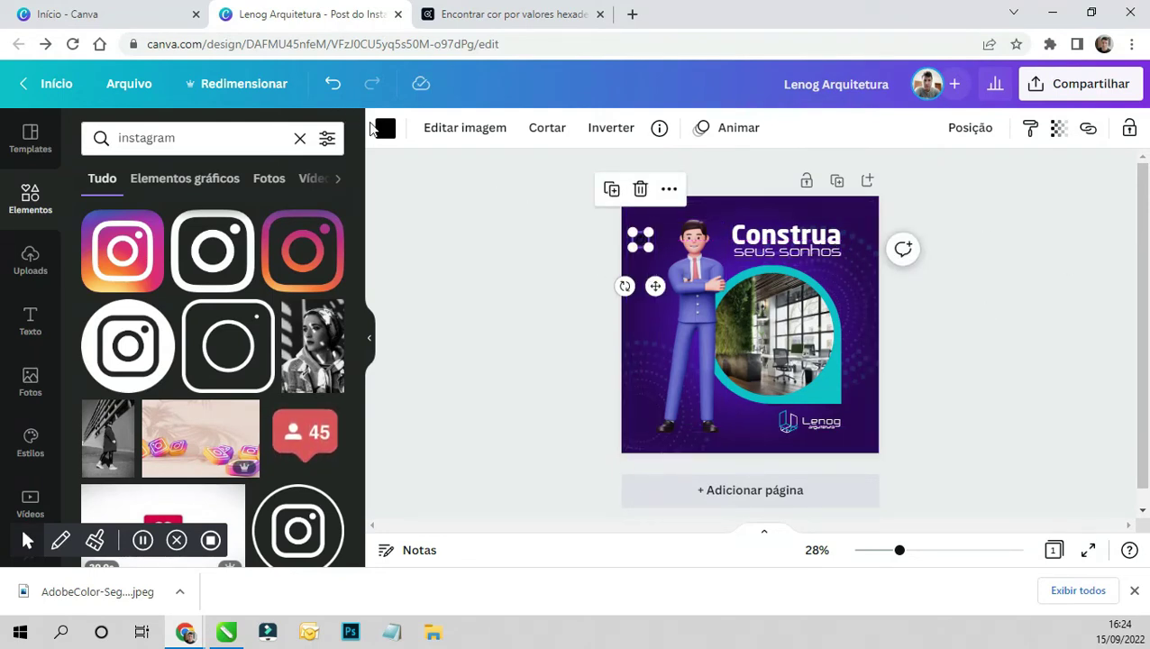
left_click(385, 127)
left_click(329, 222)
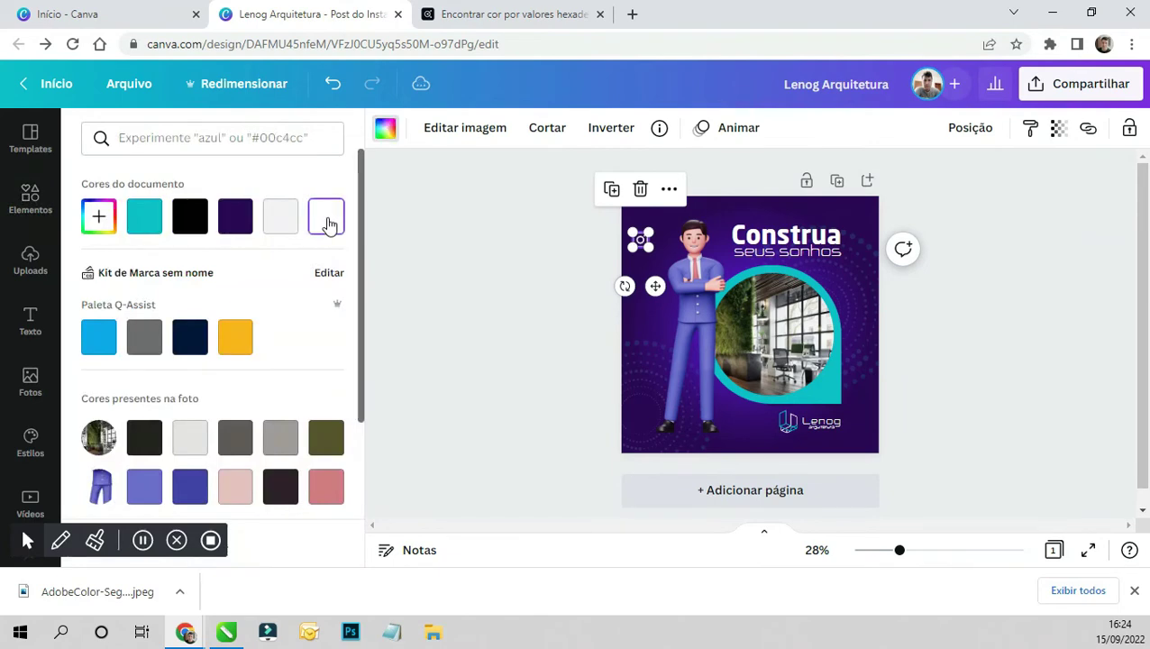
- Shrink the Instagram icon to about 44×44 and move it up into the top-left corner
left_click_drag(899, 550, 915, 551)
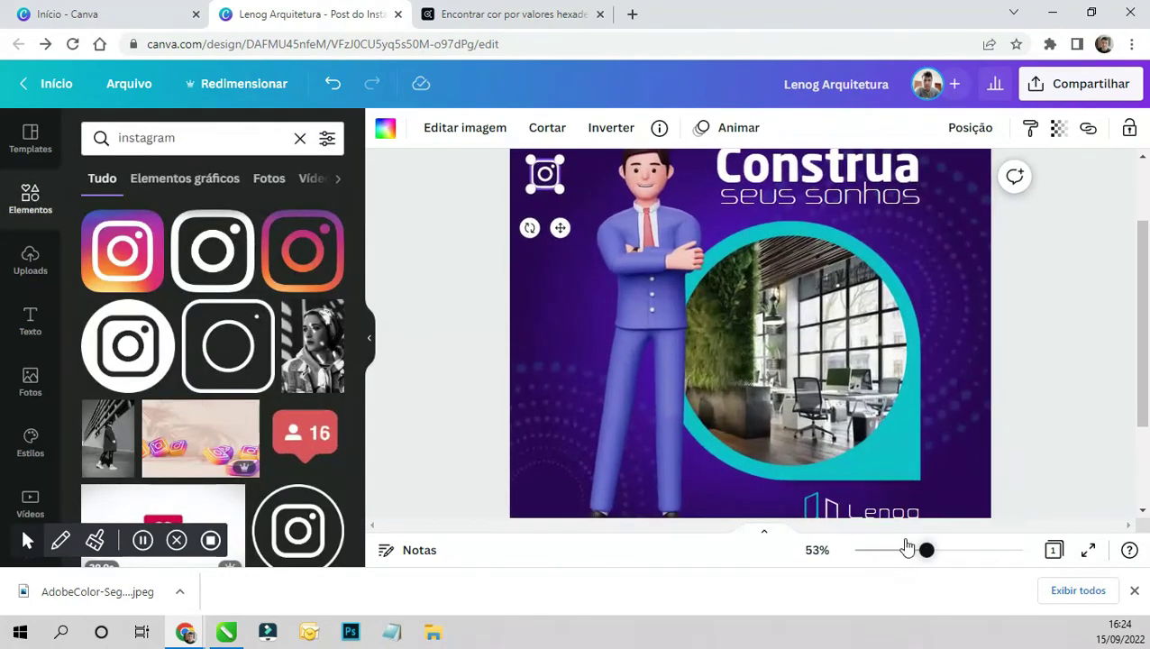
left_click_drag(576, 196, 585, 203)
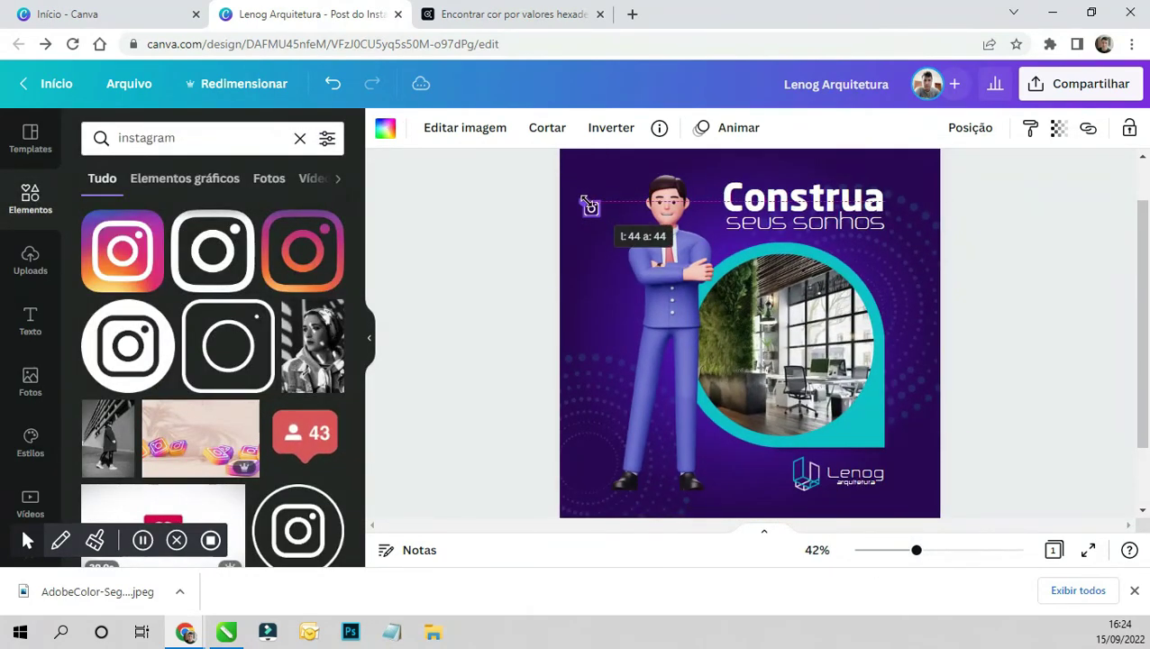
left_click(510, 178)
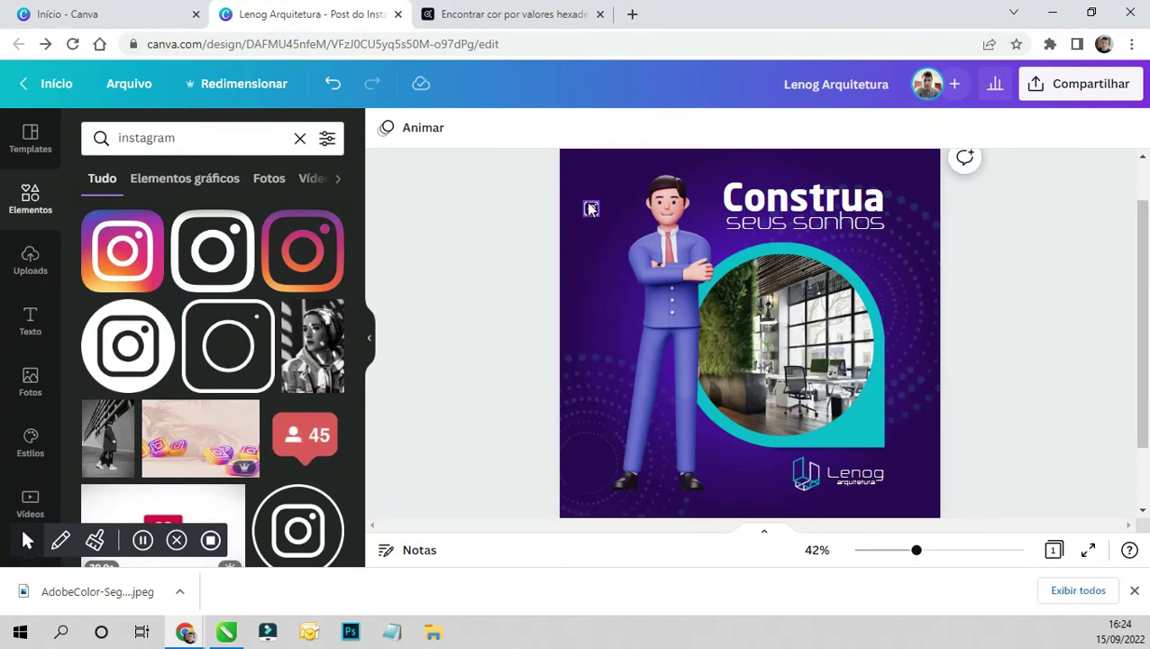
left_click_drag(591, 208, 586, 188)
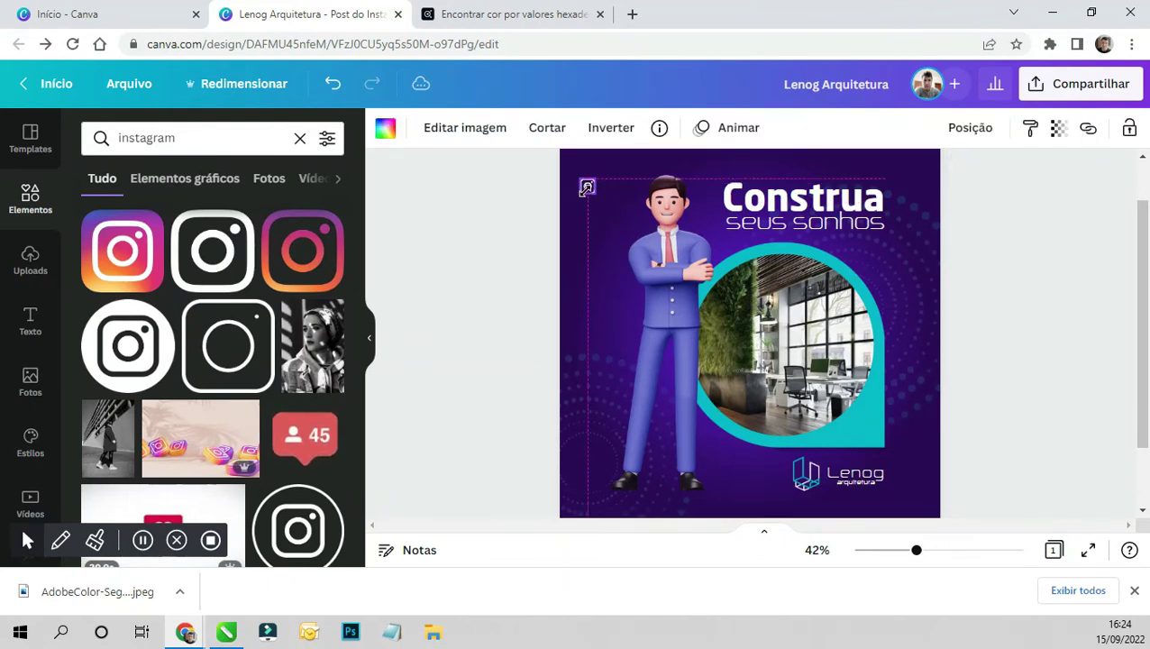
double_click(179, 140)
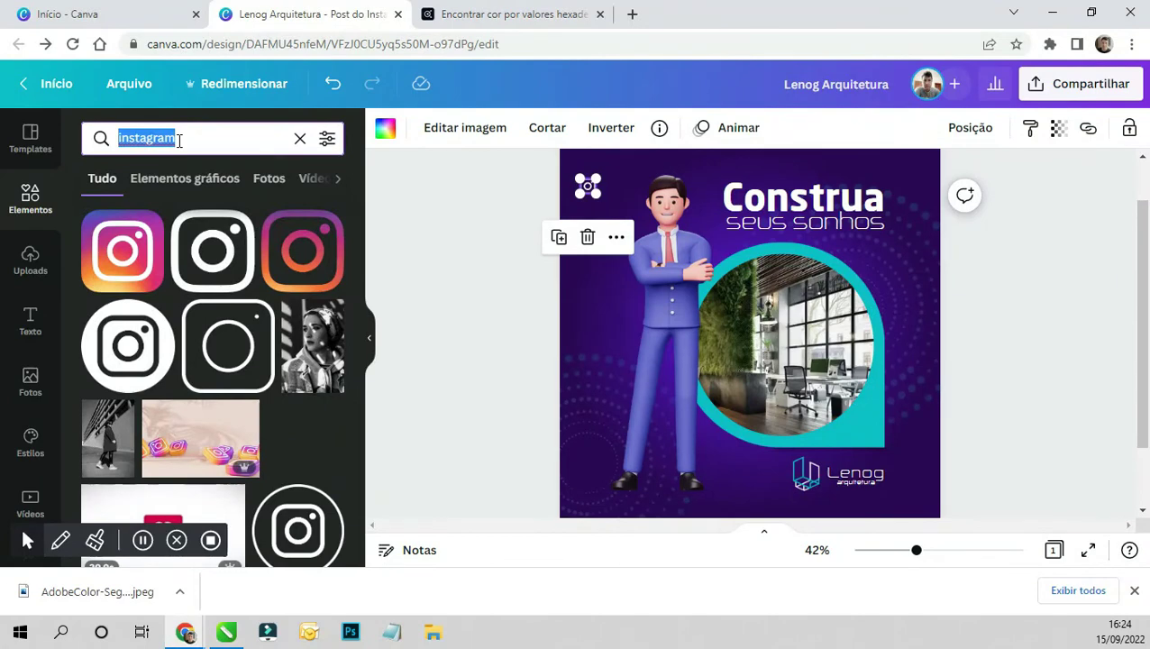
- Search elements for 'facebook', browse the results and add the white Facebook 'f' icon
type("facebook")
key("Return")
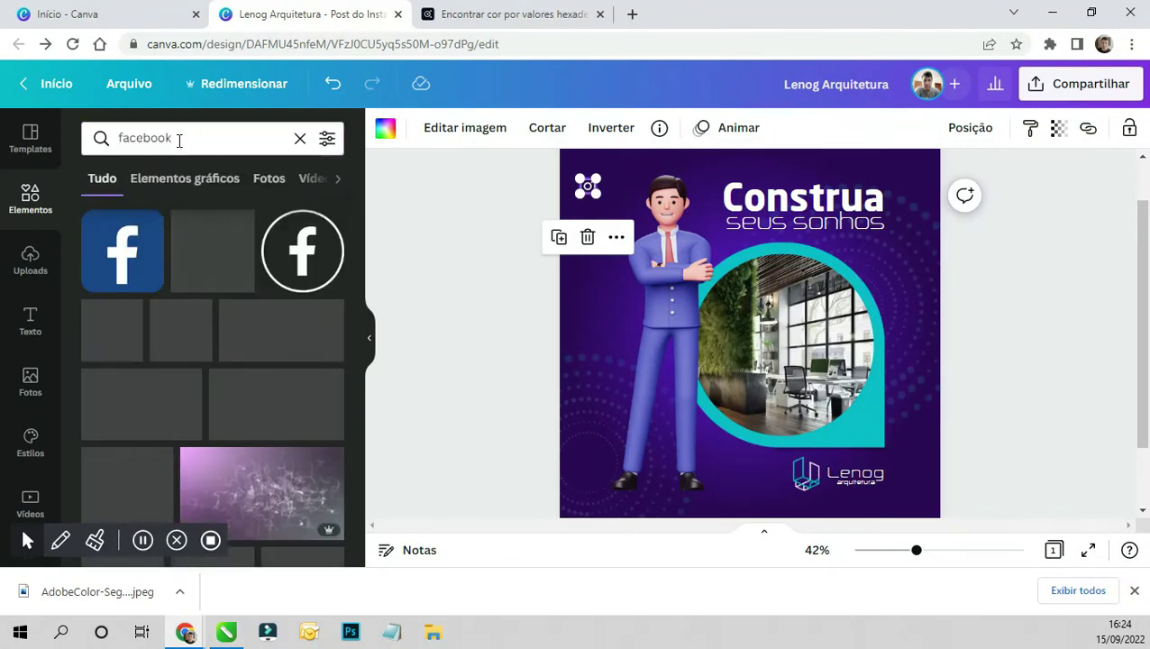
scroll(226, 299, "down", 1)
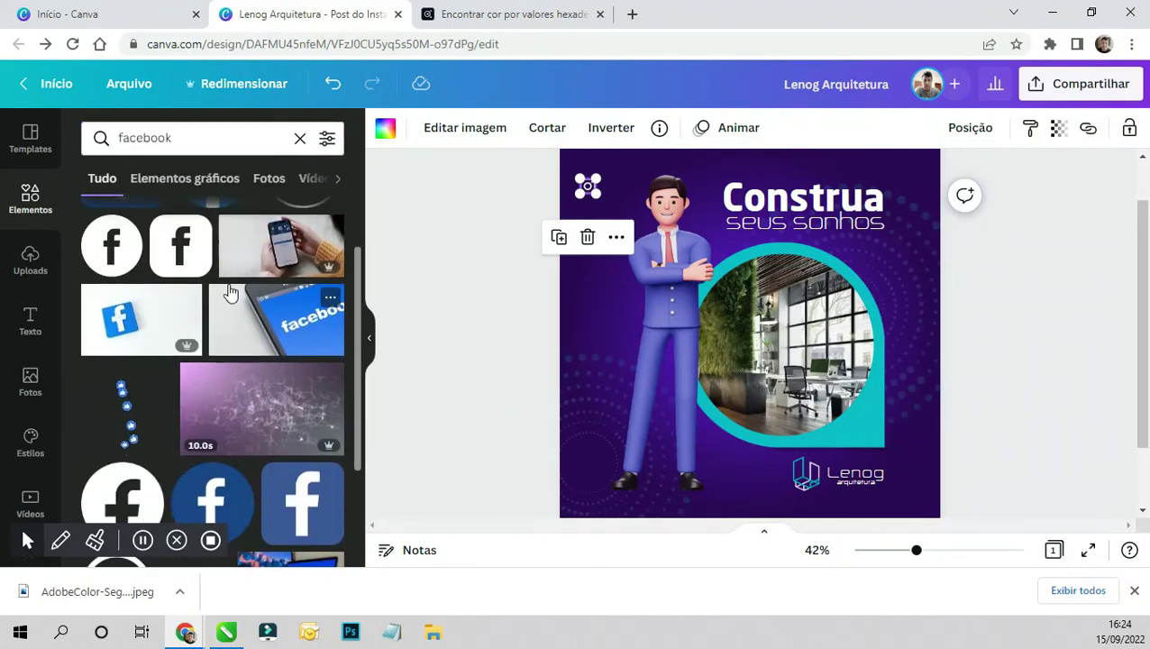
scroll(227, 297, "down", 1)
scroll(215, 307, "down", 2)
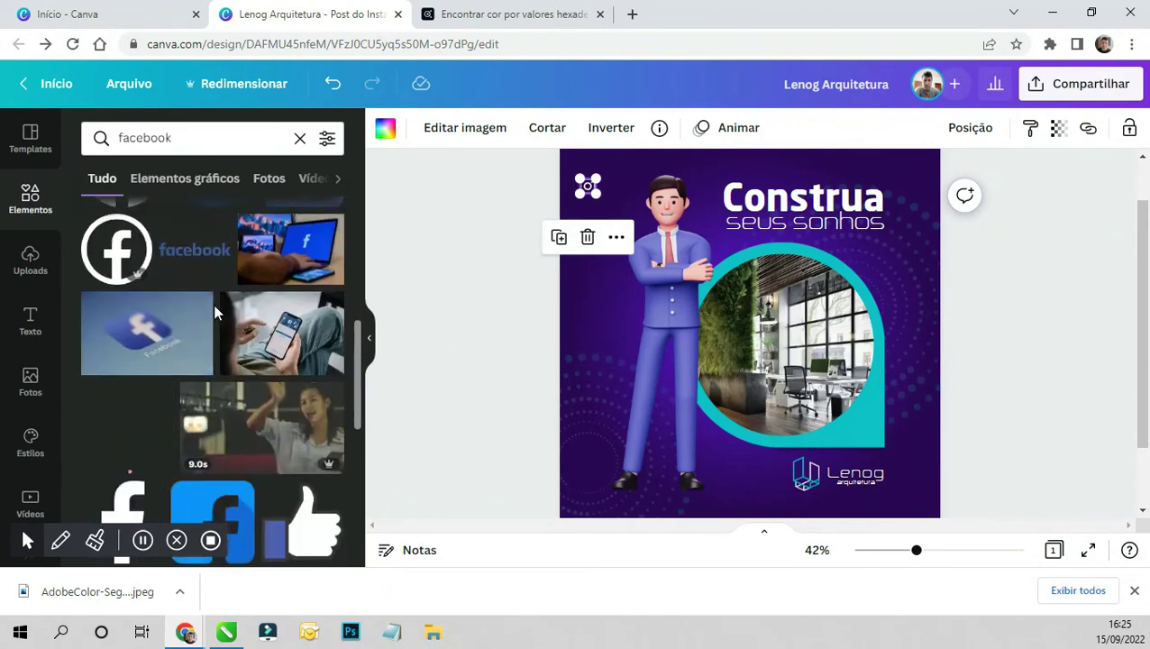
scroll(213, 303, "down", 2)
scroll(277, 315, "down", 1)
scroll(284, 314, "down", 1)
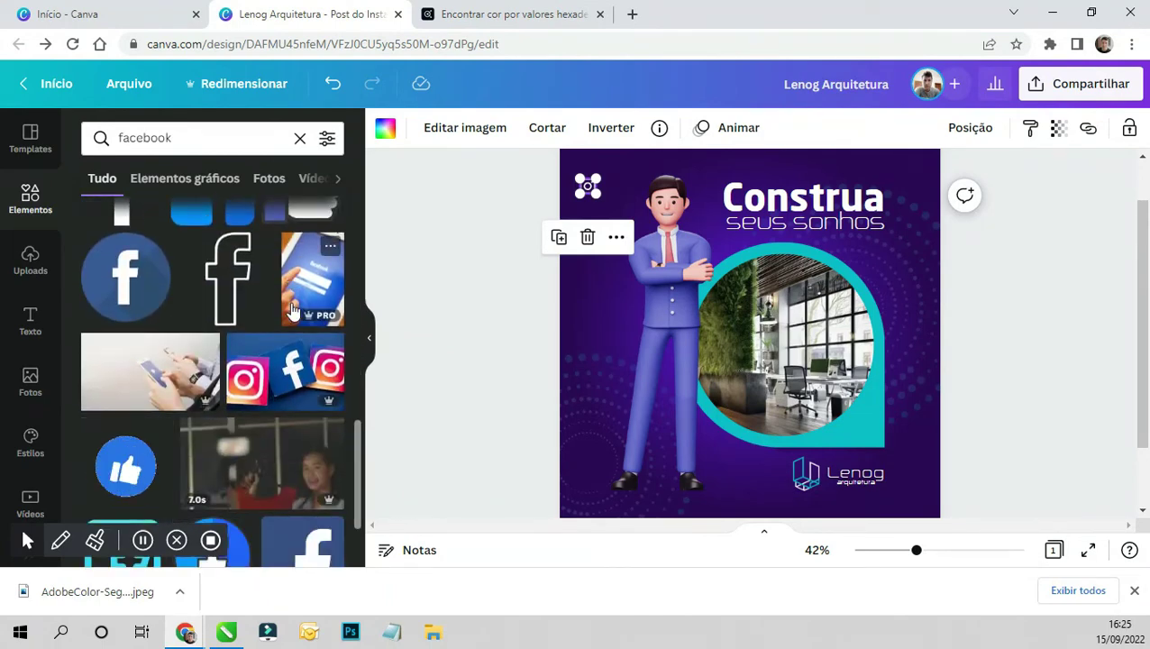
scroll(292, 316, "down", 1)
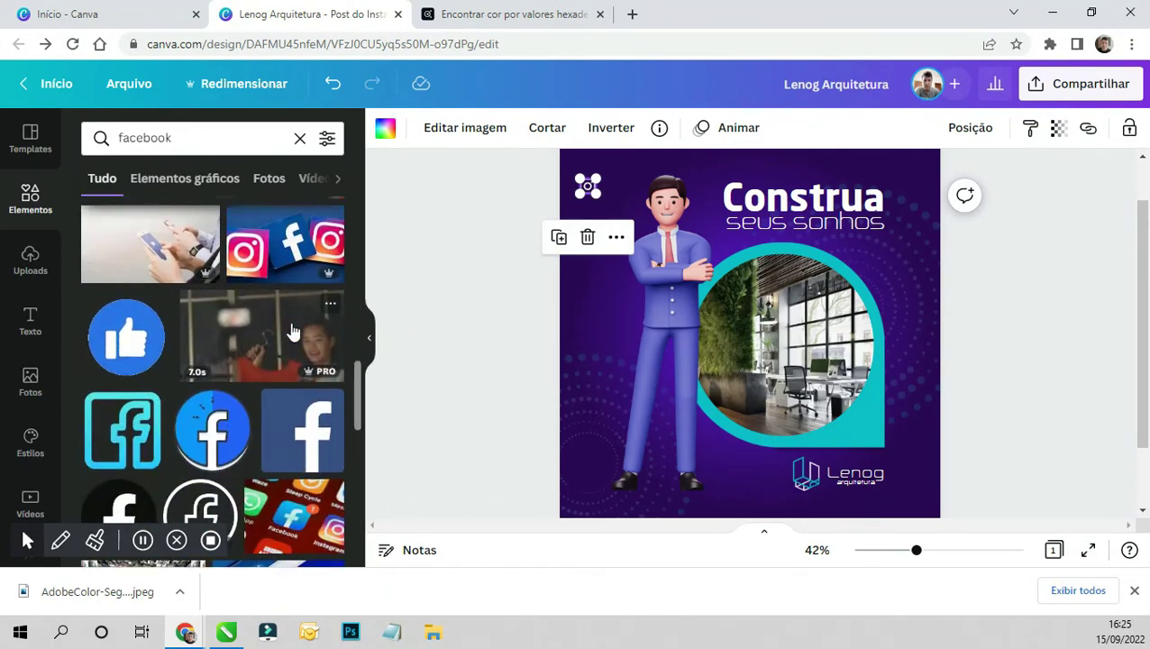
scroll(294, 324, "down", 2)
scroll(294, 324, "up", 5)
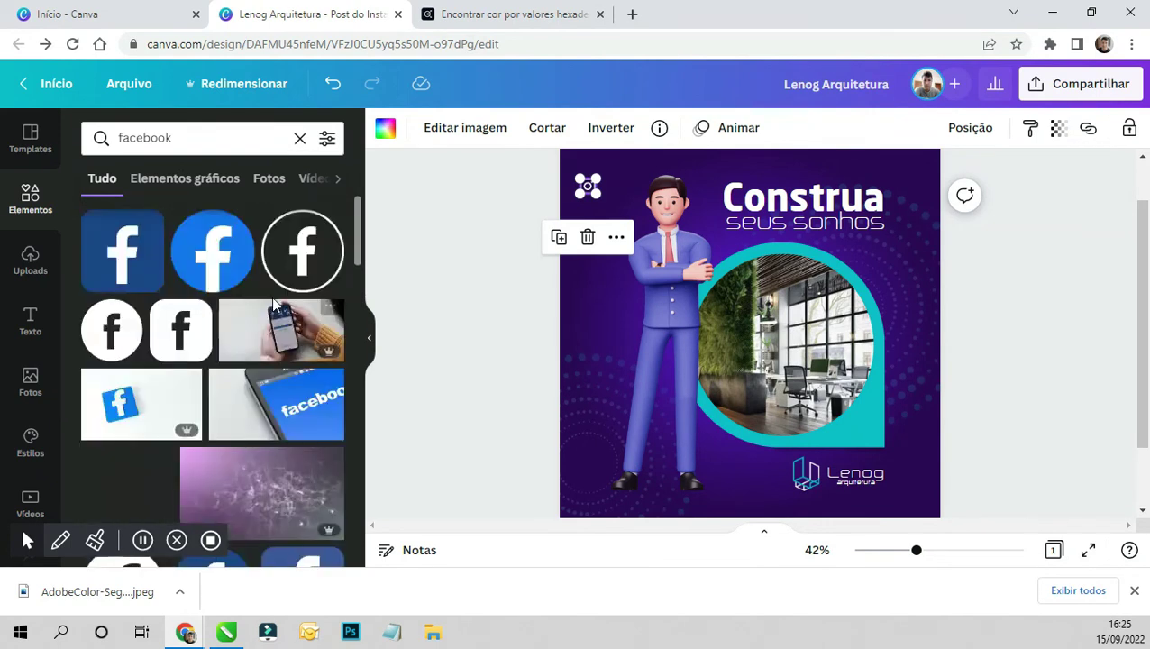
mouse_move(213, 251)
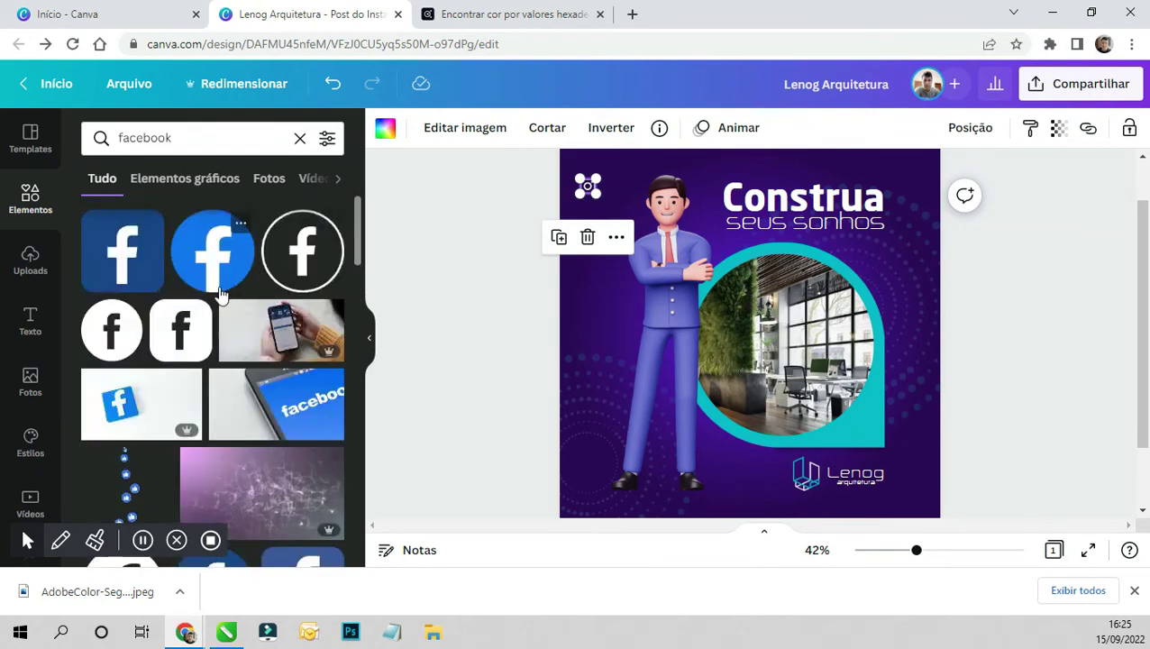
scroll(220, 290, "down", 2)
scroll(221, 290, "down", 1)
scroll(223, 289, "down", 2)
scroll(225, 288, "down", 2)
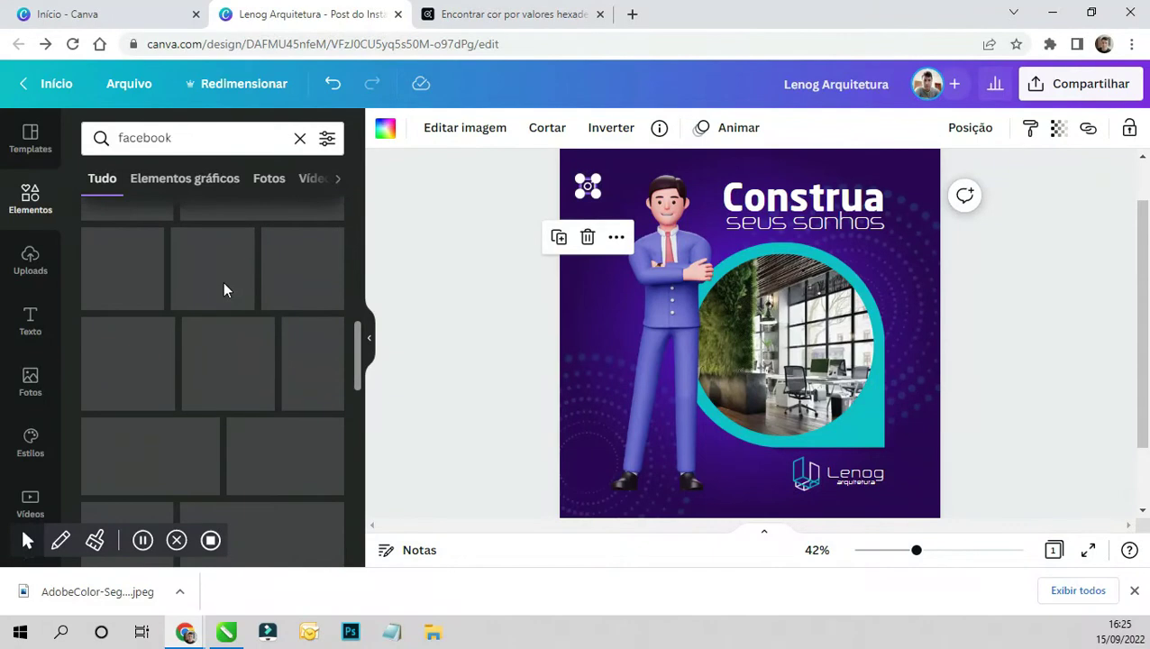
scroll(241, 289, "up", 5)
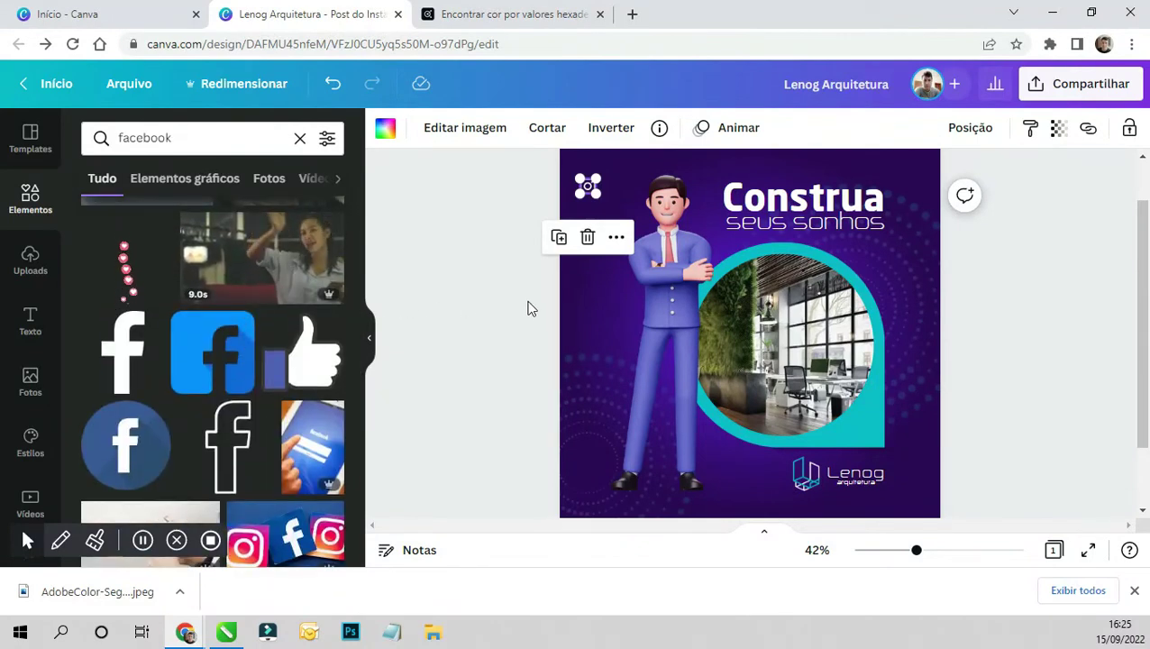
scroll(126, 289, "down", 1)
left_click(123, 268)
- Undo the accidental photo-frame move and lock the circular photo frame in place
left_click(838, 281)
left_click_drag(754, 345, 736, 387)
key("ctrl+z")
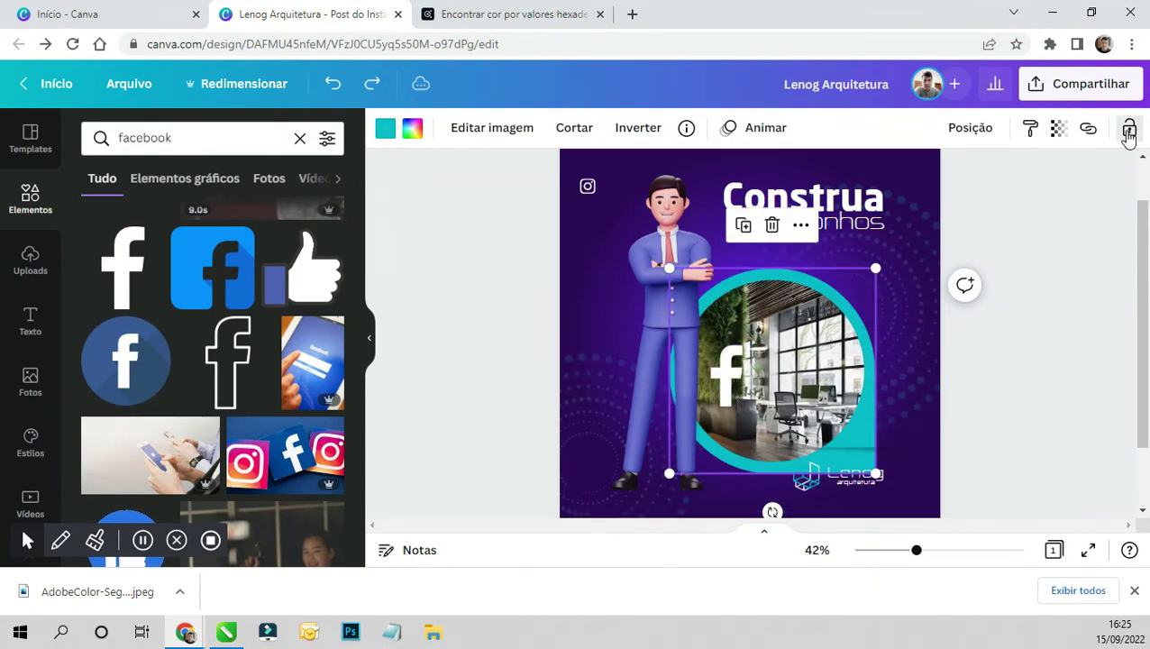
left_click(1129, 129)
- Shrink the Facebook 'f' to about 31×59 and place it just below the Instagram icon
mouse_move(728, 374)
left_mouse_down()
mouse_move(596, 231)
mouse_move(595, 244)
left_mouse_up()
left_click_drag(931, 557, 947, 557)
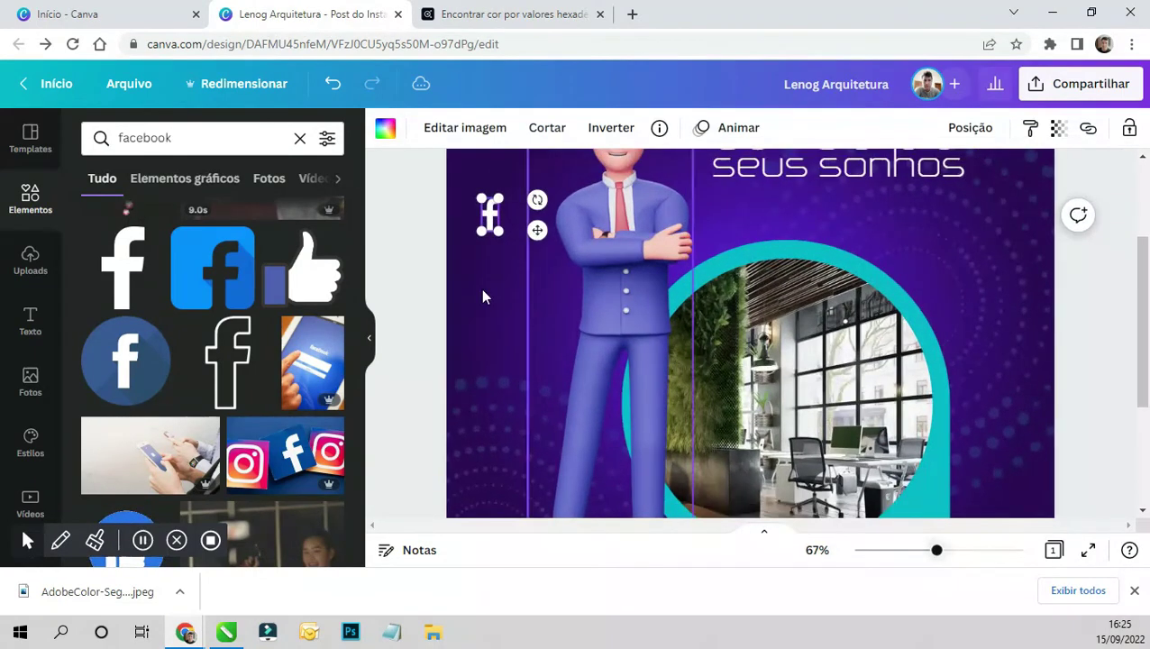
scroll(480, 289, "up", 3)
left_click_drag(490, 378, 499, 301)
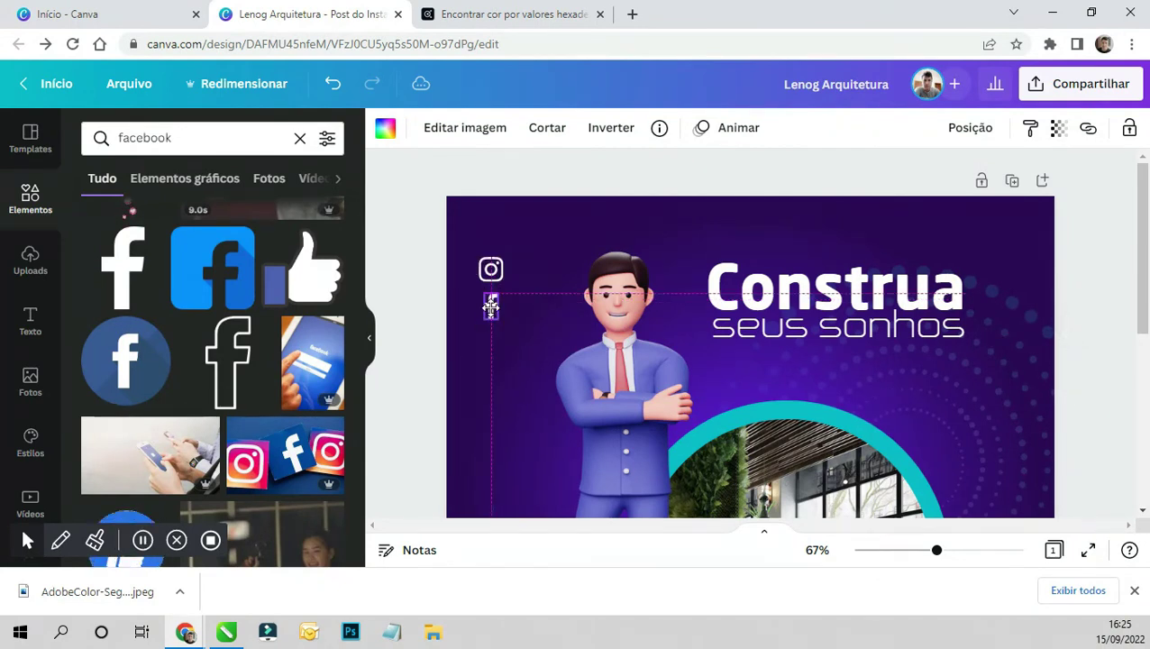
left_click(431, 322)
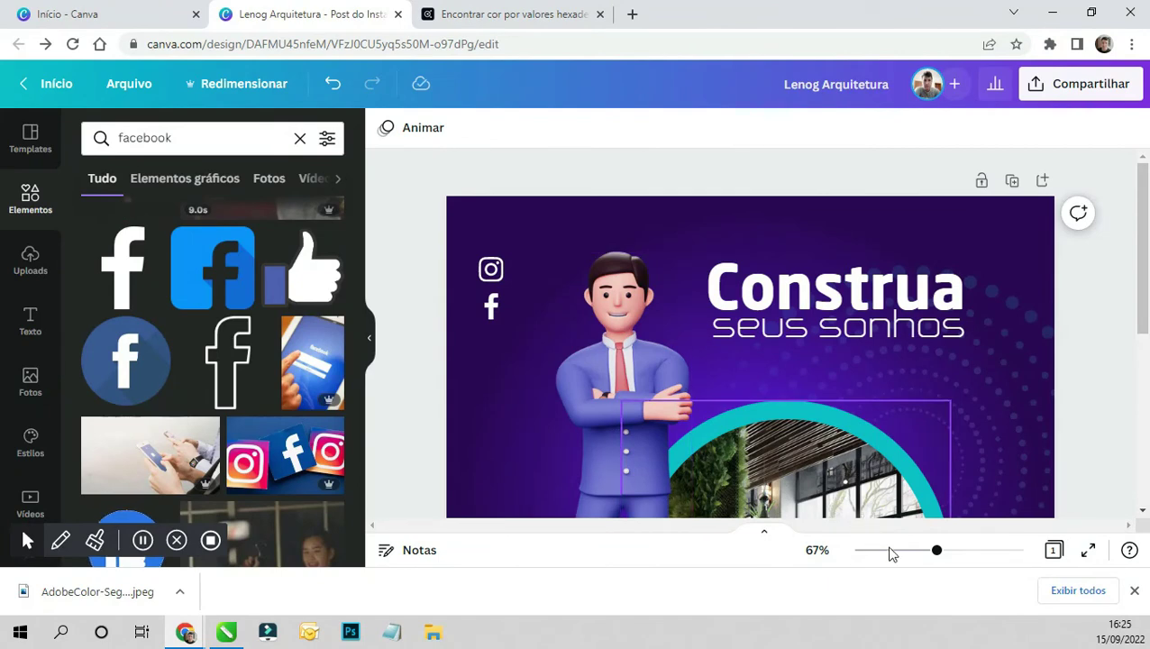
left_click_drag(936, 550, 899, 550)
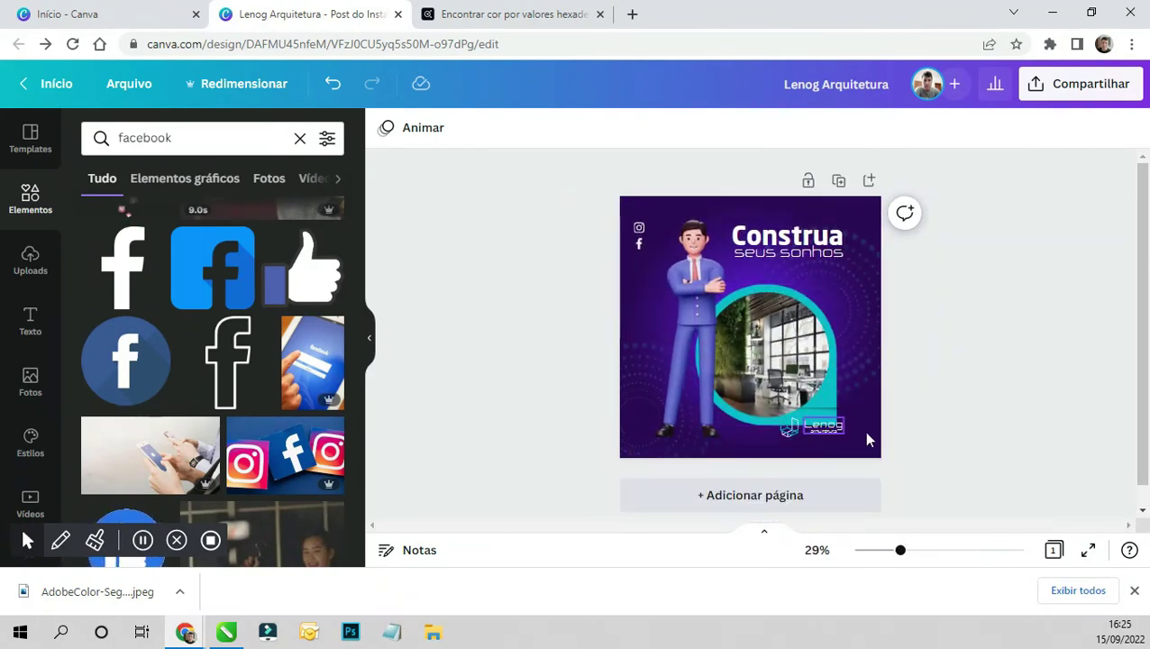
- Enlarge the 'Construa seus sonhos' title slightly and nudge the circular photo up and right
left_click(816, 356)
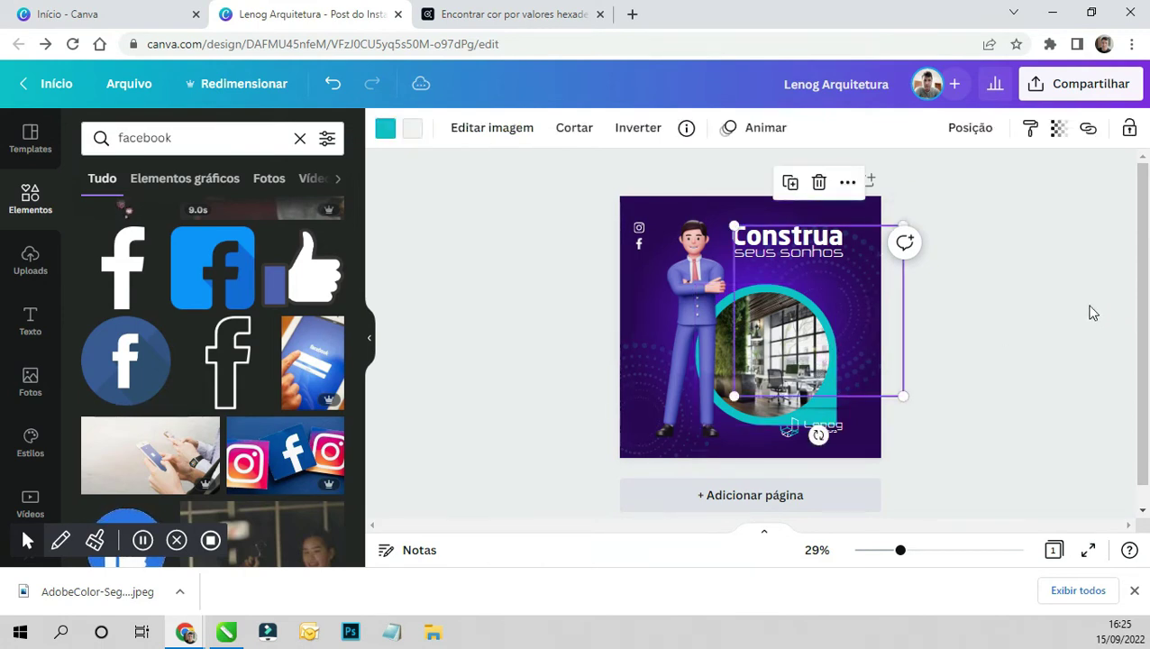
left_click(819, 257)
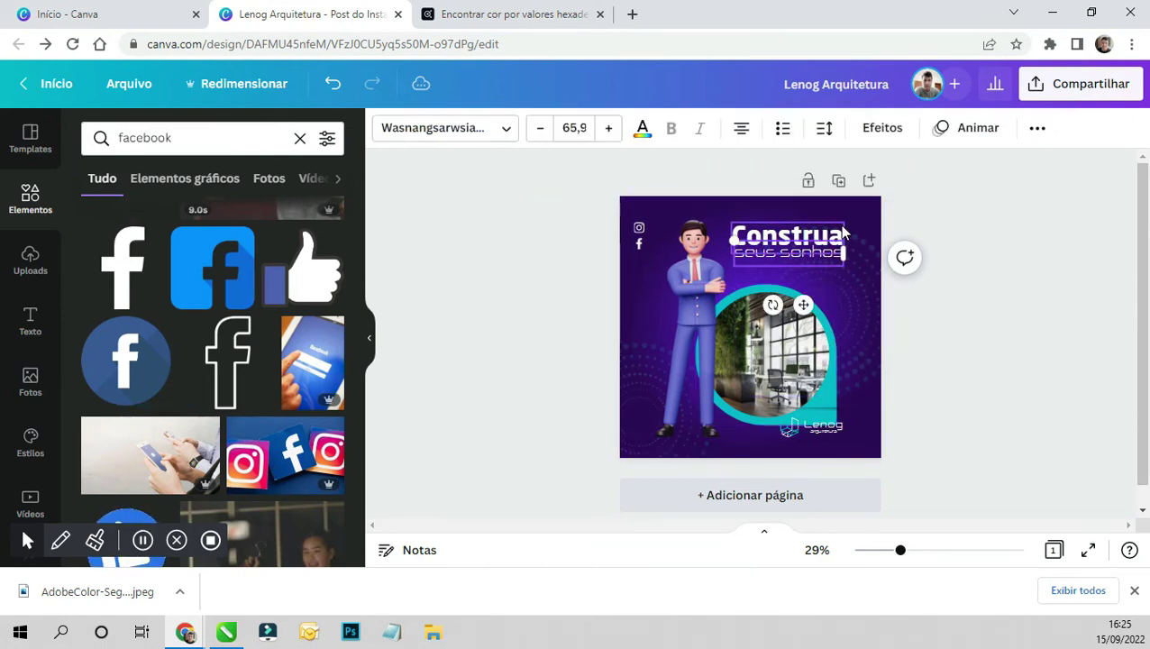
left_click_drag(843, 223, 855, 217)
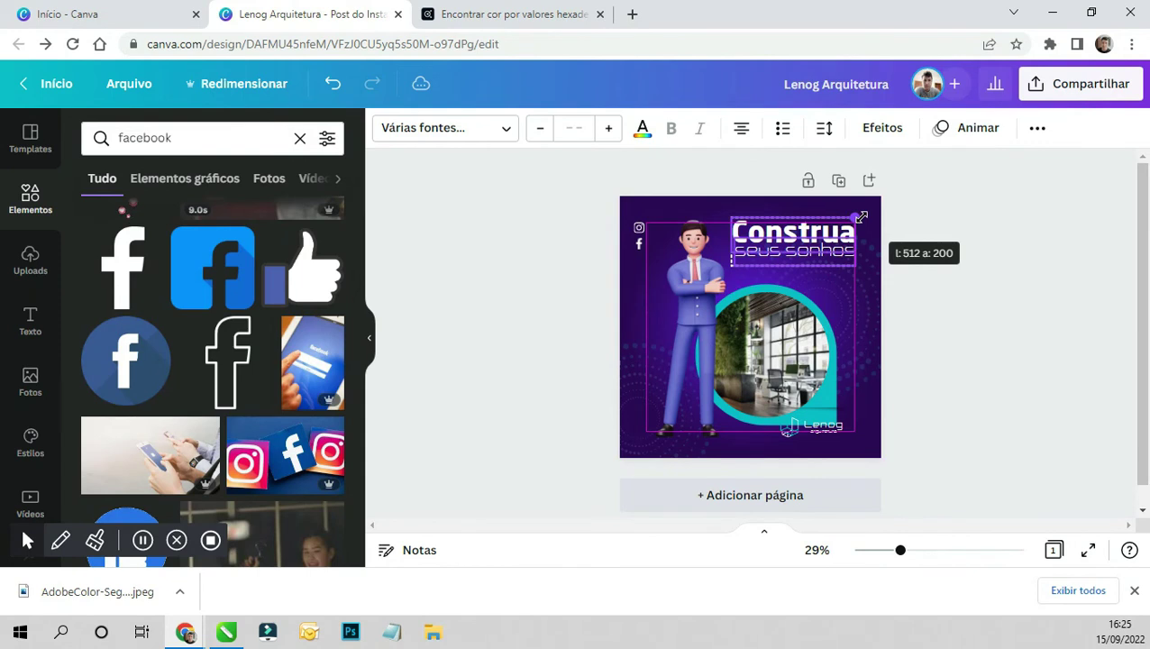
left_click(833, 424)
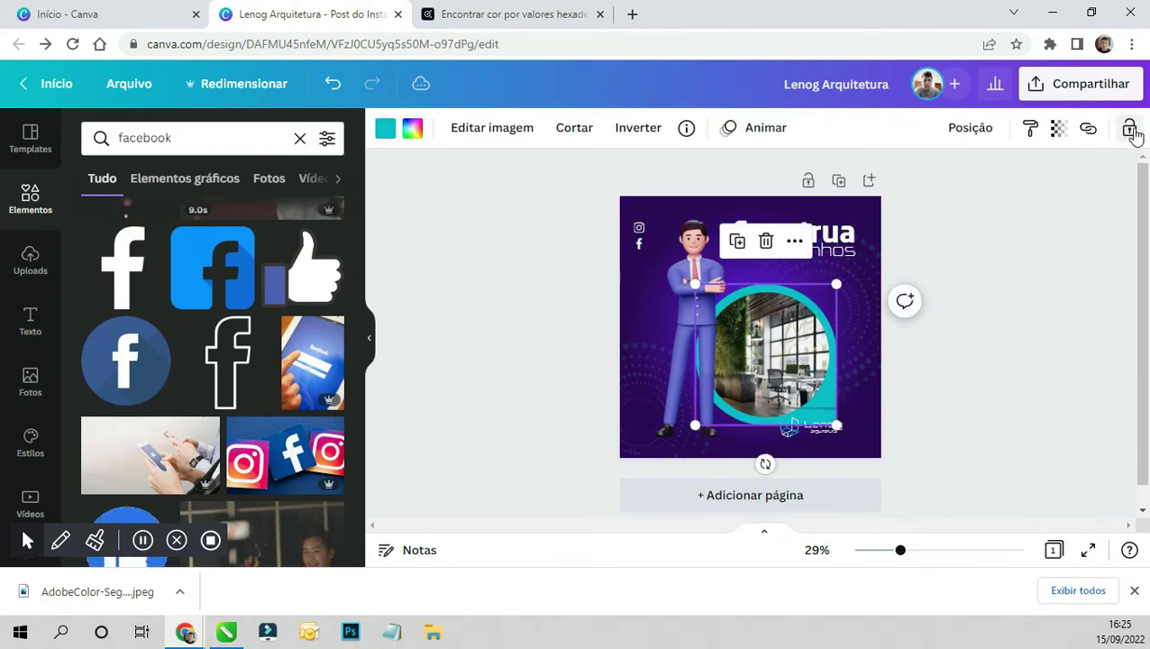
left_click_drag(755, 377, 764, 371)
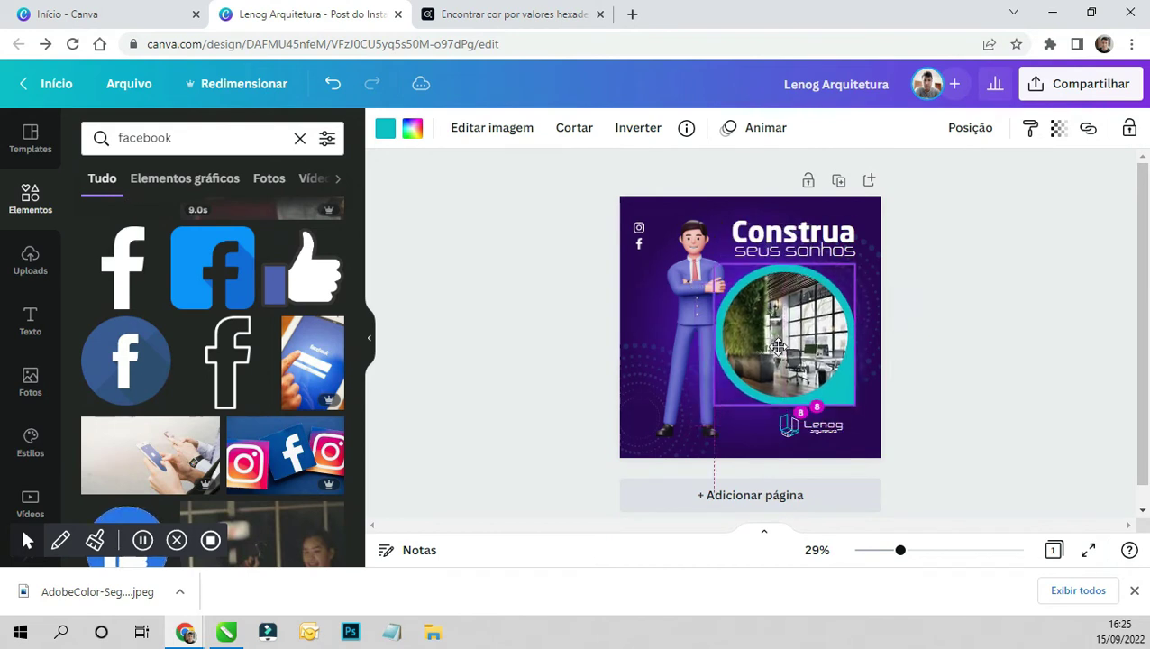
left_click(1007, 465)
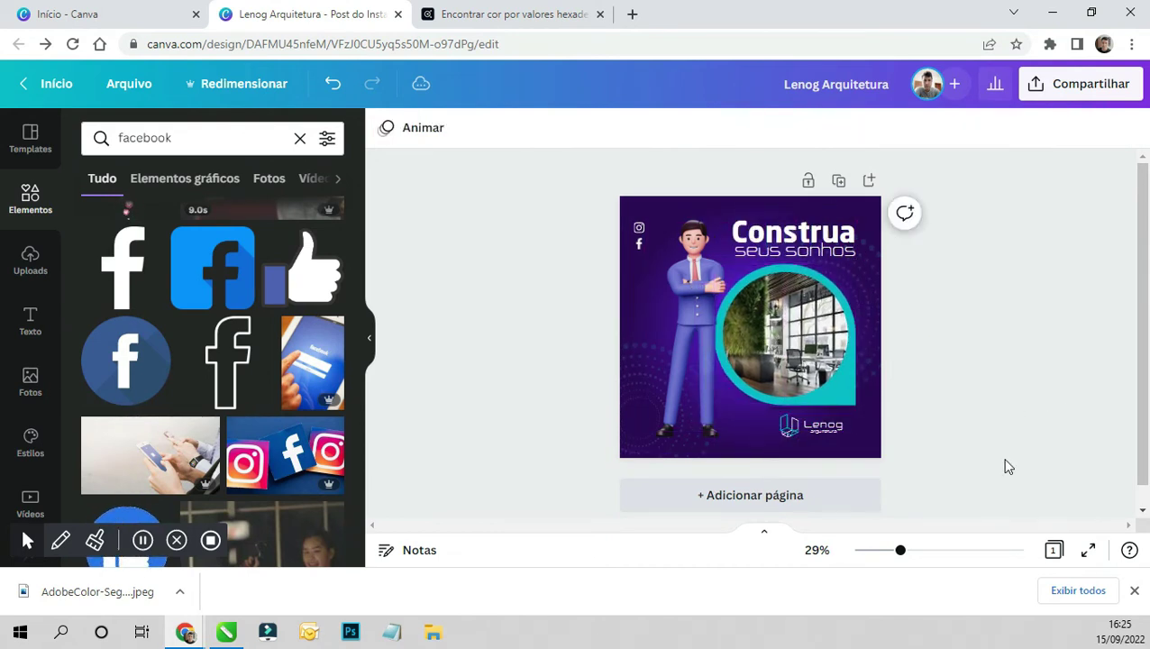
- Nudge the thin line under the photo circle slightly to the right
left_click_drag(901, 551, 915, 550)
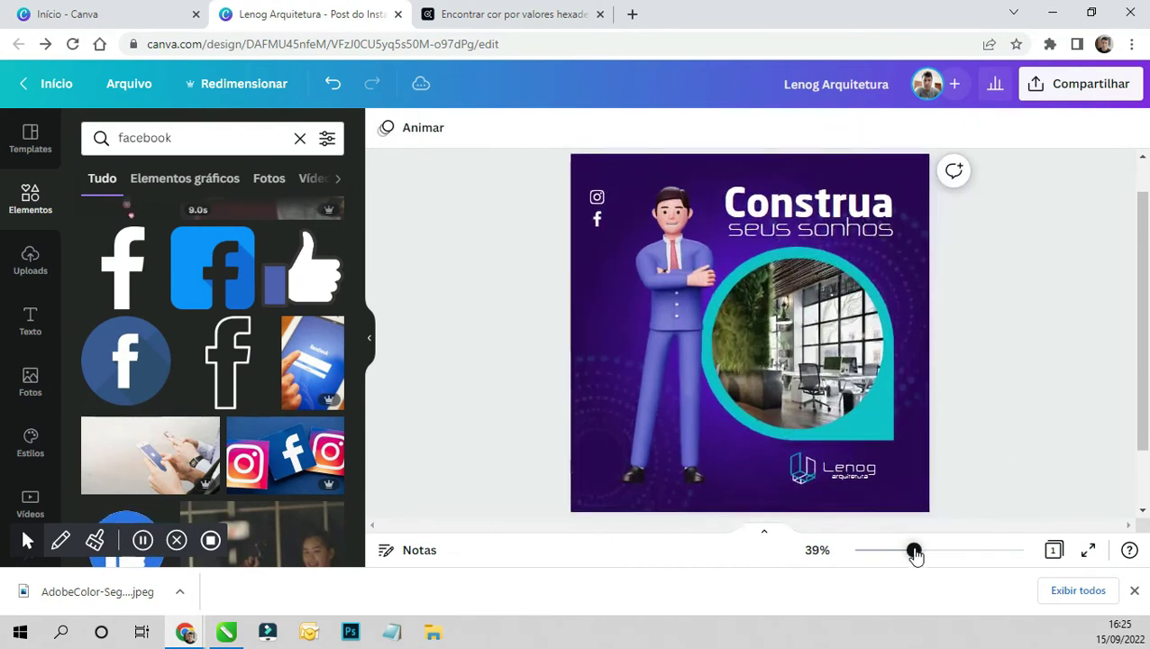
left_click(878, 448)
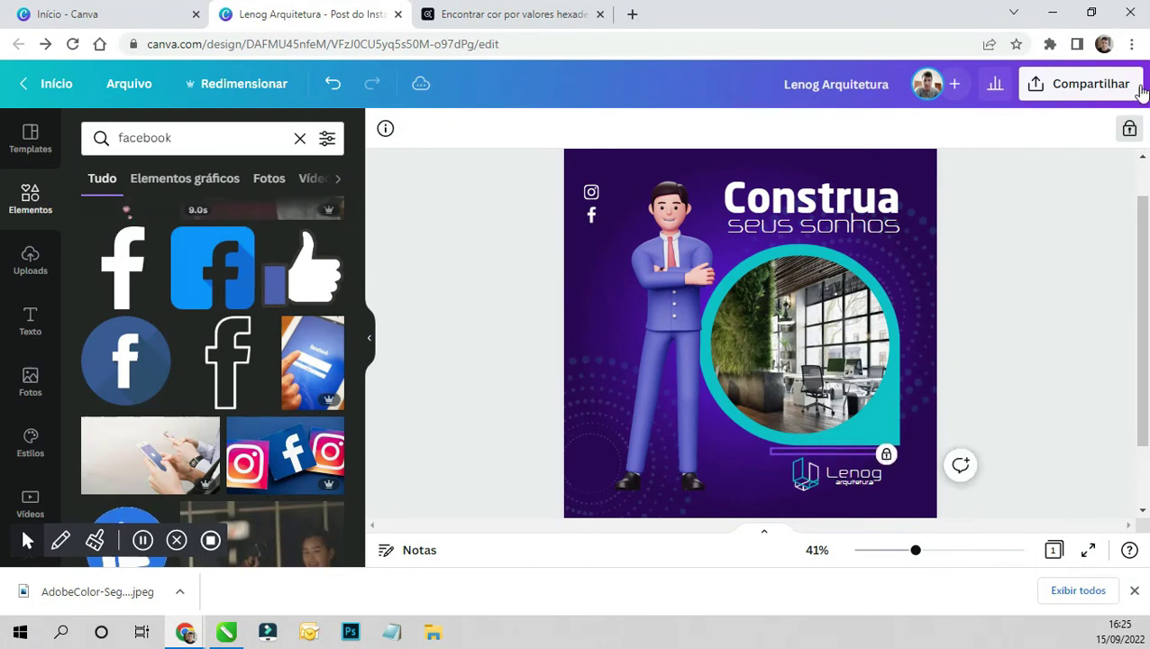
left_click_drag(843, 448, 858, 450)
key("Escape")
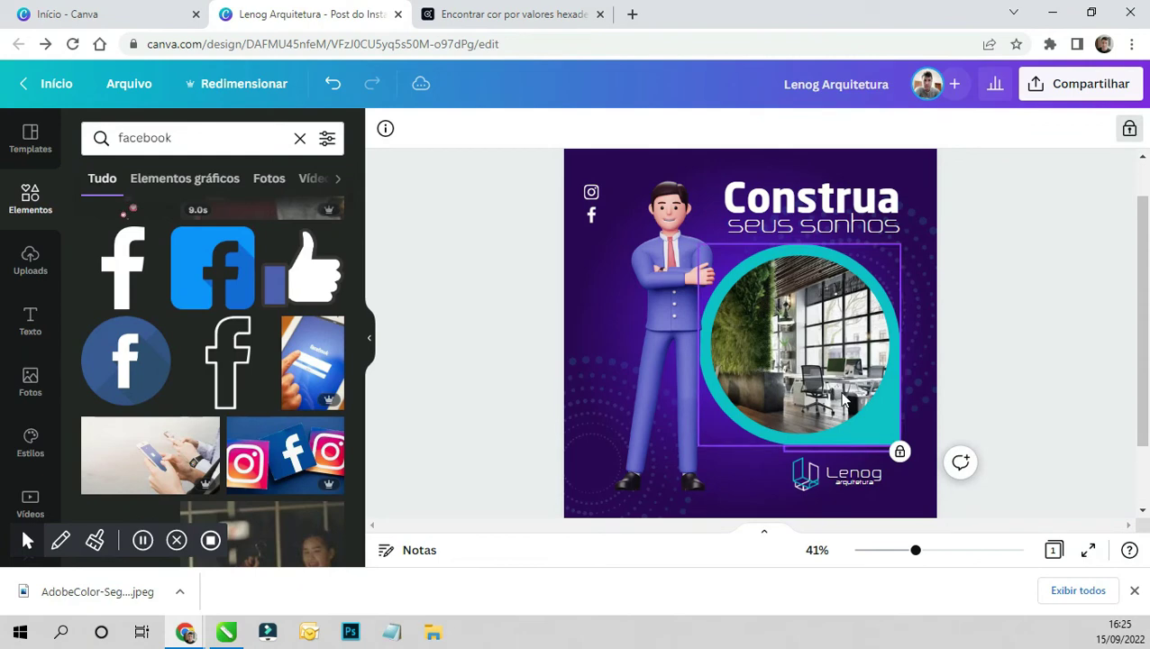
key("Tab")
left_click(1034, 303)
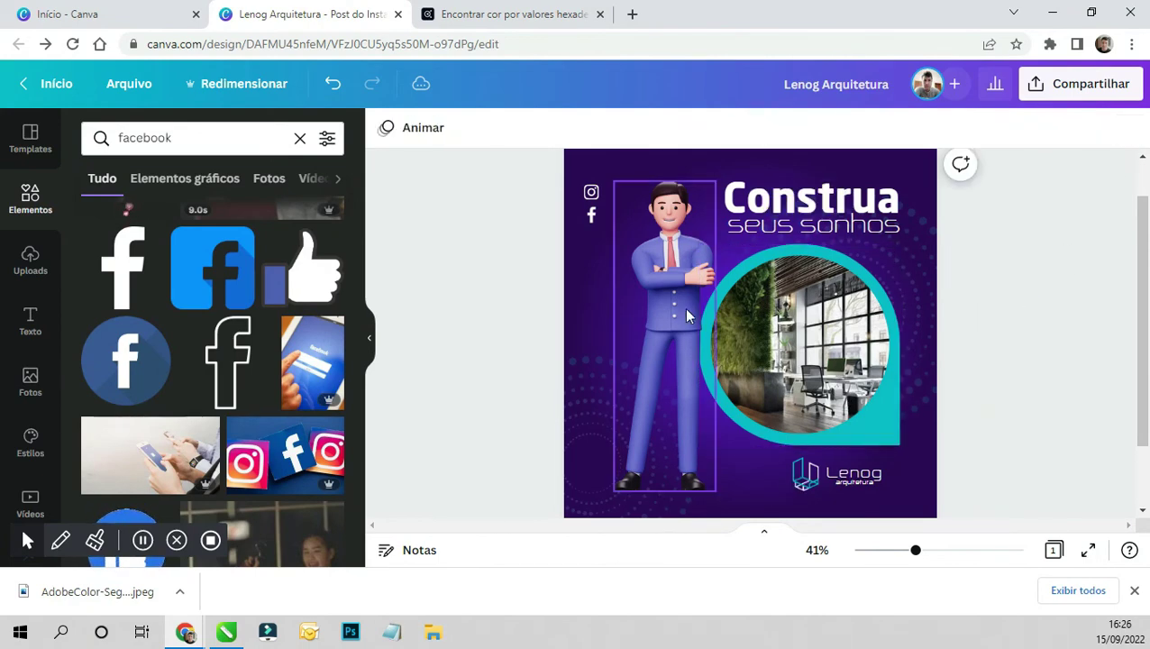
- Nudge the 3D man slightly right and down, undoing an accidental arquitetura text move
left_click(682, 307)
left_click_drag(682, 388, 690, 392)
double_click(689, 392)
left_click(1025, 354)
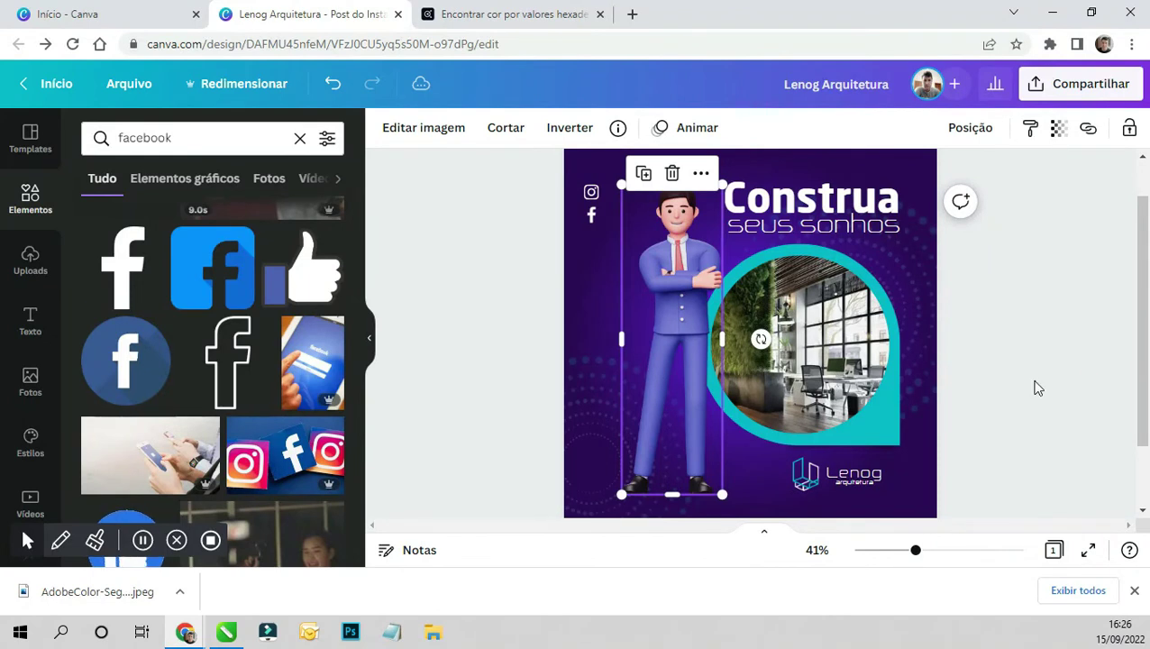
left_click(1035, 385)
left_click(849, 483)
left_click_drag(849, 482, 833, 489)
key("ctrl+z")
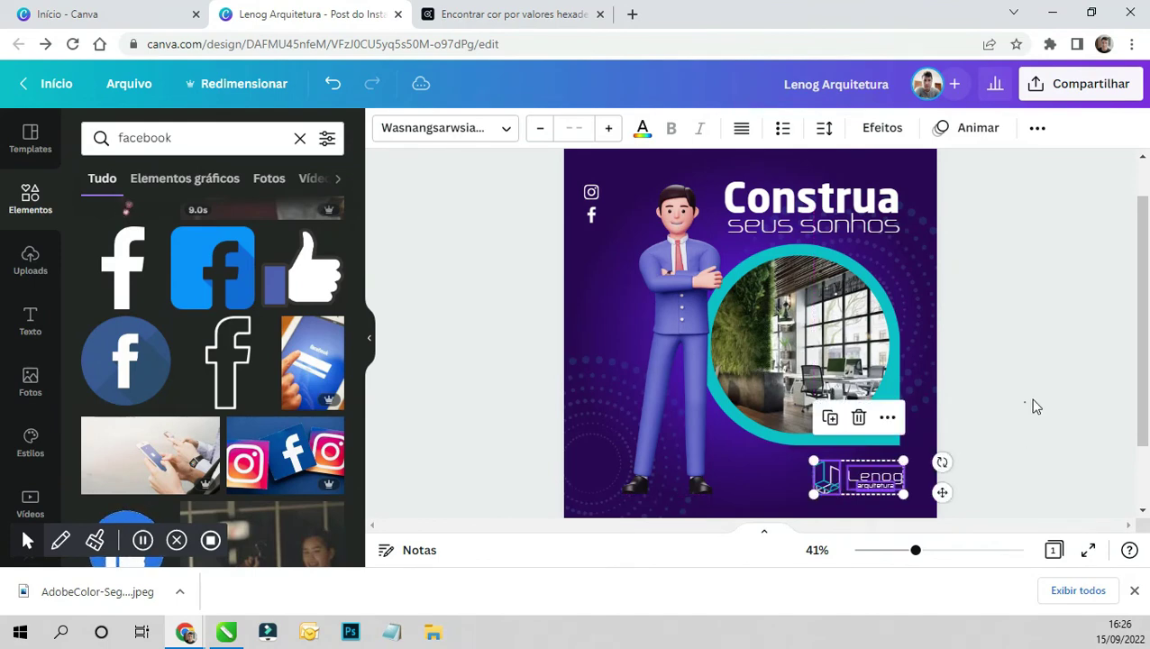
left_click(1030, 407)
left_click_drag(923, 561, 906, 560)
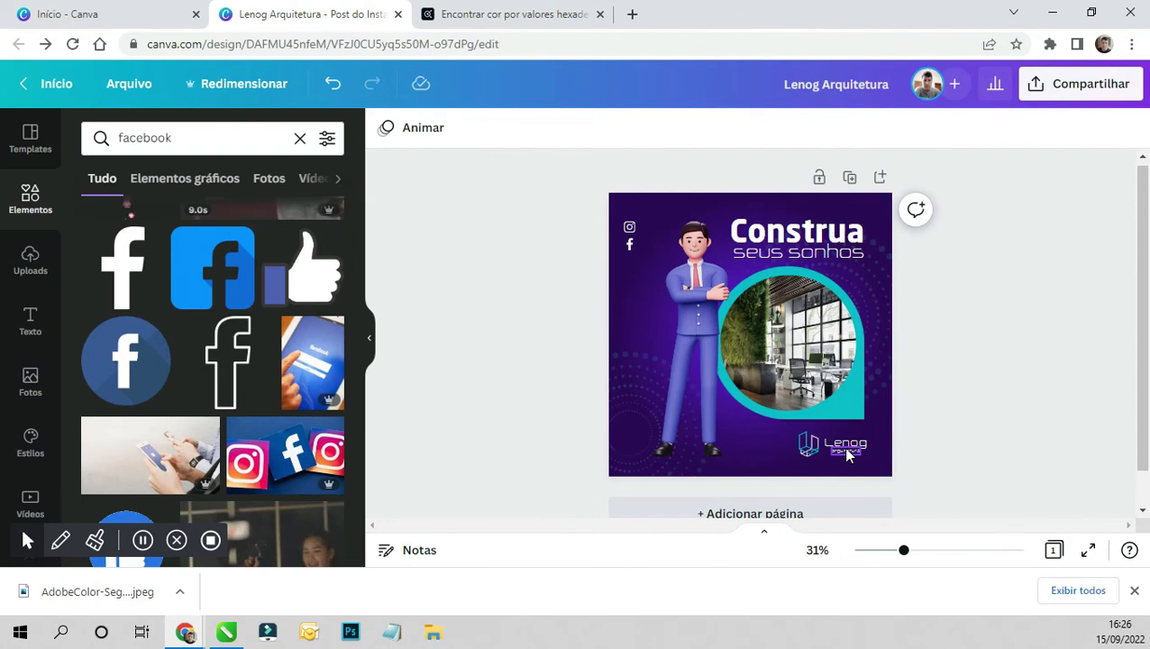
- Select and inspect the Lenog logo, leaving it unchanged
left_click(843, 451)
left_click(949, 430)
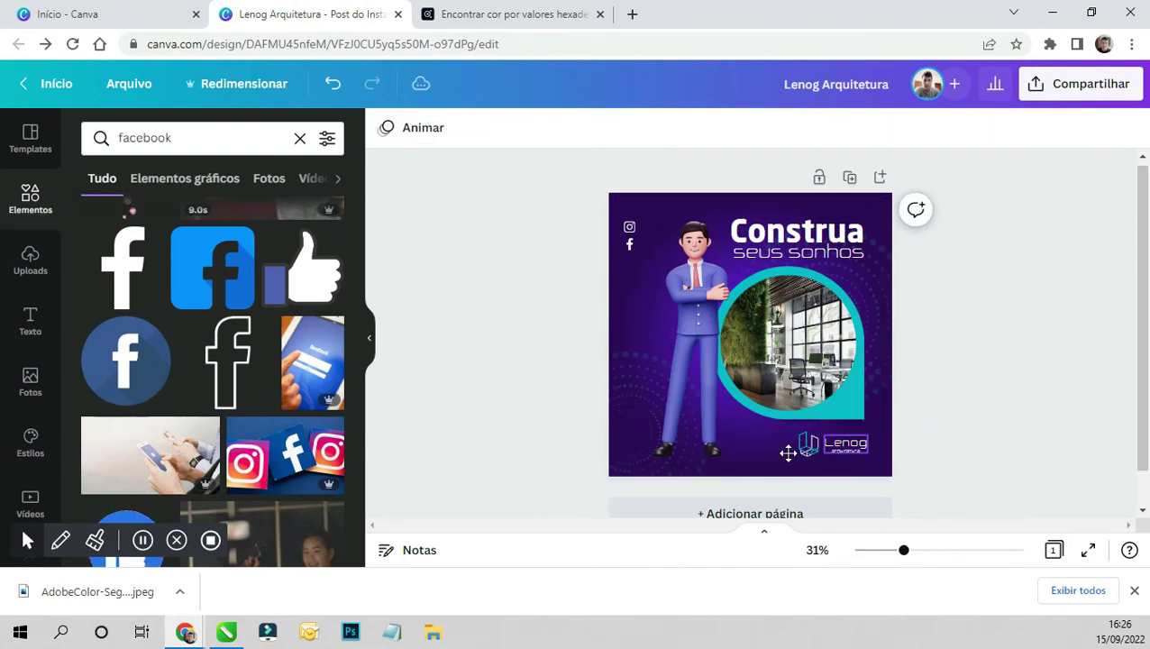
left_click(843, 451)
left_click(845, 455)
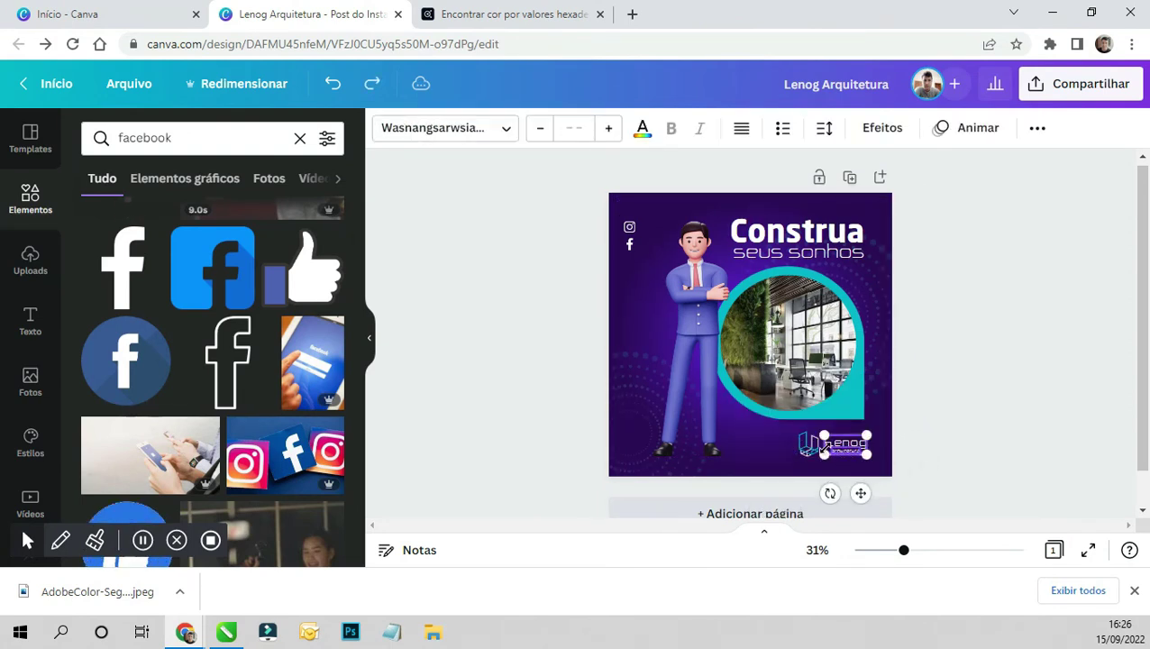
left_click(808, 455)
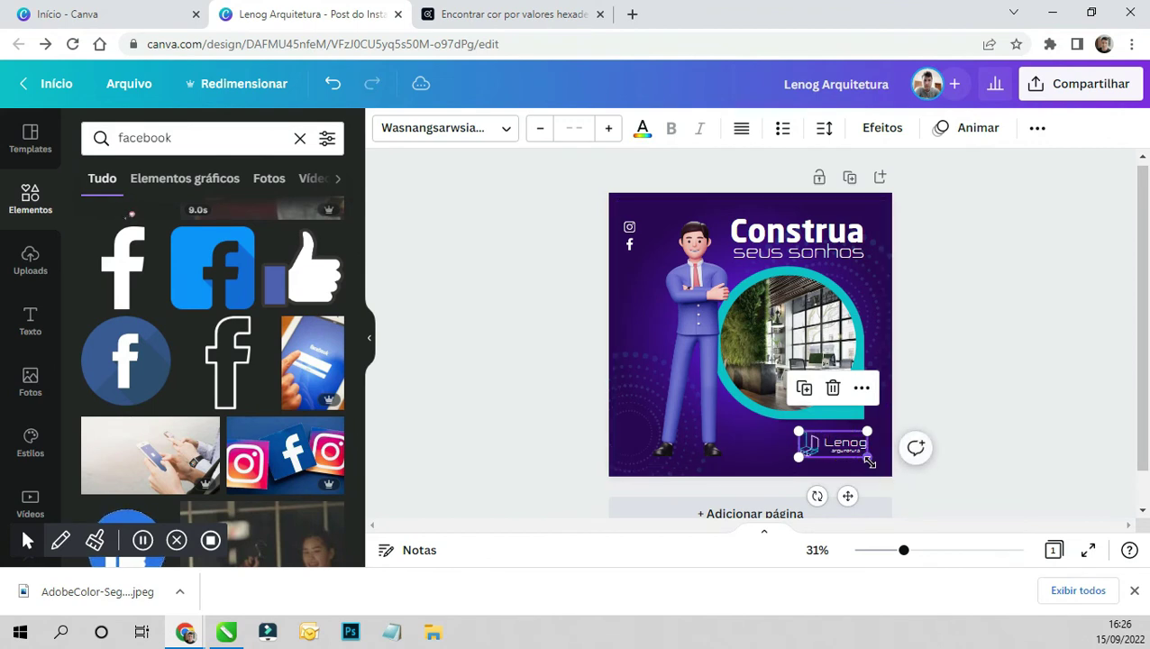
left_click_drag(867, 460, 871, 464)
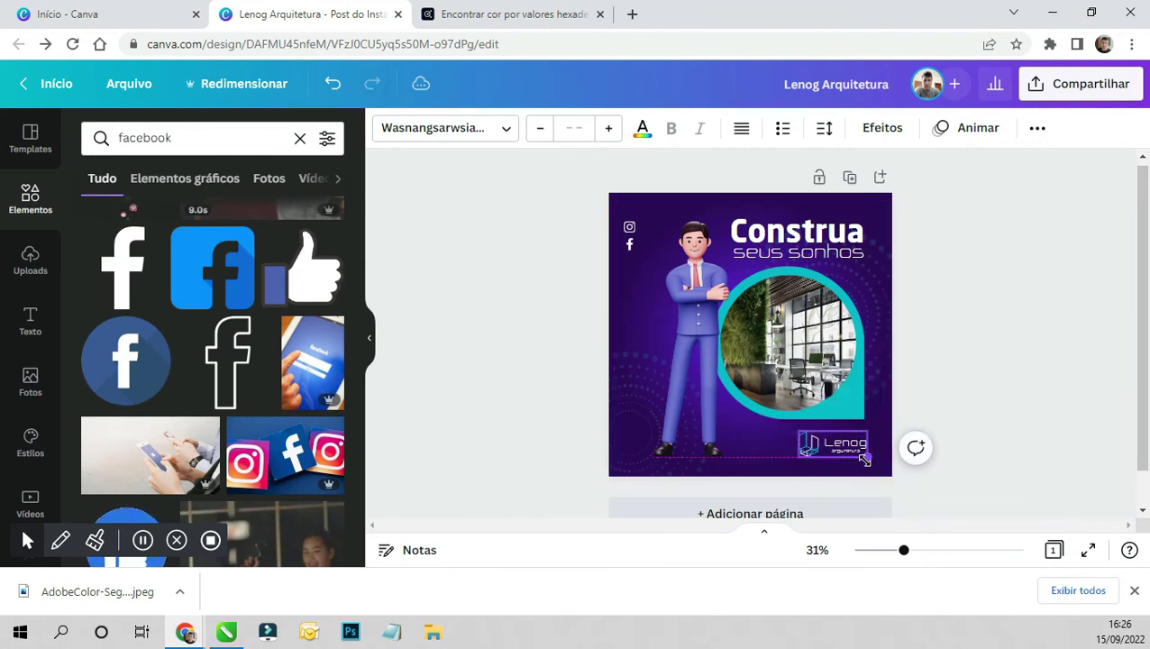
left_click(987, 525)
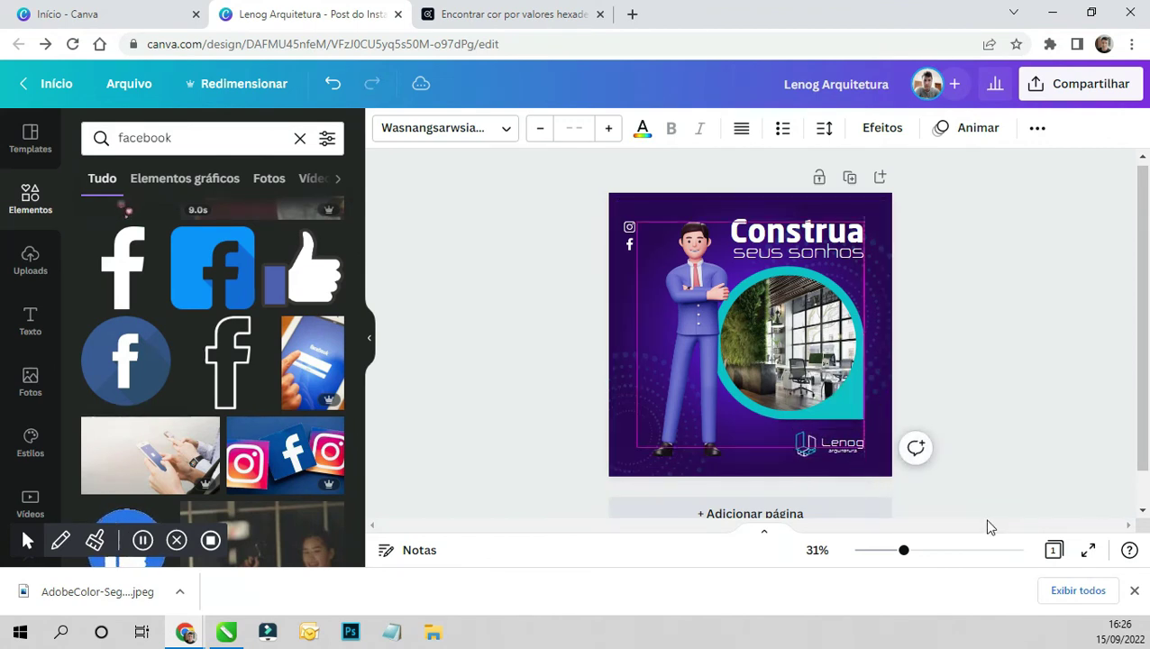
left_click(1056, 342)
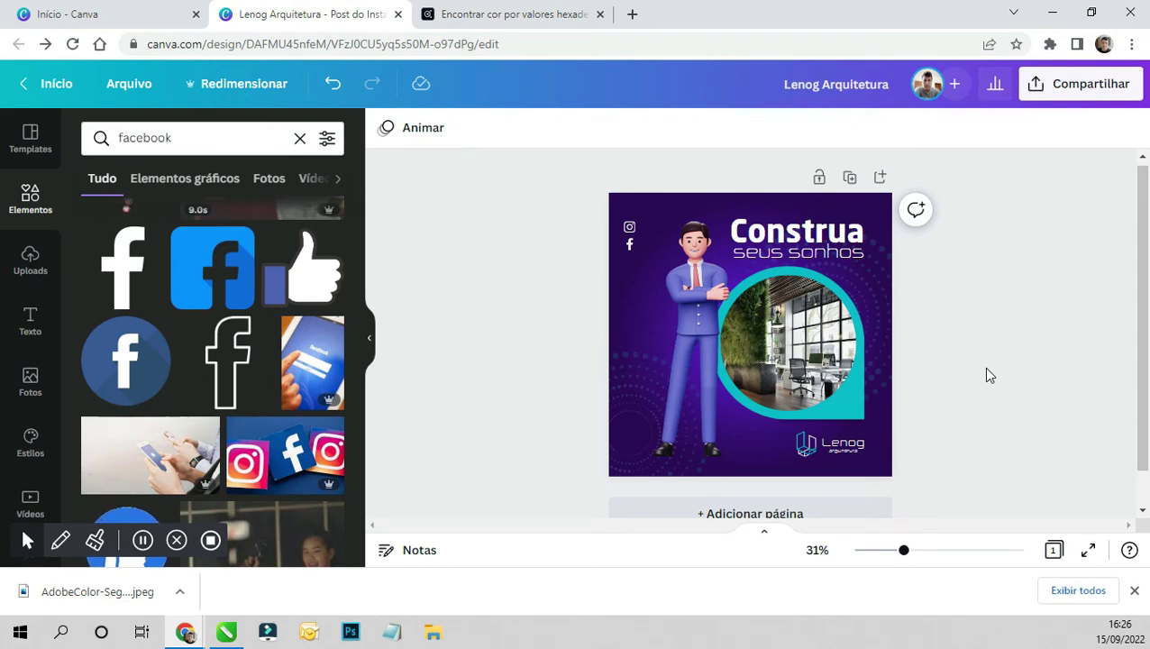
left_click_drag(903, 550, 895, 549)
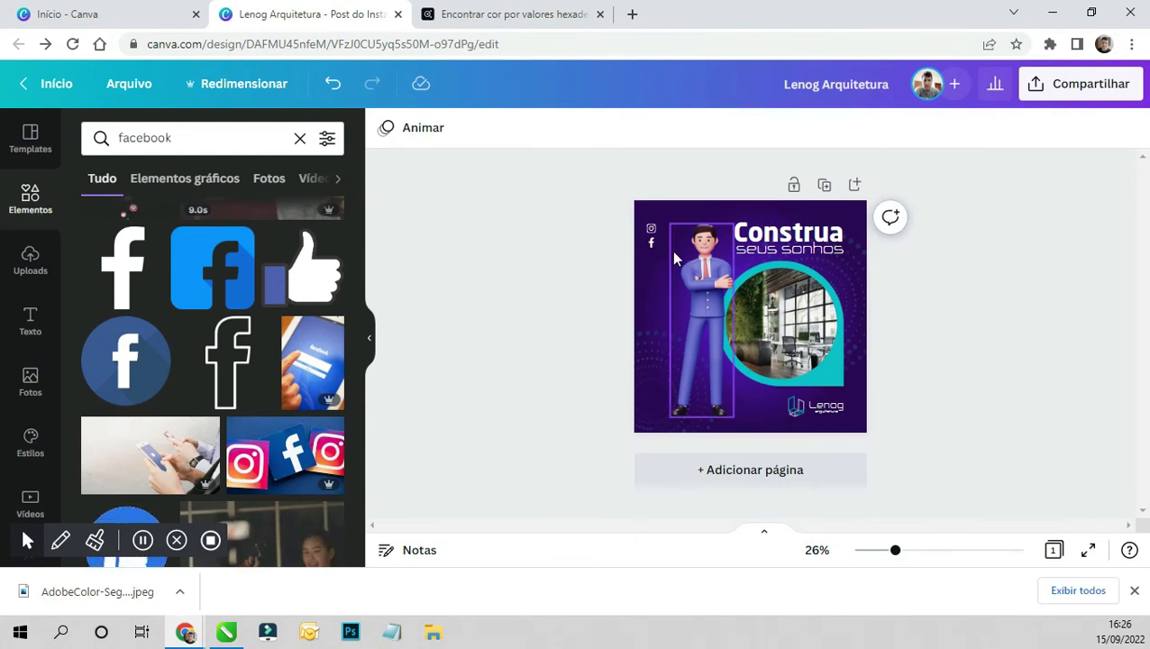
- Select the Instagram and Facebook icons together and shift them slightly, hiding the elements panel
left_click(649, 249)
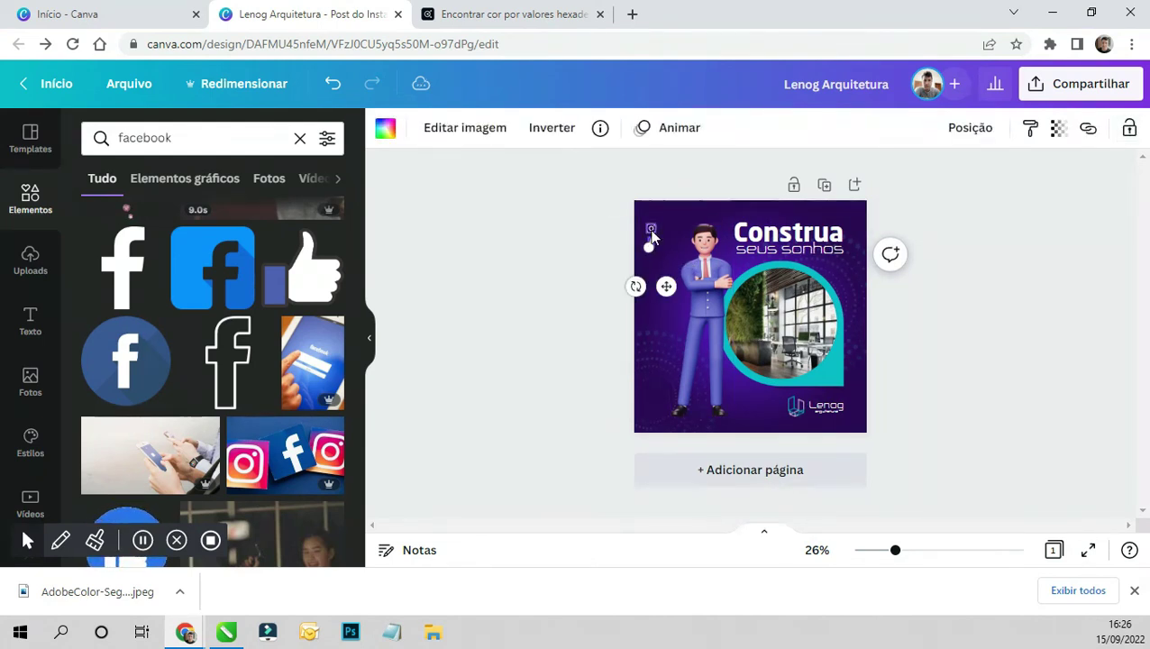
left_click(652, 233, "shift")
left_click_drag(669, 239, 667, 235)
left_click(537, 236)
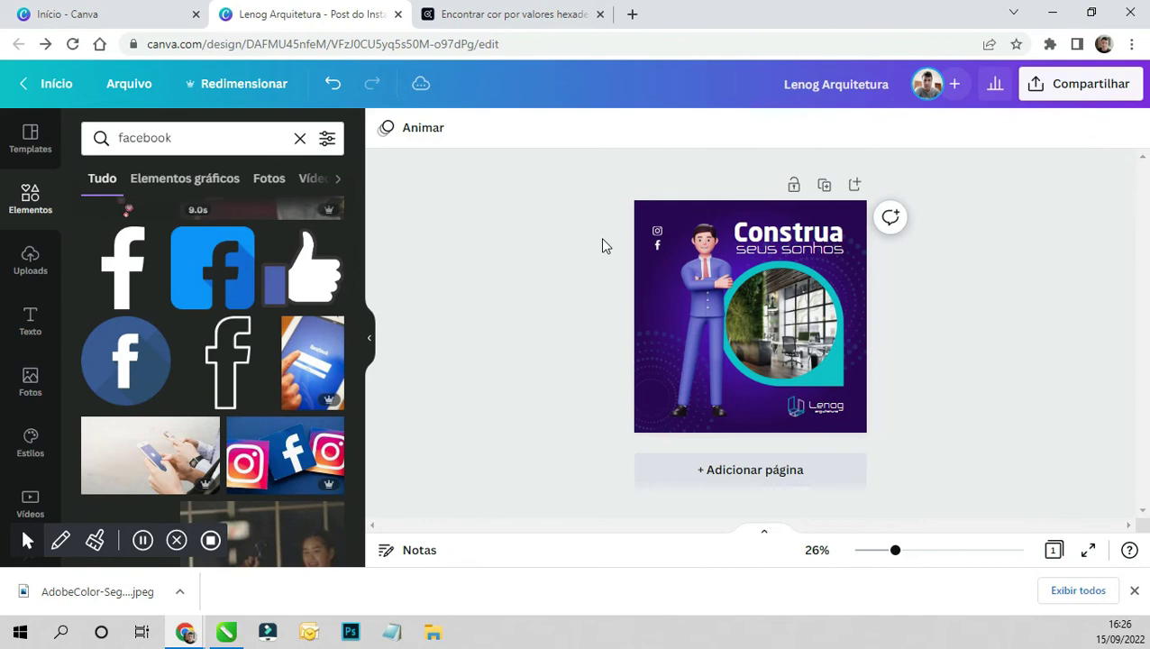
left_click_drag(905, 553, 921, 553)
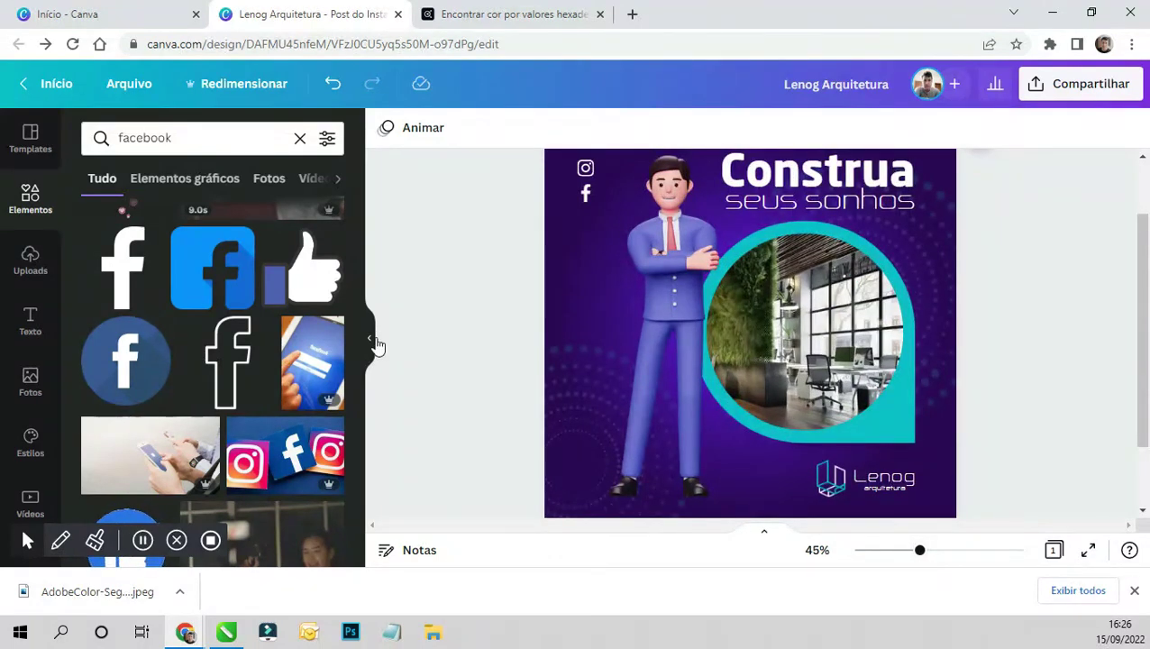
left_click(369, 338)
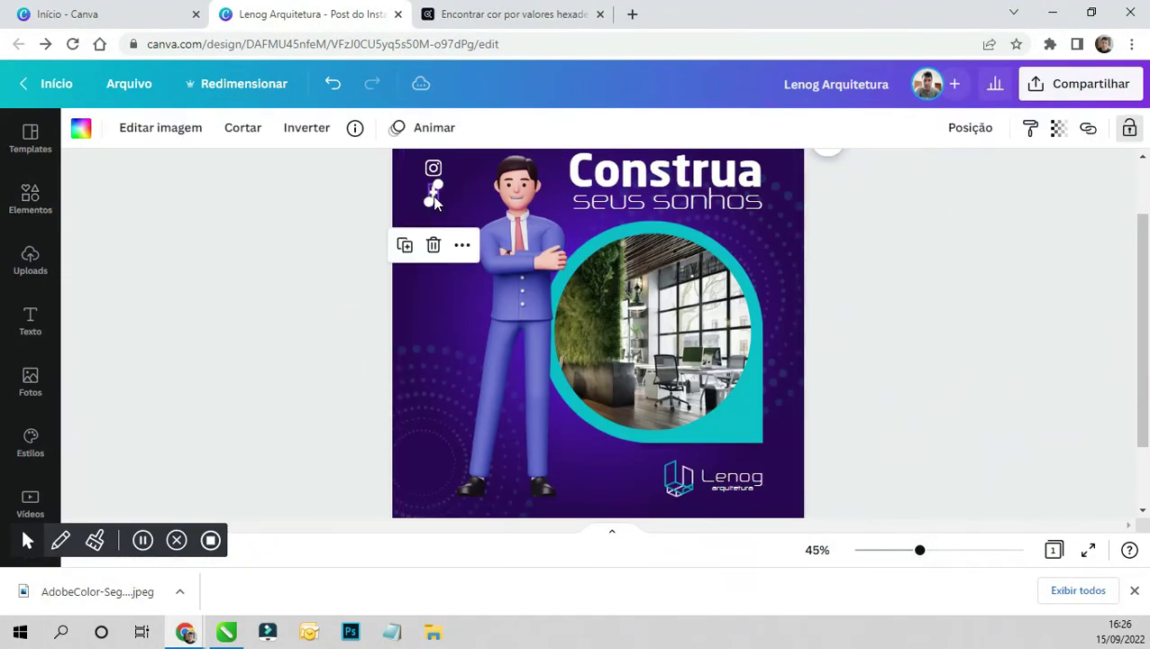
scroll(450, 225, "up", 1)
left_click(434, 252)
left_click(435, 270, "shift")
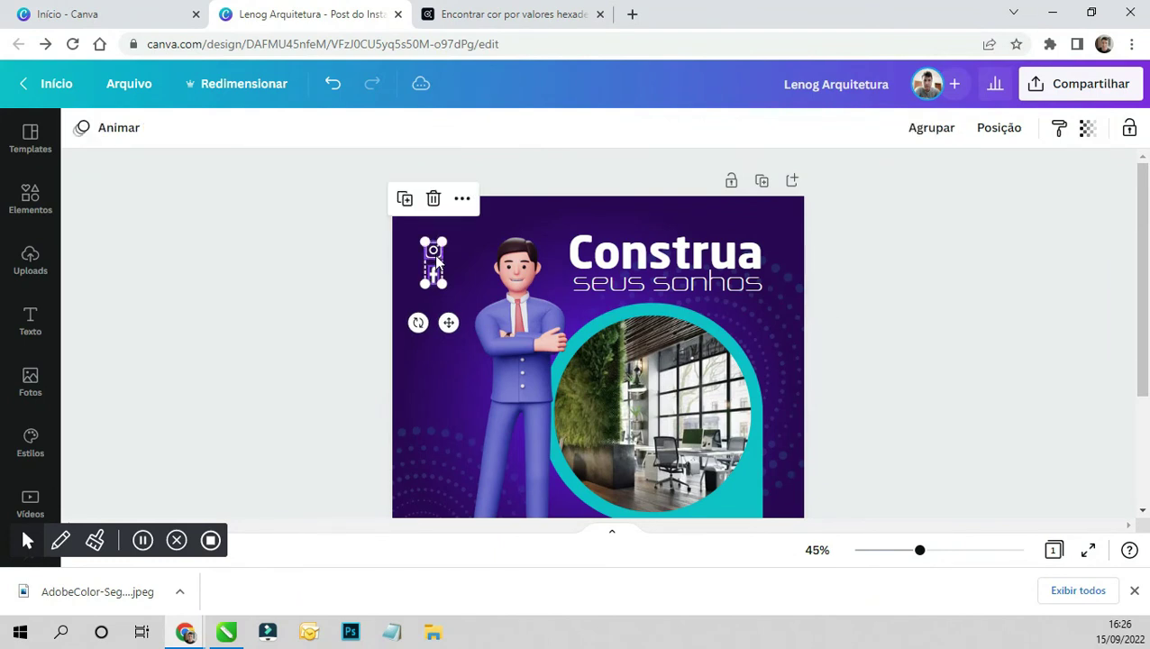
left_click(445, 256)
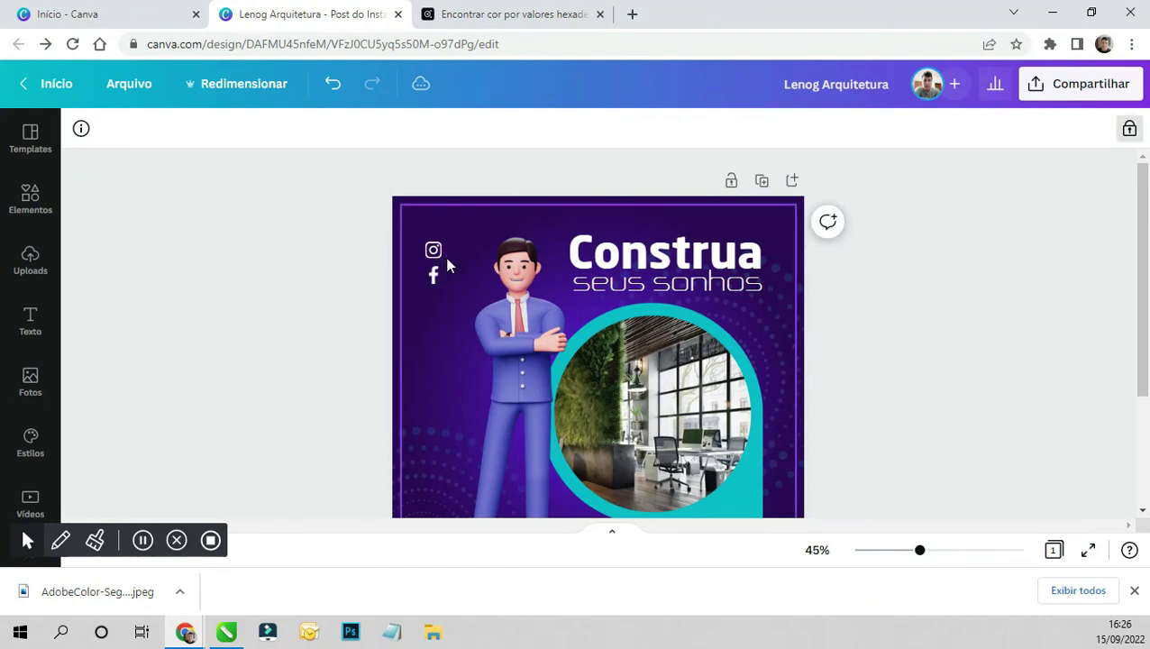
left_click(1134, 591)
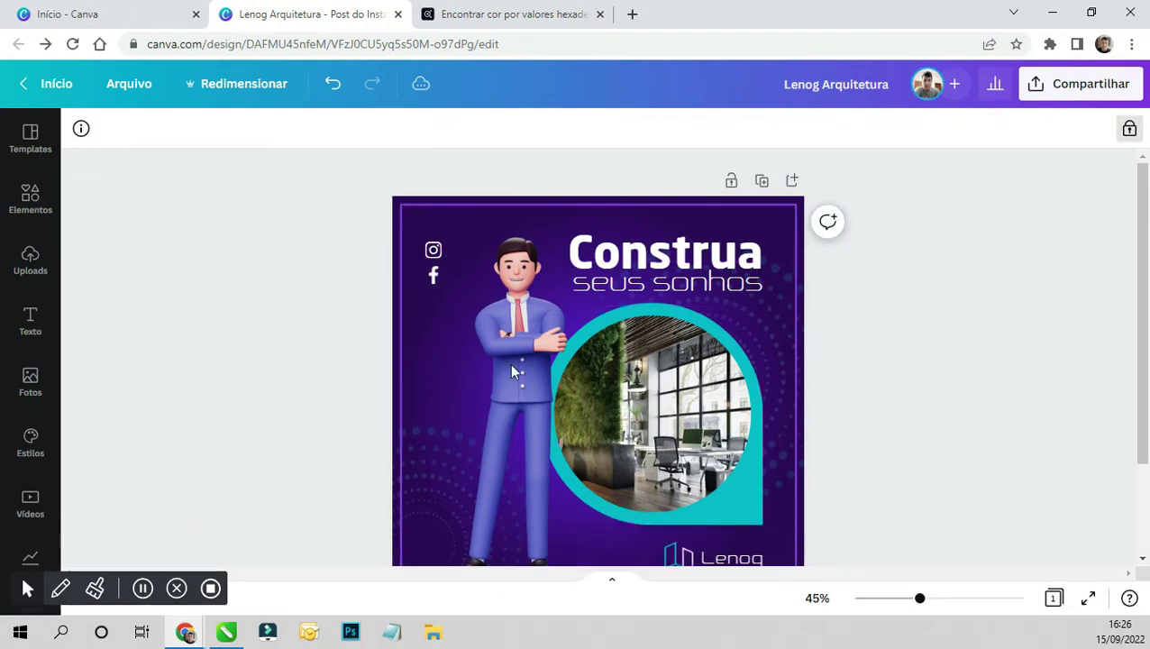
- Move both social icons slightly down and left, closer to the post's top-left edge
left_click(434, 280)
left_click(436, 251, "shift")
left_click_drag(441, 259, 439, 260)
left_click(266, 242)
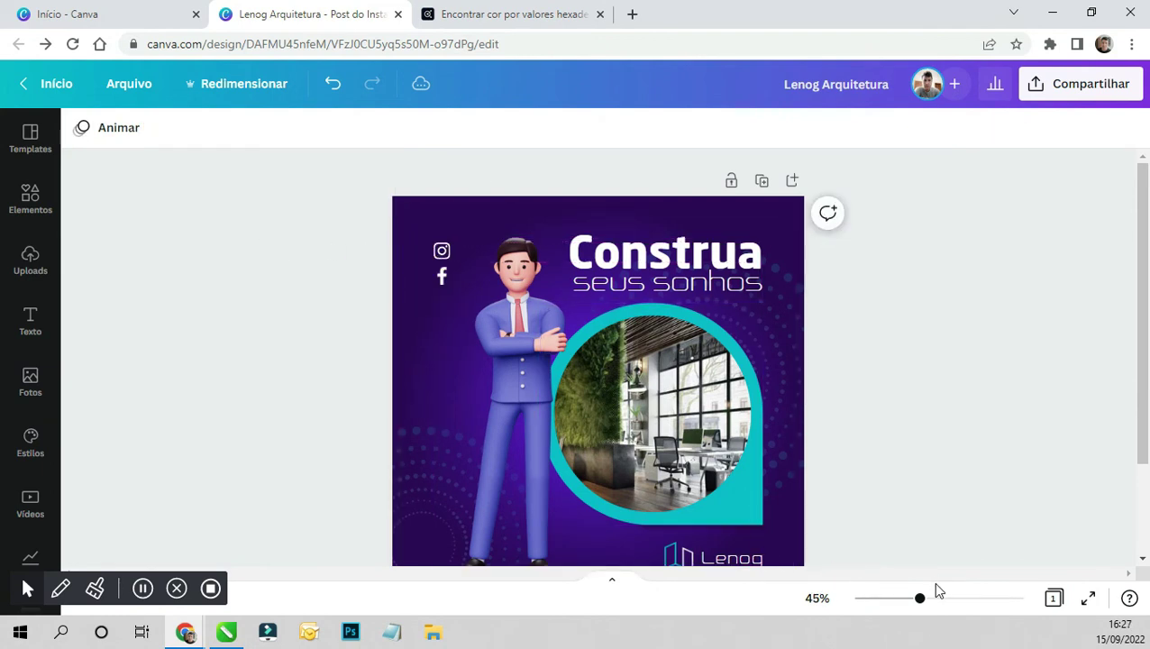
left_click_drag(920, 598, 879, 597)
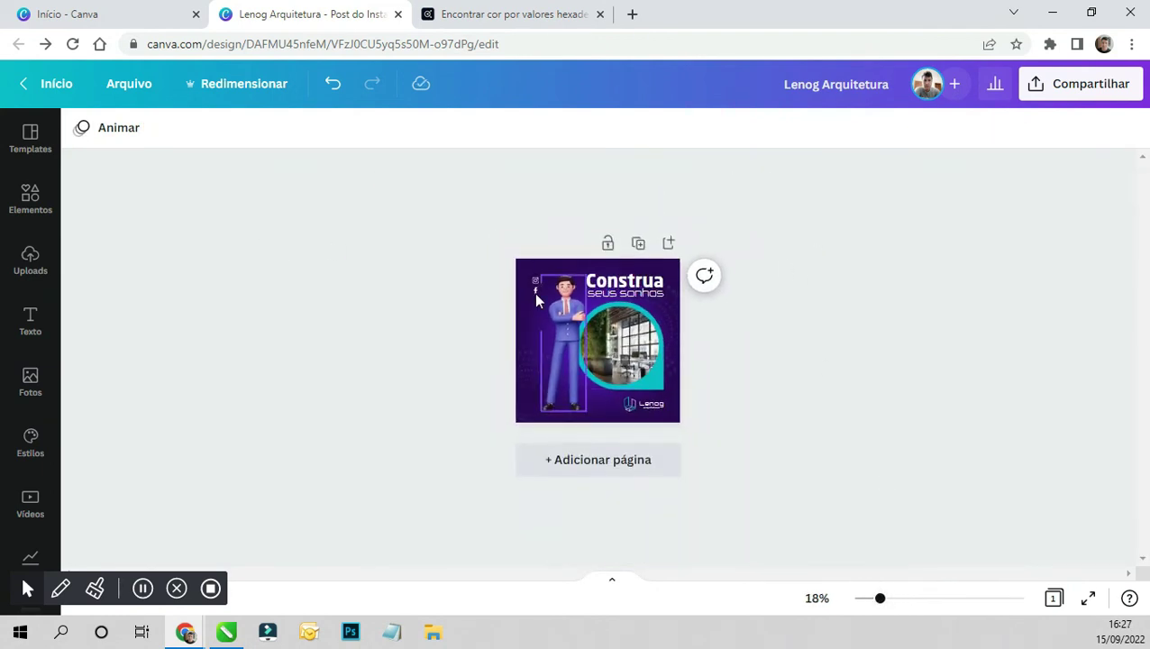
left_click_drag(883, 602, 916, 602)
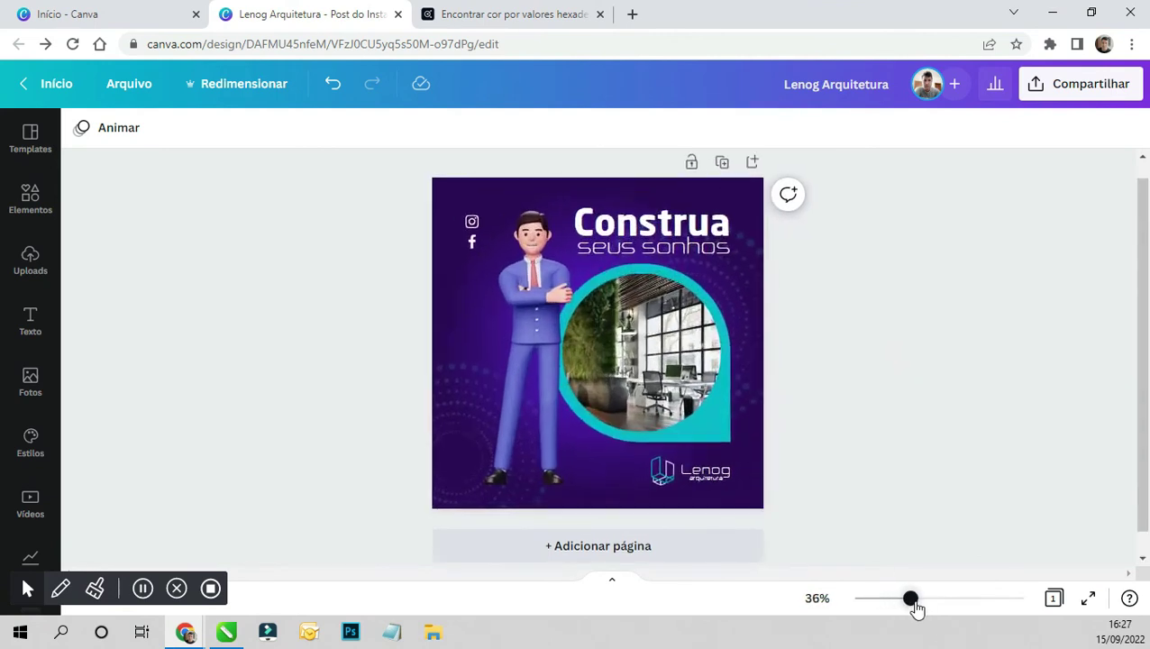
left_click(458, 229)
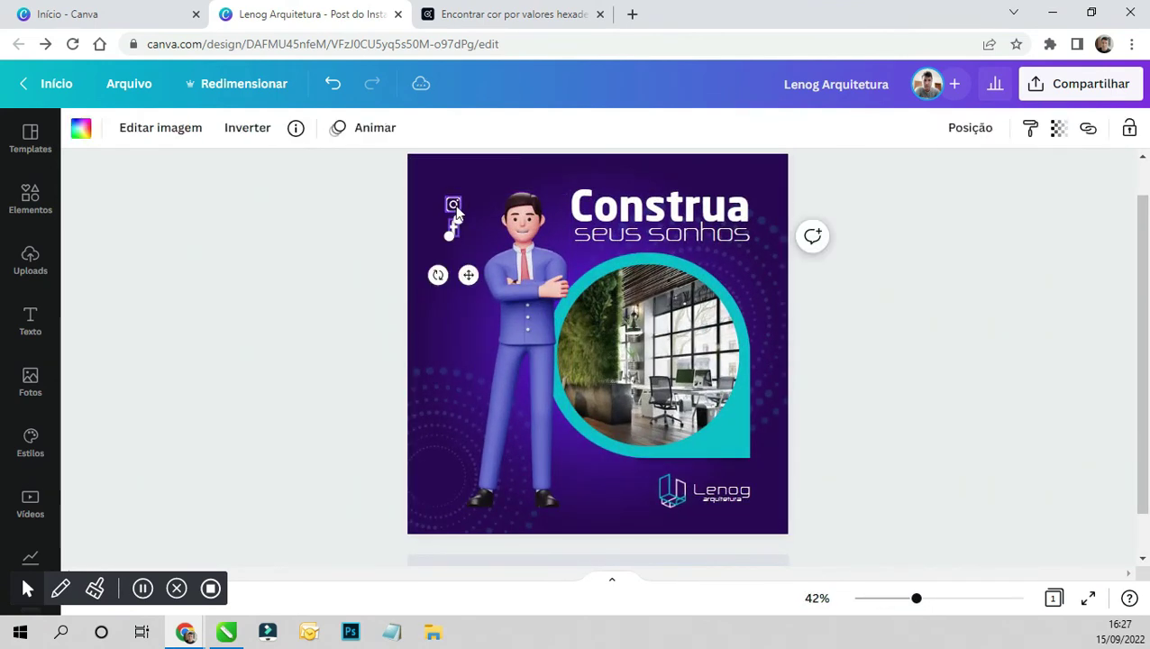
left_click(454, 205, "shift")
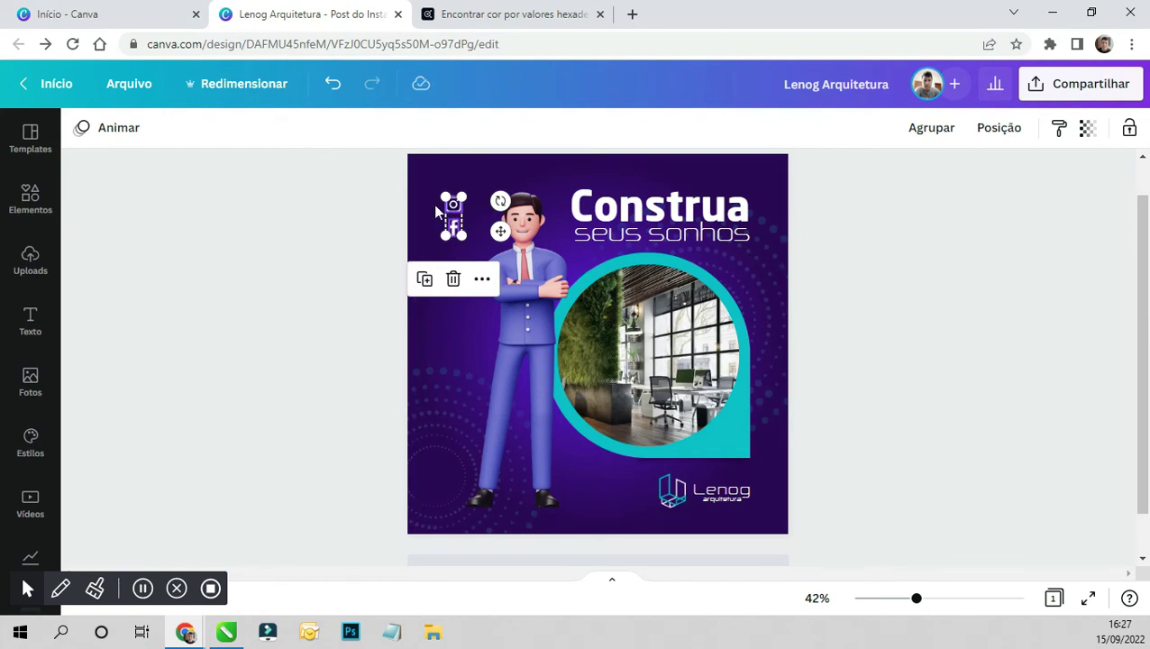
left_click_drag(436, 209, 434, 215)
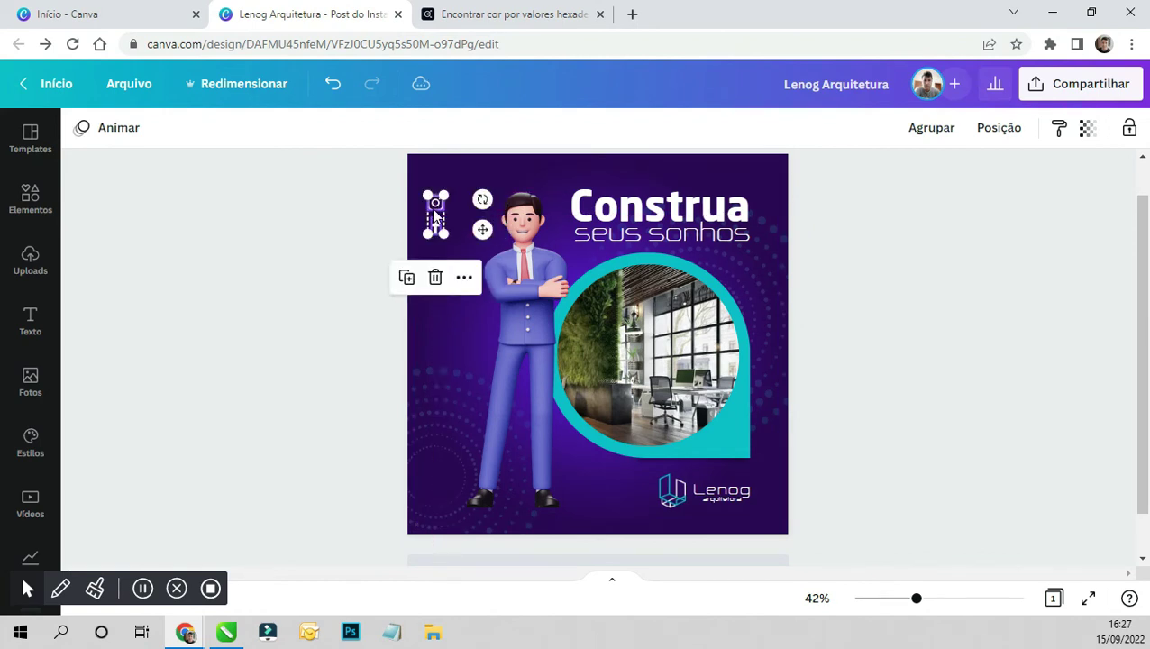
left_click(310, 235)
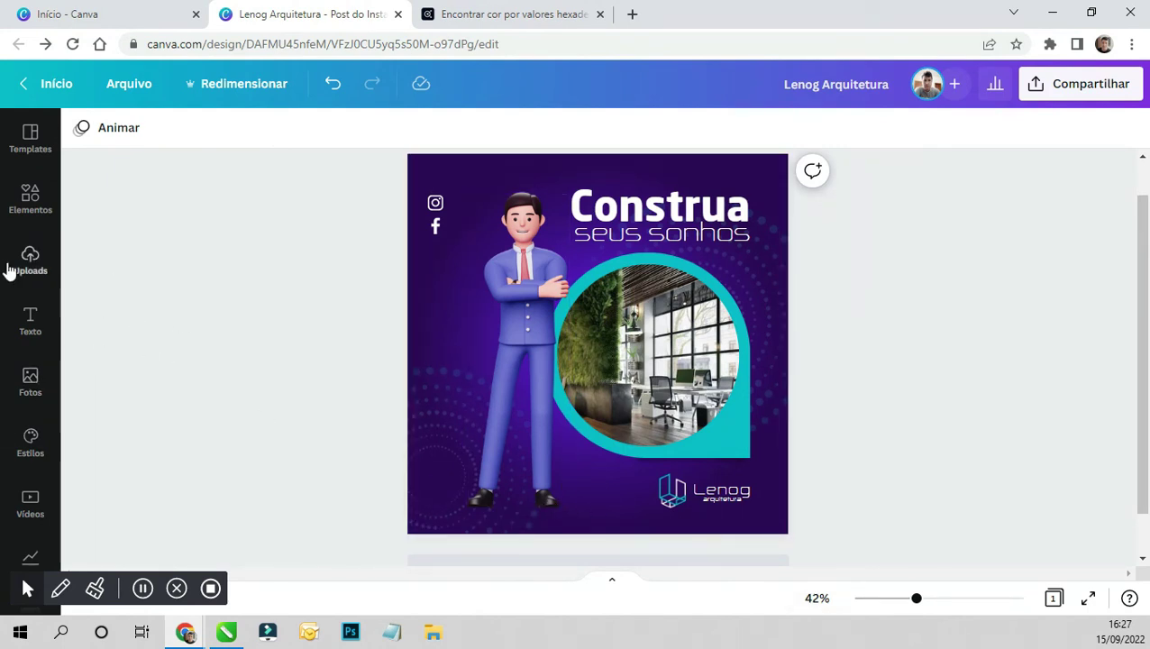
- Search elements for 'sombra' and add a shadow element to the design
left_click(30, 197)
left_click(155, 135)
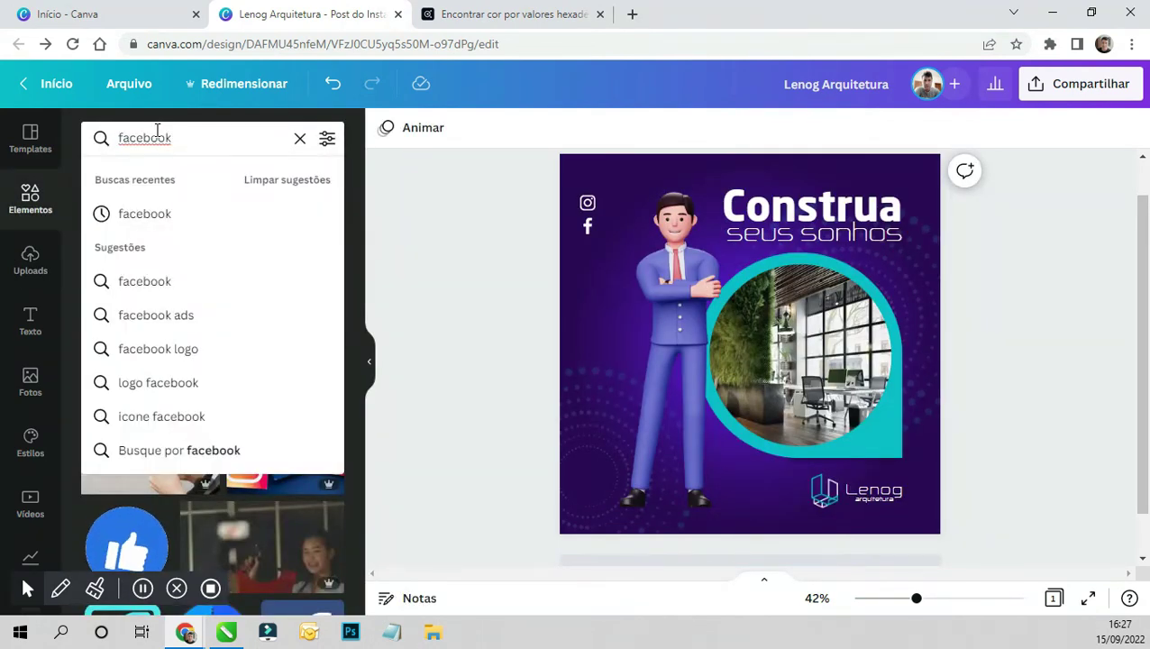
type("som")
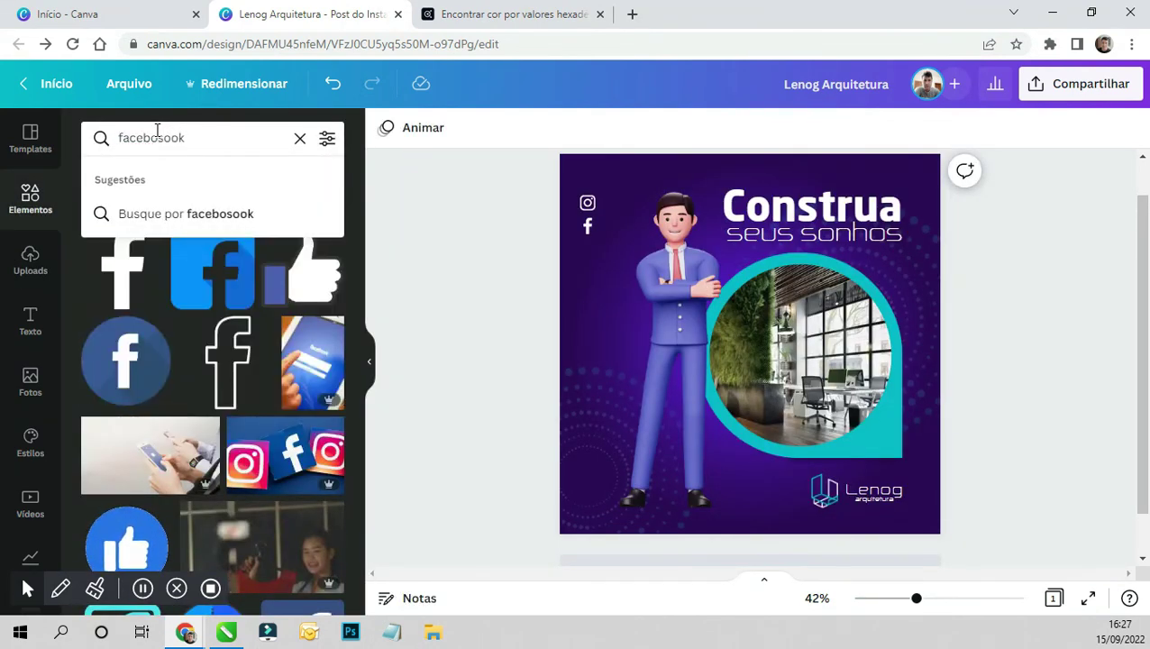
key("ctrl+BackSpace")
key("Return")
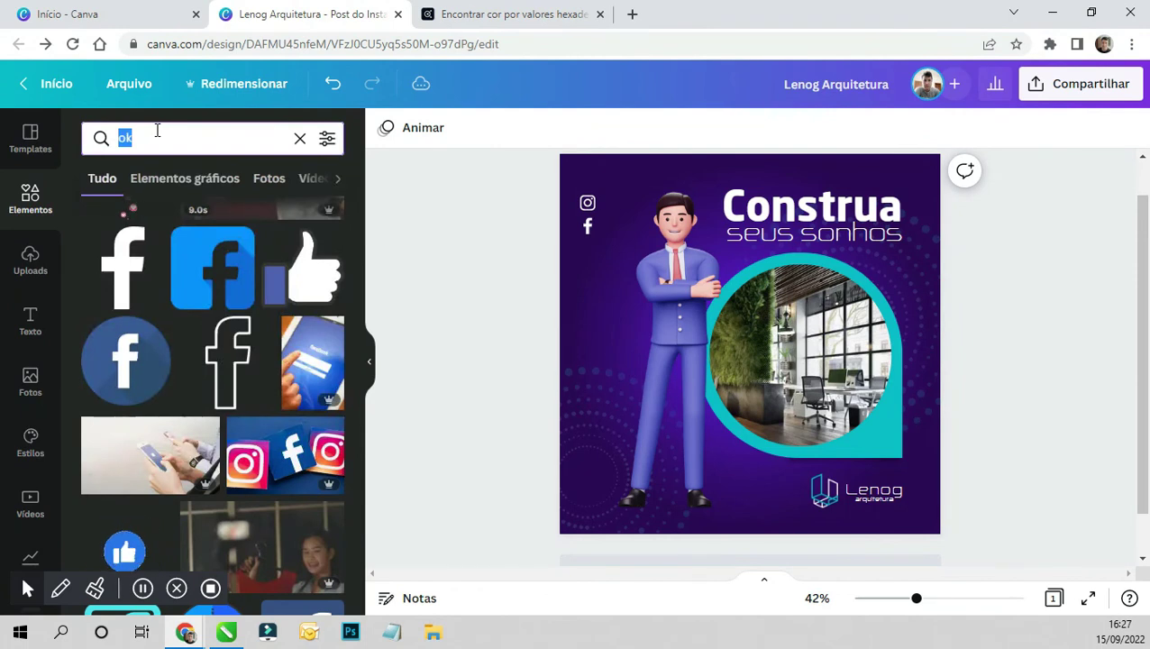
type("sombra")
key("Return")
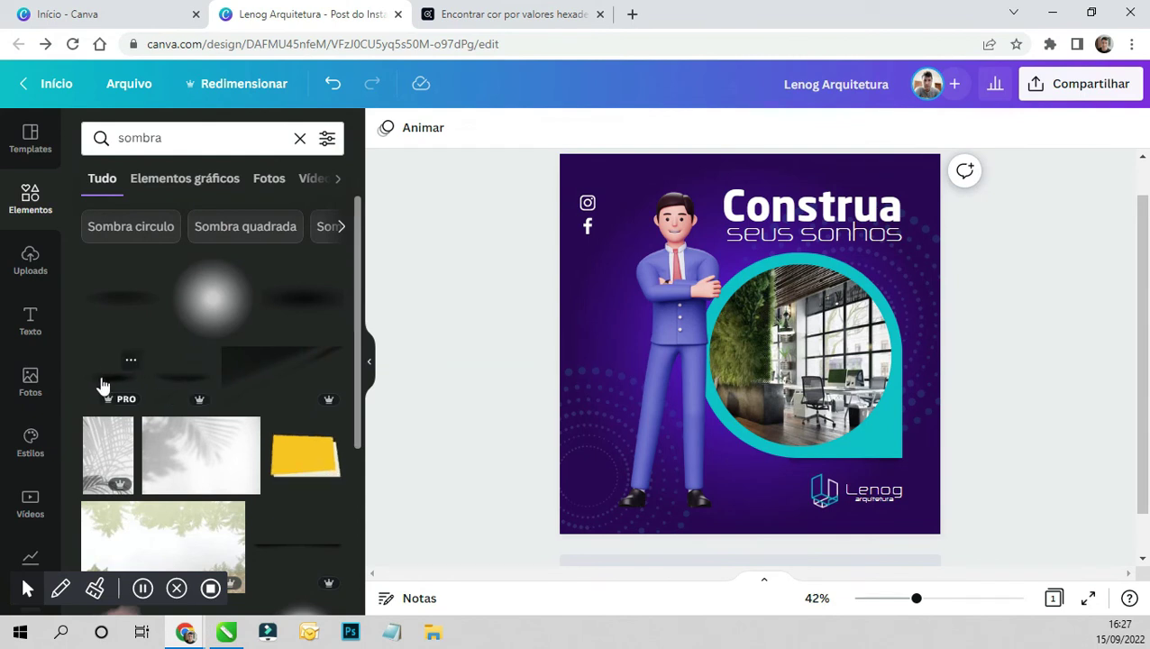
left_click(103, 386)
- Shrink the shadow under the man's feet and bring the man in front of it
left_click_drag(757, 345, 712, 480)
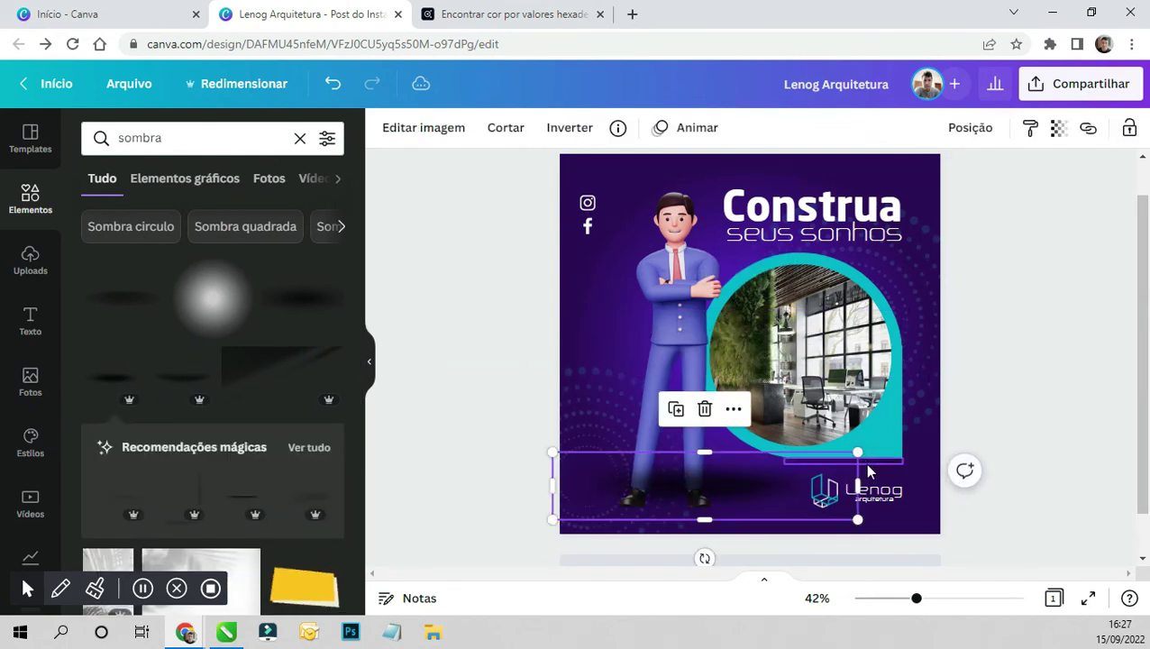
left_click_drag(857, 451, 770, 471)
left_click_drag(644, 479, 664, 500)
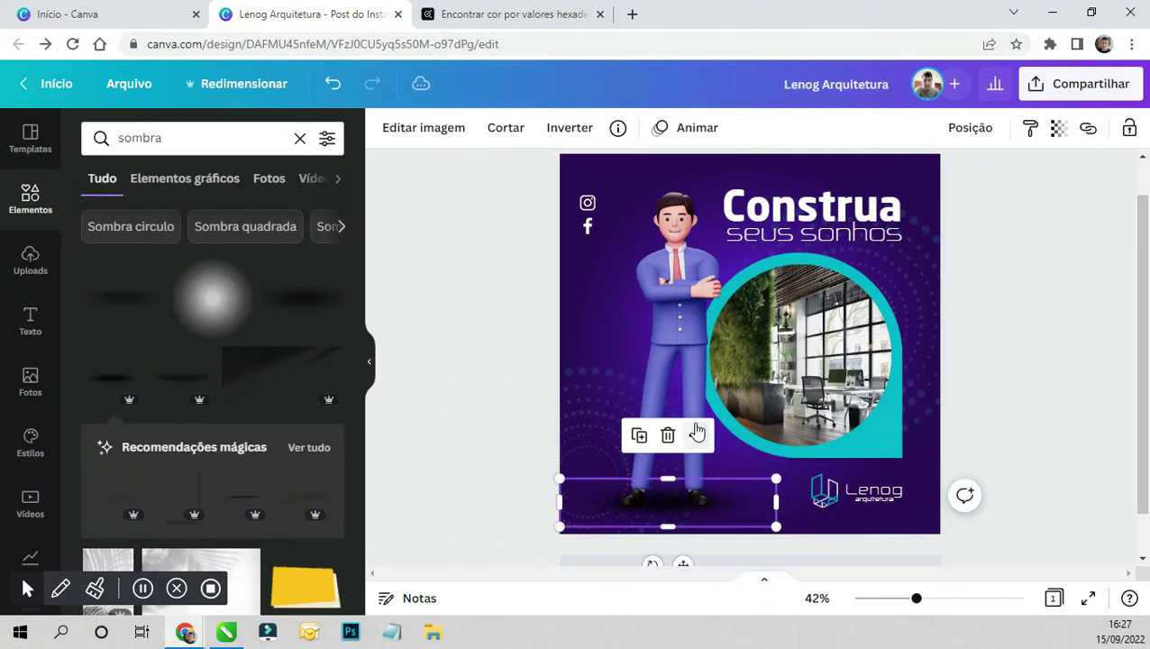
left_click(692, 341)
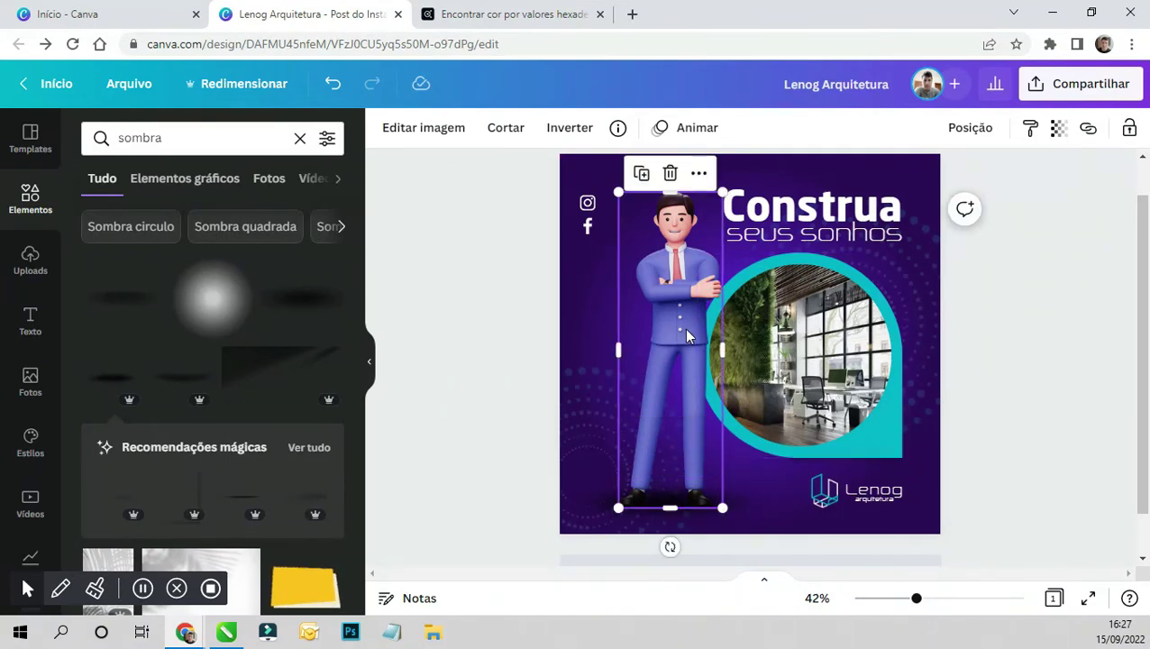
right_click(686, 336)
left_click(744, 400)
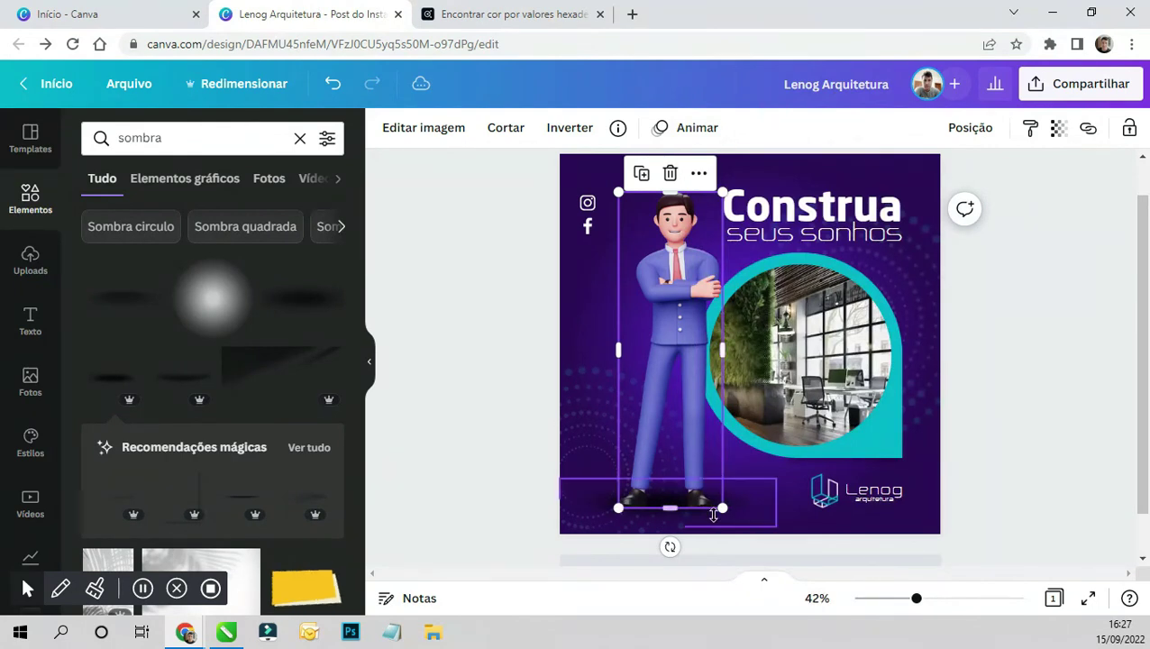
- Set the shadow's transparency to 37
left_click(736, 511)
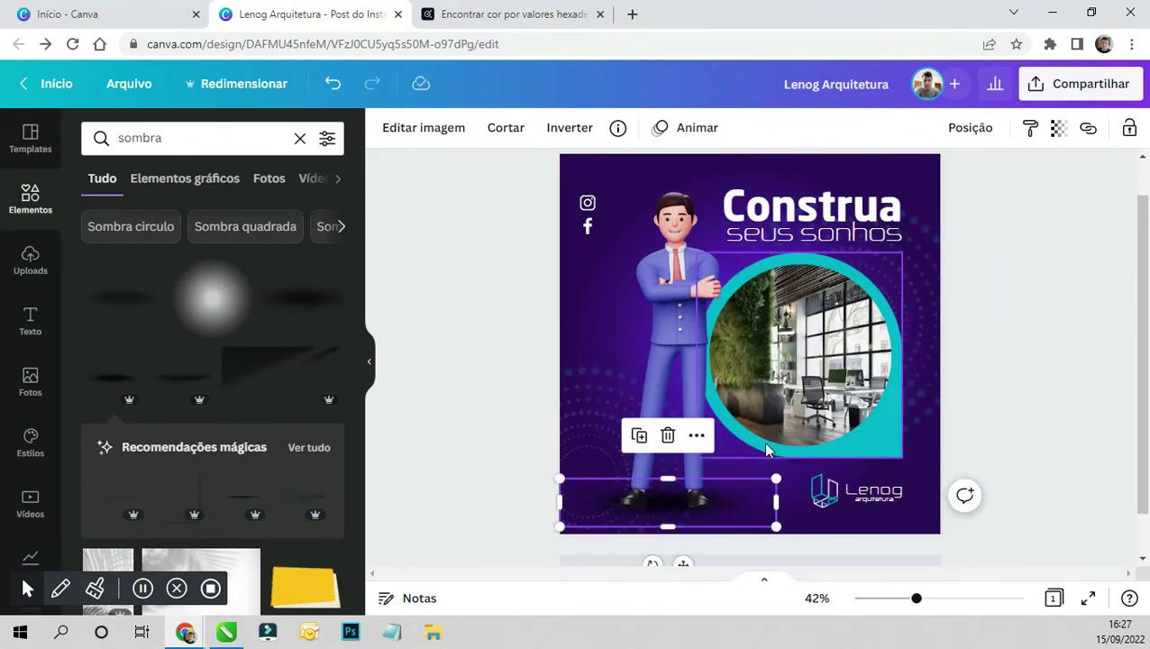
left_click(1058, 130)
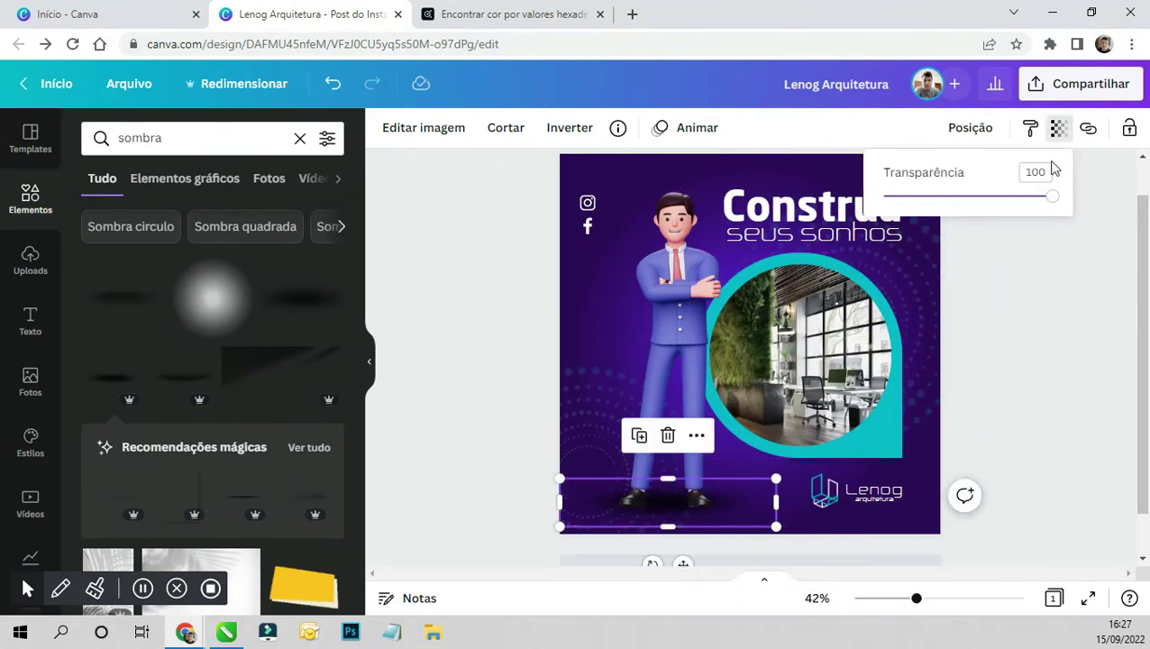
left_click(908, 198)
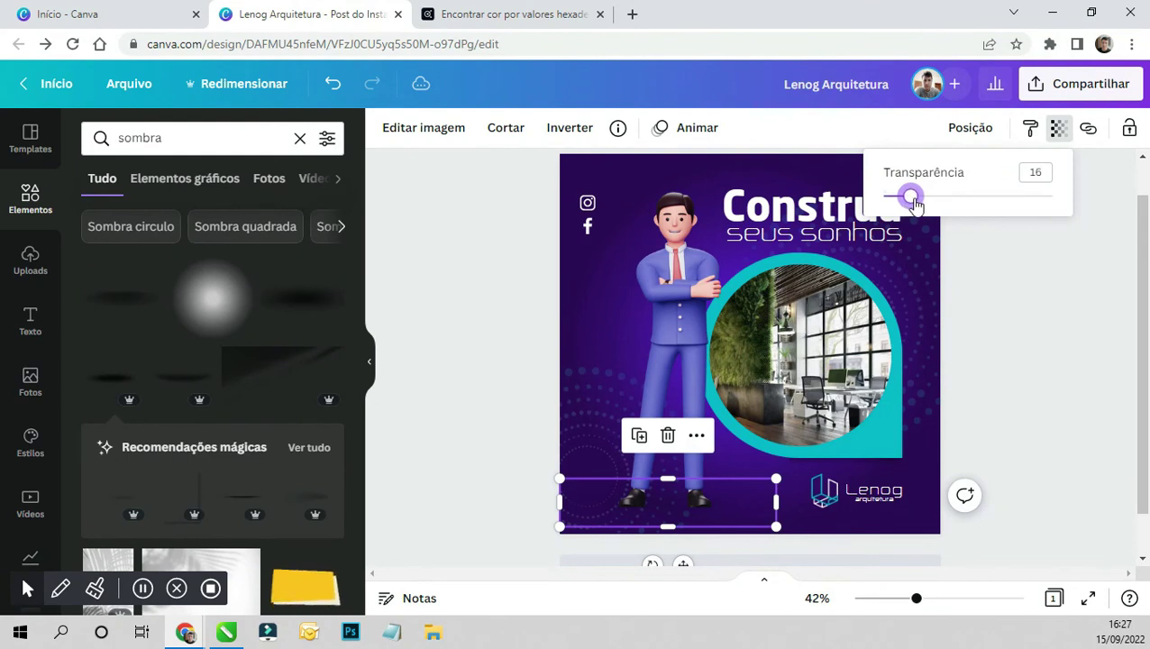
left_click_drag(908, 200, 946, 203)
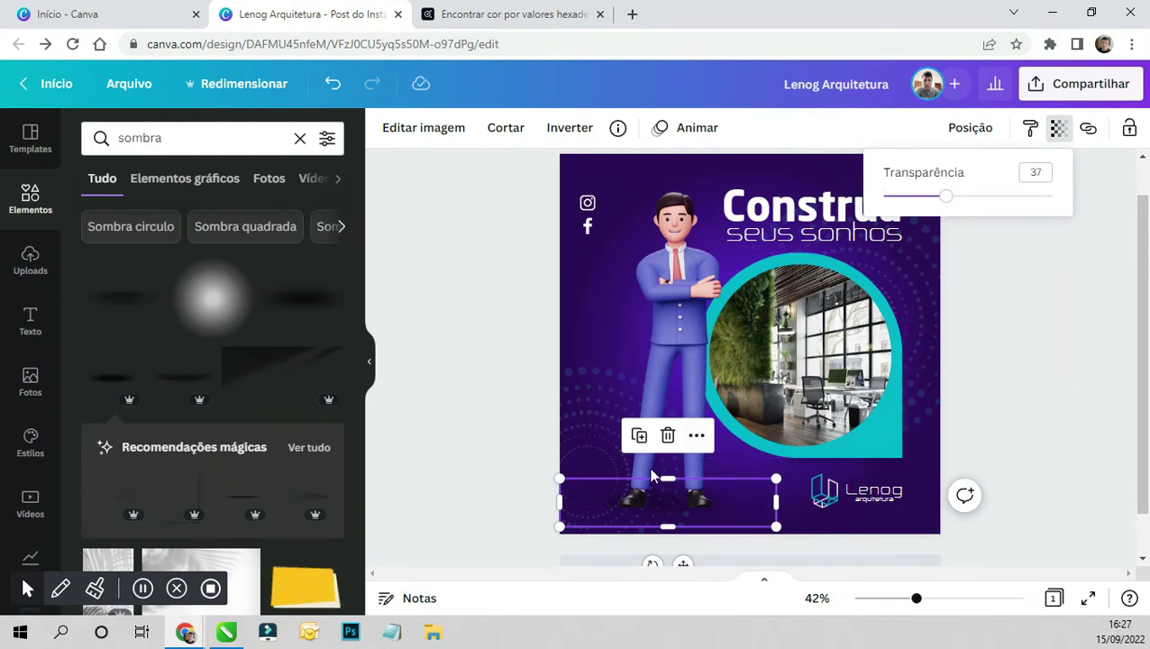
left_click(669, 492)
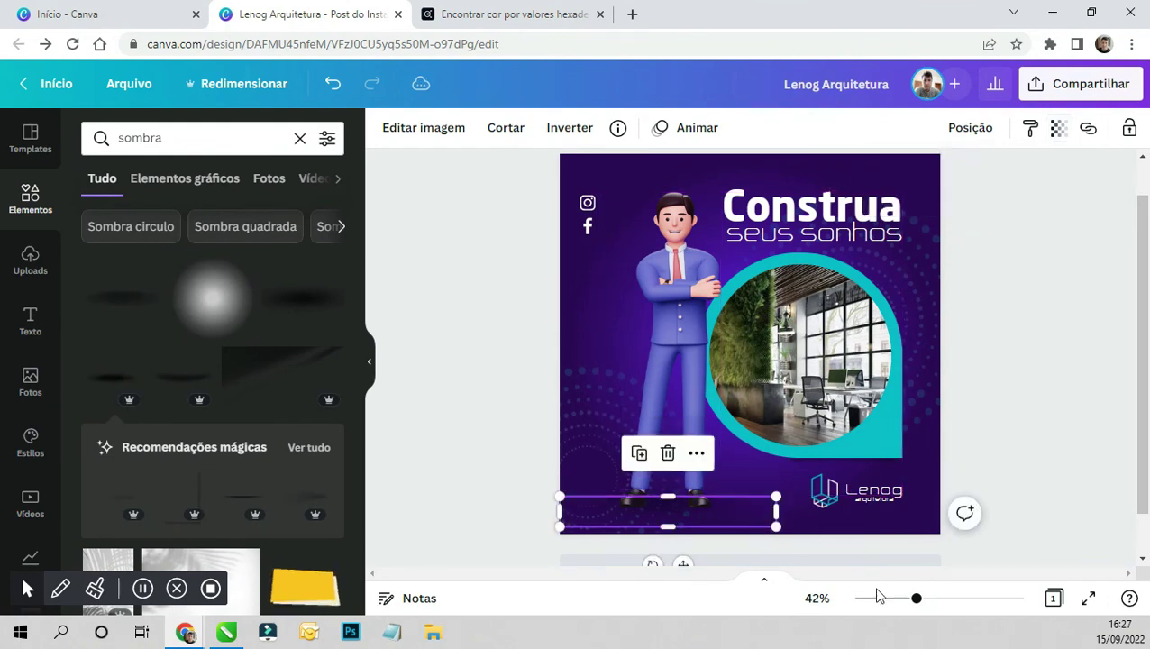
key("ctrl+z")
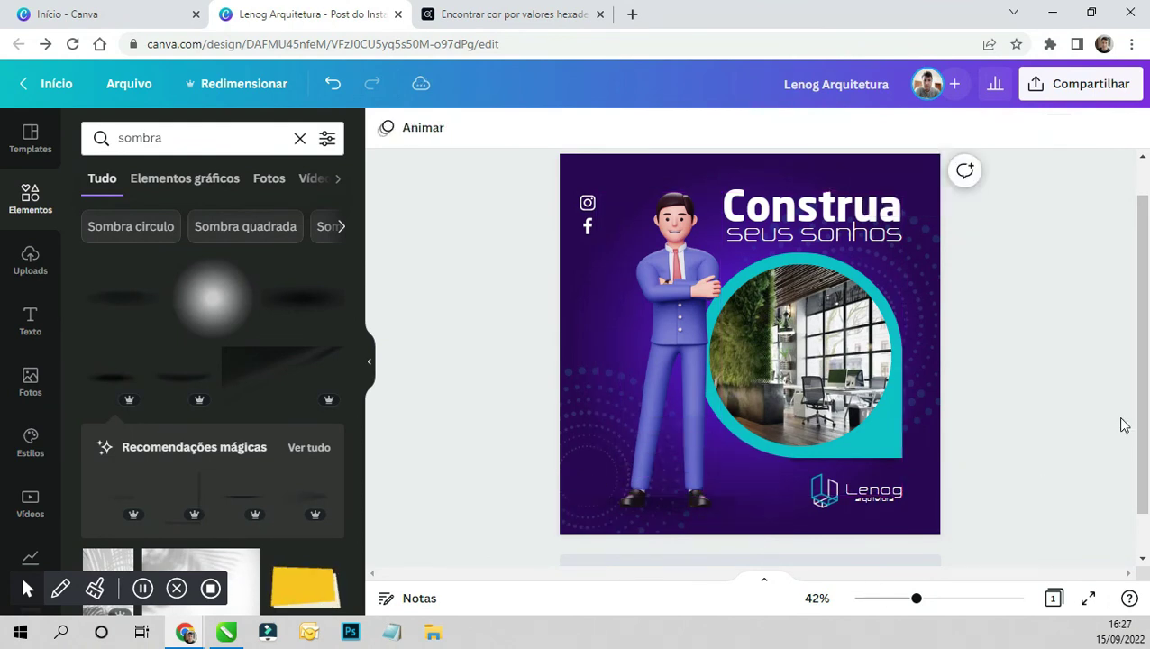
- Shrink the floor shadow and shift it right so it sits under the man's feet
left_click(736, 510)
left_click_drag(775, 479, 721, 491)
left_click_drag(613, 512, 646, 506)
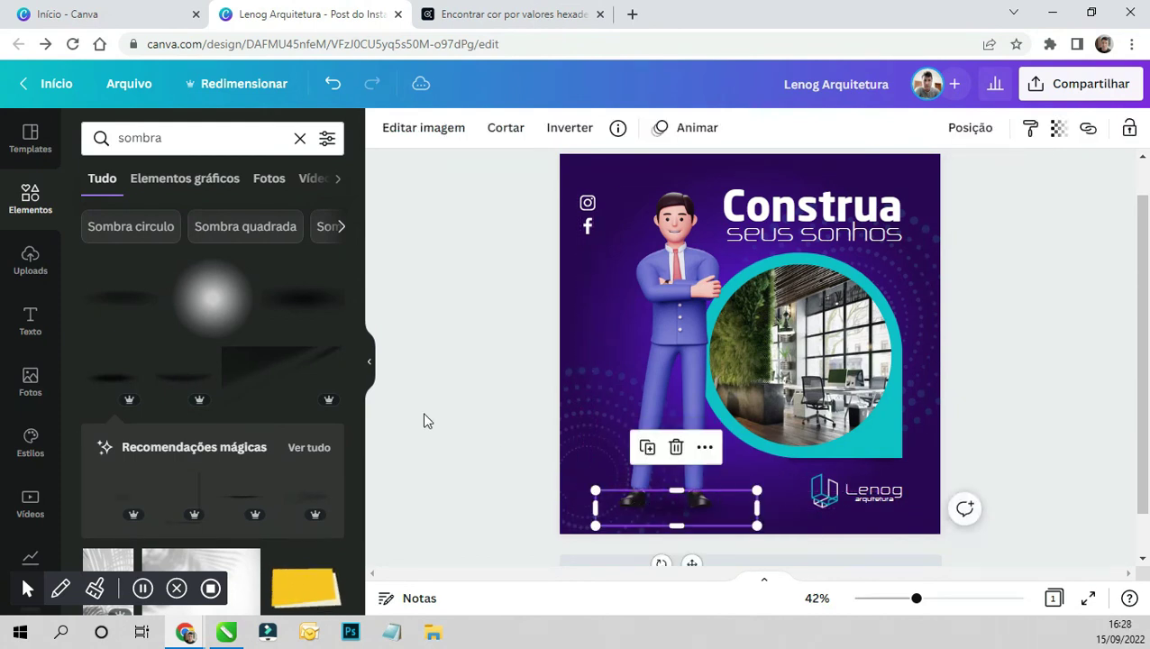
left_click(533, 351)
- Add a thin shadow line over the man's legs and rotate it to vertical (about -88°)
left_click(676, 514)
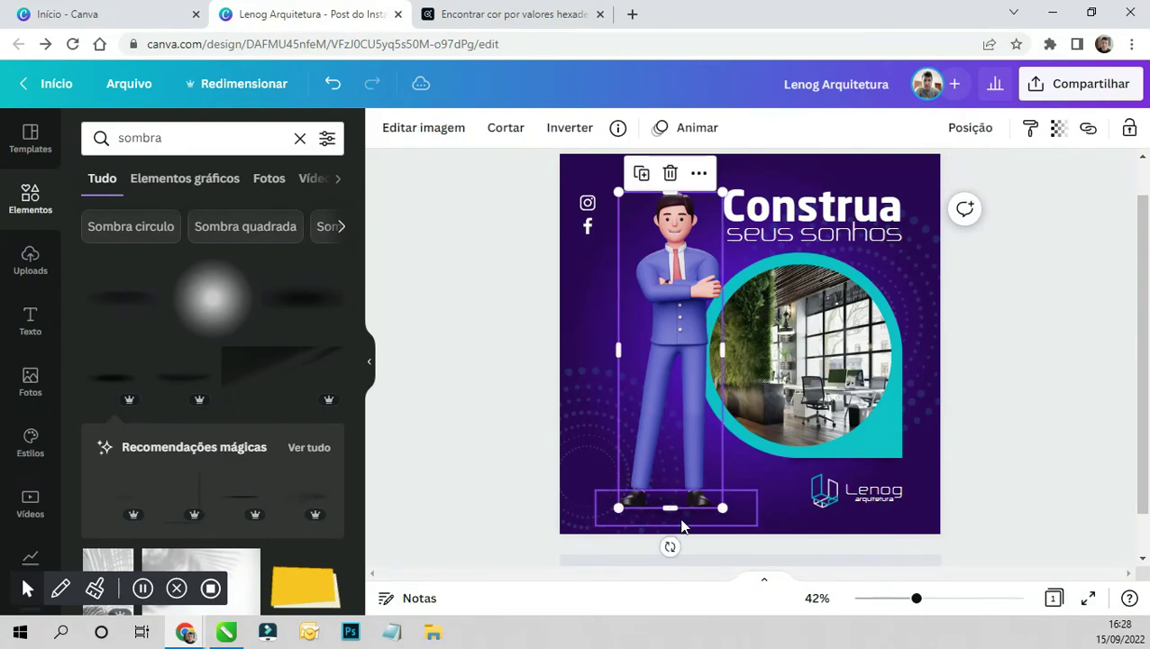
mouse_move(682, 514)
left_mouse_down()
mouse_move(754, 403)
mouse_move(672, 396)
left_mouse_up()
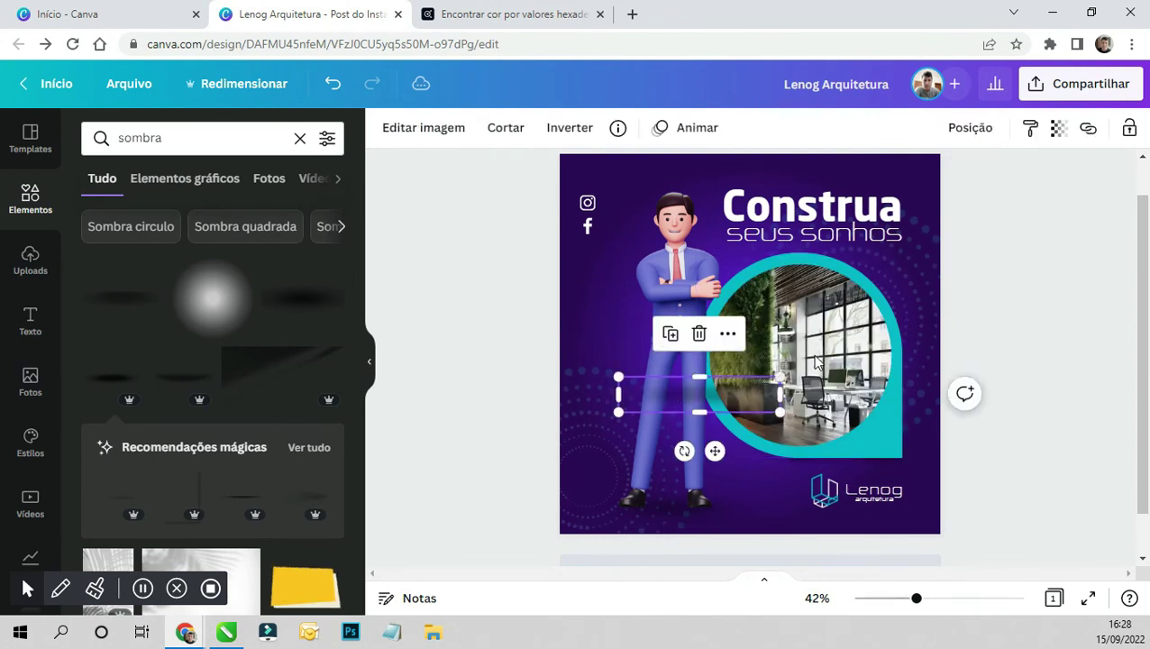
left_click(837, 329)
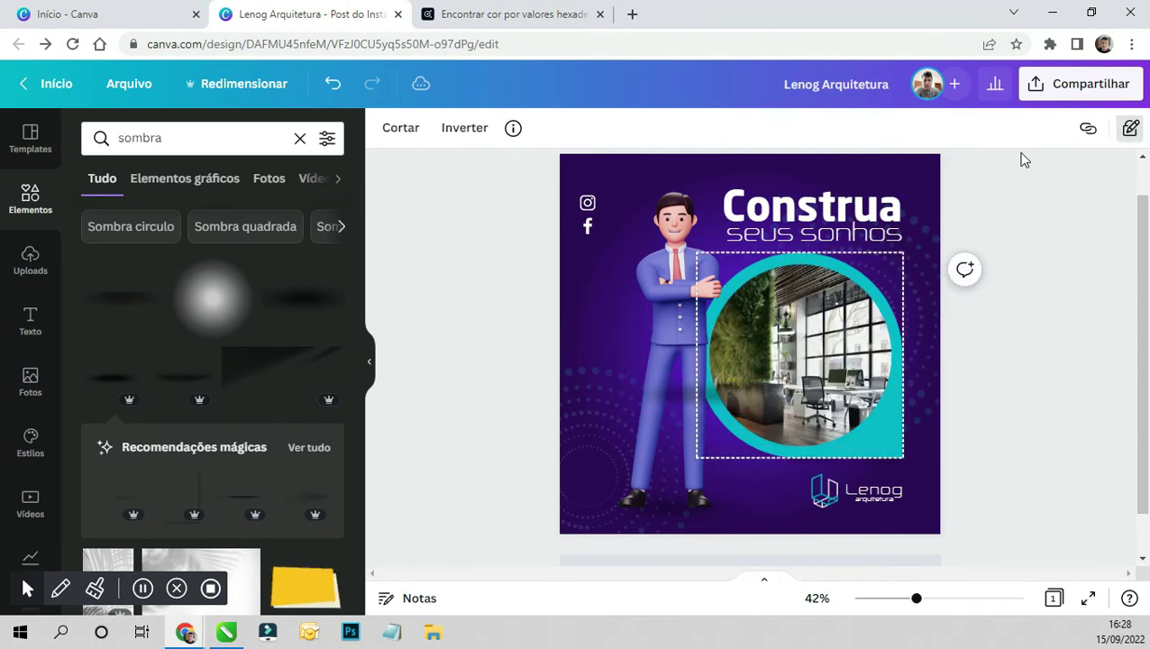
left_click(672, 401)
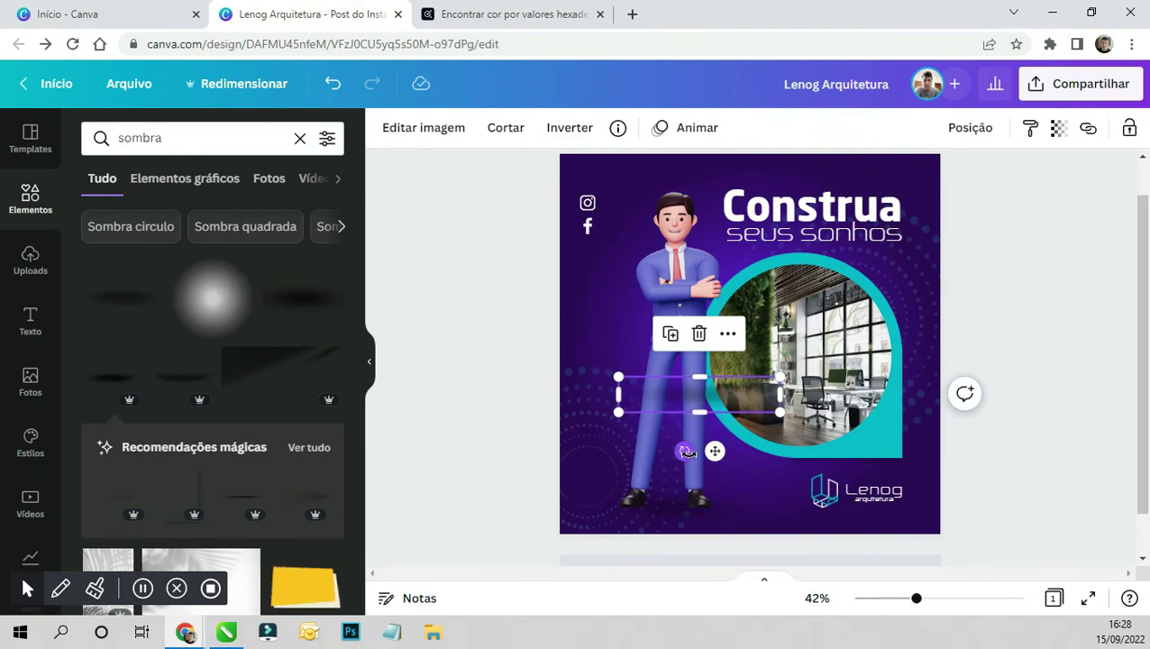
left_click_drag(684, 451, 814, 425)
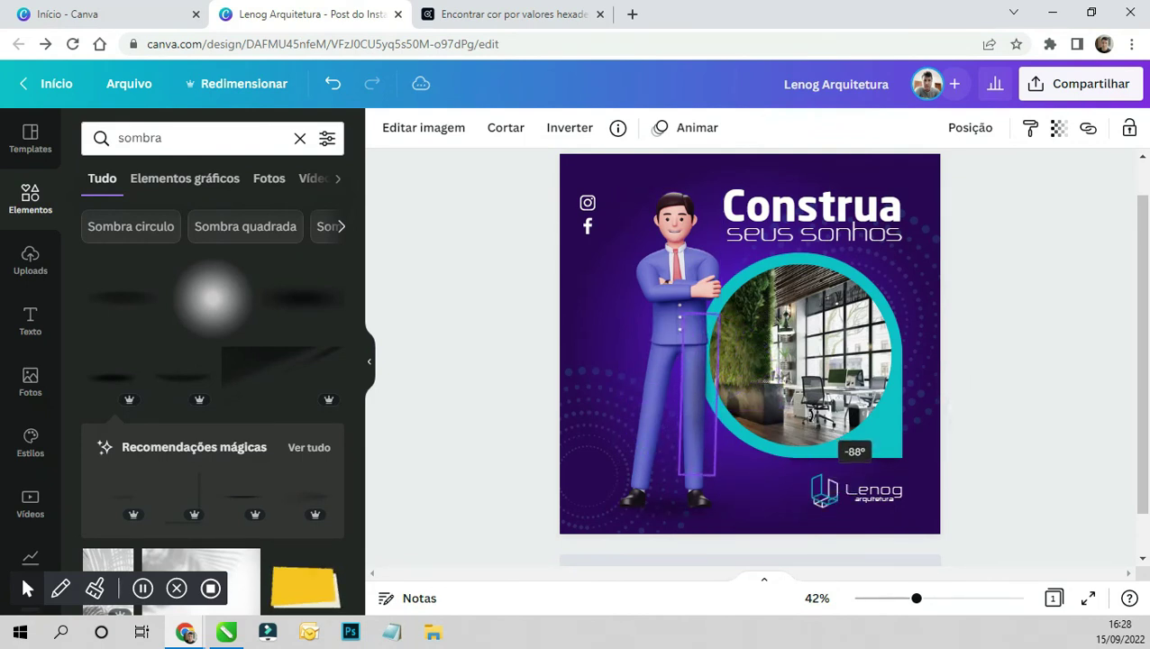
left_click_drag(814, 425, 820, 396)
- Place the vertical shadow beside the man's body and bring the man forward (Para frente) over it
left_click(710, 353)
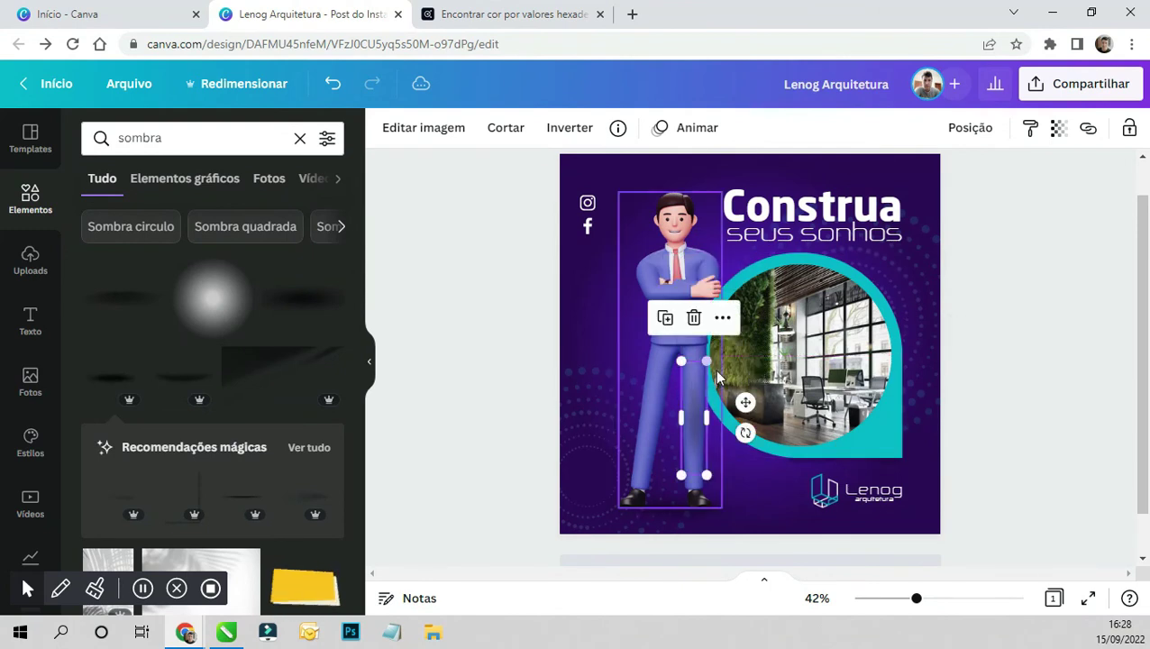
left_click_drag(702, 396, 710, 367)
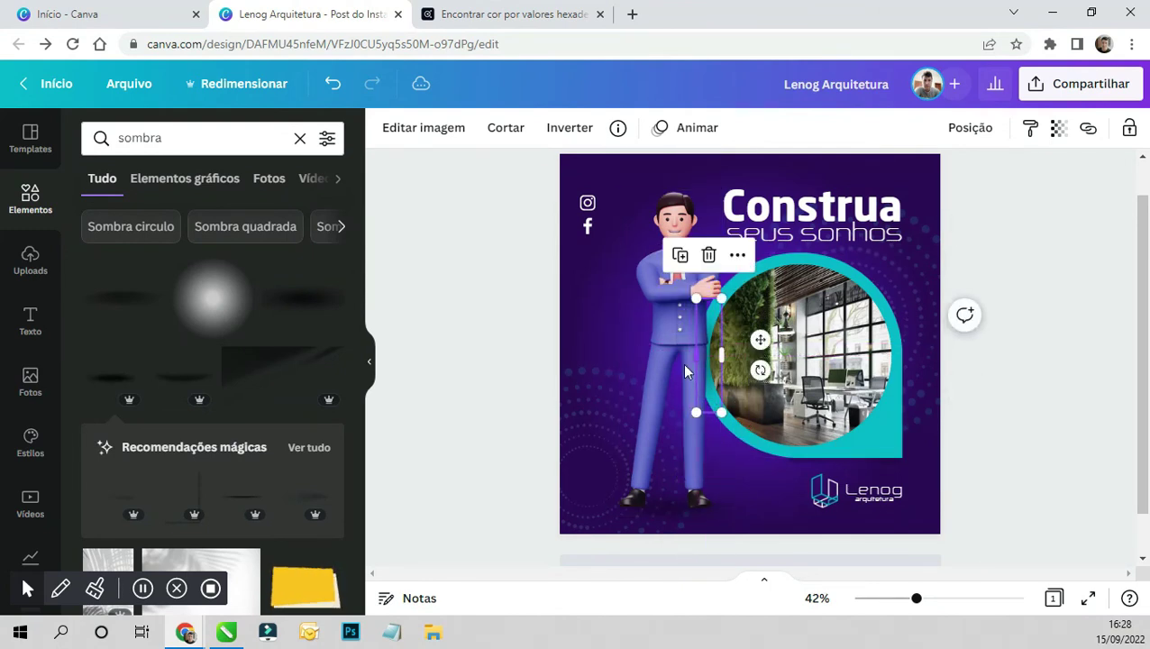
left_click(674, 334)
right_click(673, 334)
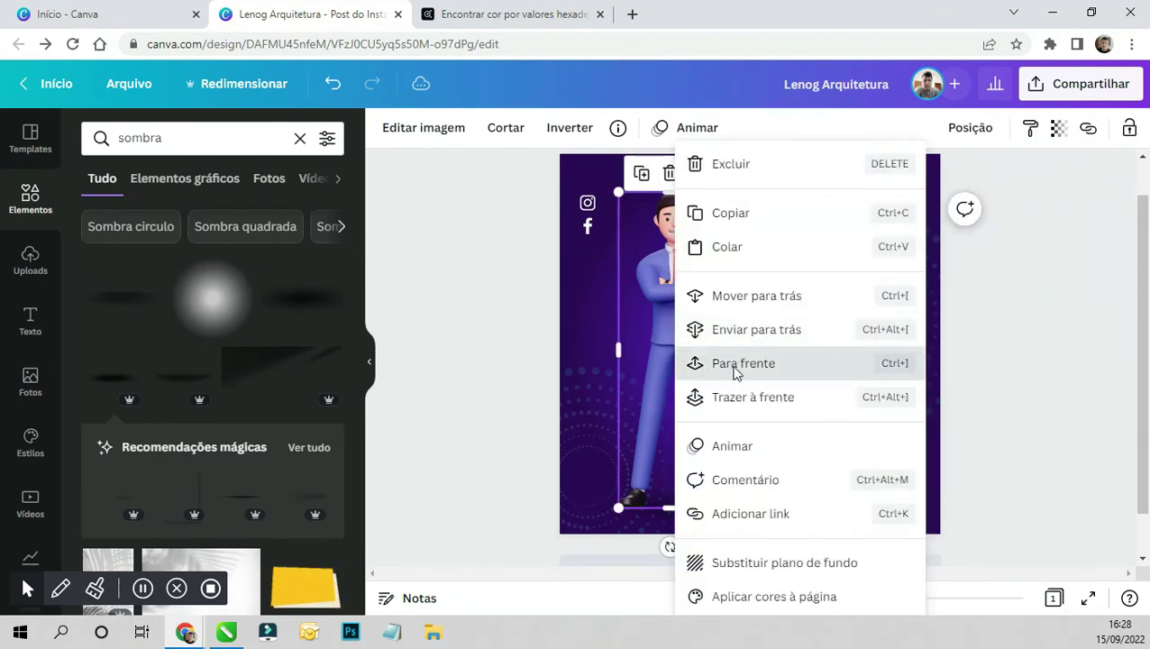
left_click(734, 365)
double_click(707, 356)
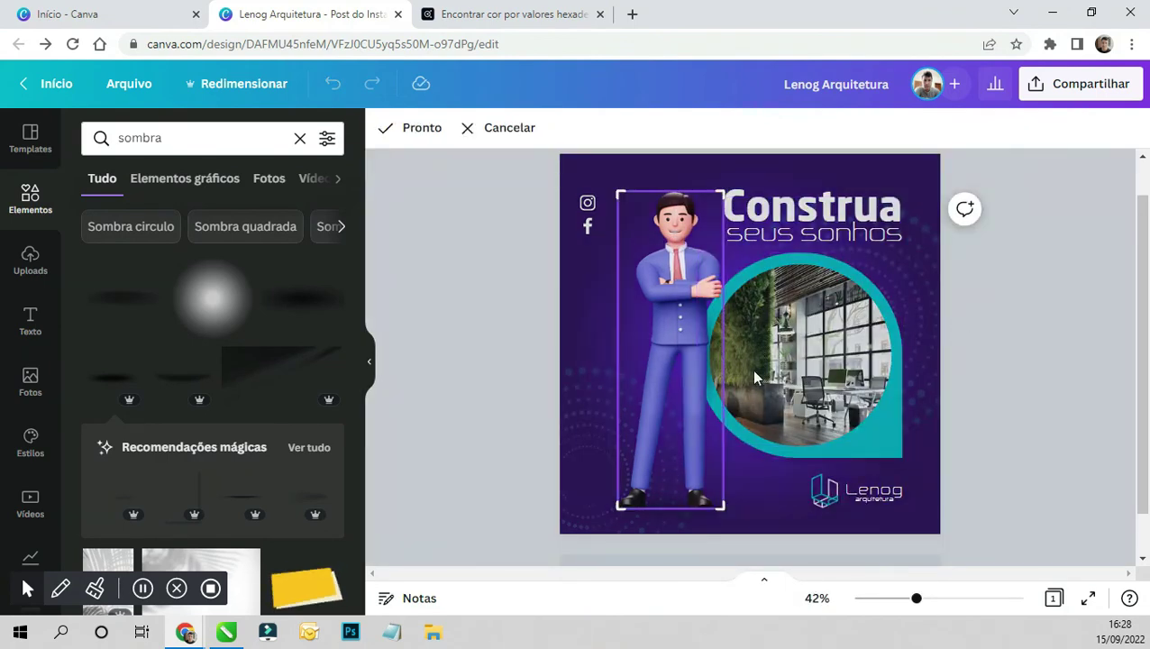
left_click(1030, 423)
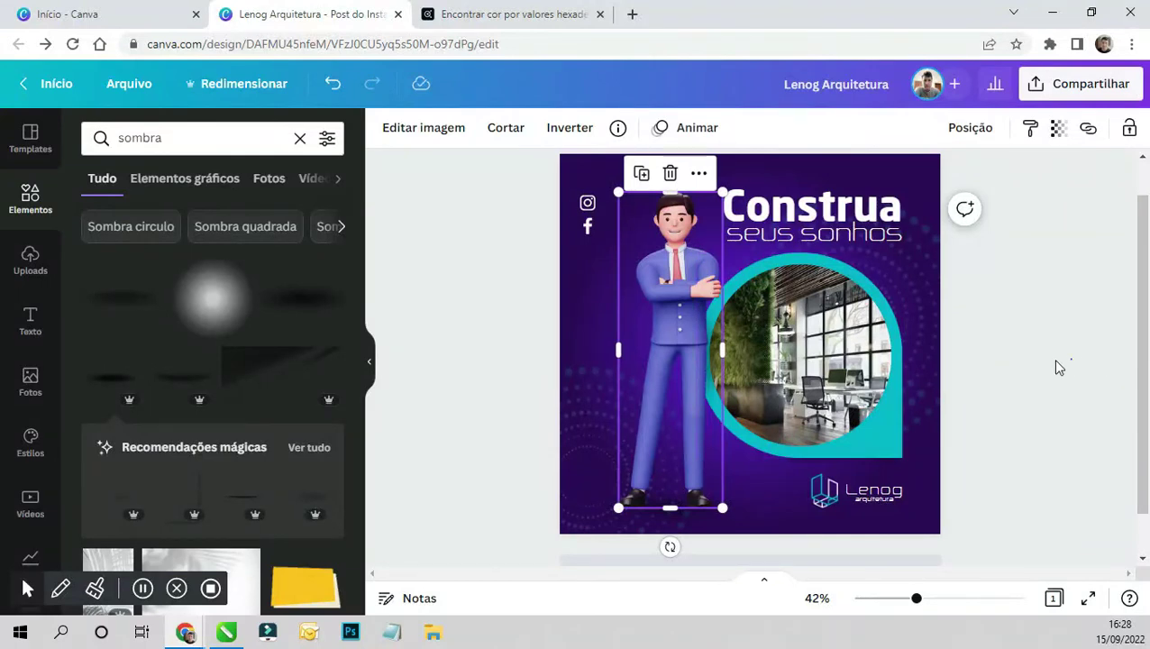
left_click(1009, 369)
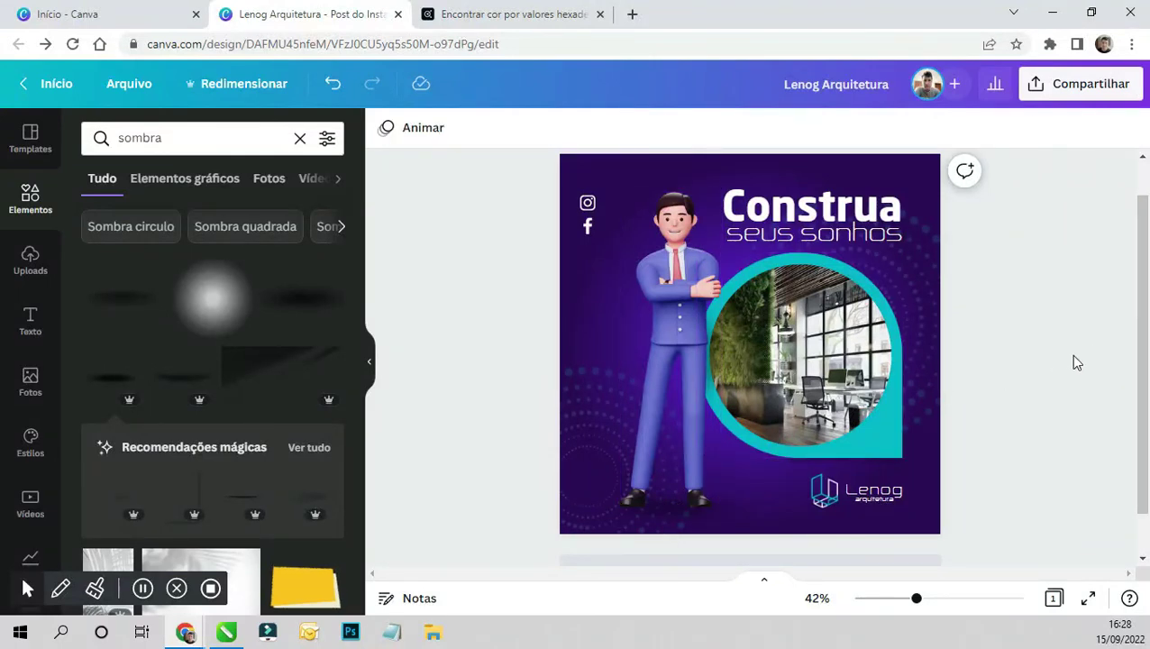